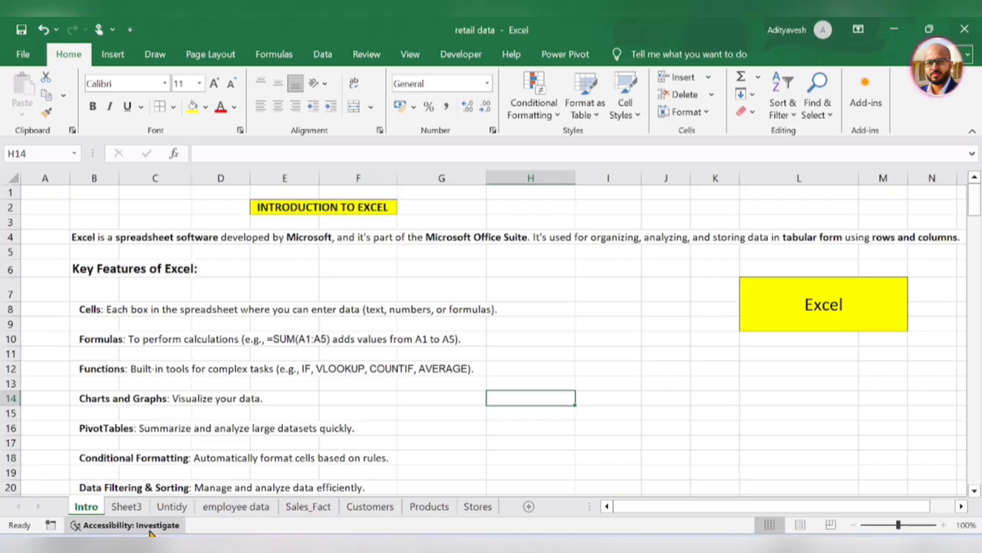
Open Sheet3, jump to the last column of row 1, and return to cell A1.
{"action": "left_click", "coordinate": [125, 506]}
{"action": "left_click", "coordinate": [66, 181]}
{"action": "left_click", "coordinate": [123, 181]}
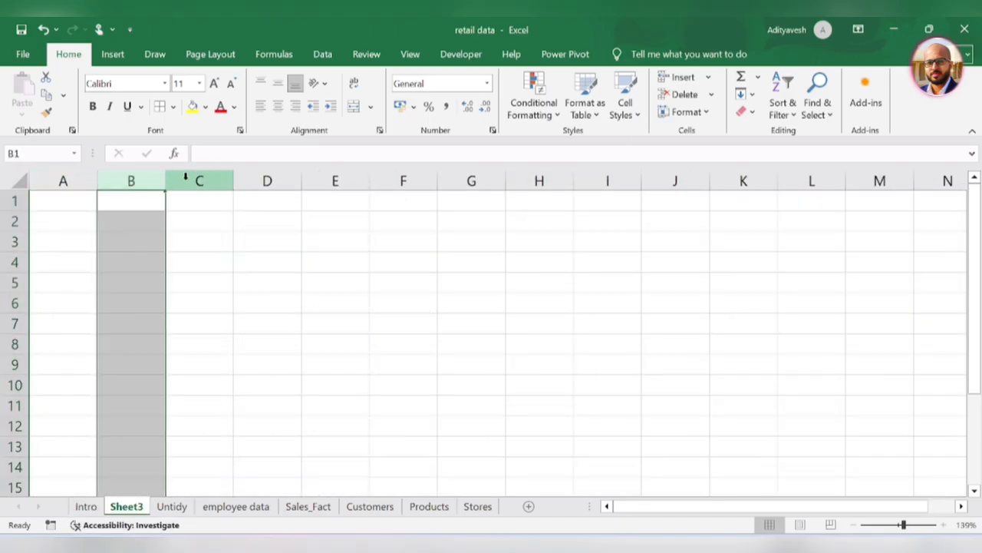
{"action": "left_click", "coordinate": [192, 180]}
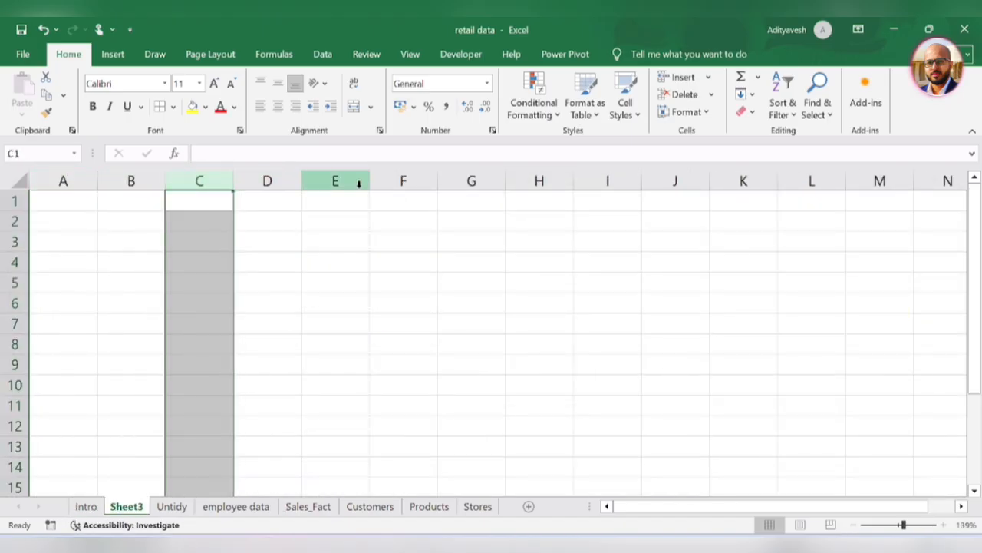
{"action": "key", "text": "Left"}
{"action": "key", "text": "ctrl+Right"}
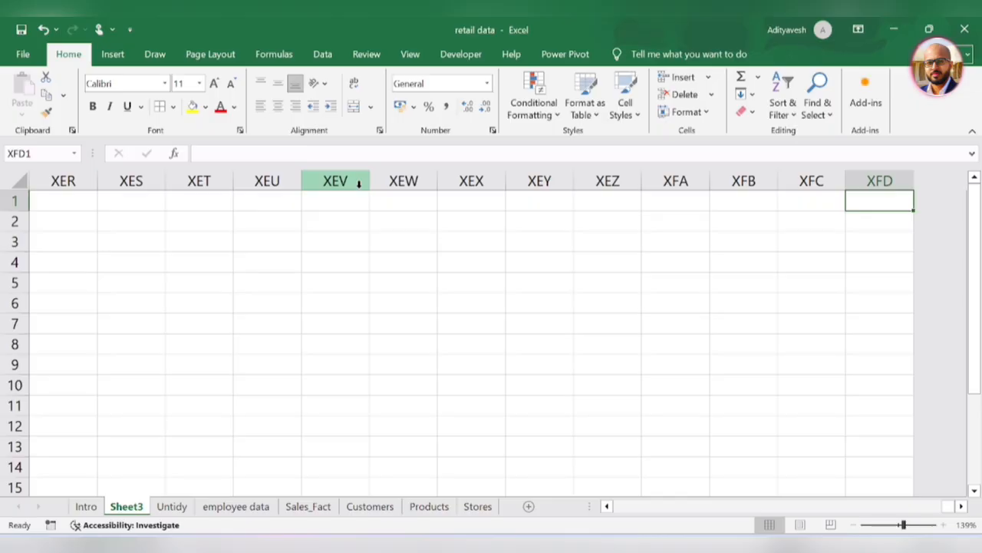
{"action": "key", "text": "ctrl+Left"}
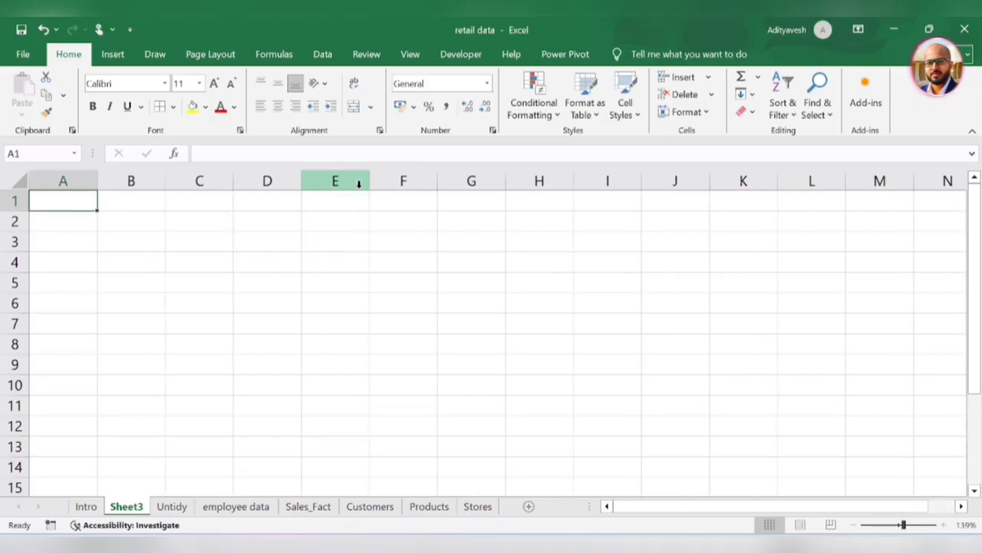
Enter 1 in A1, fill it across row 1 to the last column, and select the filled cells.
{"action": "type", "text": "1"}
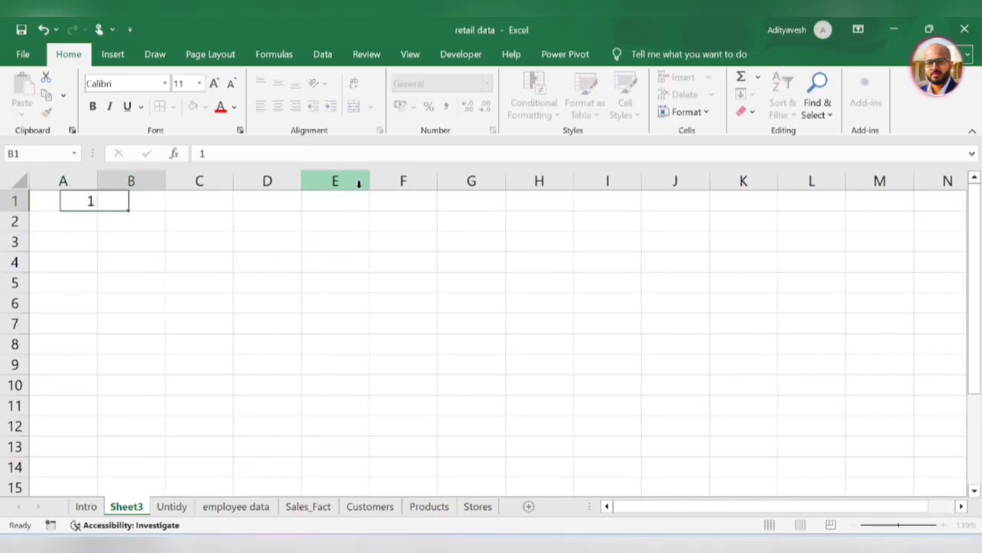
{"action": "key", "text": "ctrl+Return"}
{"action": "key", "text": "ctrl+shift+Right"}
{"action": "key", "text": "ctrl+r"}
{"action": "key", "text": "ctrl+Right"}
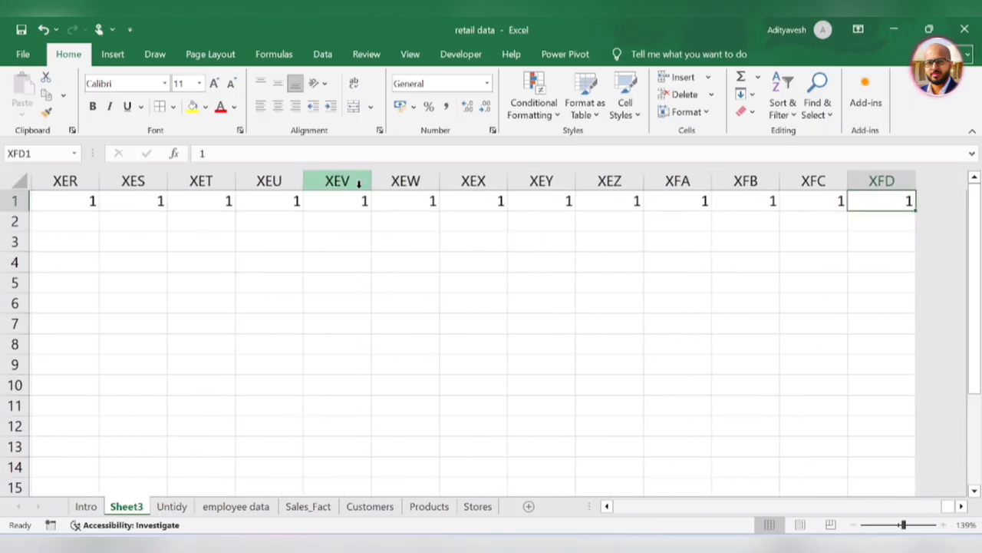
{"action": "key", "text": "ctrl+shift+Left"}
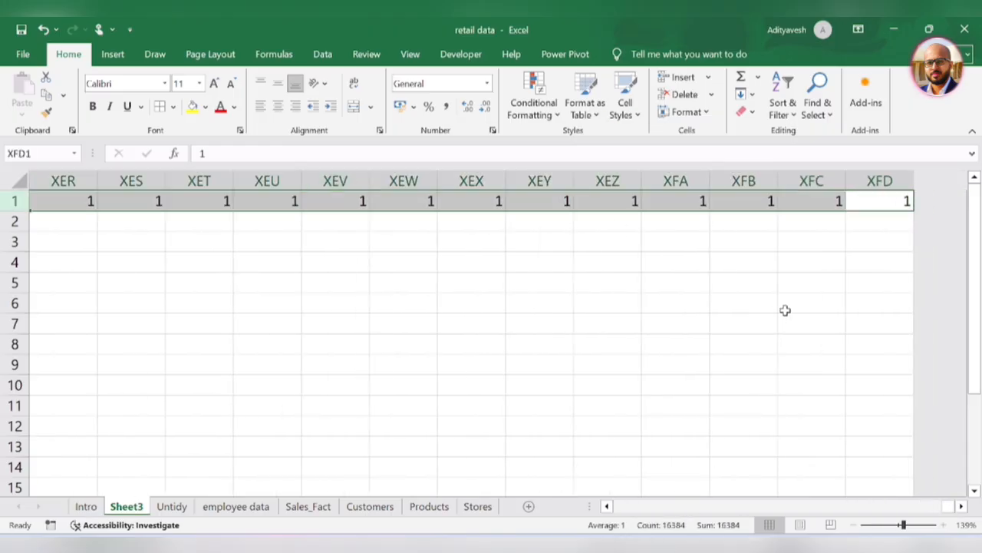
Jump to the last row of column A and return to cell A1.
{"action": "key", "text": "ctrl+Left"}
{"action": "key", "text": "ctrl+Down"}
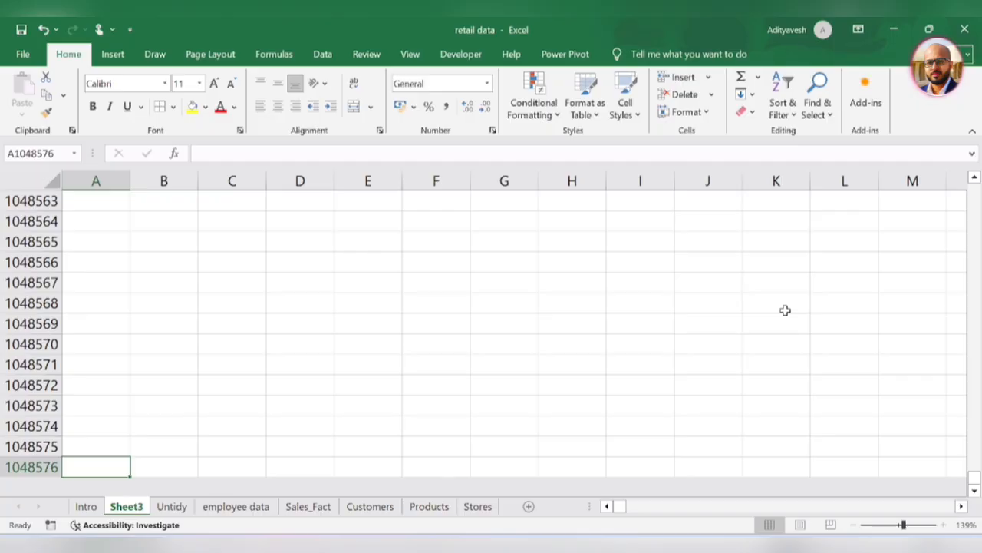
{"action": "key", "text": "ctrl+Up"}
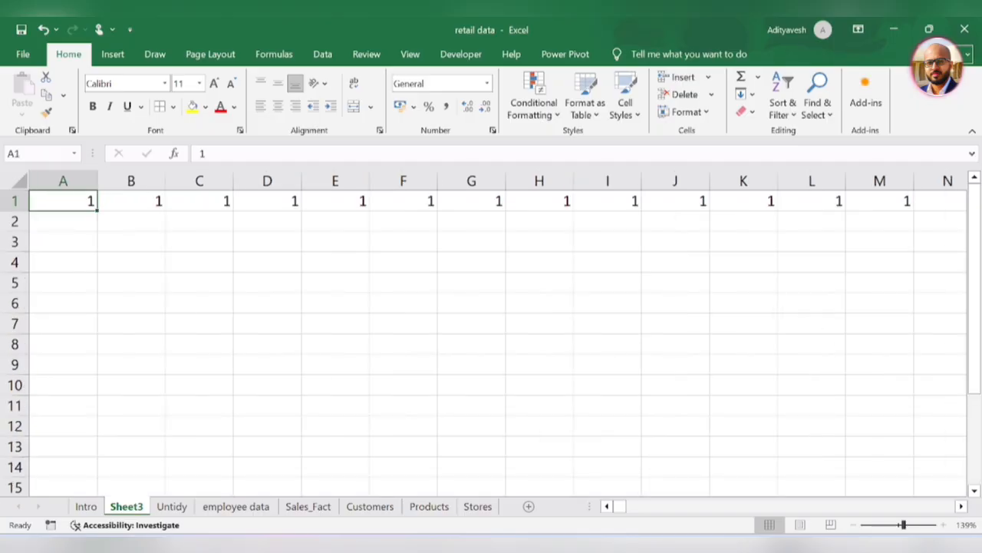
Reduce the sheet zoom to 99% and clear all values from row 1.
{"action": "left_click_drag", "start_coordinate": [903, 525], "coordinate": [898, 524]}
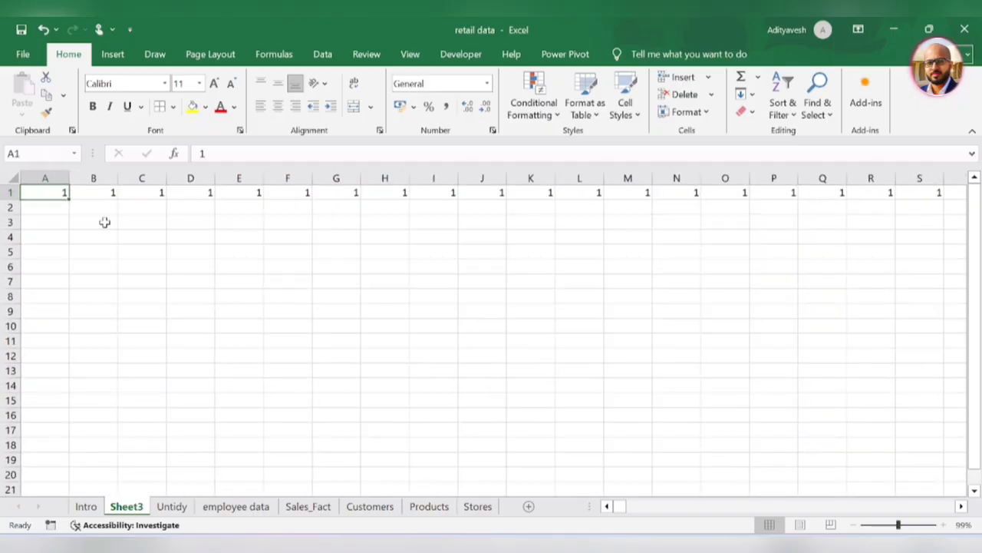
{"action": "key", "text": "shift+space"}
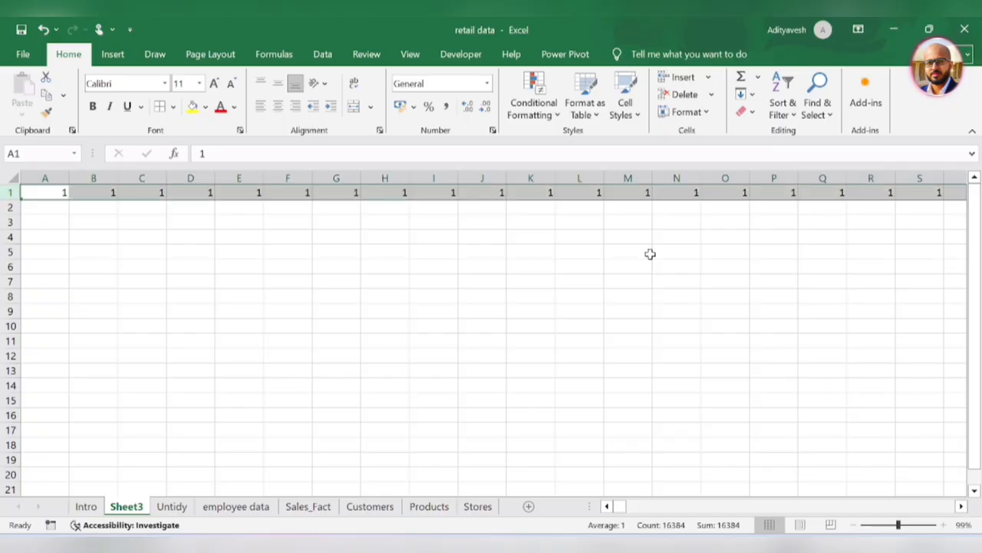
{"action": "key", "text": "Delete"}
{"action": "left_click", "coordinate": [53, 189]}
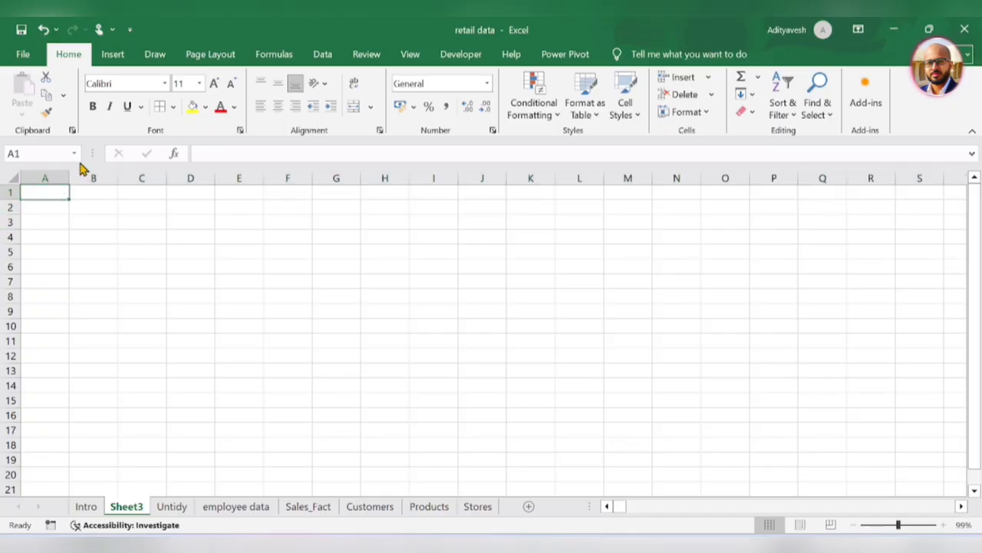
{"action": "left_click", "coordinate": [113, 55]}
{"action": "left_click", "coordinate": [155, 54]}
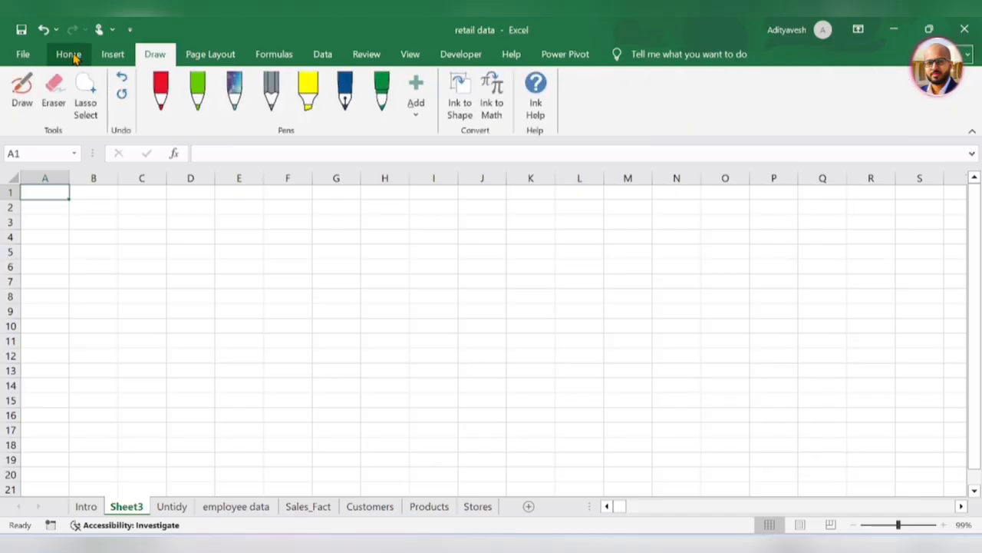
{"action": "left_click", "coordinate": [70, 55]}
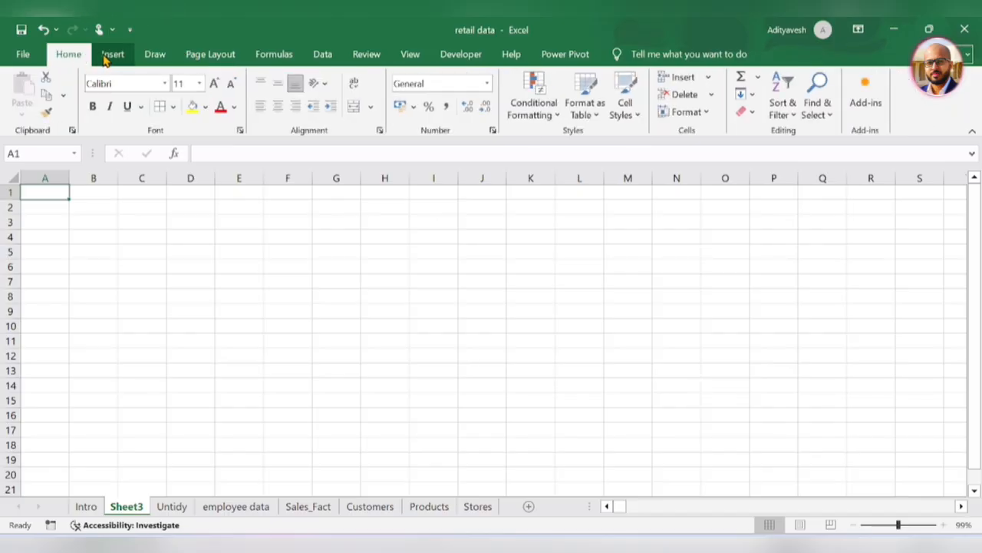
{"action": "left_click", "coordinate": [113, 55]}
{"action": "left_click", "coordinate": [156, 55]}
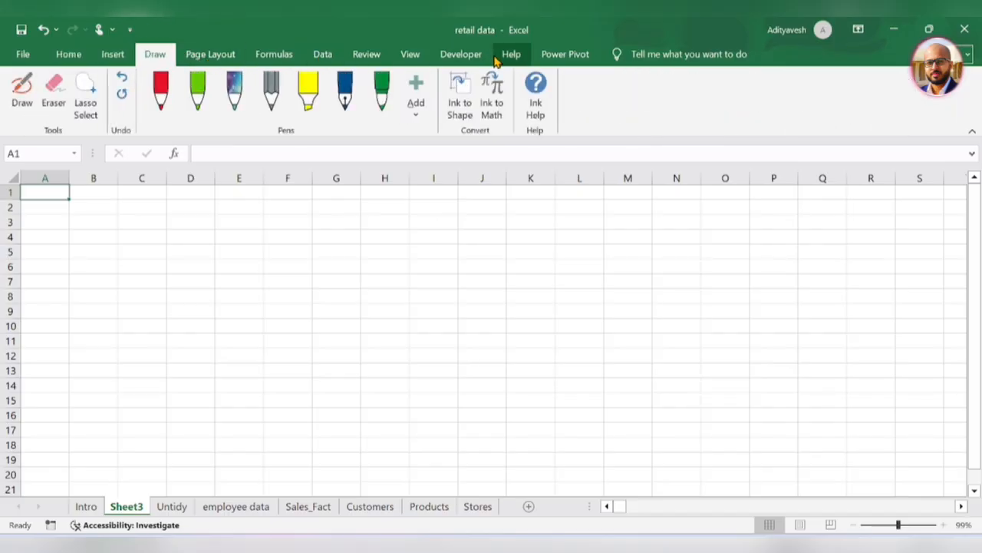
{"action": "left_click", "coordinate": [68, 58]}
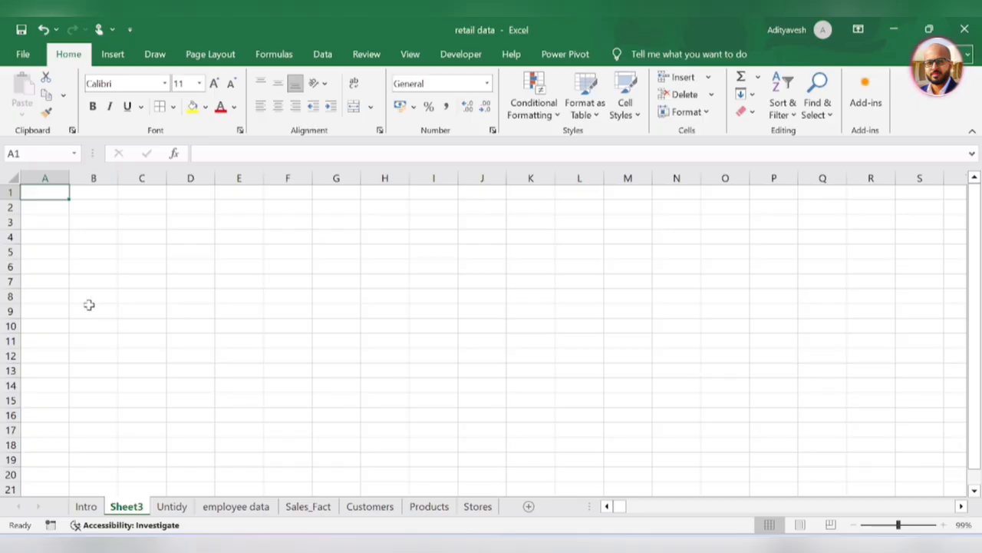
{"action": "left_click", "coordinate": [239, 155]}
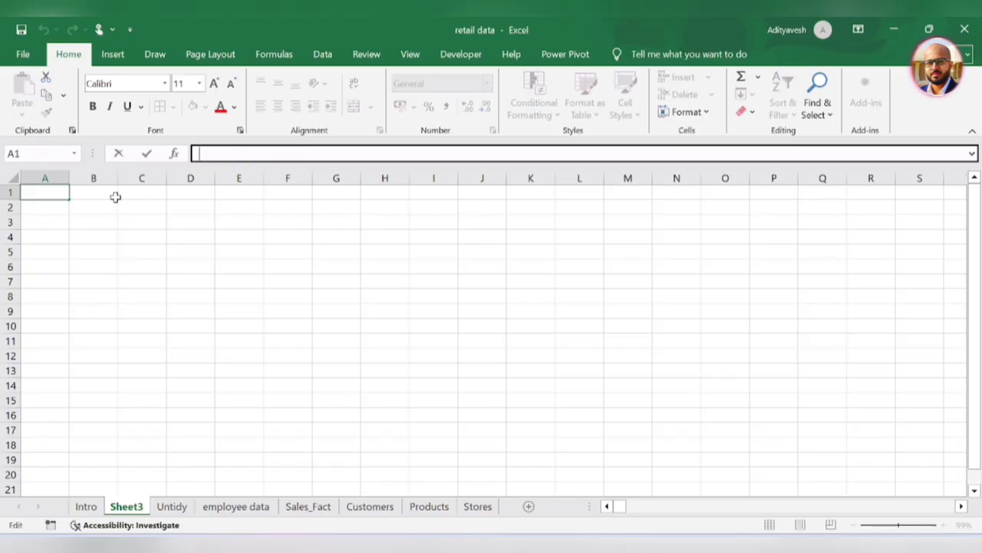
Select several empty cells, including C3, C4 and B5, and examine their references in the Name Box.
{"action": "left_click", "coordinate": [133, 220]}
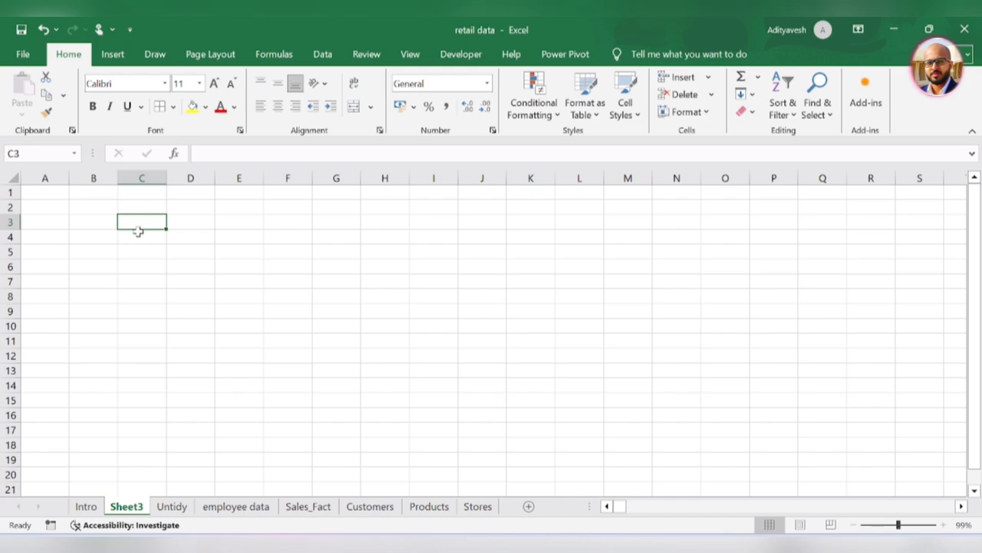
{"action": "left_click", "coordinate": [135, 238]}
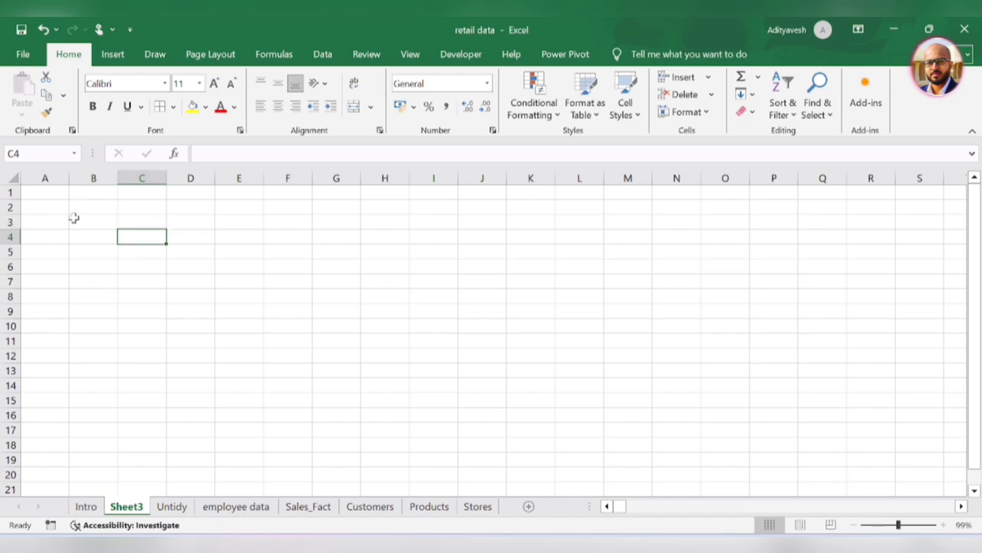
{"action": "left_click", "coordinate": [74, 219]}
{"action": "left_click", "coordinate": [55, 203]}
{"action": "left_click", "coordinate": [87, 210]}
{"action": "left_click", "coordinate": [113, 254]}
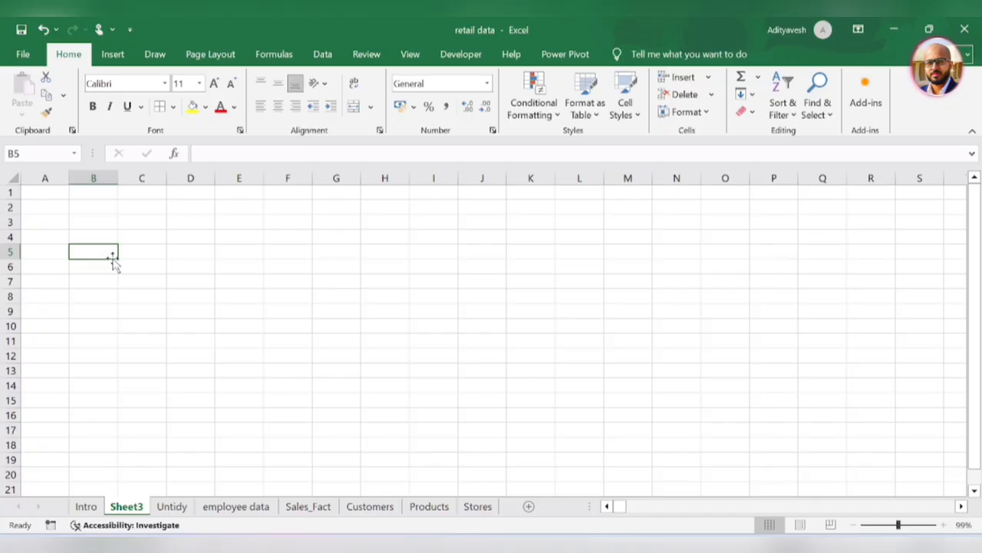
{"action": "left_click", "coordinate": [14, 153]}
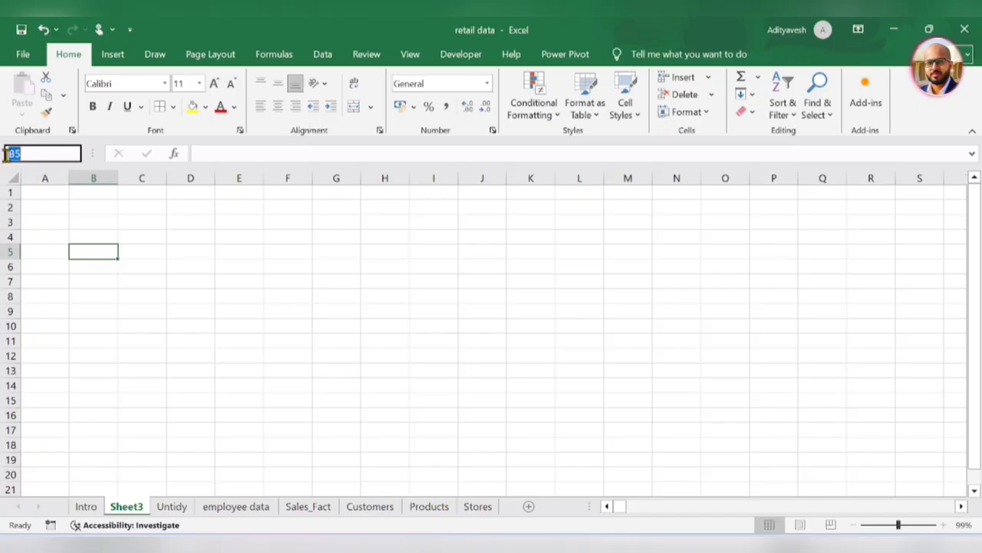
{"action": "left_click", "coordinate": [109, 252]}
Enter "Data" in cell D3 and reselect the cell.
{"action": "left_click", "coordinate": [188, 224]}
{"action": "type", "text": "Dat"}
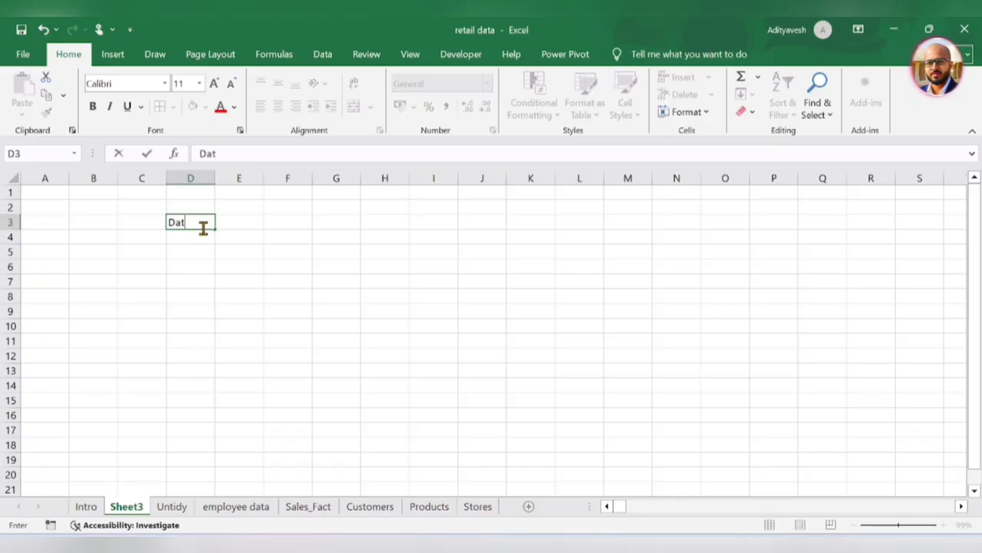
{"action": "type", "text": "a"}
{"action": "left_click_drag", "start_coordinate": [247, 151], "coordinate": [184, 156]}
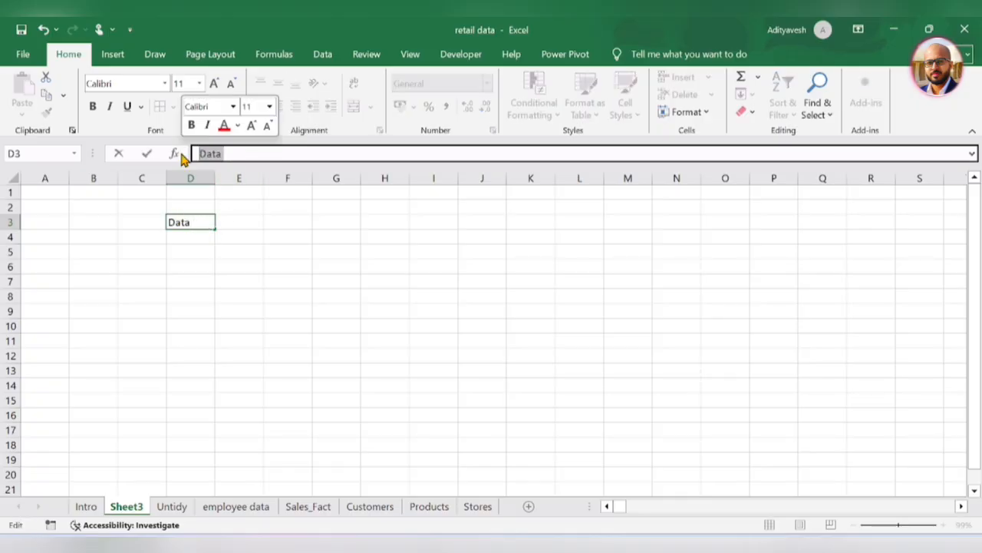
{"action": "left_click", "coordinate": [219, 236]}
{"action": "left_click", "coordinate": [196, 226]}
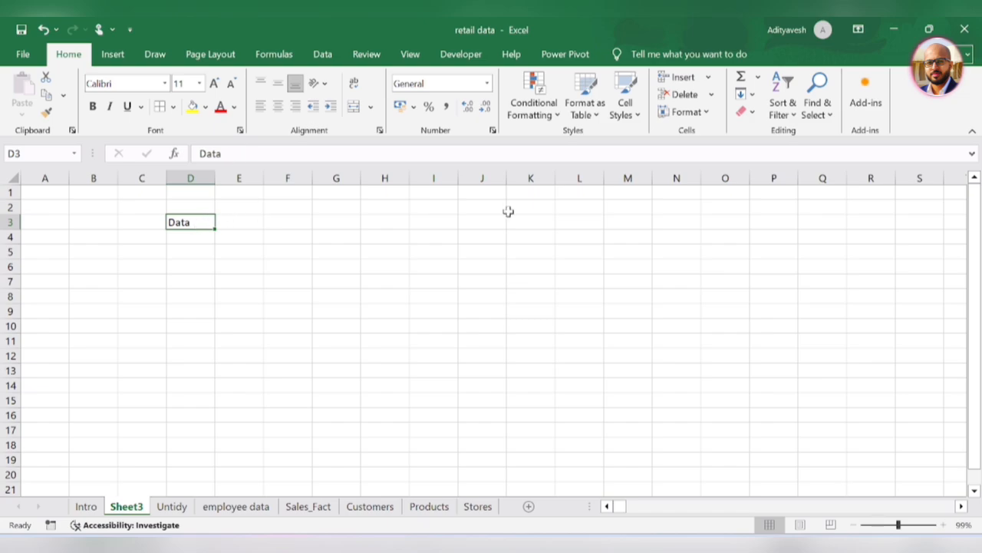
Extend the text in D3 to "Data is new oil" and enter "hello" in E3.
{"action": "left_click", "coordinate": [234, 221]}
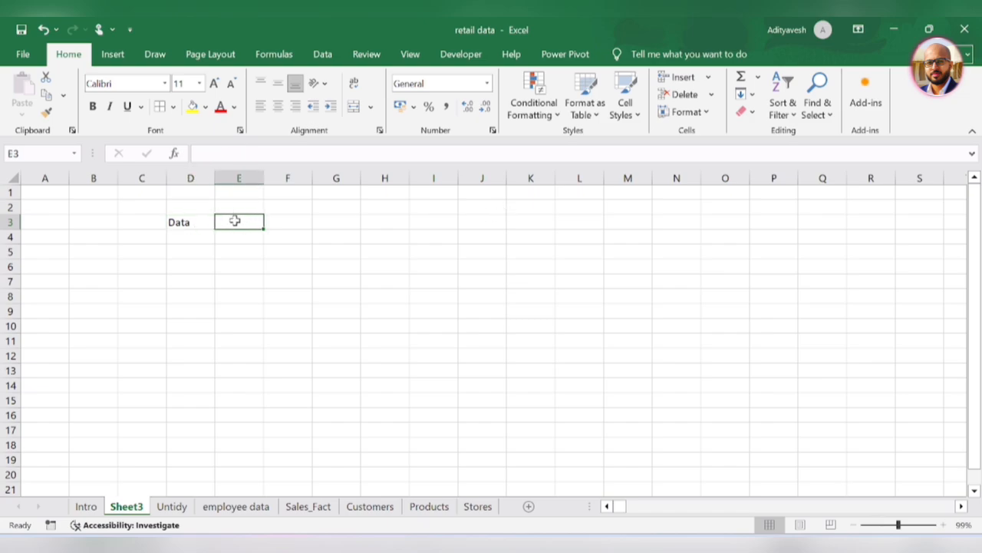
{"action": "left_click", "coordinate": [197, 224]}
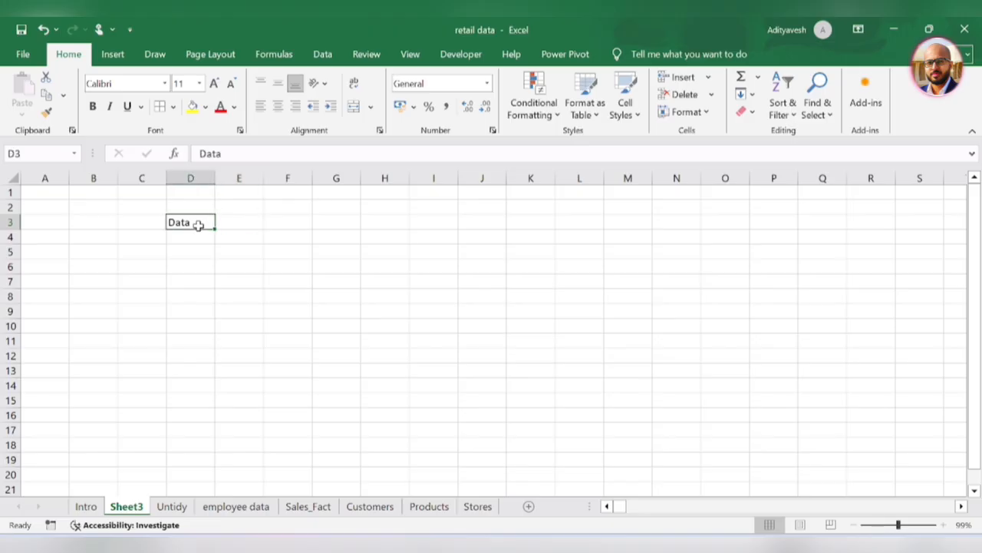
{"action": "left_click", "coordinate": [250, 153]}
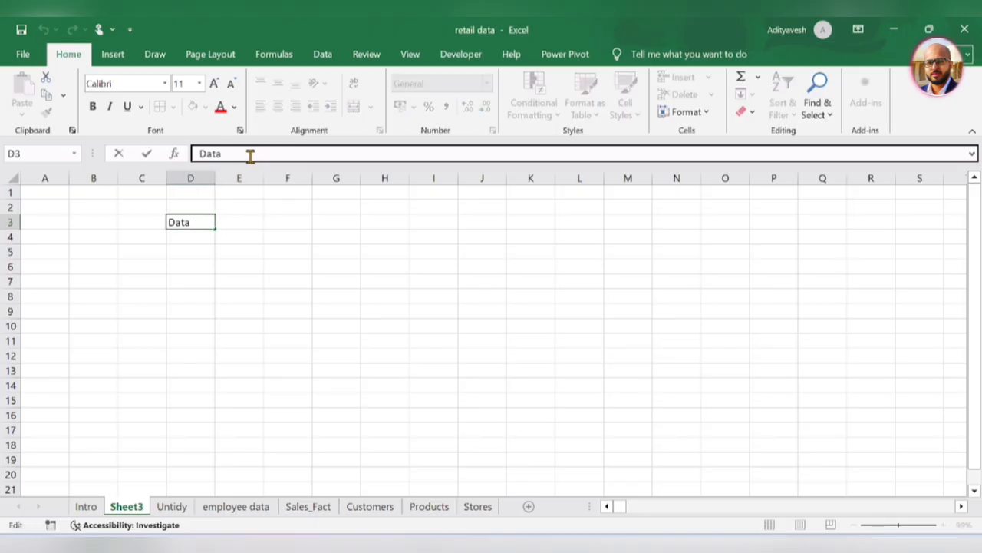
{"action": "type", "text": "is new oil"}
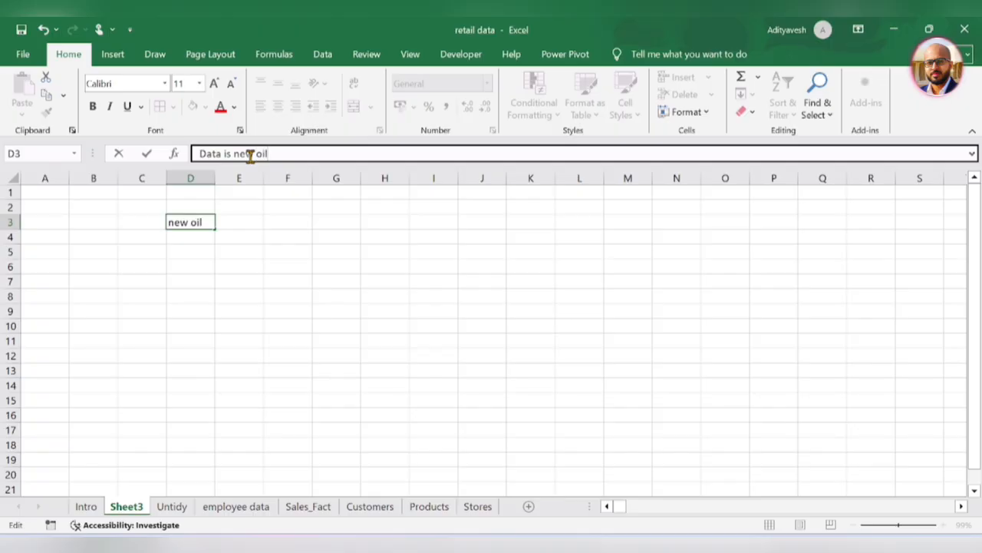
{"action": "key", "text": "Tab"}
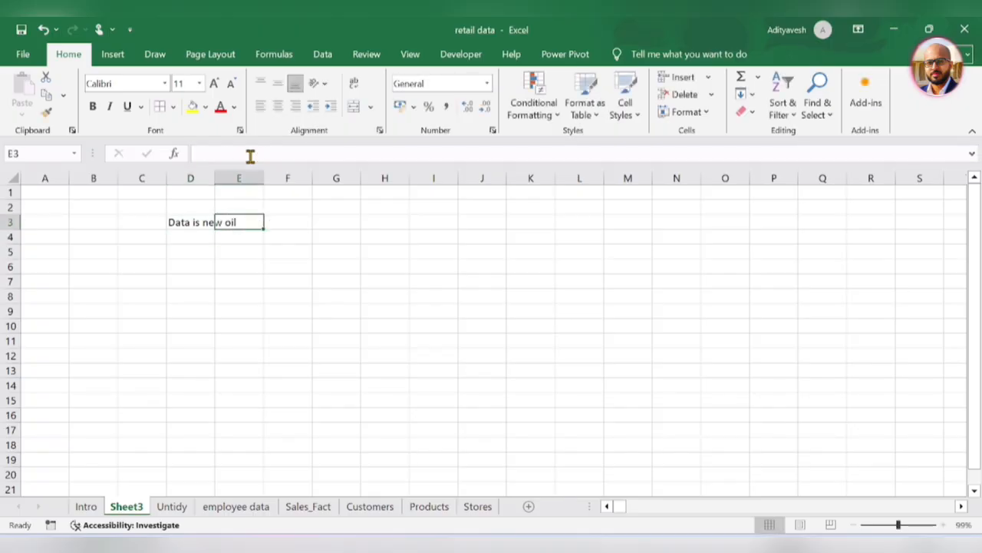
{"action": "type", "text": "hello"}
{"action": "key", "text": "Return"}
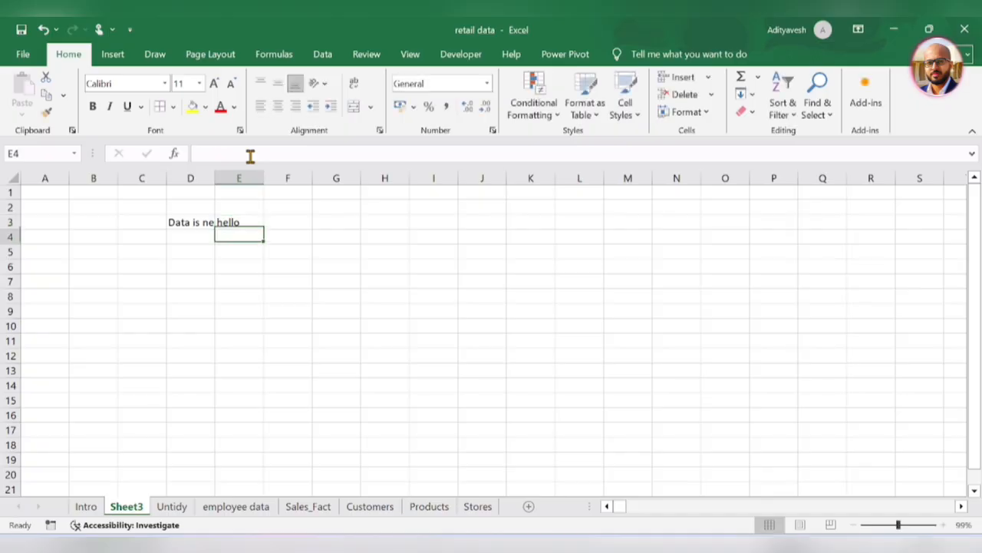
Examine the full contents of cells D3 and E3 in the formula bar.
{"action": "left_click", "coordinate": [173, 222]}
{"action": "left_click", "coordinate": [237, 222]}
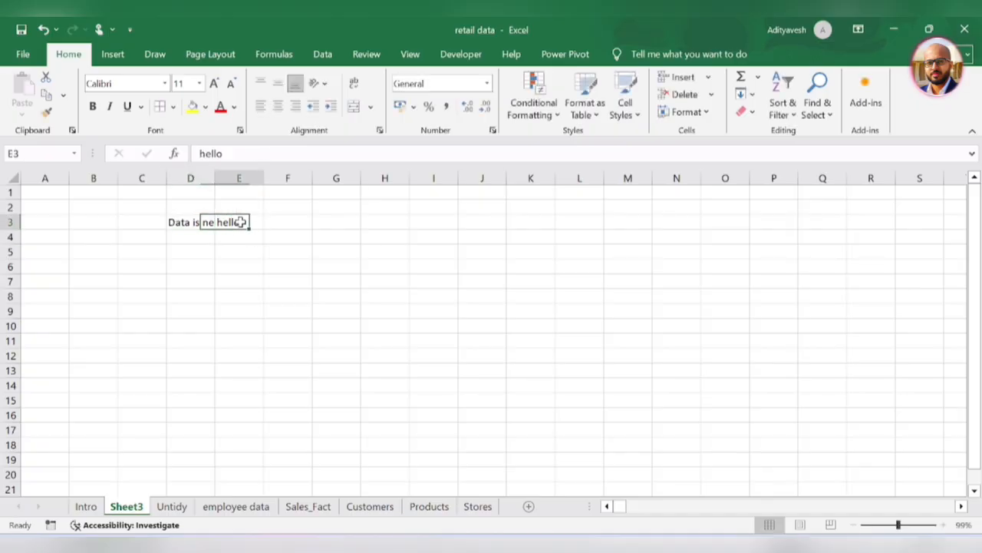
{"action": "left_click", "coordinate": [191, 221]}
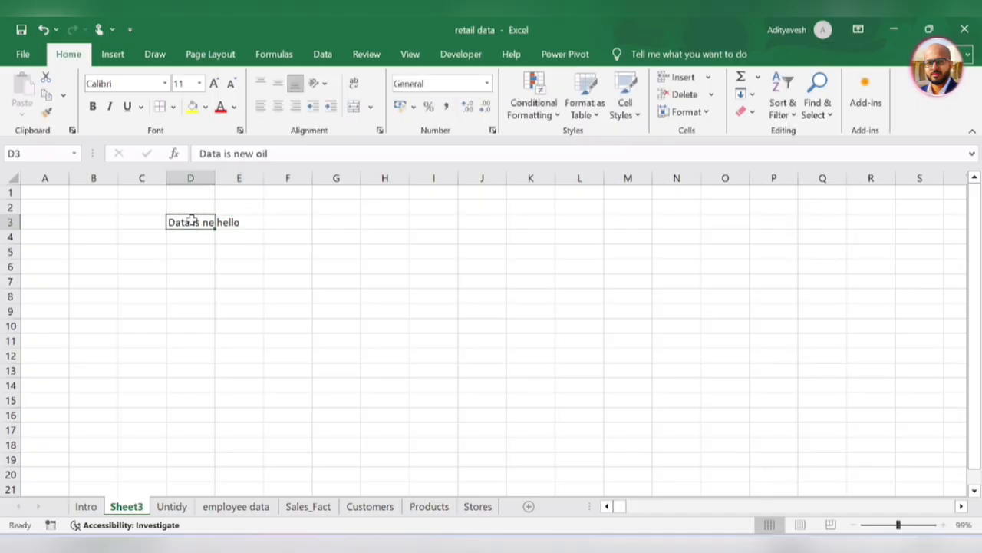
{"action": "left_click", "coordinate": [280, 152]}
{"action": "left_click_drag", "start_coordinate": [280, 153], "coordinate": [199, 153]}
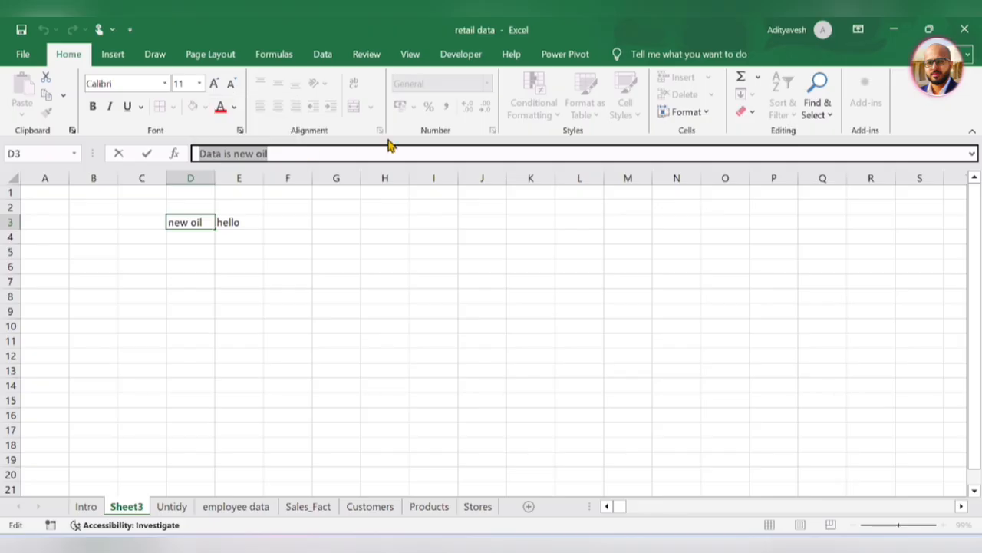
{"action": "left_click", "coordinate": [266, 238]}
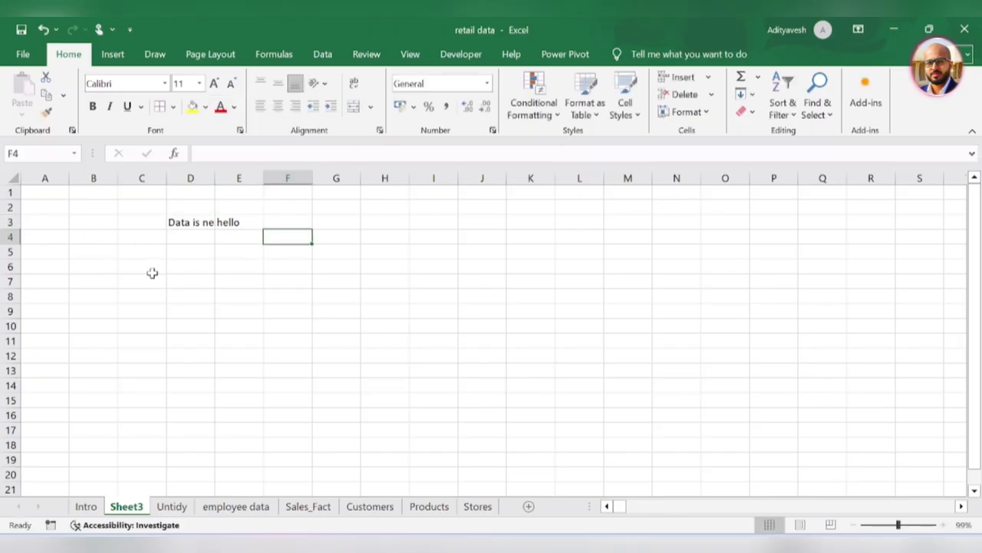
{"action": "left_click", "coordinate": [201, 248]}
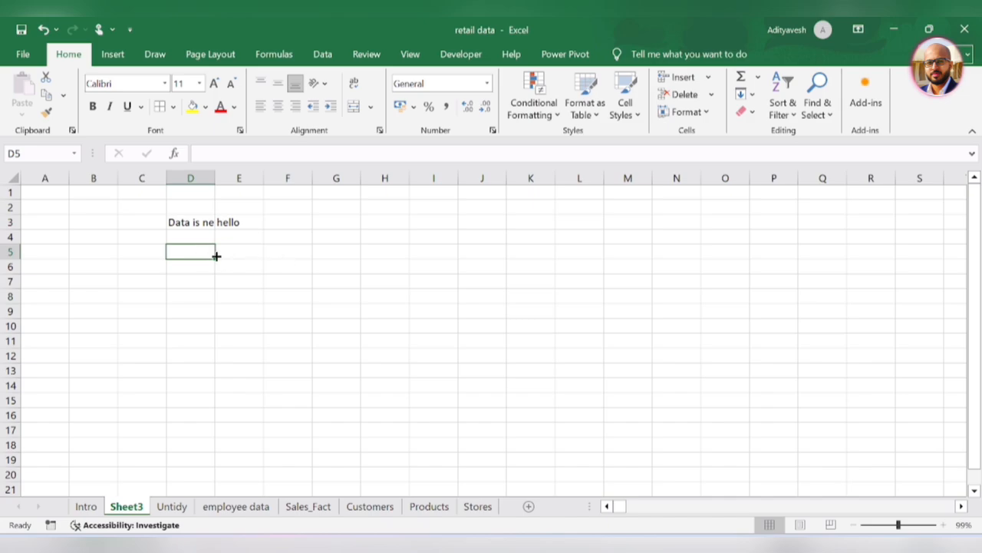
Enter "cell" in D5 and "range" in D6, and select the range F6:J8.
{"action": "type", "text": "cell"}
{"action": "key", "text": "Return"}
{"action": "type", "text": "range"}
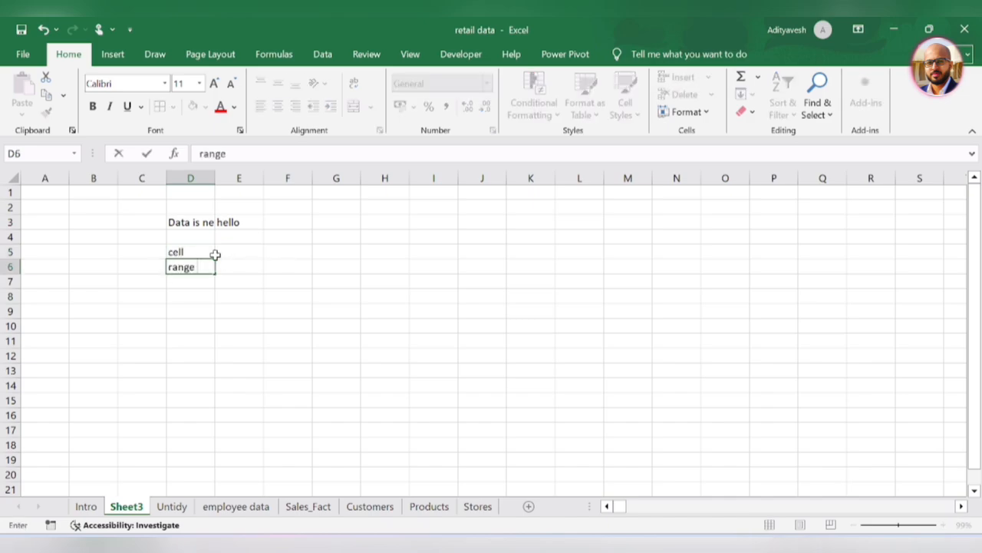
{"action": "left_click", "coordinate": [239, 266]}
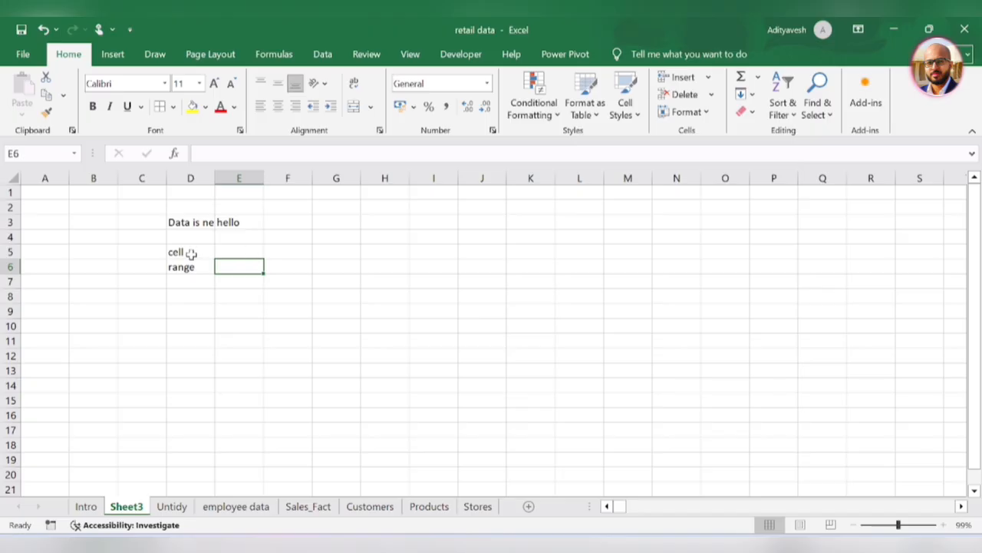
{"action": "left_click_drag", "start_coordinate": [271, 262], "coordinate": [470, 295]}
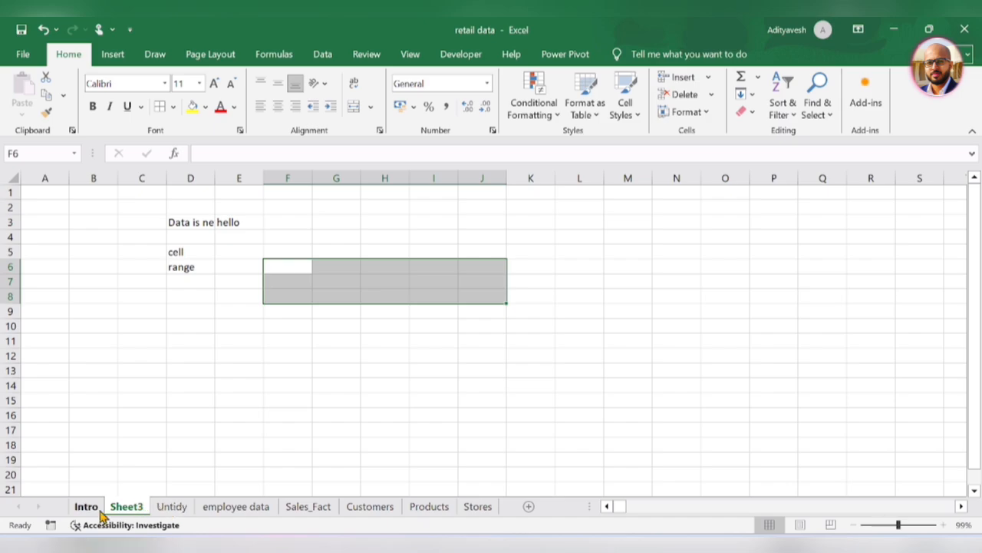
Add a new blank worksheet after Sheet3, return to Sheet3 and zoom it out to 93%.
{"action": "left_click", "coordinate": [527, 507]}
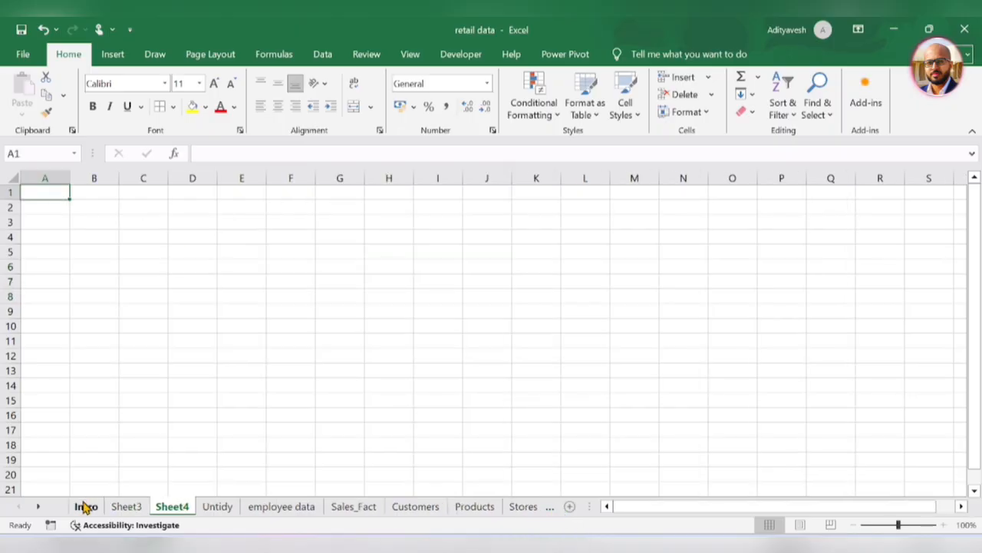
{"action": "left_click", "coordinate": [125, 507]}
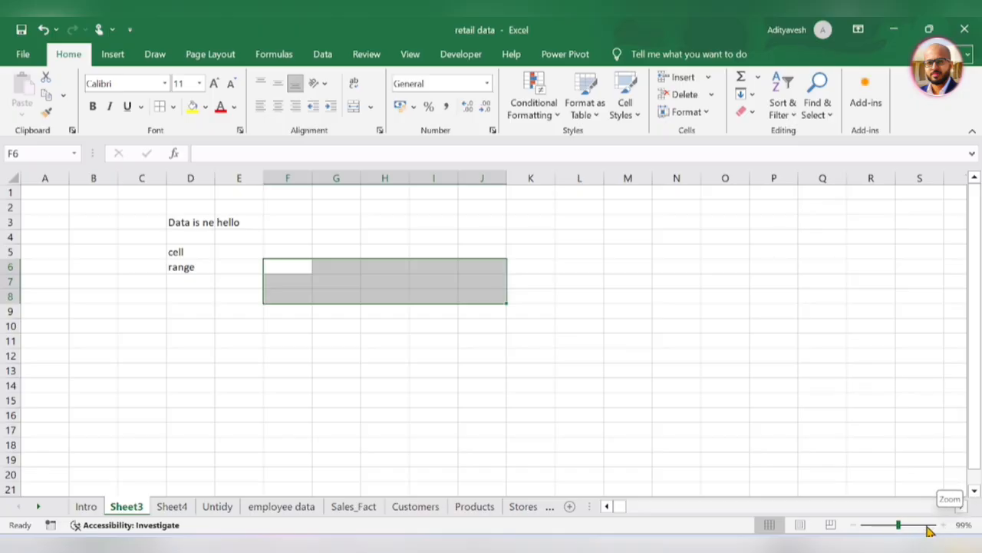
{"action": "left_click_drag", "start_coordinate": [899, 528], "coordinate": [895, 527]}
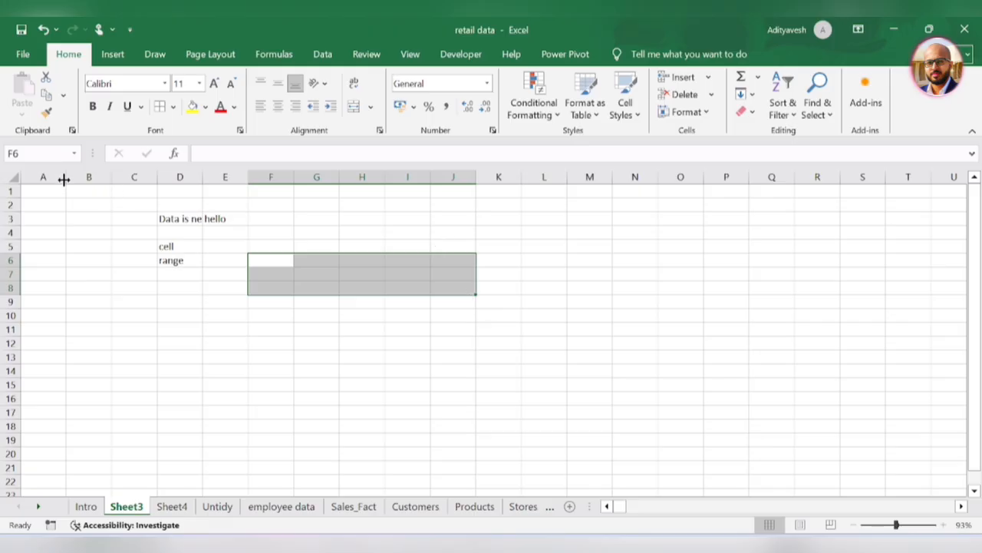
Examine the file management options and the insert, drawing and page layout commands.
{"action": "left_click", "coordinate": [23, 55]}
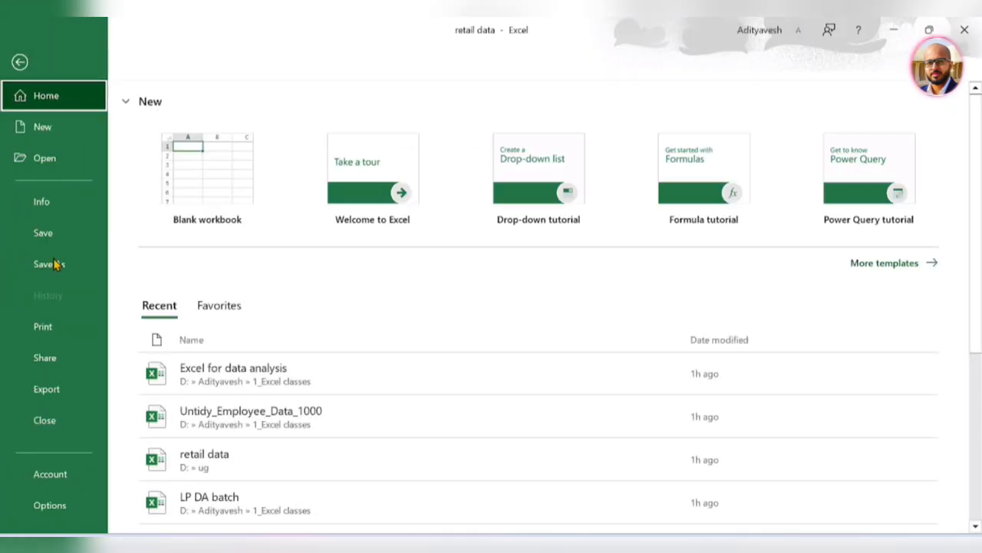
{"action": "left_click", "coordinate": [19, 62]}
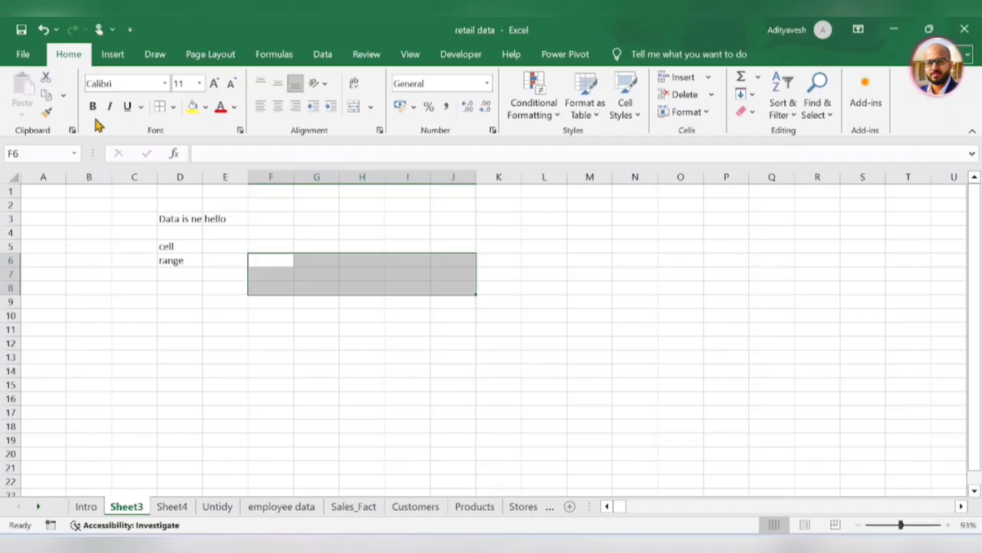
{"action": "left_click", "coordinate": [115, 60]}
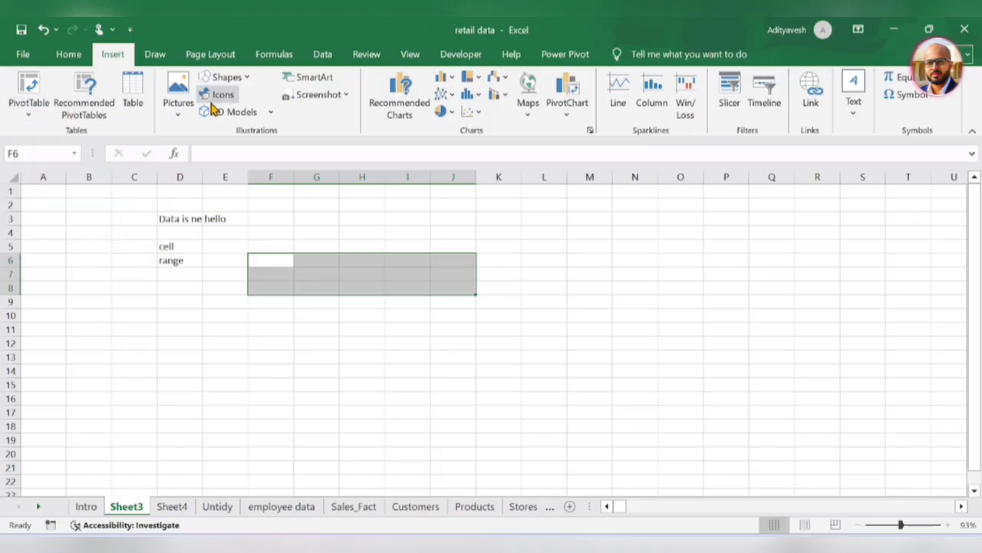
{"action": "left_click", "coordinate": [153, 59]}
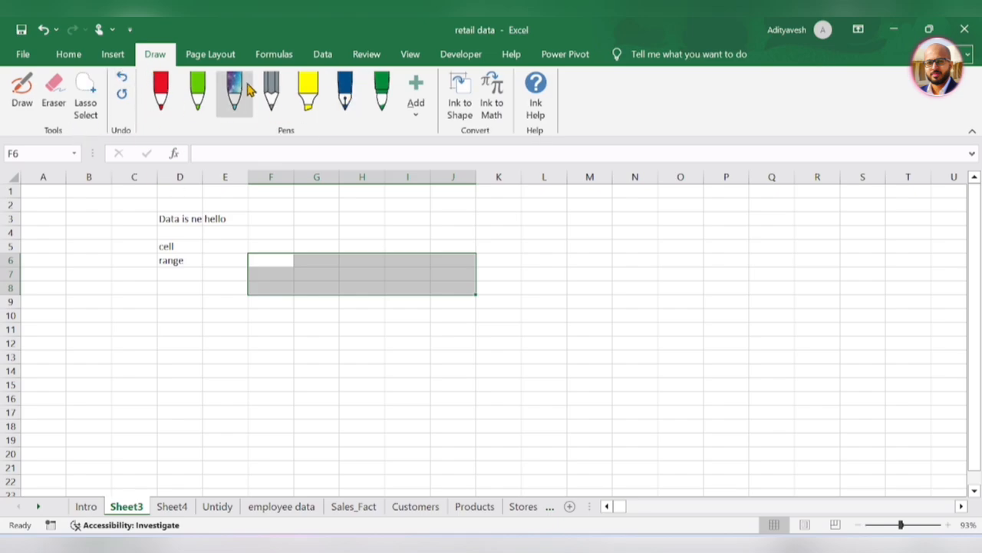
{"action": "left_click", "coordinate": [232, 56]}
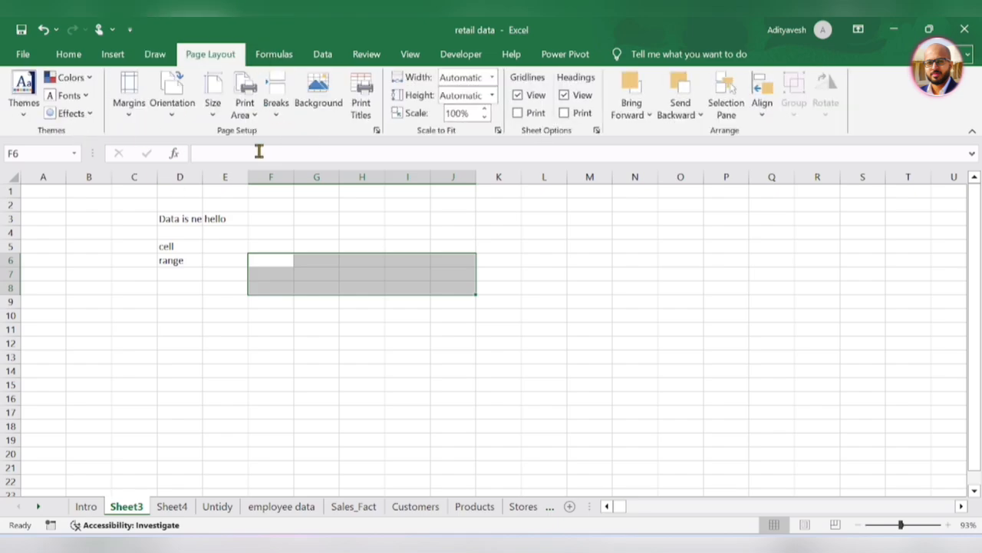
Select cell G4, hide the gridlines on Sheet3 and show them again.
{"action": "left_click", "coordinate": [322, 234]}
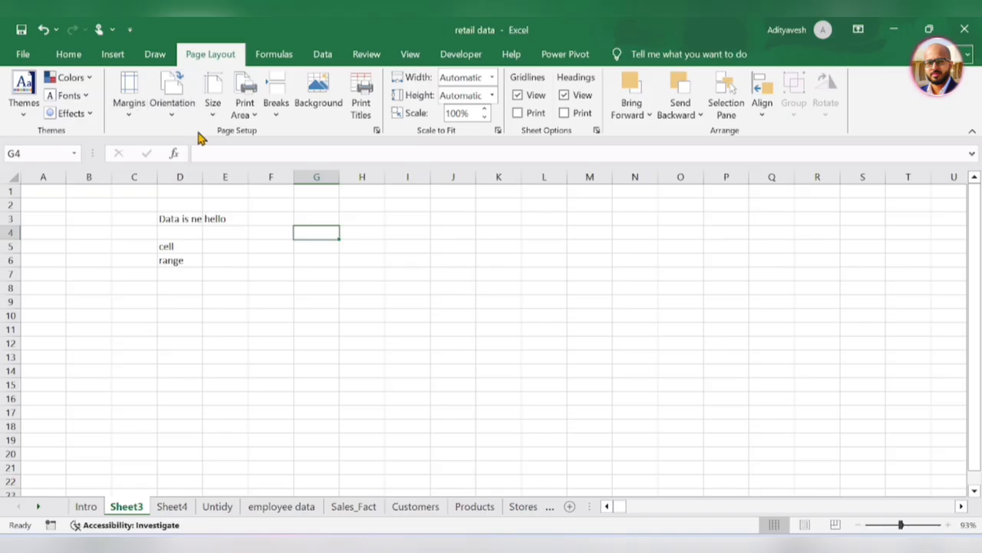
{"action": "left_click", "coordinate": [517, 95]}
{"action": "left_click", "coordinate": [517, 95]}
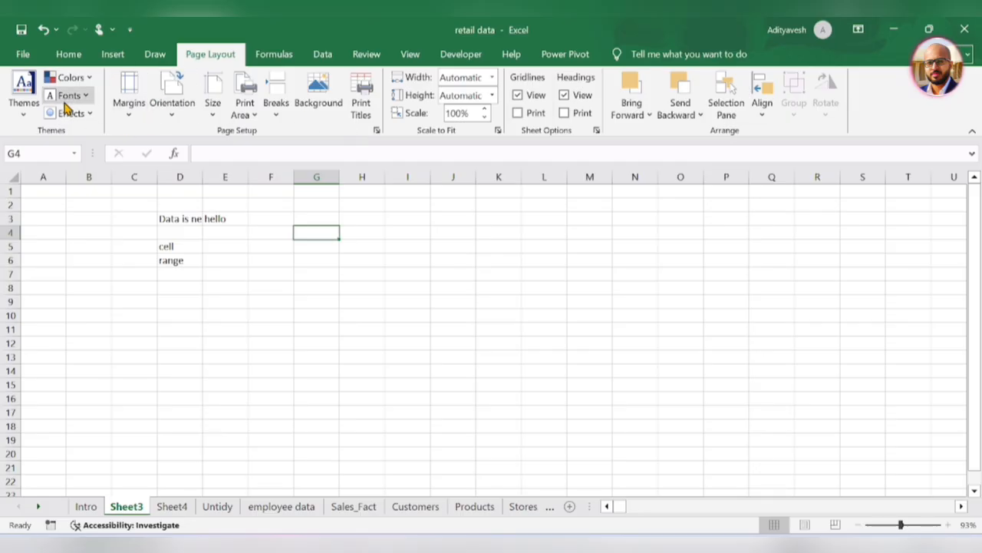
Examine the formula and data commands, including the Get Data import options, and return to the home commands.
{"action": "left_click", "coordinate": [294, 59]}
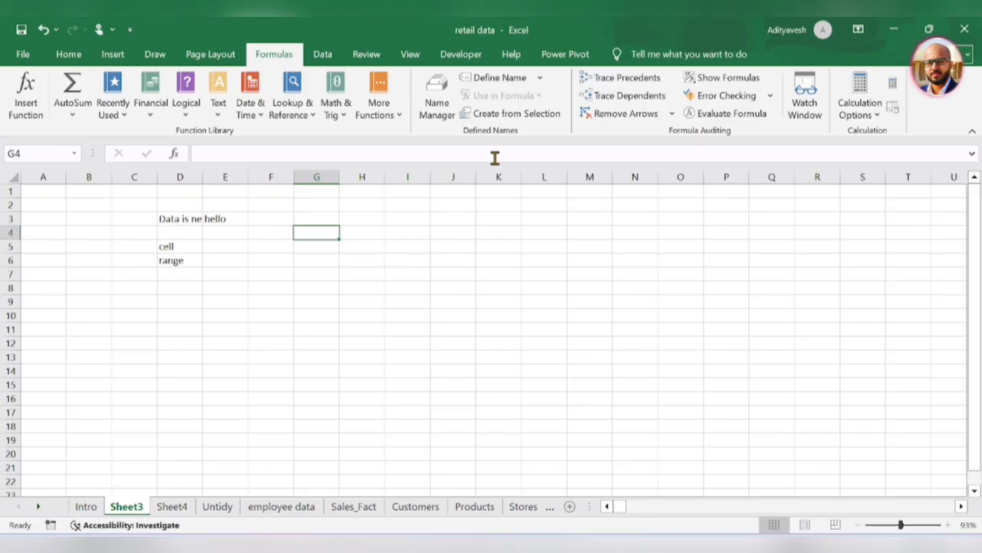
{"action": "left_click", "coordinate": [321, 53]}
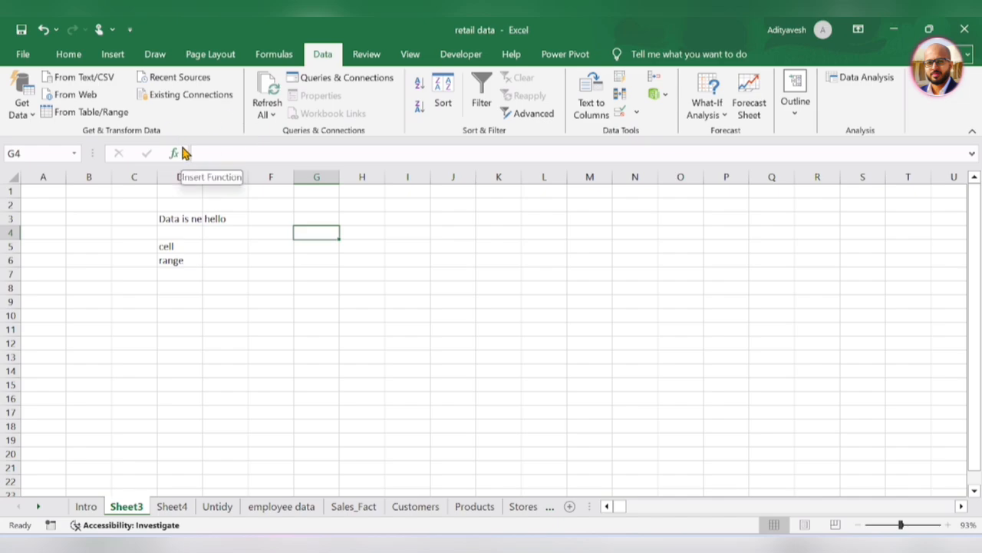
{"action": "left_click", "coordinate": [25, 115]}
{"action": "left_click", "coordinate": [25, 117]}
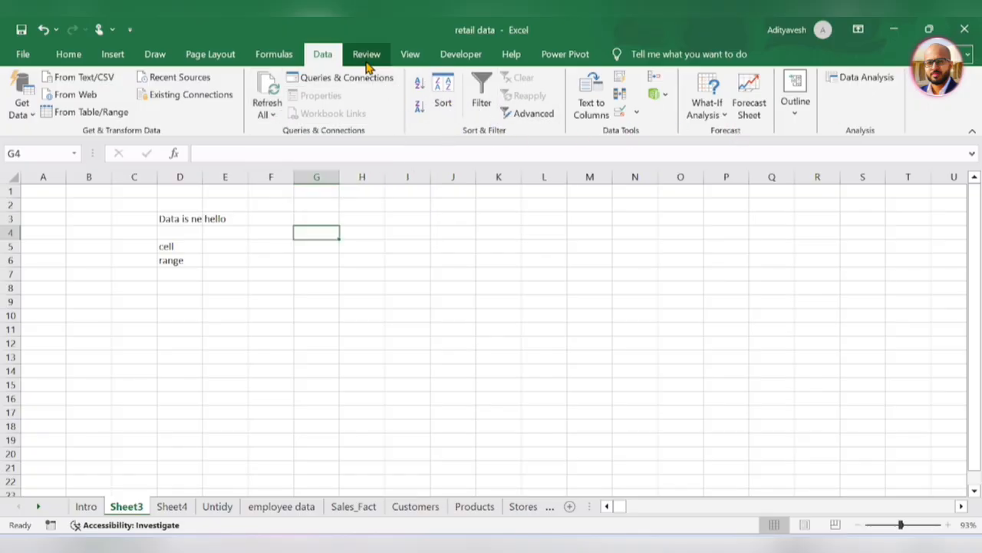
{"action": "left_click", "coordinate": [70, 57]}
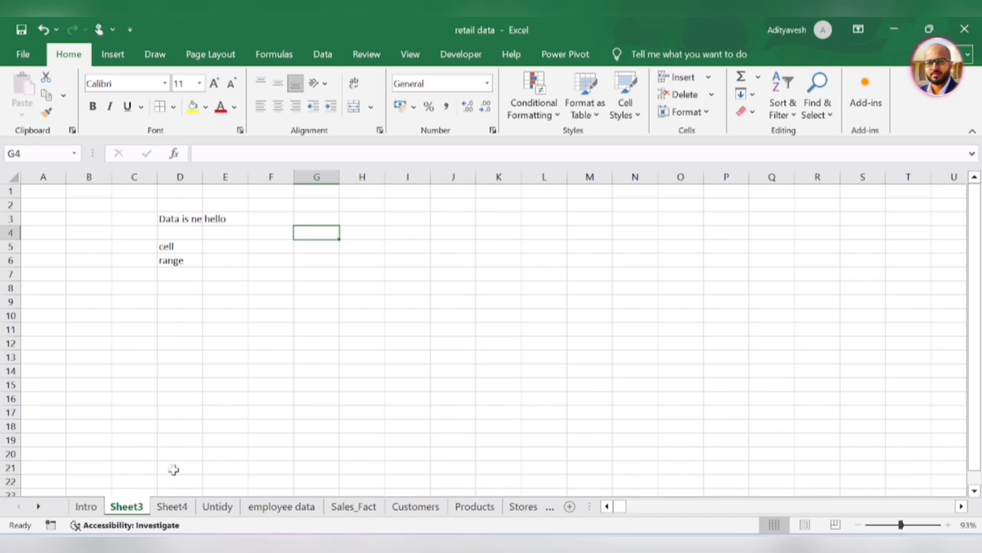
Show the Intro sheet and examine its definition of Excel, selecting H4:N4 to mark the part about its uses.
{"action": "left_click", "coordinate": [86, 507]}
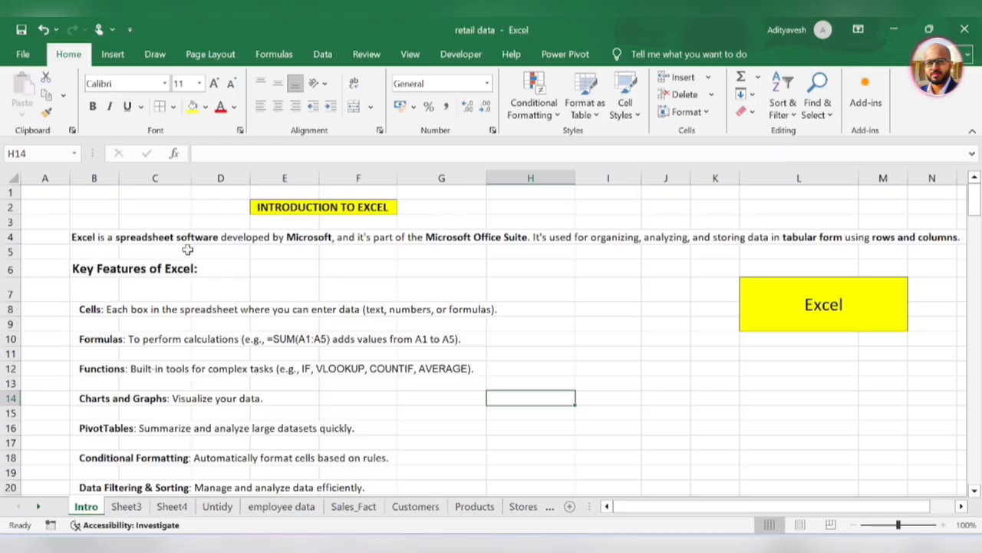
{"action": "scroll", "coordinate": [559, 237], "scroll_direction": "right", "scroll_amount": 2}
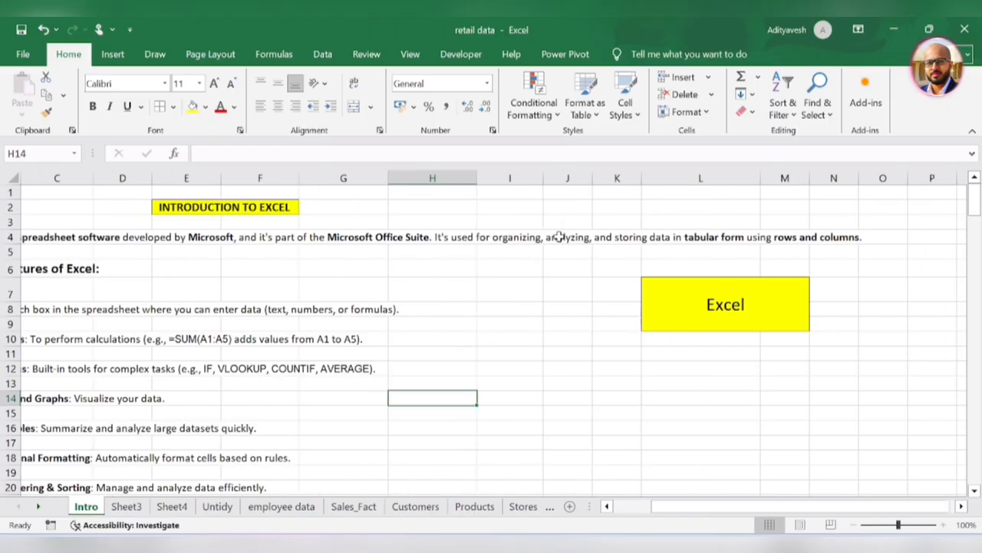
{"action": "left_click_drag", "start_coordinate": [473, 237], "coordinate": [852, 237]}
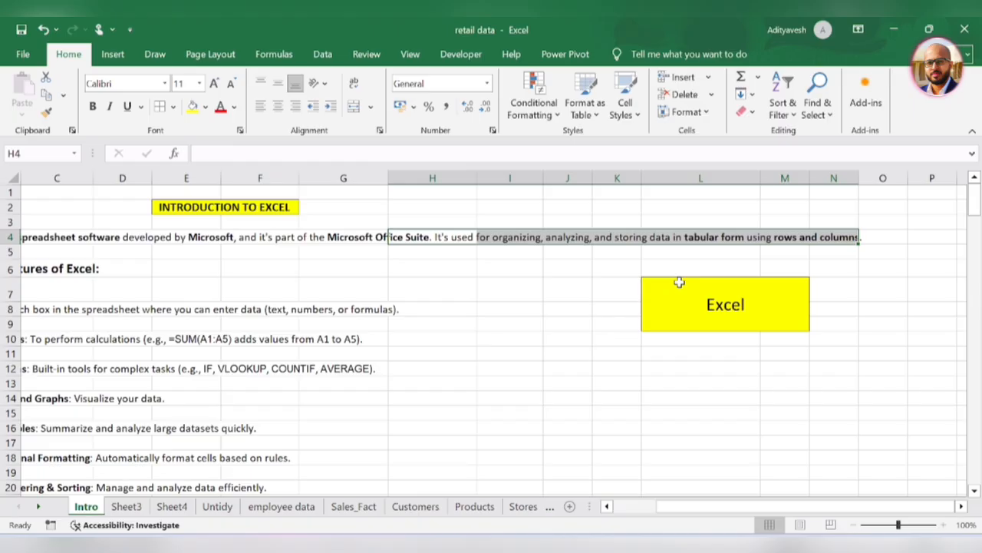
{"action": "scroll", "coordinate": [519, 305], "scroll_direction": "left", "scroll_amount": 3}
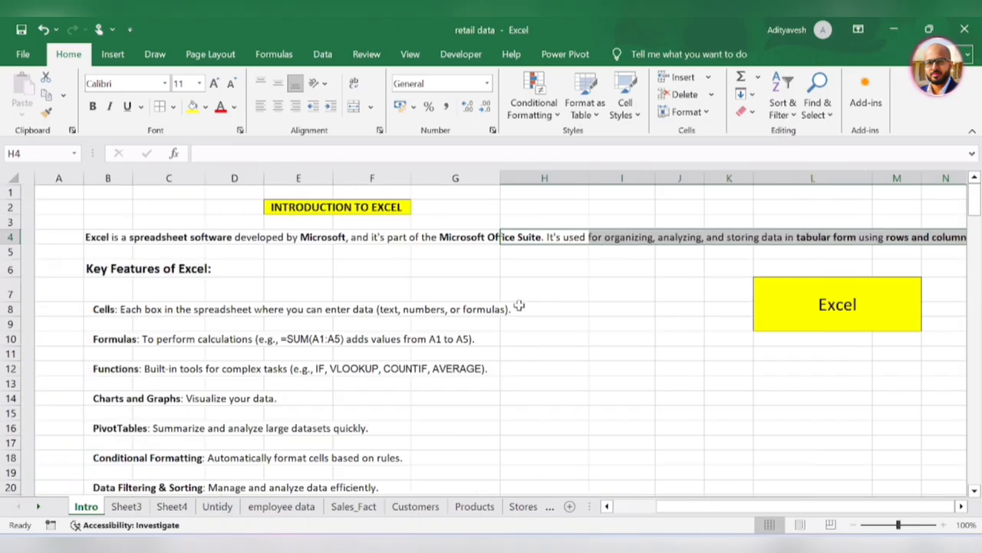
Examine the Key Features of Excel list, selecting the Cells, Formulas and Functions entries in turn.
{"action": "scroll", "coordinate": [519, 306], "scroll_direction": "down", "scroll_amount": 2}
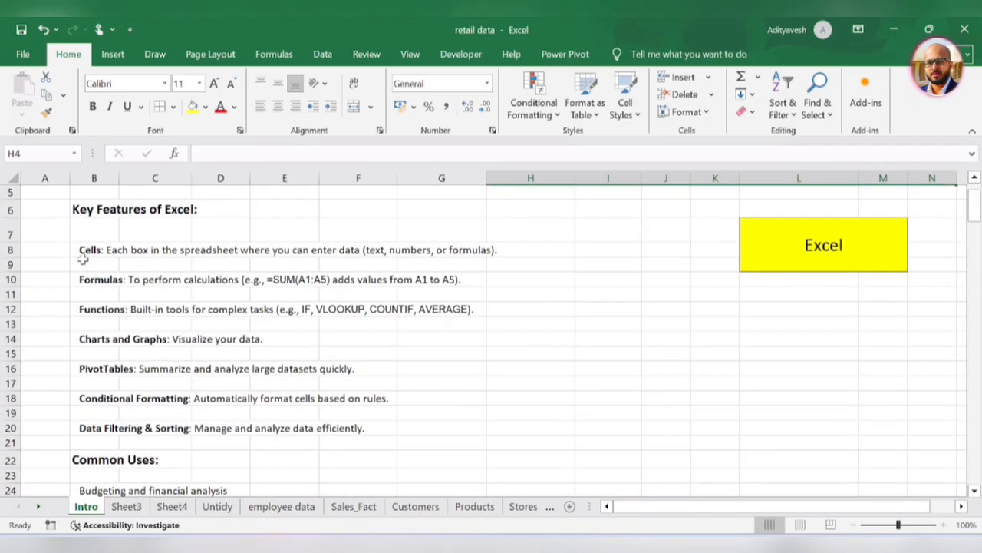
{"action": "left_click", "coordinate": [85, 250]}
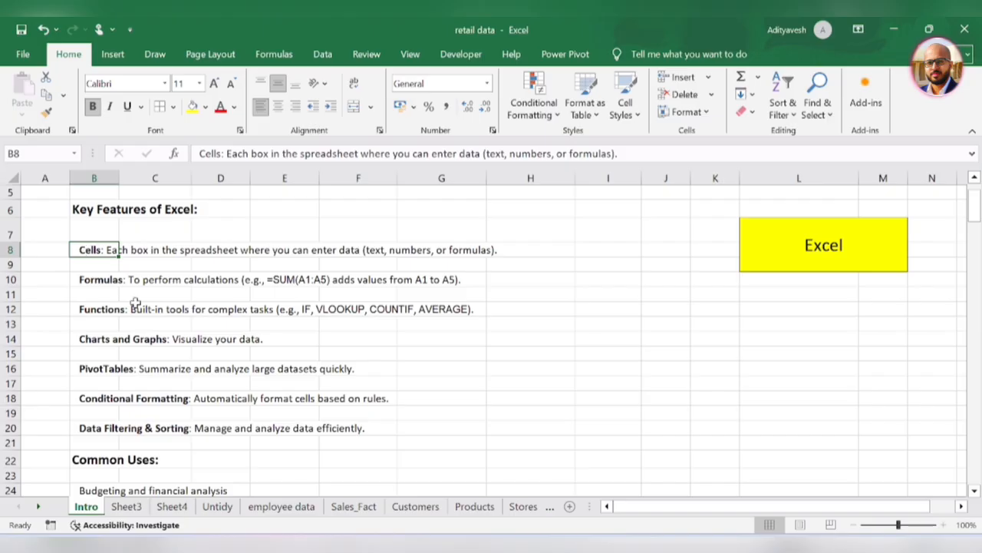
{"action": "left_click", "coordinate": [104, 277]}
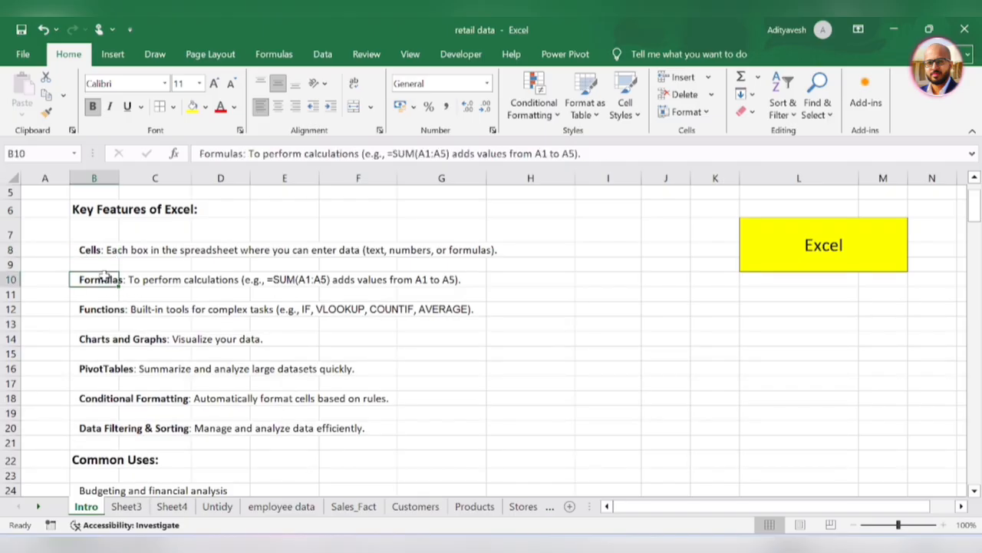
{"action": "left_click", "coordinate": [114, 309]}
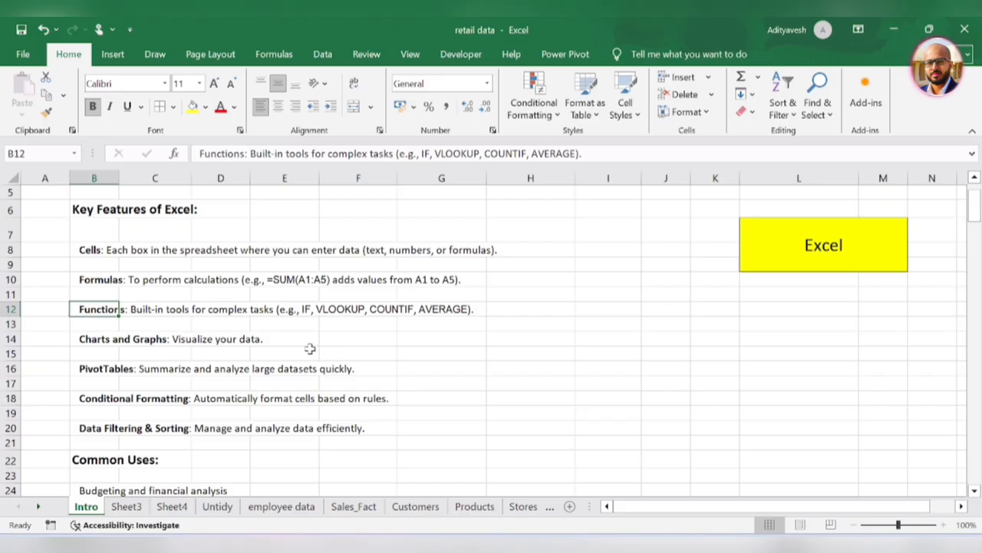
{"action": "scroll", "coordinate": [309, 351], "scroll_direction": "down", "scroll_amount": 2}
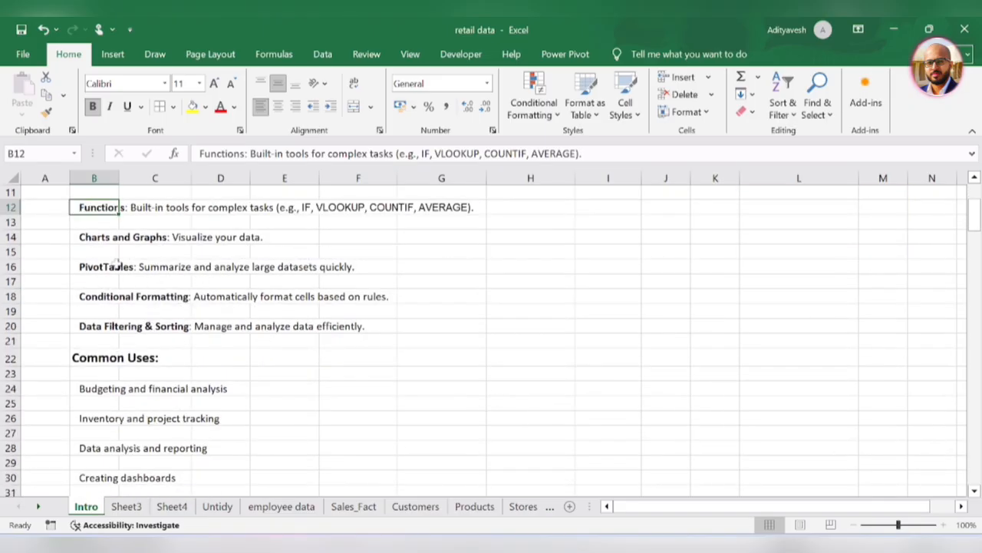
{"action": "scroll", "coordinate": [143, 267], "scroll_direction": "up", "scroll_amount": 2}
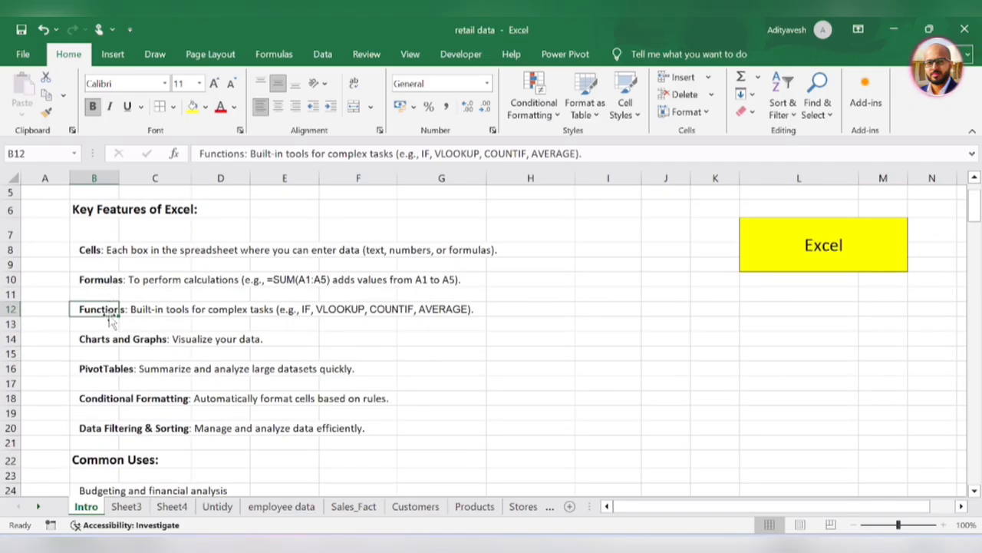
{"action": "scroll", "coordinate": [112, 361], "scroll_direction": "down", "scroll_amount": 1}
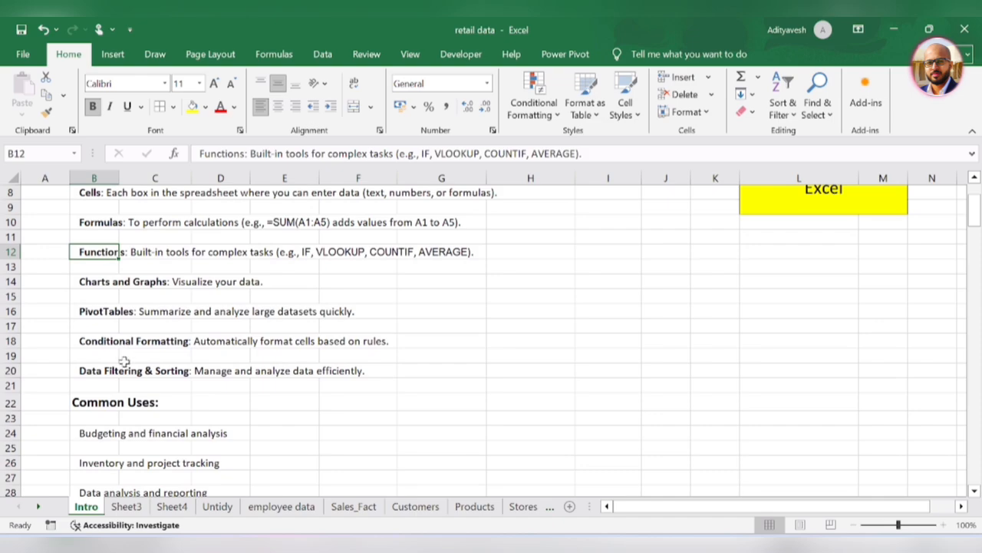
Examine the Data Filtering & Sorting entry, the Common Uses list and the Monthly Budget Tracker example.
{"action": "left_click", "coordinate": [123, 371]}
{"action": "key", "text": "Left"}
{"action": "key", "text": "Down"}
{"action": "key", "text": "Down"}
{"action": "key", "text": "Down"}
{"action": "key", "text": "Down"}
{"action": "key", "text": "Down"}
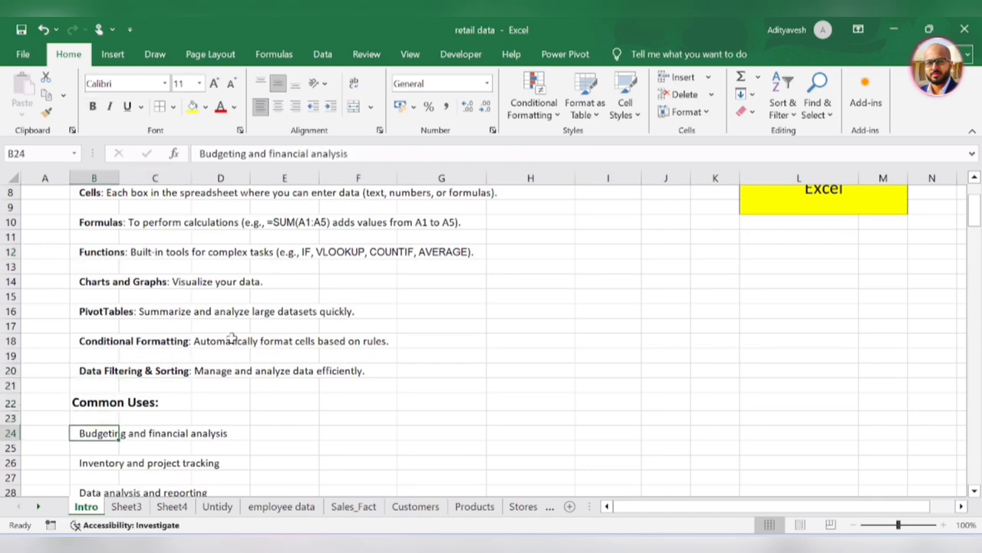
{"action": "scroll", "coordinate": [233, 348], "scroll_direction": "down", "scroll_amount": 3}
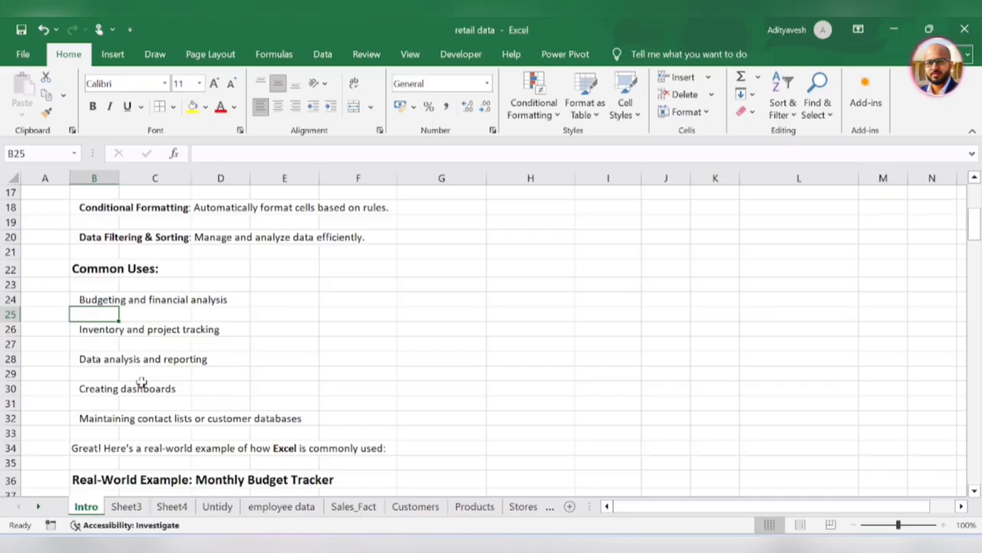
{"action": "scroll", "coordinate": [141, 382], "scroll_direction": "down", "scroll_amount": 2}
{"action": "scroll", "coordinate": [153, 374], "scroll_direction": "down", "scroll_amount": 12}
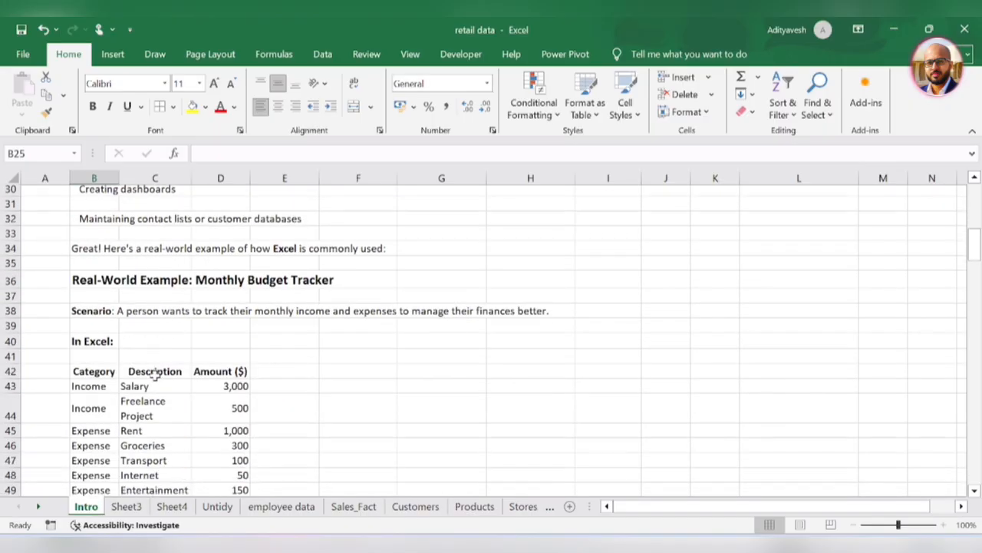
Examine the Timeline of Microsoft Excel section from the 1982 Multiplan entry to the 1995 Excel 95 entry.
{"action": "scroll", "coordinate": [192, 351], "scroll_direction": "down", "scroll_amount": 2}
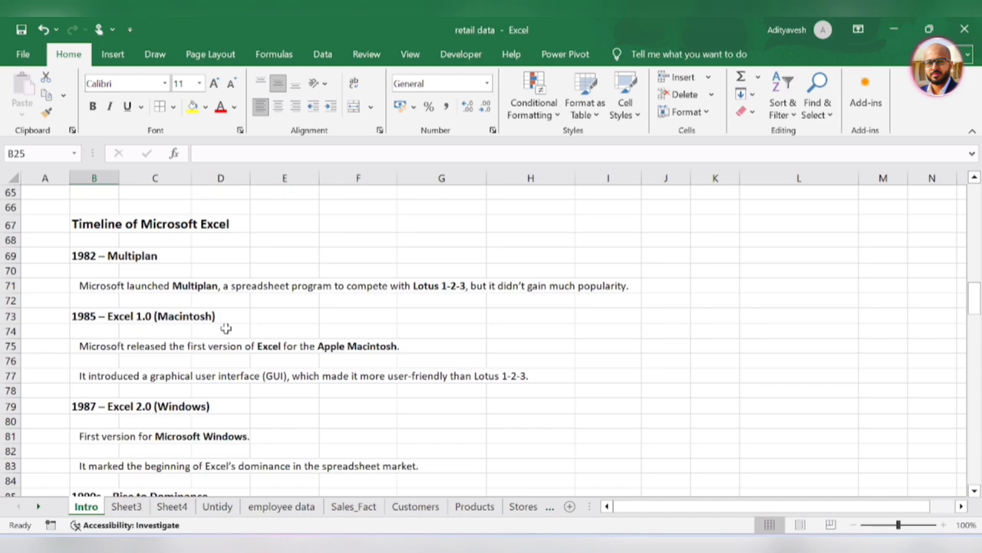
{"action": "scroll", "coordinate": [193, 390], "scroll_direction": "down", "scroll_amount": 2}
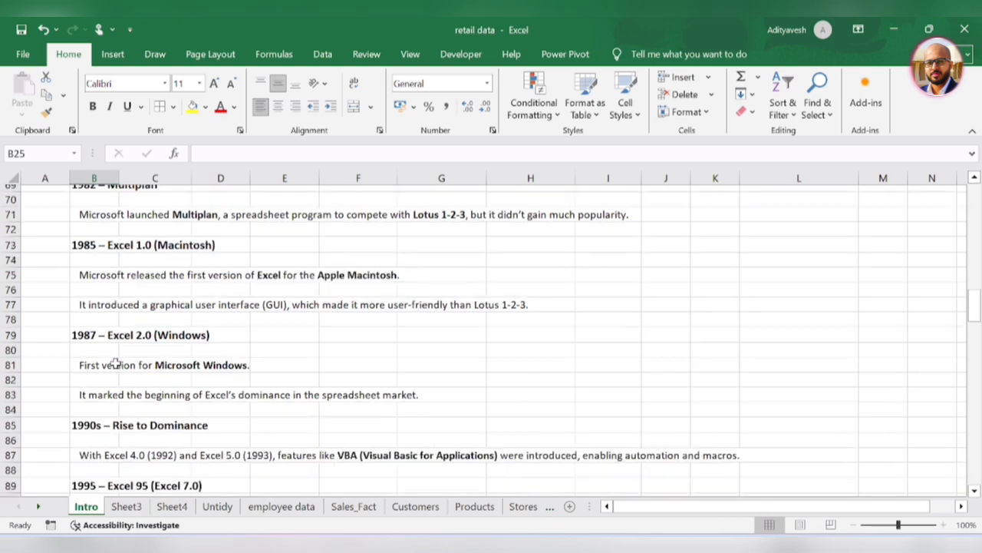
{"action": "scroll", "coordinate": [114, 365], "scroll_direction": "down", "scroll_amount": 1}
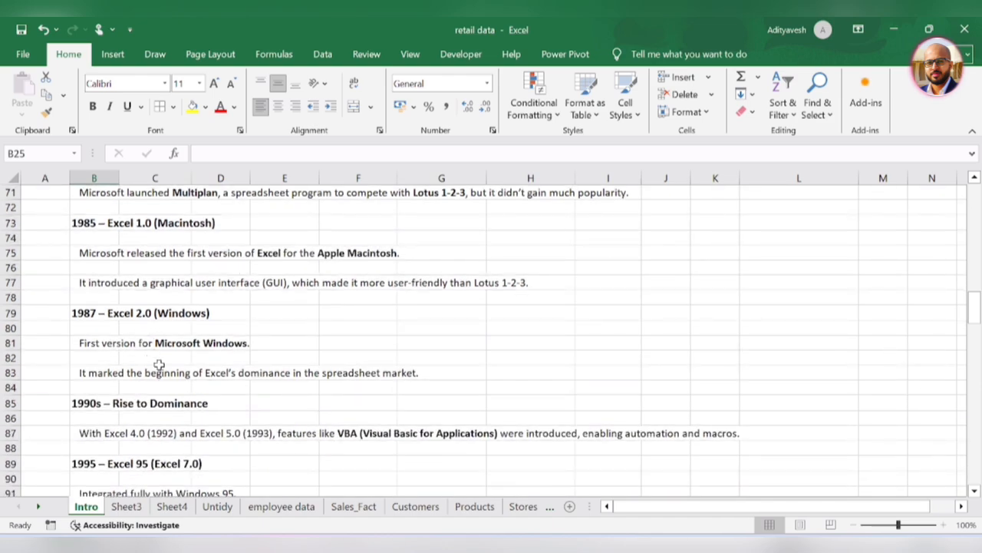
{"action": "scroll", "coordinate": [159, 365], "scroll_direction": "up", "scroll_amount": 2}
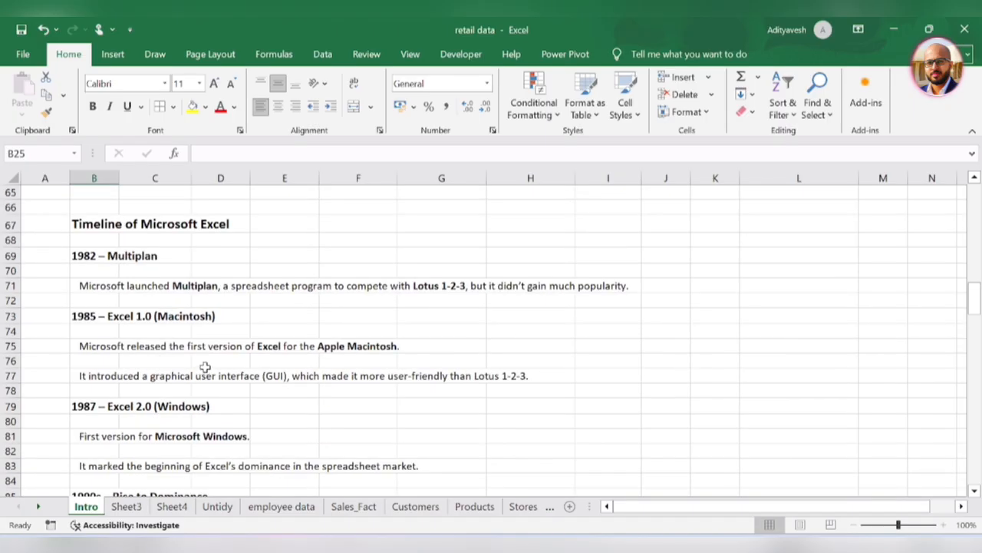
Examine the rest of the Timeline of Microsoft Excel section, from 2003–2007 to 2019–Present, and the Today list of industries.
{"action": "scroll", "coordinate": [205, 366], "scroll_direction": "down", "scroll_amount": 11}
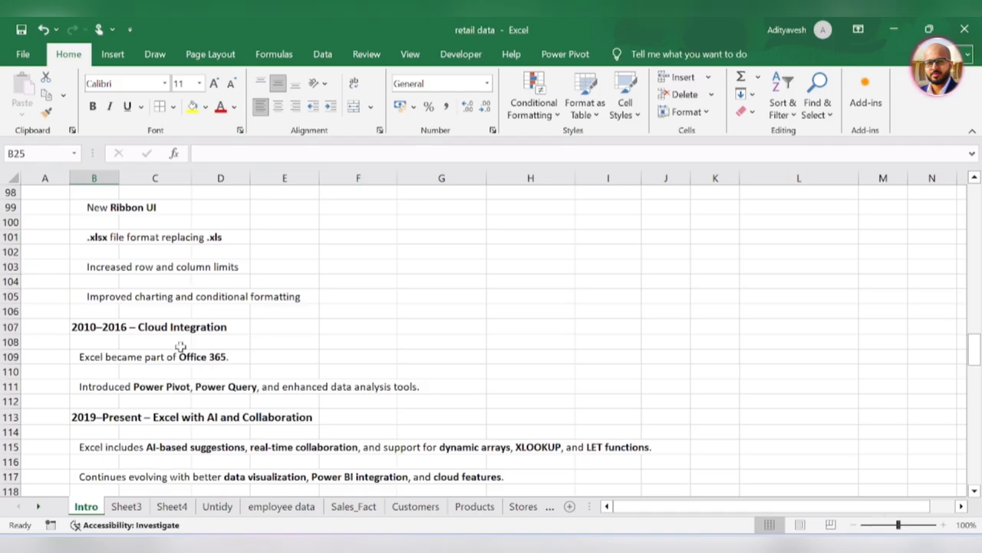
{"action": "scroll", "coordinate": [183, 326], "scroll_direction": "up", "scroll_amount": 1}
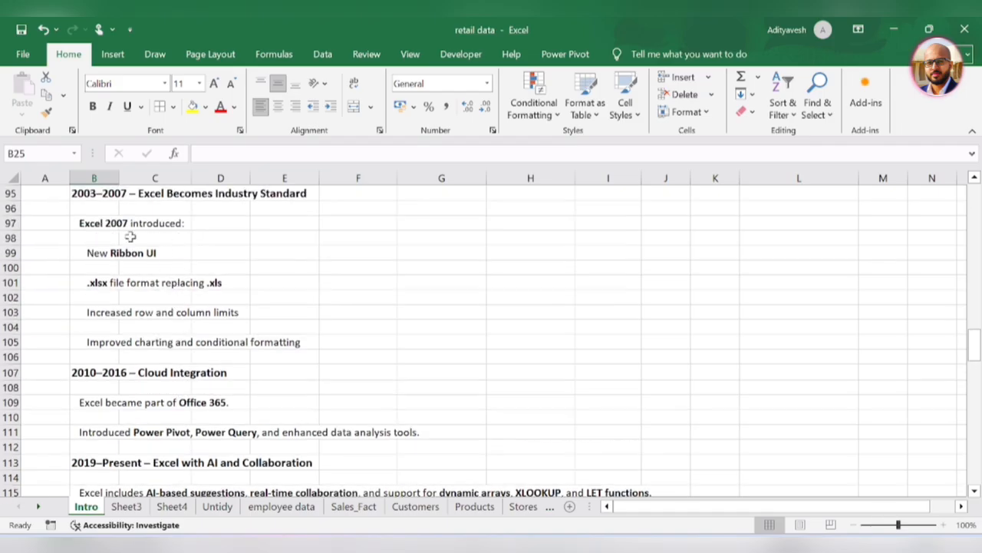
{"action": "scroll", "coordinate": [152, 299], "scroll_direction": "down", "scroll_amount": 3}
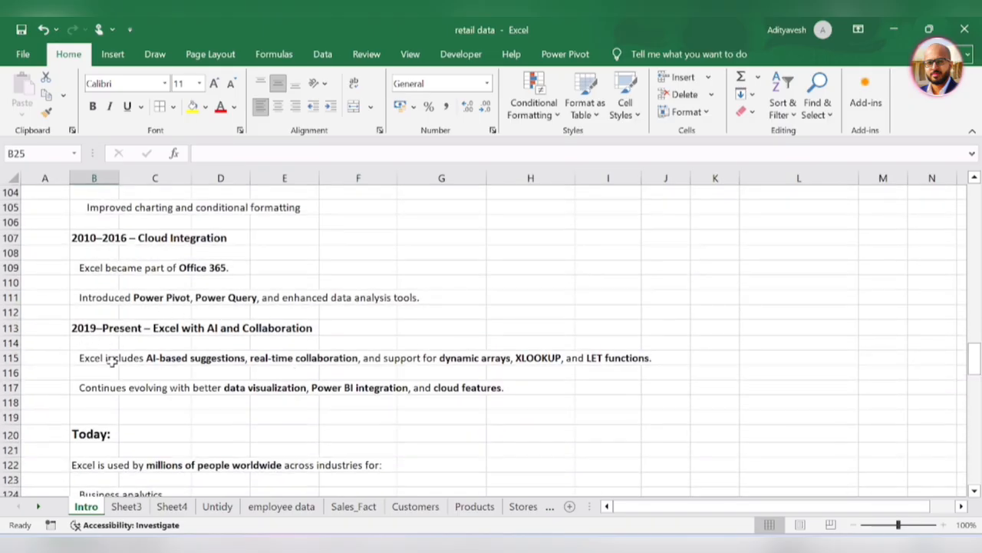
{"action": "scroll", "coordinate": [146, 408], "scroll_direction": "down", "scroll_amount": 1}
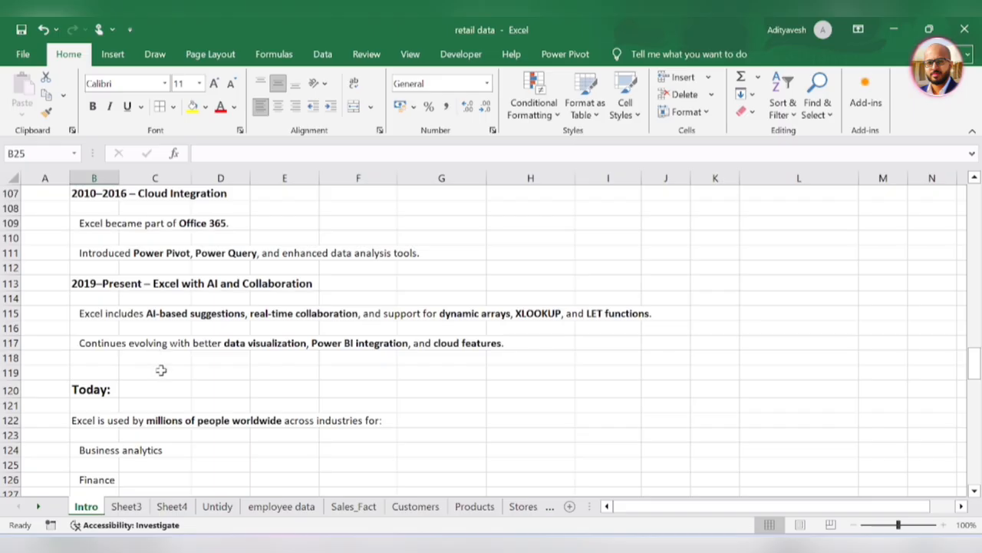
{"action": "scroll", "coordinate": [174, 381], "scroll_direction": "down", "scroll_amount": 3}
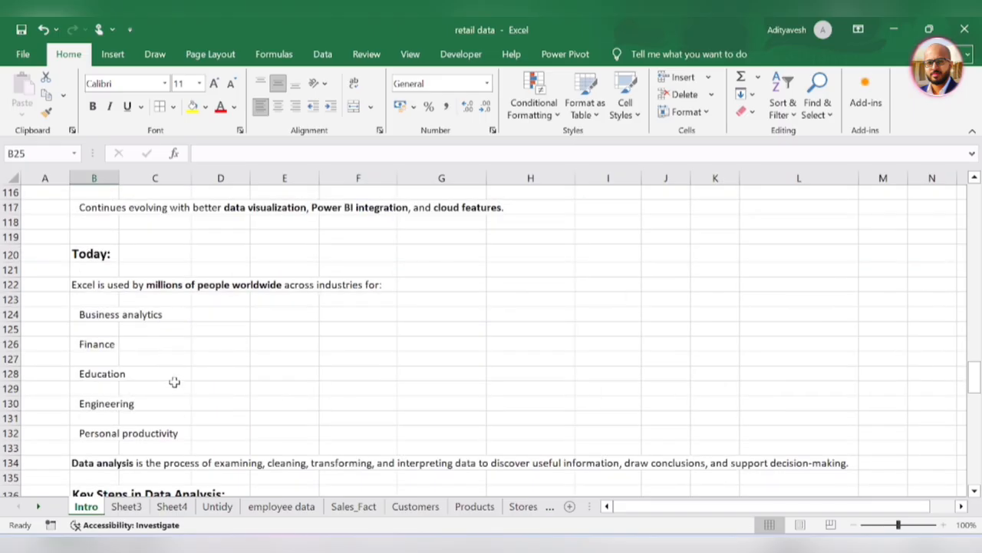
{"action": "scroll", "coordinate": [174, 381], "scroll_direction": "down", "scroll_amount": 1}
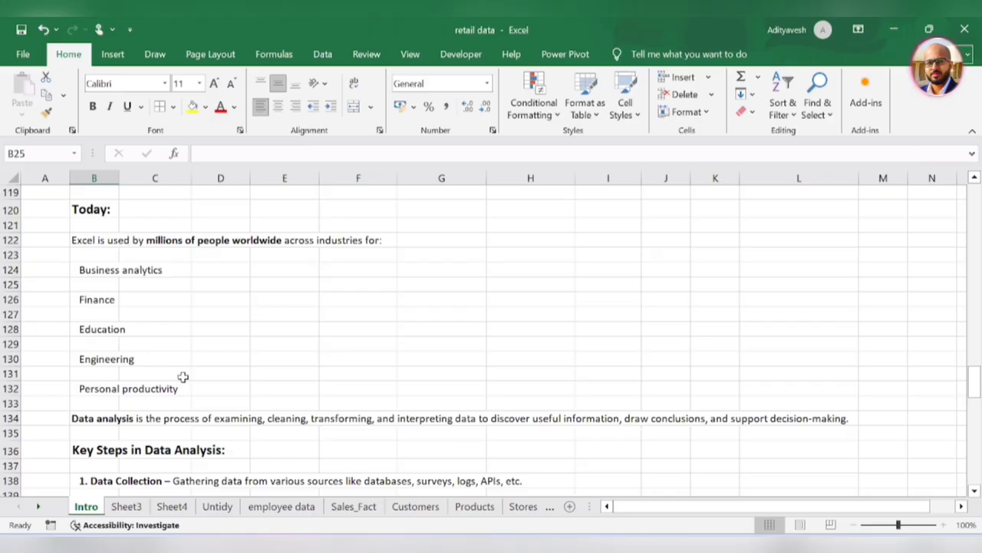
{"action": "scroll", "coordinate": [182, 379], "scroll_direction": "down", "scroll_amount": 2}
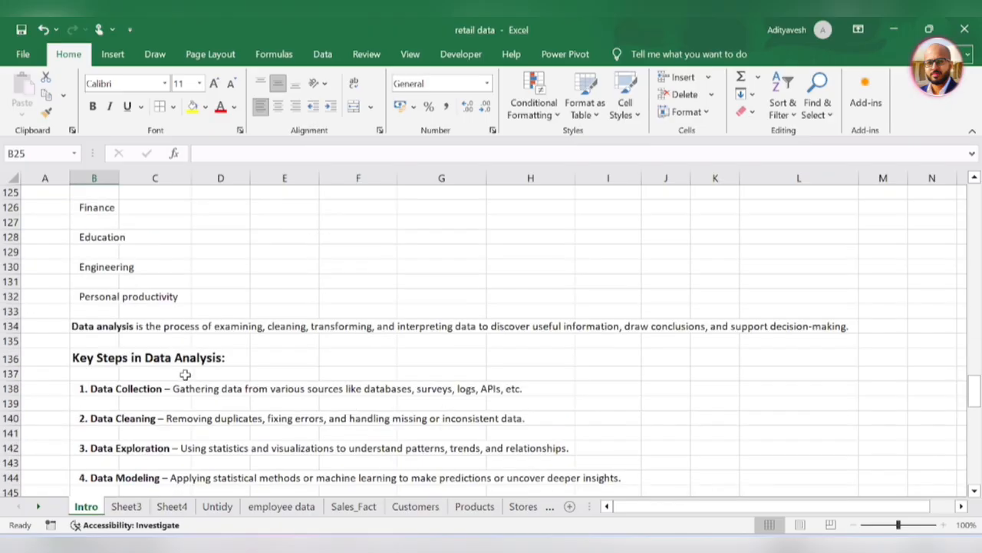
Examine the data analysis definition and the Key Steps in Data Analysis, selecting the Data Collection and Data Cleaning entries in turn.
{"action": "left_click", "coordinate": [124, 328]}
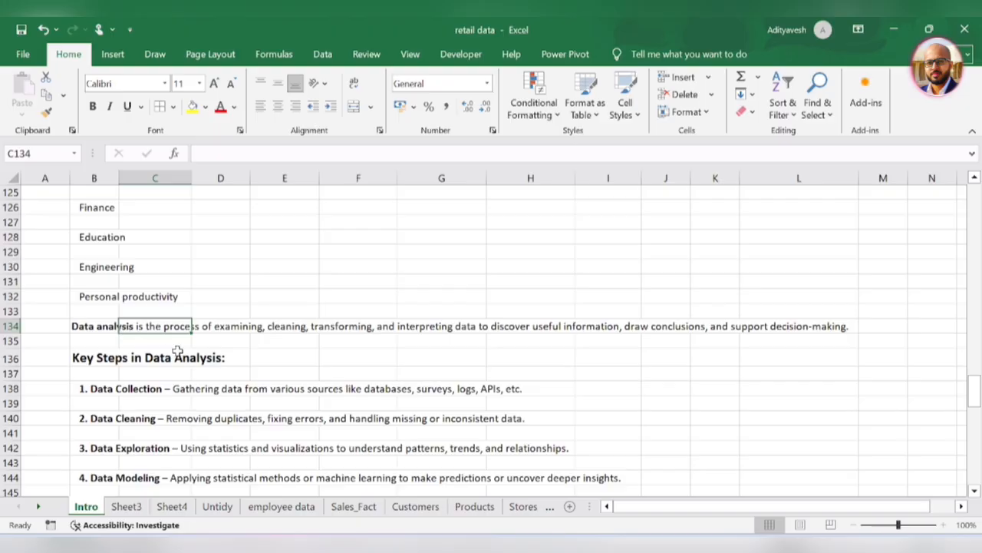
{"action": "scroll", "coordinate": [179, 351], "scroll_direction": "down", "scroll_amount": 2}
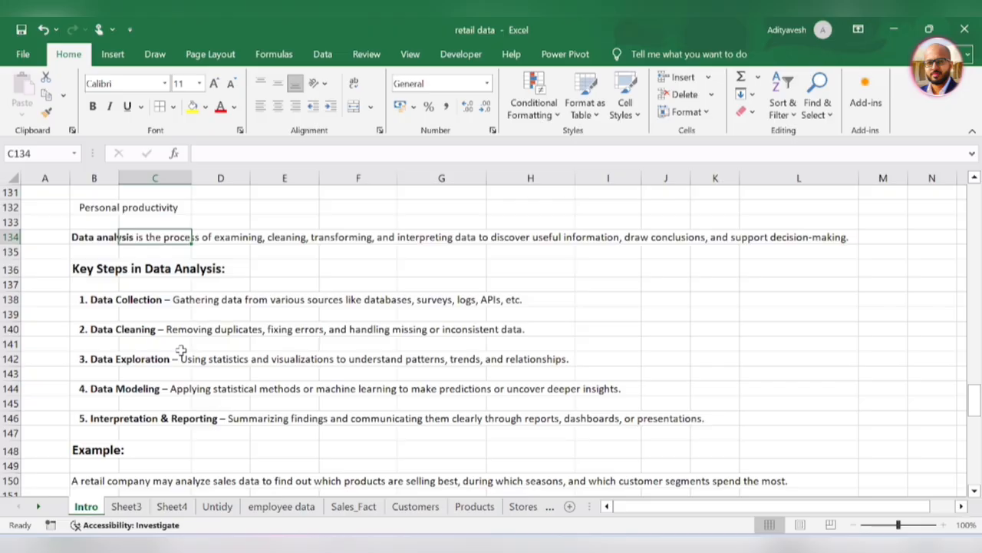
{"action": "key", "text": "Left"}
{"action": "key", "text": "Down"}
{"action": "key", "text": "Down"}
{"action": "key", "text": "Down"}
{"action": "key", "text": "Down"}
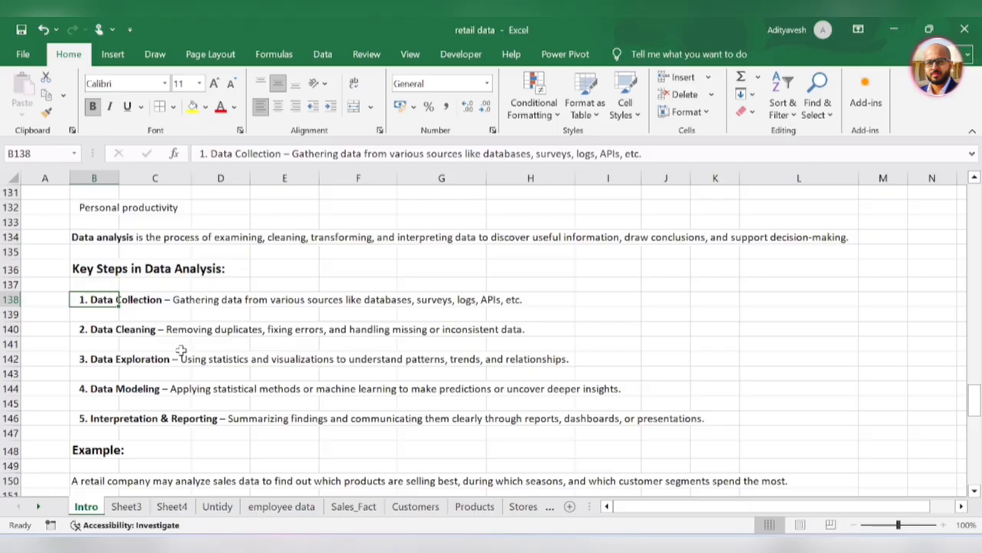
{"action": "left_click", "coordinate": [112, 330]}
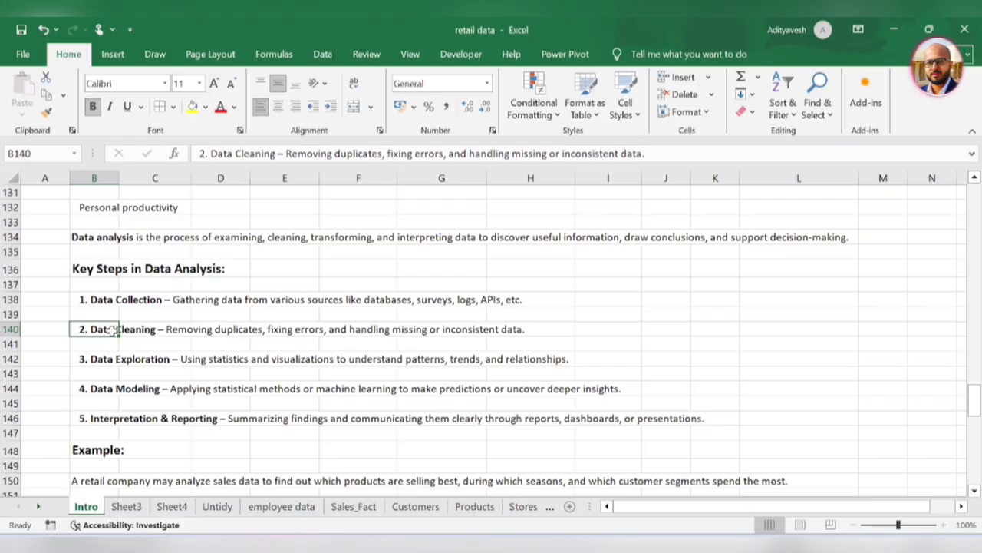
Show the Untidy sheet and examine its column headers one by one from Emp_ID to Extra Column.
{"action": "left_click", "coordinate": [218, 508]}
{"action": "left_click", "coordinate": [154, 327]}
{"action": "key", "text": "ctrl+Home"}
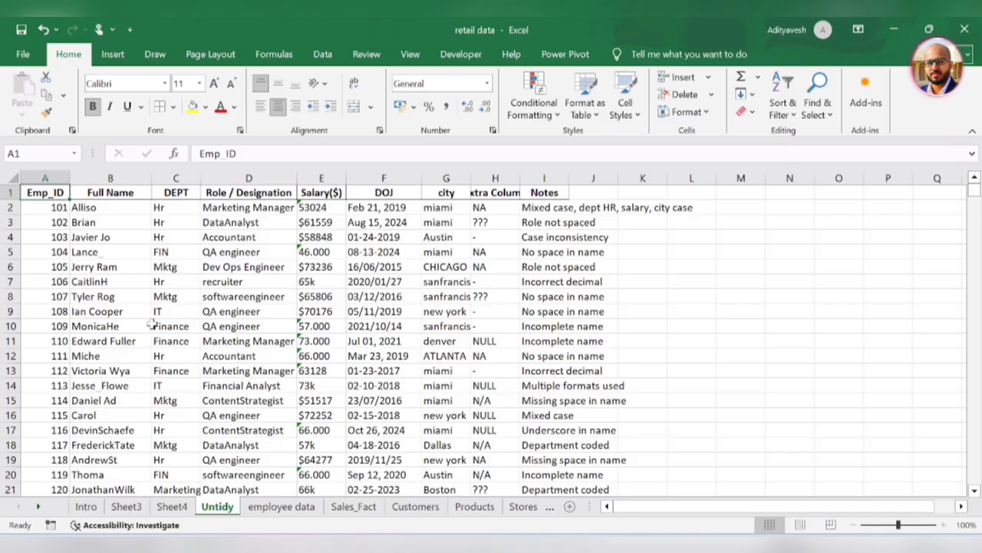
{"action": "key", "text": "Right"}
{"action": "key", "text": "Right"}
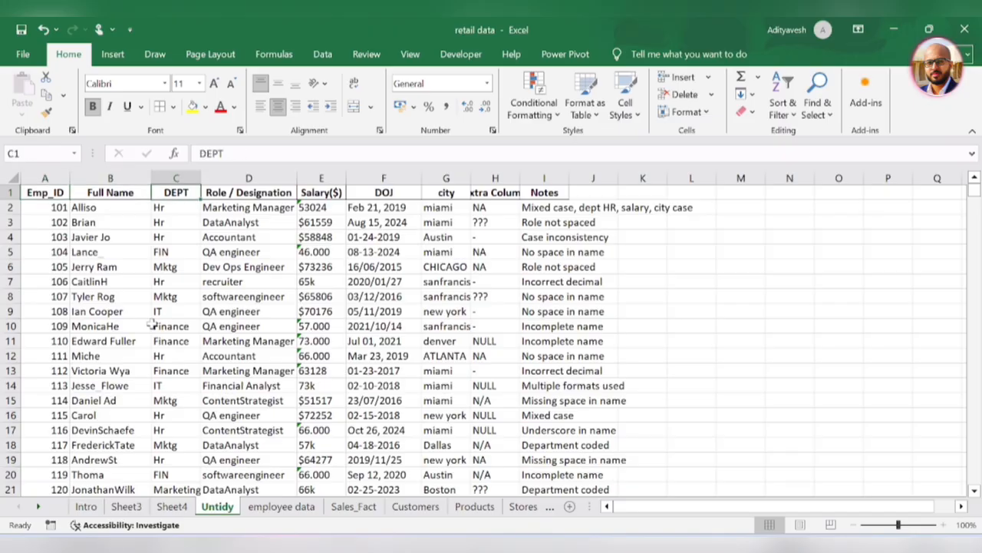
{"action": "key", "text": "Right"}
{"action": "key", "text": "Right"}
{"action": "key", "text": "Right"}
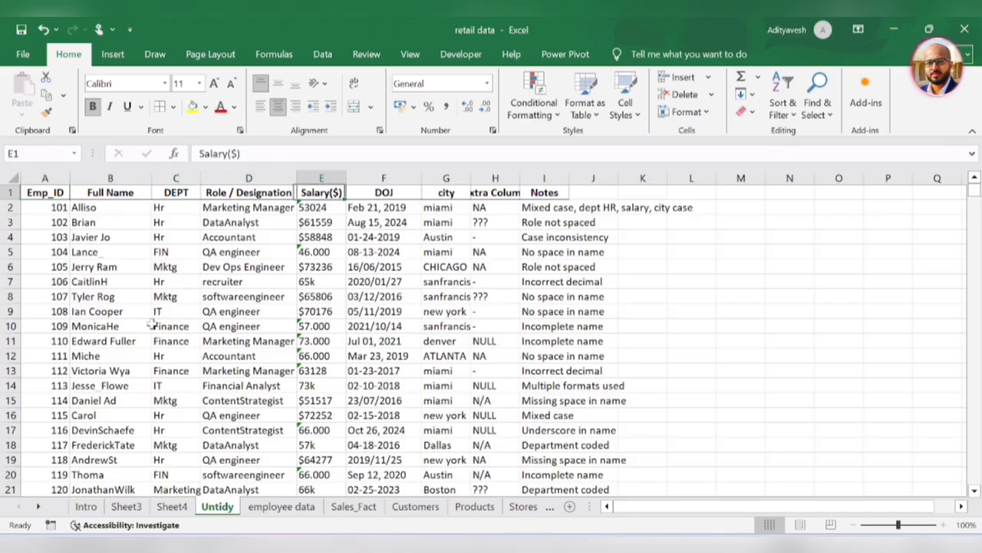
{"action": "key", "text": "Right"}
{"action": "key", "text": "Right"}
{"action": "key", "text": "Right"}
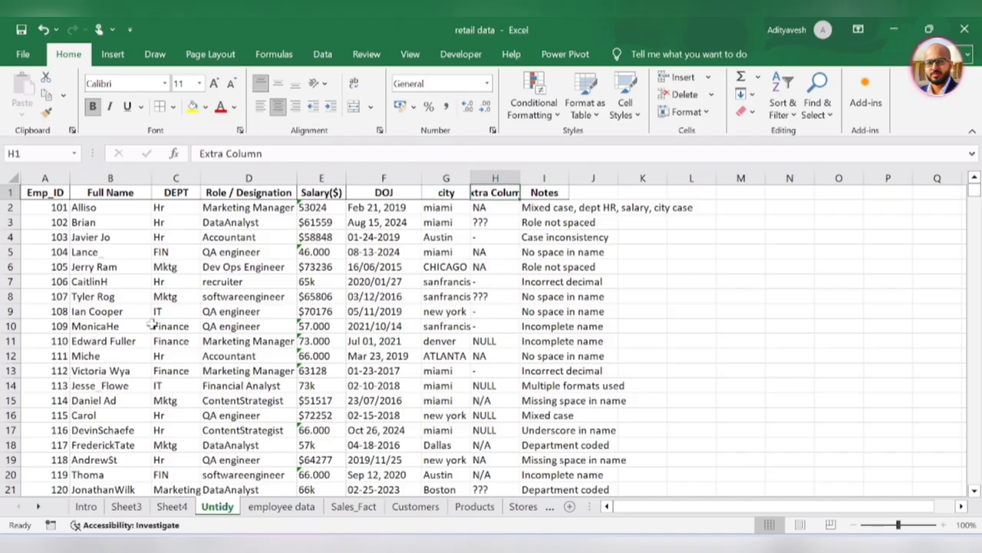
Add filters to the Untidy table's header row and widen the Salary($) and DOJ columns.
{"action": "key", "text": "Left"}
{"action": "key", "text": "Left"}
{"action": "key", "text": "Left"}
{"action": "key", "text": "Down"}
{"action": "key", "text": "Left"}
{"action": "key", "text": "Left"}
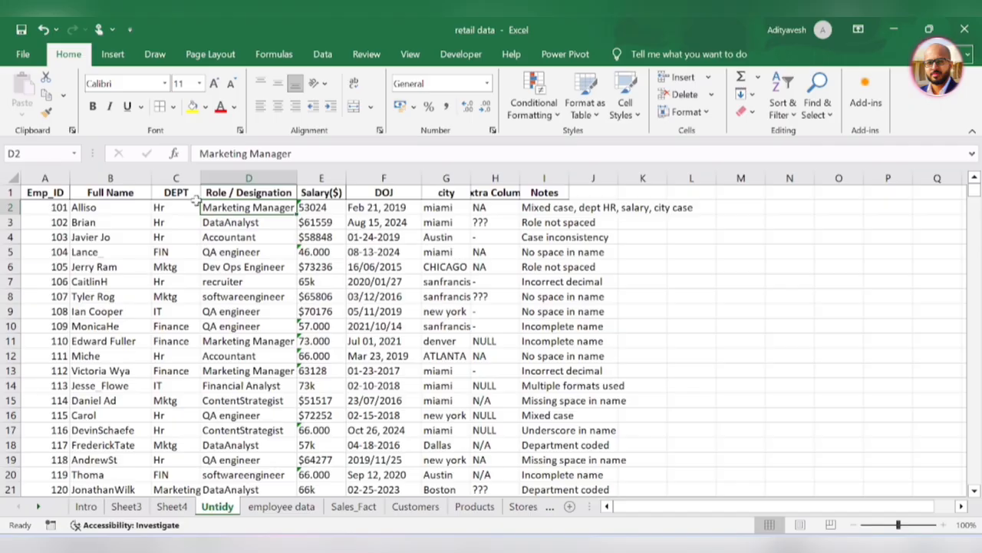
{"action": "key", "text": "ctrl+shift+l"}
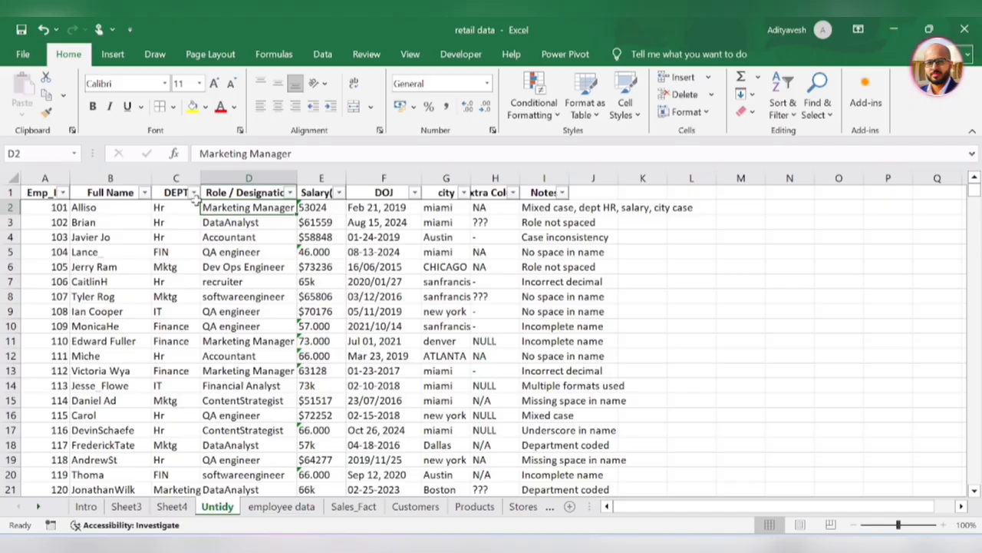
{"action": "double_click", "coordinate": [347, 178]}
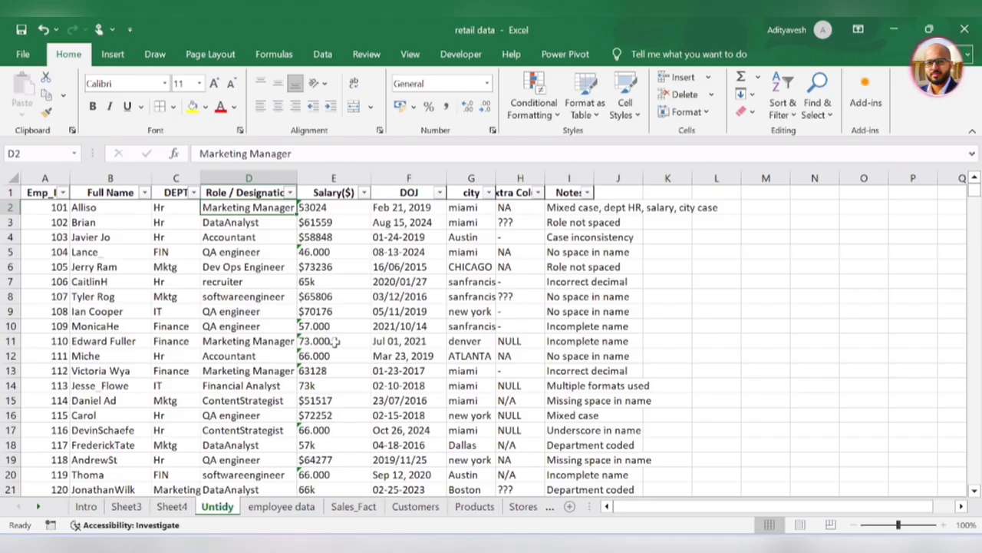
{"action": "left_click_drag", "start_coordinate": [446, 176], "coordinate": [485, 170]}
Examine the mixed formats in the DOJ and Salary($) columns, selecting F2:F15 and E2:E8 in turn.
{"action": "left_click_drag", "start_coordinate": [425, 208], "coordinate": [439, 397]}
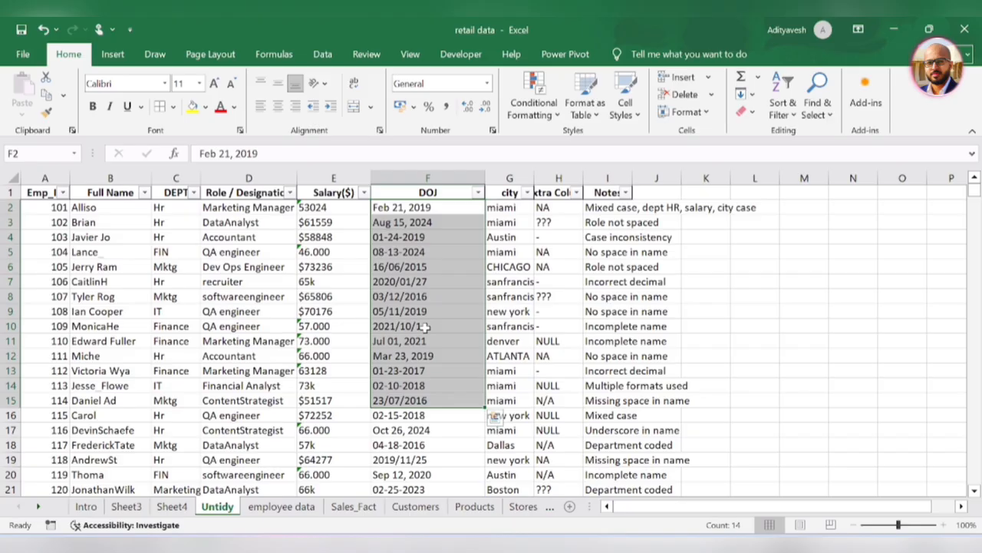
{"action": "left_click", "coordinate": [398, 212]}
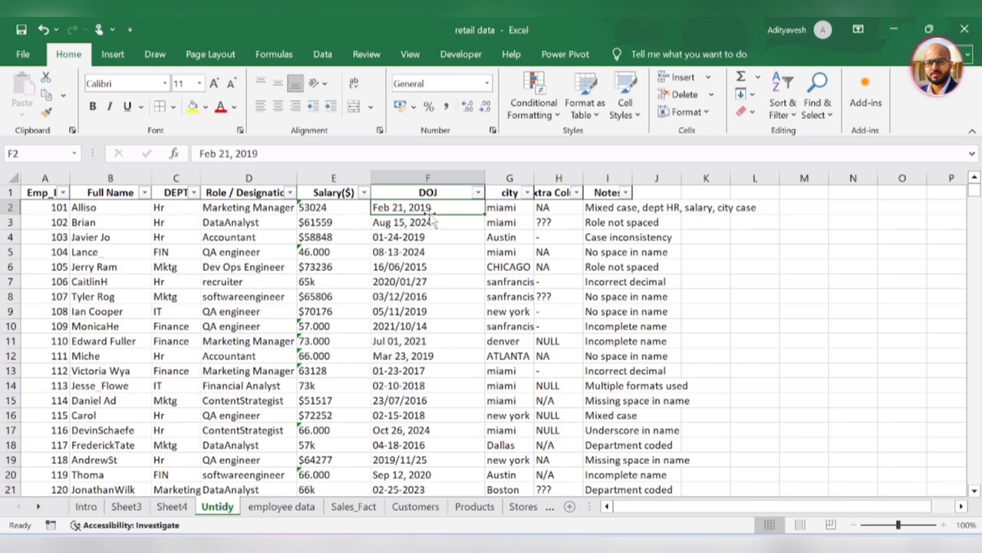
{"action": "left_click", "coordinate": [353, 209]}
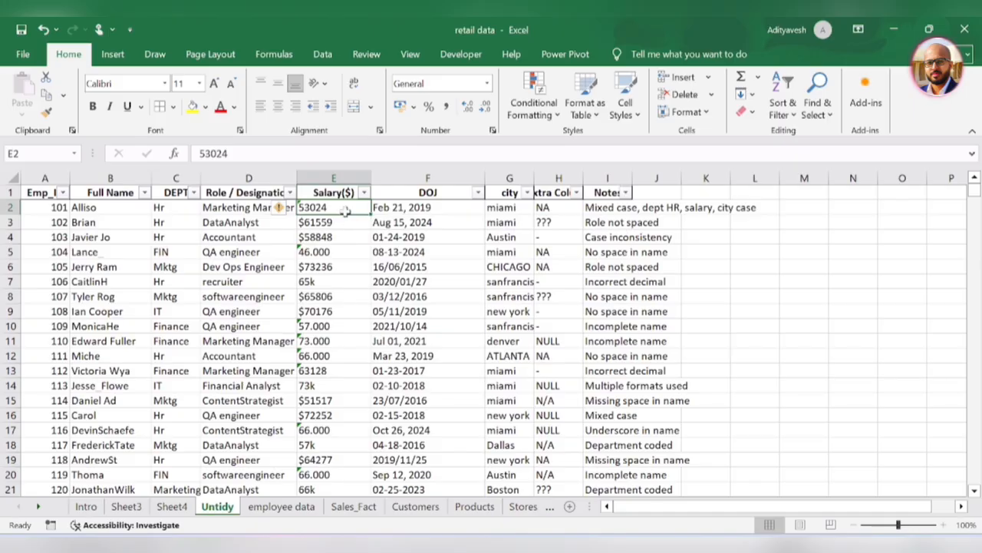
{"action": "left_click", "coordinate": [354, 293]}
{"action": "left_click_drag", "start_coordinate": [355, 284], "coordinate": [343, 212]}
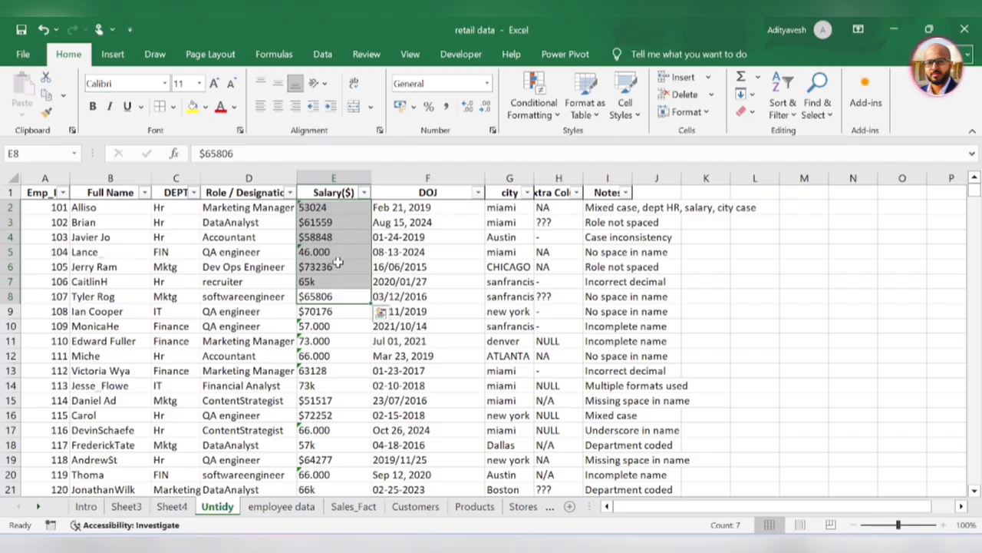
Enter 4, 5 and 6 in M5:M7 and compare the selection summary of these cells with that of E2:E11.
{"action": "left_click", "coordinate": [796, 259]}
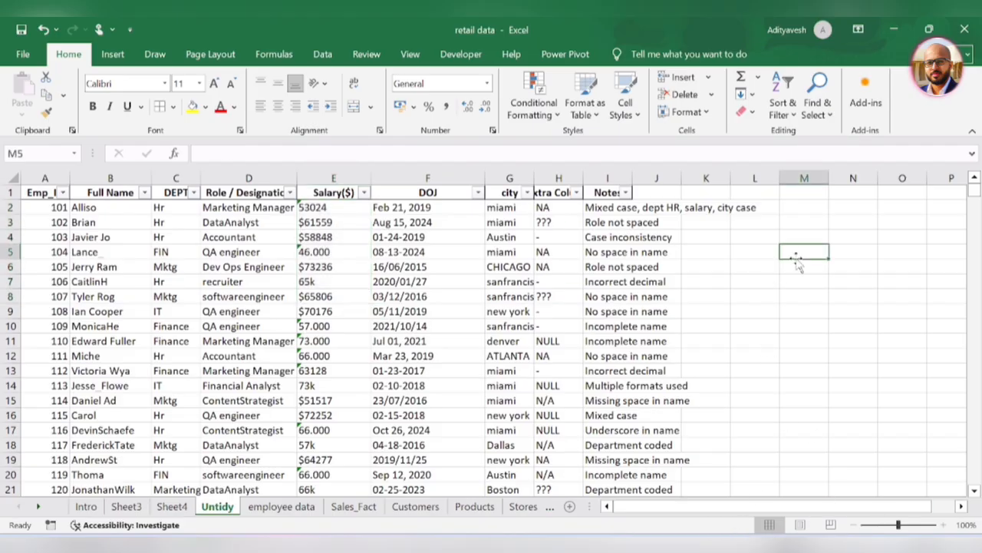
{"action": "type", "text": "4"}
{"action": "key", "text": "Return"}
{"action": "type", "text": "5"}
{"action": "key", "text": "Return"}
{"action": "type", "text": "6"}
{"action": "key", "text": "Return"}
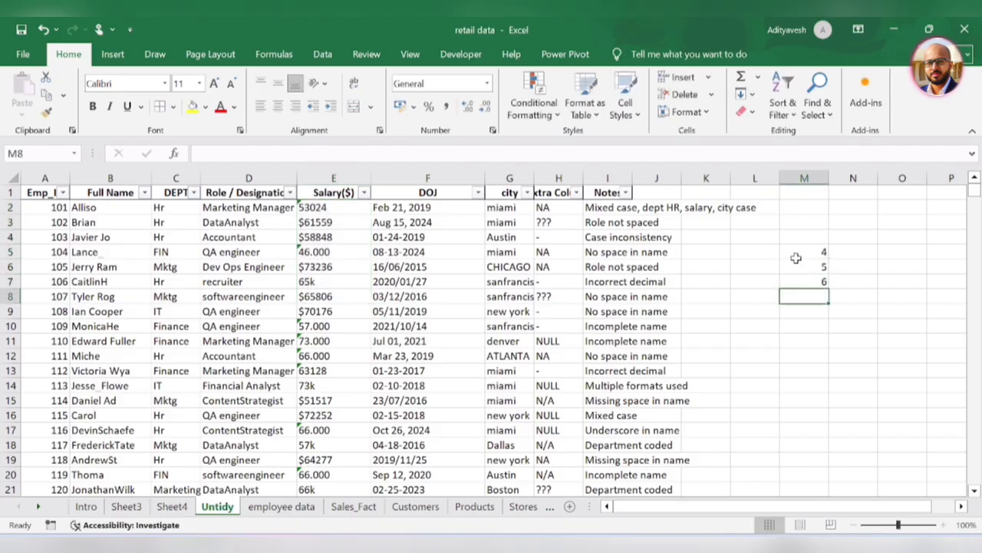
{"action": "left_click_drag", "start_coordinate": [796, 255], "coordinate": [802, 283]}
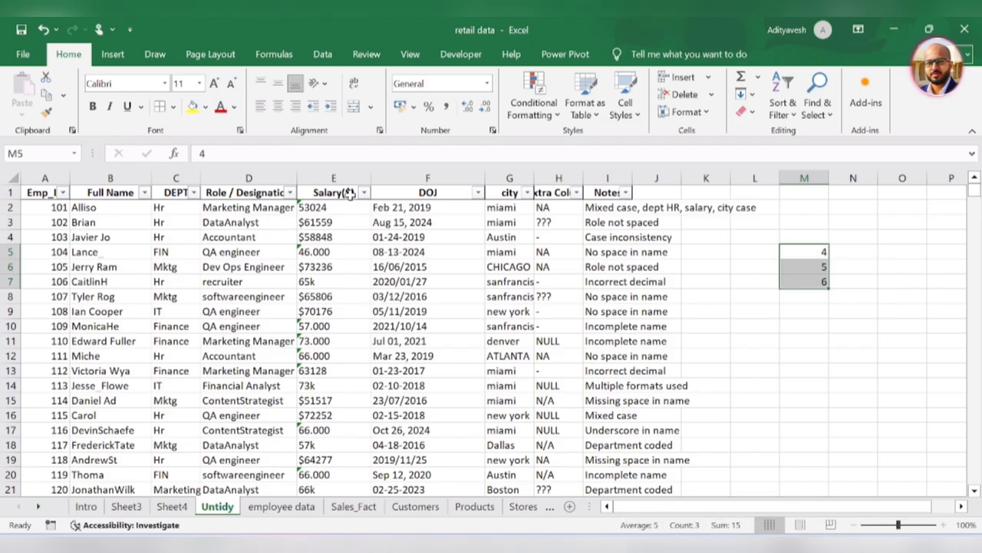
{"action": "left_click_drag", "start_coordinate": [345, 207], "coordinate": [354, 339]}
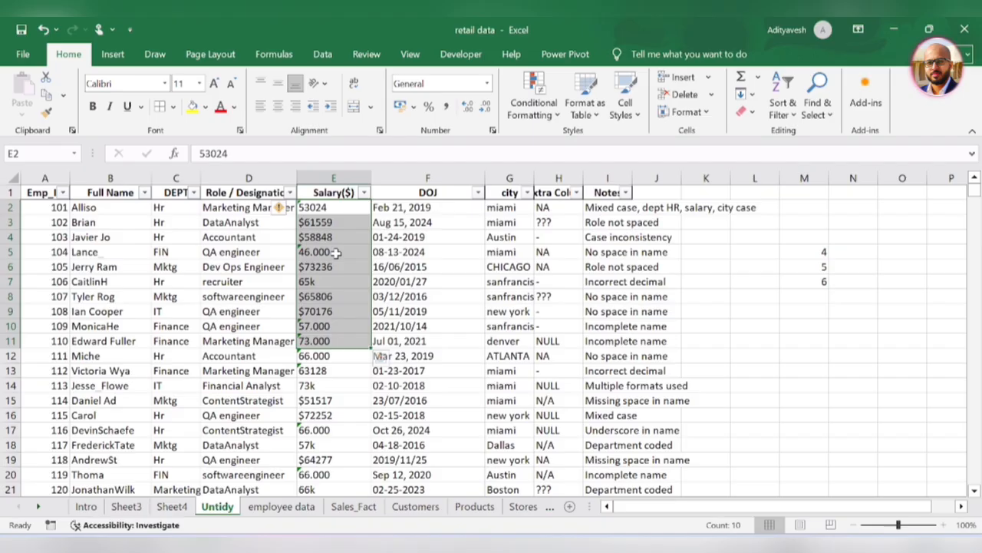
Examine the list of department values in the DEPT column's filter, closing it without applying a filter.
{"action": "left_click", "coordinate": [257, 191]}
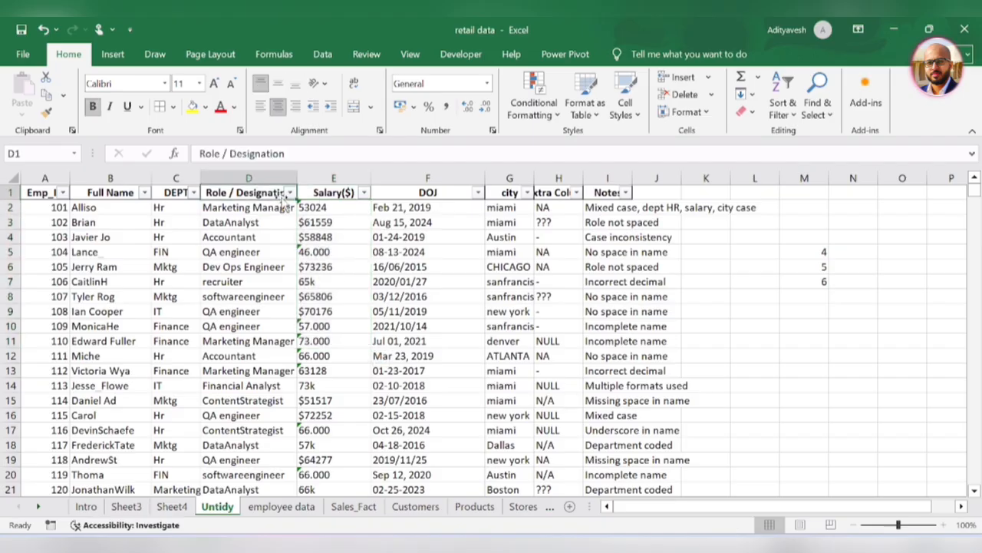
{"action": "left_click", "coordinate": [193, 193]}
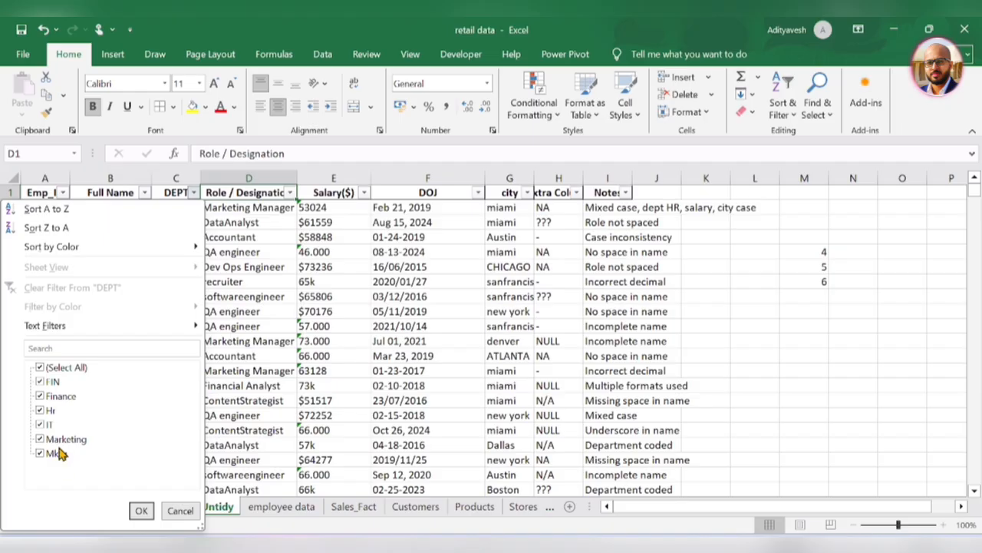
{"action": "left_click", "coordinate": [184, 511]}
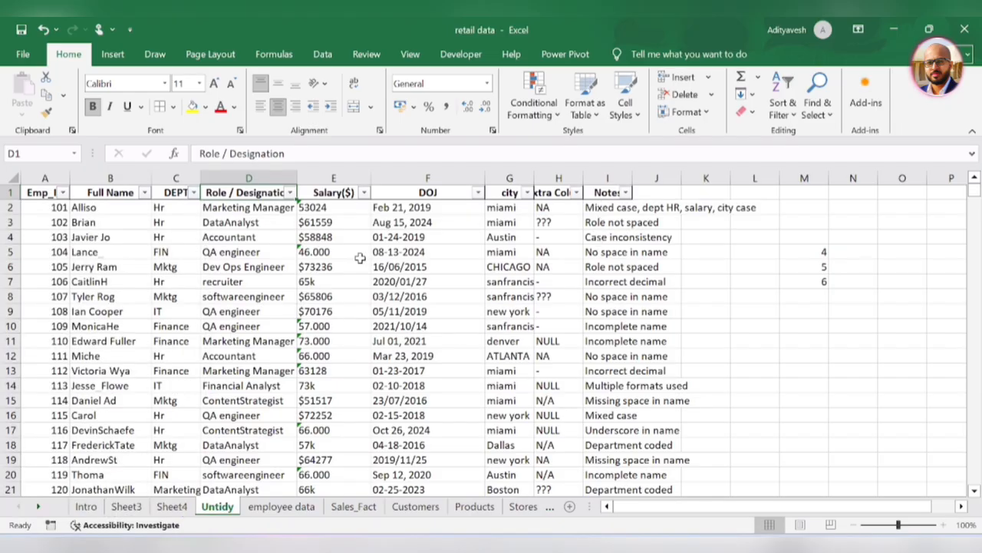
Show the employee data sheet and widen its DOJ column until the full dates fit.
{"action": "left_click", "coordinate": [265, 513]}
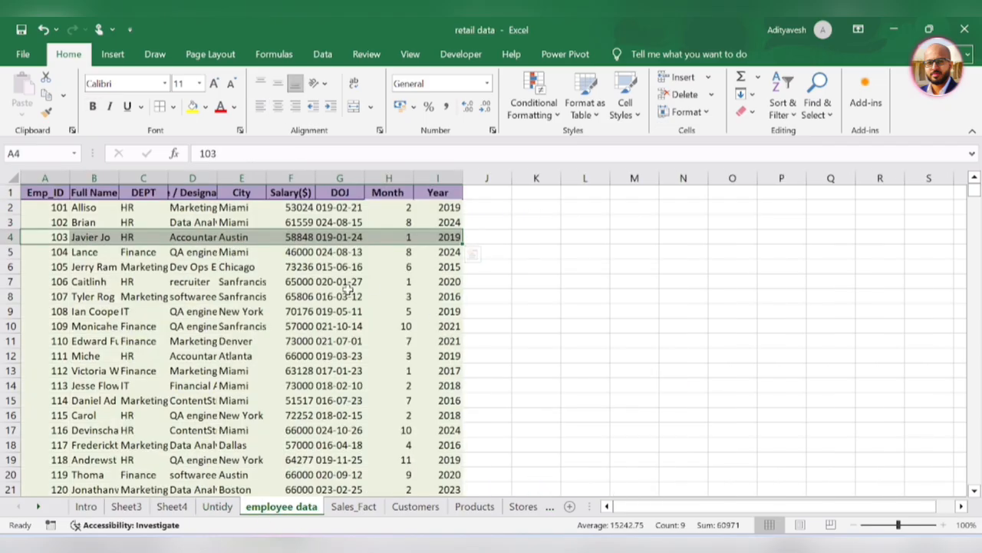
{"action": "left_click", "coordinate": [279, 278]}
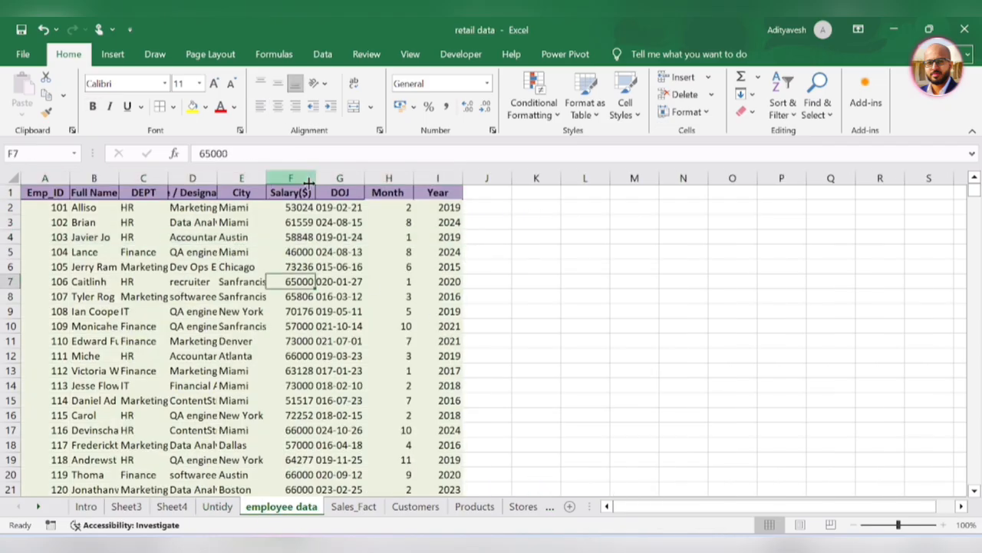
{"action": "left_click_drag", "start_coordinate": [367, 176], "coordinate": [381, 177]}
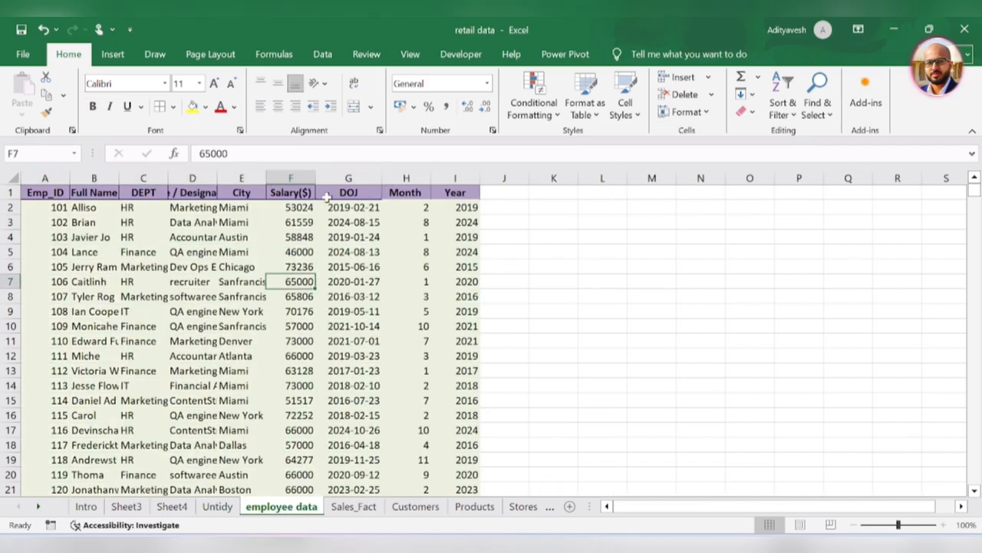
Select the Salary($) values from F2 down to the last row to view their summary, and return to F2.
{"action": "left_click", "coordinate": [279, 222]}
{"action": "left_click", "coordinate": [281, 212]}
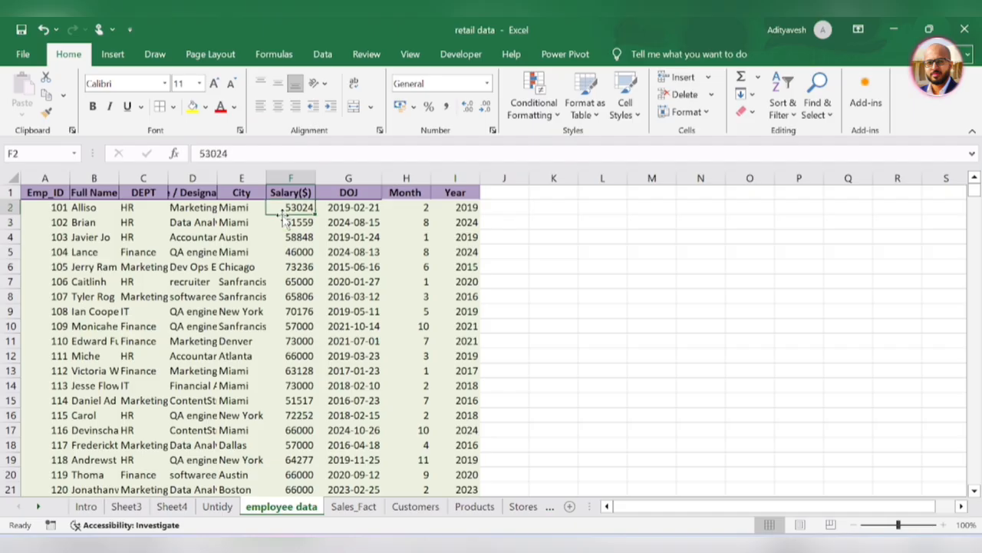
{"action": "key", "text": "ctrl+shift+Down"}
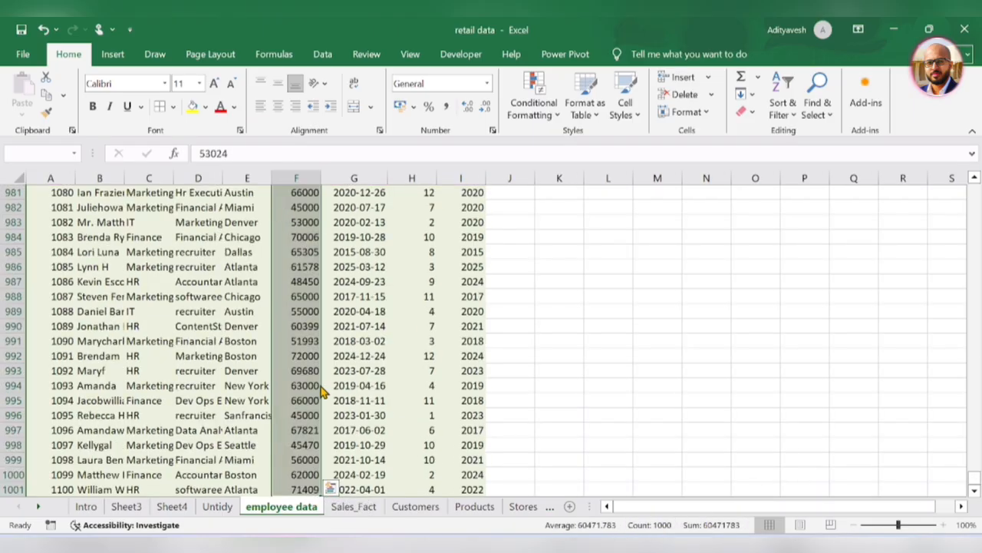
{"action": "key", "text": "ctrl+shift+Up"}
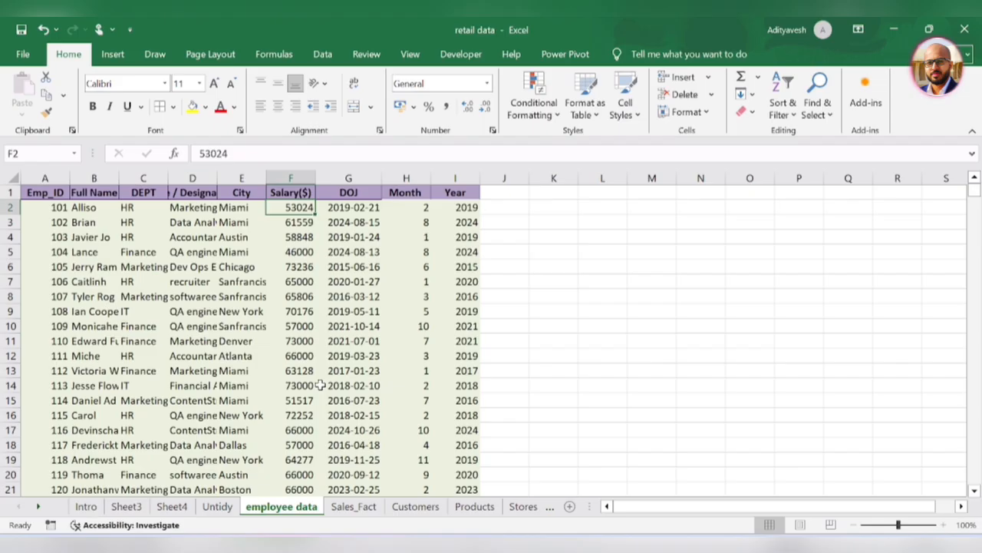
Compare the Untidy sheet with the employee data sheet once more and return to the key steps on the Intro sheet.
{"action": "left_click", "coordinate": [219, 508]}
{"action": "left_click", "coordinate": [276, 510]}
{"action": "left_click", "coordinate": [229, 510]}
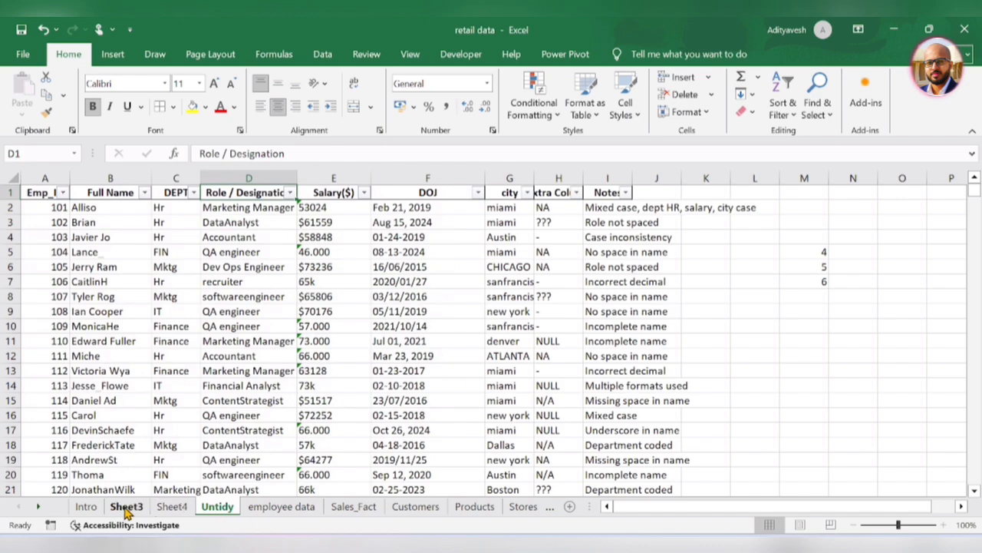
{"action": "left_click", "coordinate": [86, 507]}
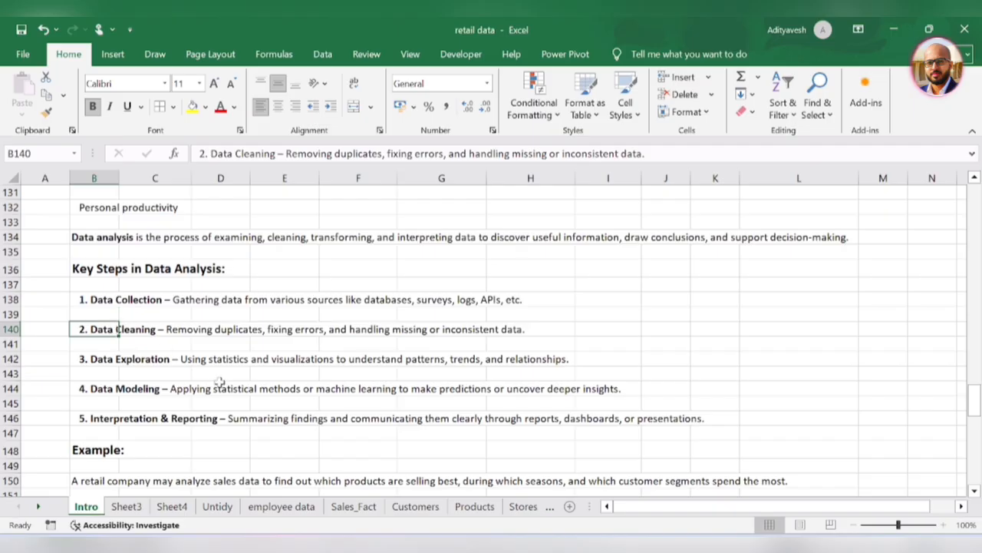
Enter the label "Formating" in cell D8 of Sheet3.
{"action": "left_click", "coordinate": [135, 513]}
{"action": "left_click", "coordinate": [222, 290]}
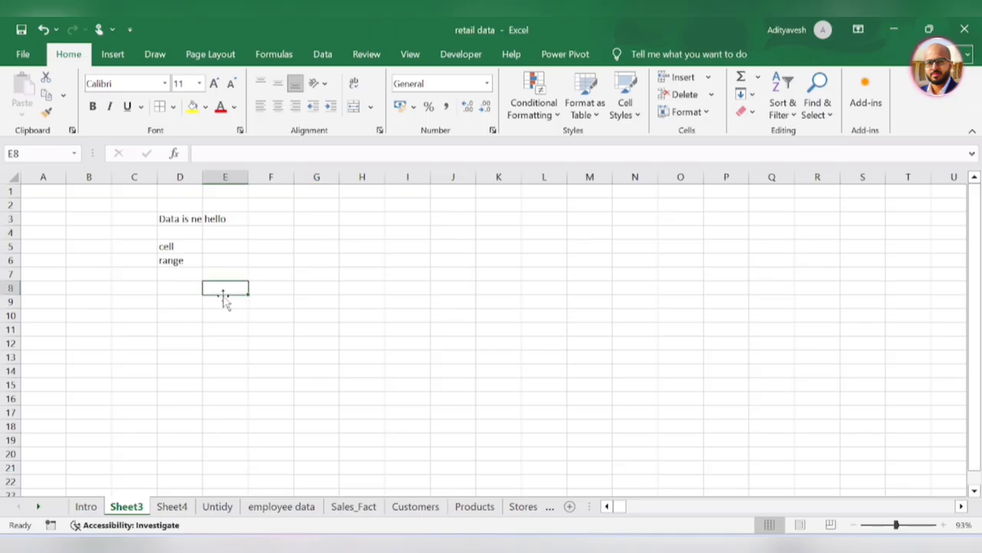
{"action": "left_click", "coordinate": [193, 285]}
{"action": "type", "text": "F"}
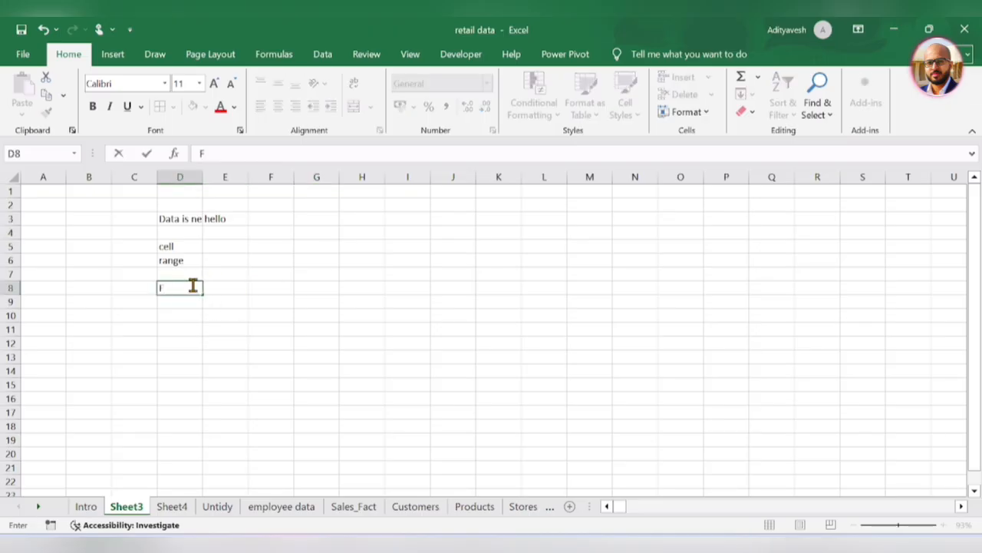
{"action": "type", "text": "ormating"}
{"action": "left_click", "coordinate": [243, 241]}
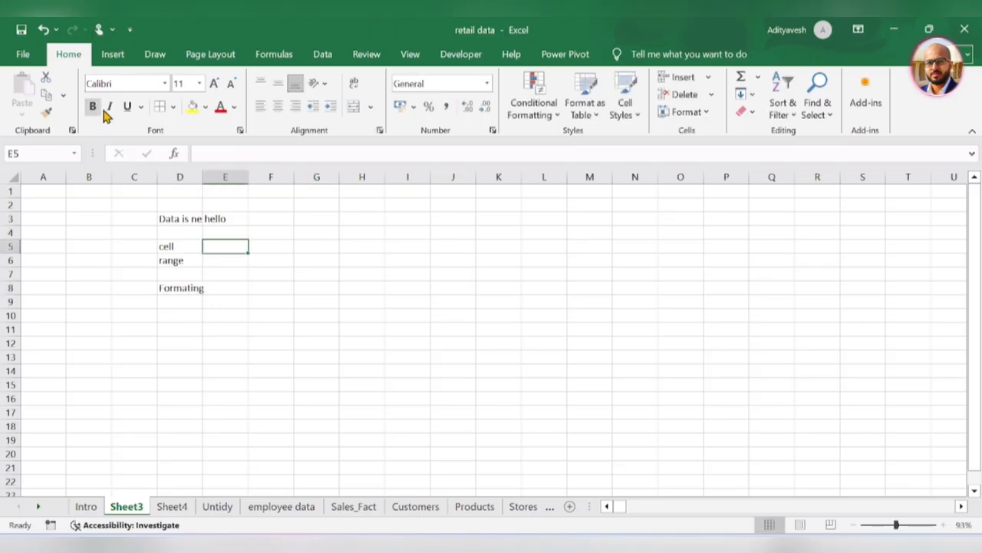
{"action": "left_click", "coordinate": [305, 278]}
{"action": "left_click", "coordinate": [268, 300]}
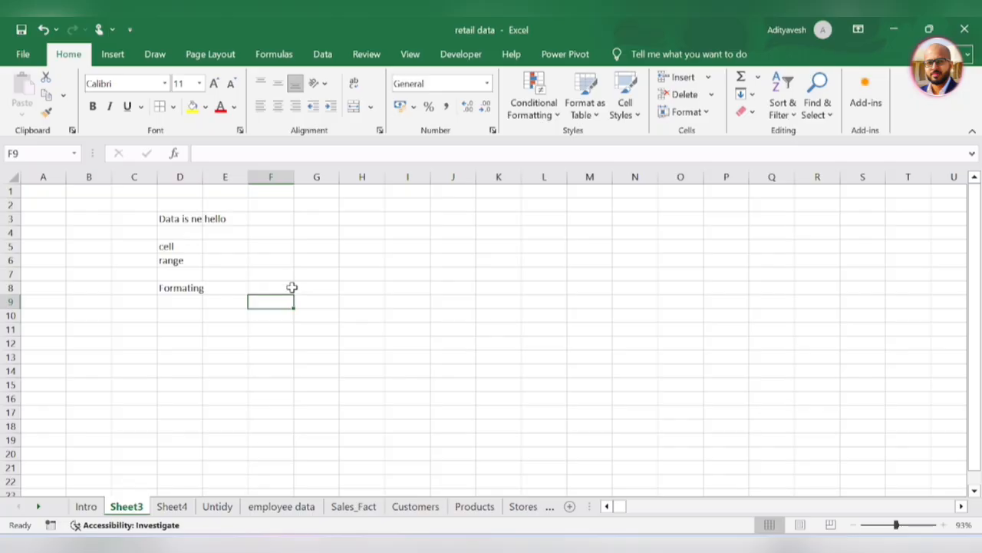
{"action": "left_click", "coordinate": [306, 292]}
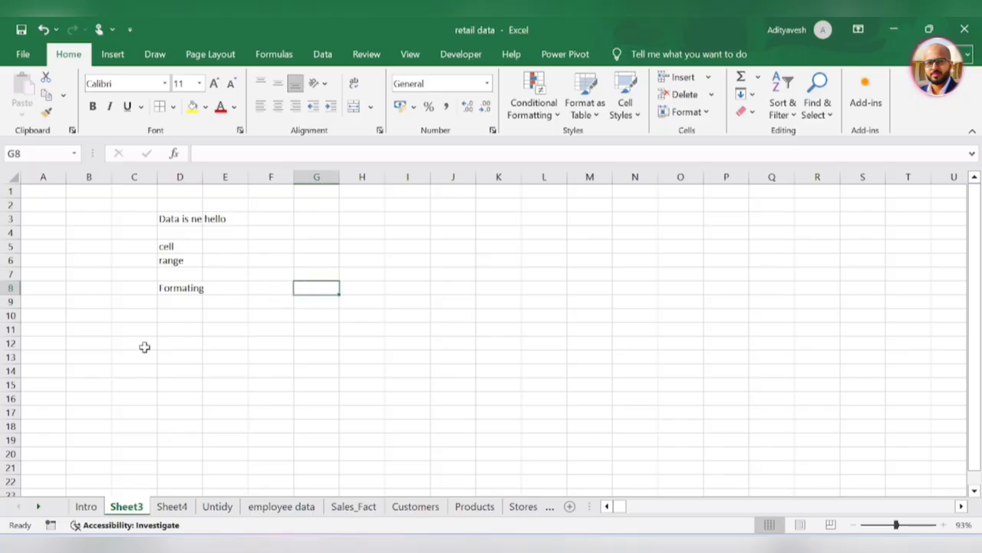
Enter the text "Data analytics" in cell H4 of Sheet3.
{"action": "left_click", "coordinate": [348, 235]}
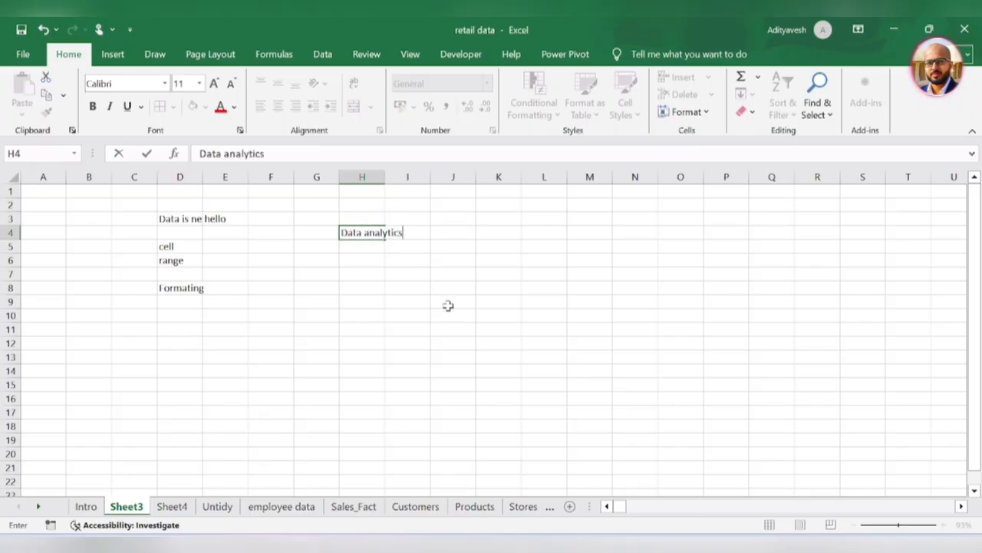
{"action": "key", "text": "Return"}
{"action": "left_click", "coordinate": [394, 232]}
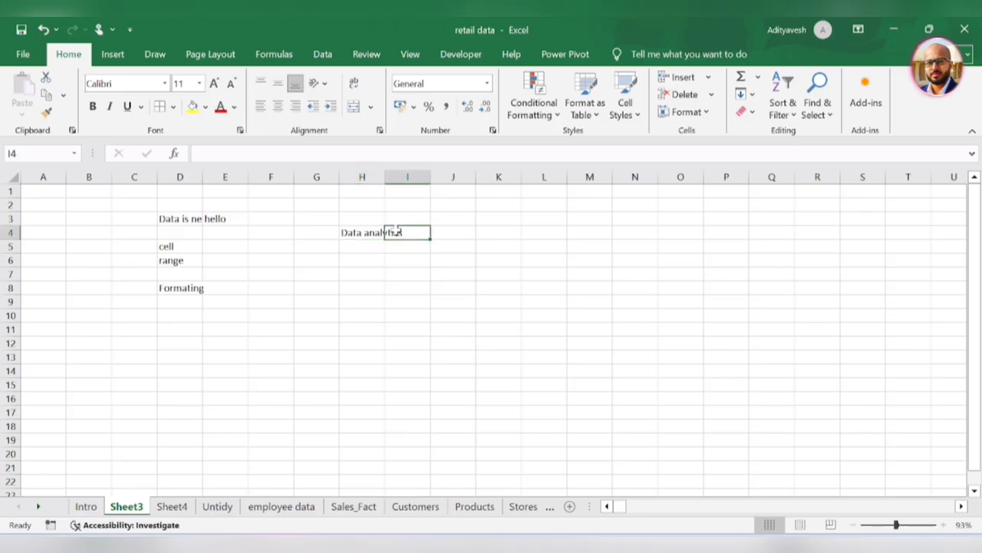
Try copying the H4 text to L4, look at the available paste options, and undo the paste.
{"action": "left_click", "coordinate": [370, 234]}
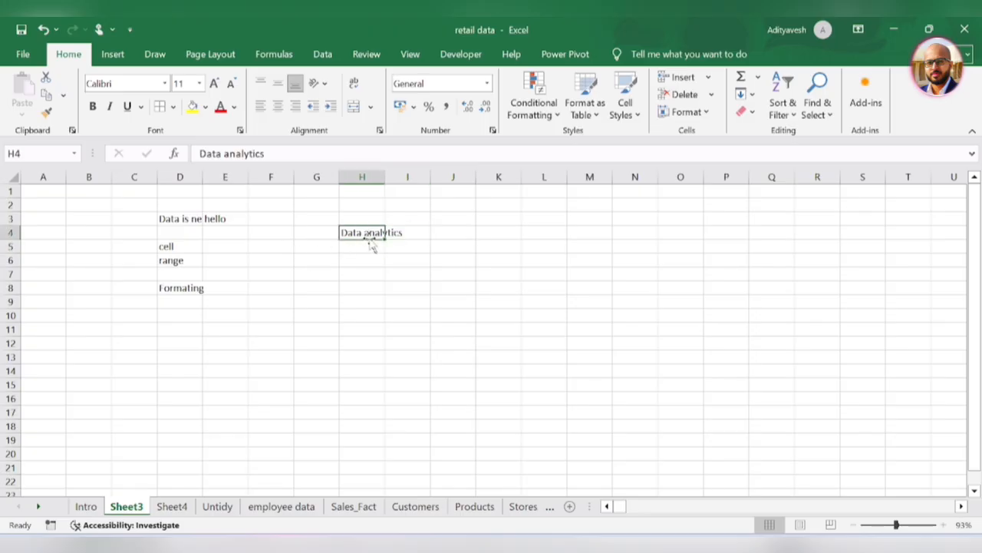
{"action": "key", "text": "ctrl+c"}
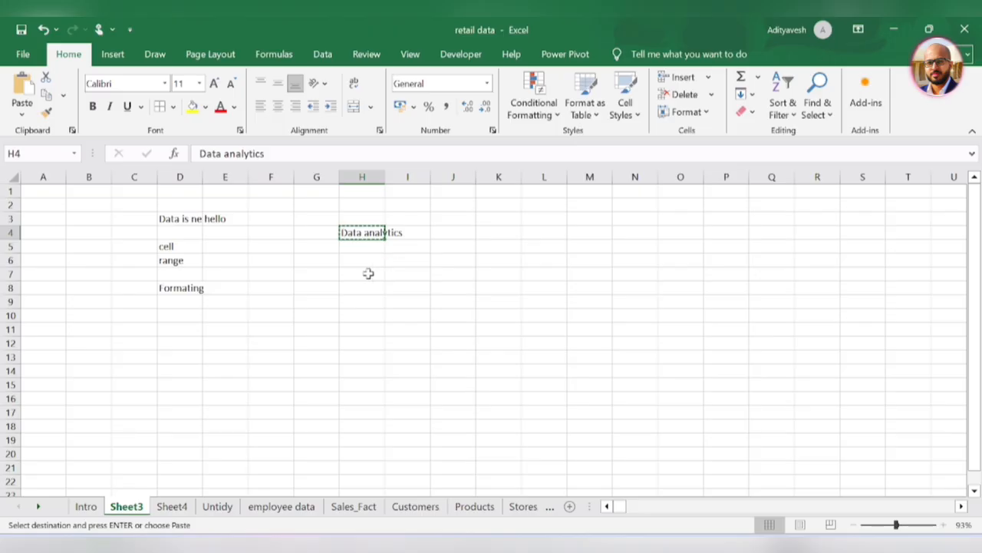
{"action": "left_click", "coordinate": [545, 233]}
{"action": "key", "text": "ctrl+v"}
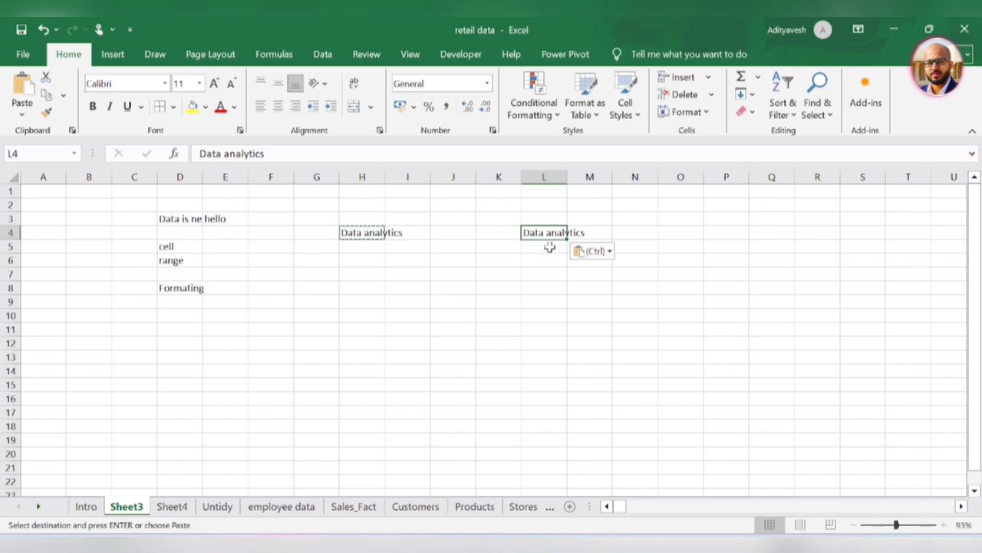
{"action": "left_click", "coordinate": [597, 254]}
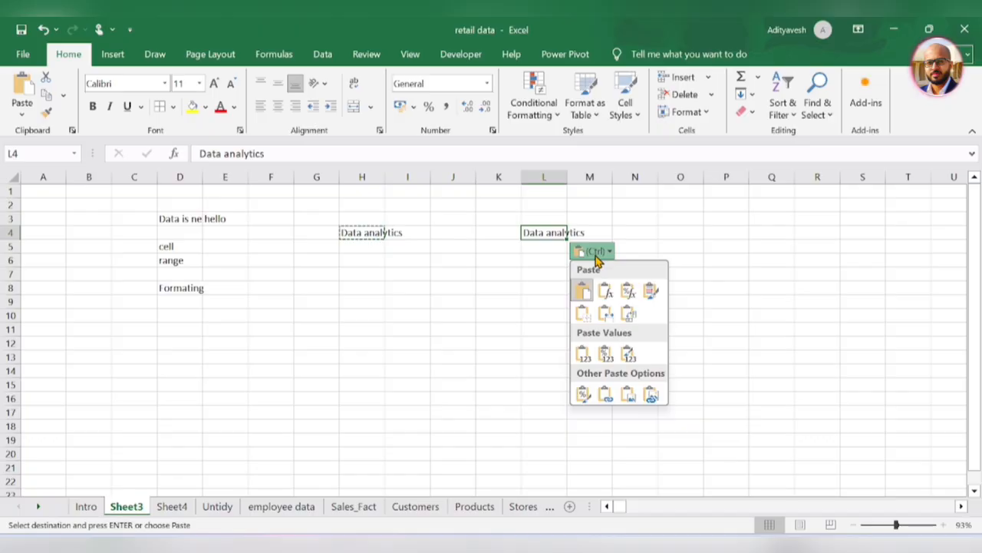
{"action": "key", "text": "Escape"}
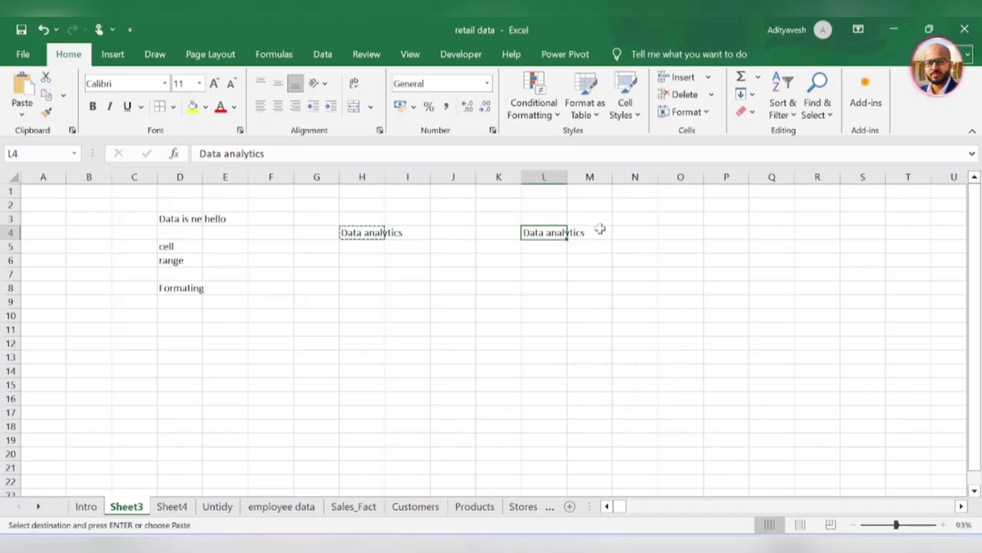
{"action": "key", "text": "ctrl+z"}
Format the text in H4 as bold, 18-point Aptos Display.
{"action": "left_click", "coordinate": [381, 236]}
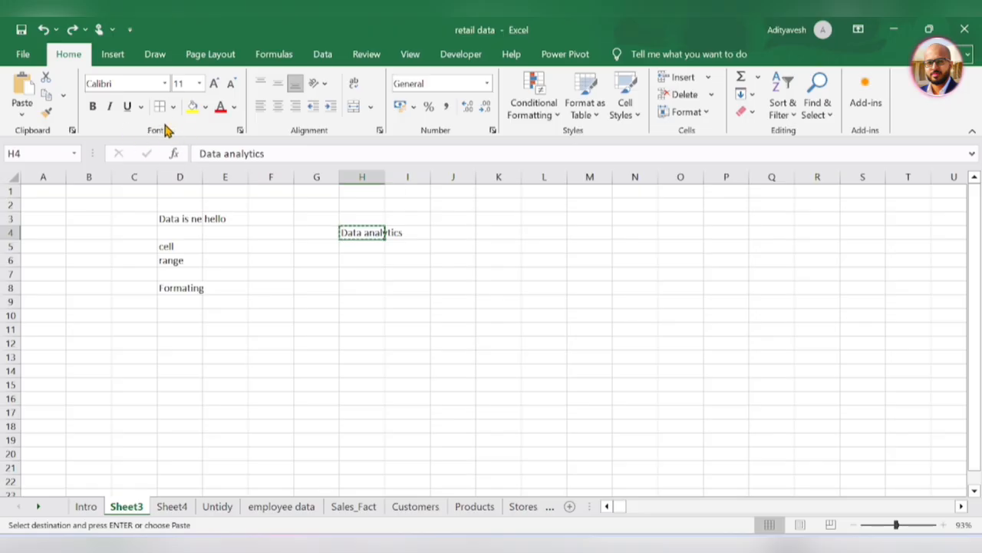
{"action": "left_click", "coordinate": [92, 106]}
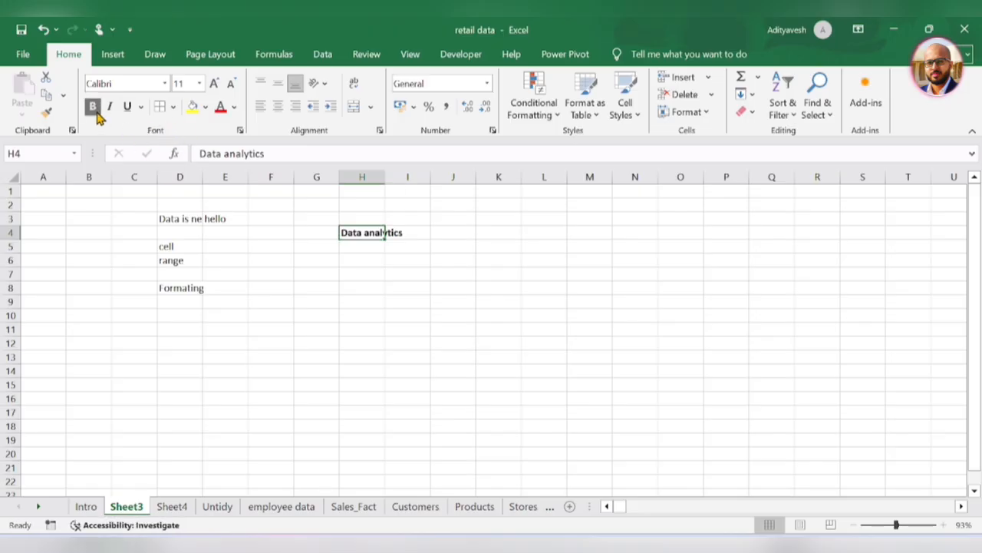
{"action": "left_click", "coordinate": [214, 83]}
{"action": "left_click", "coordinate": [215, 83]}
{"action": "left_click", "coordinate": [214, 83]}
{"action": "left_click", "coordinate": [214, 83]}
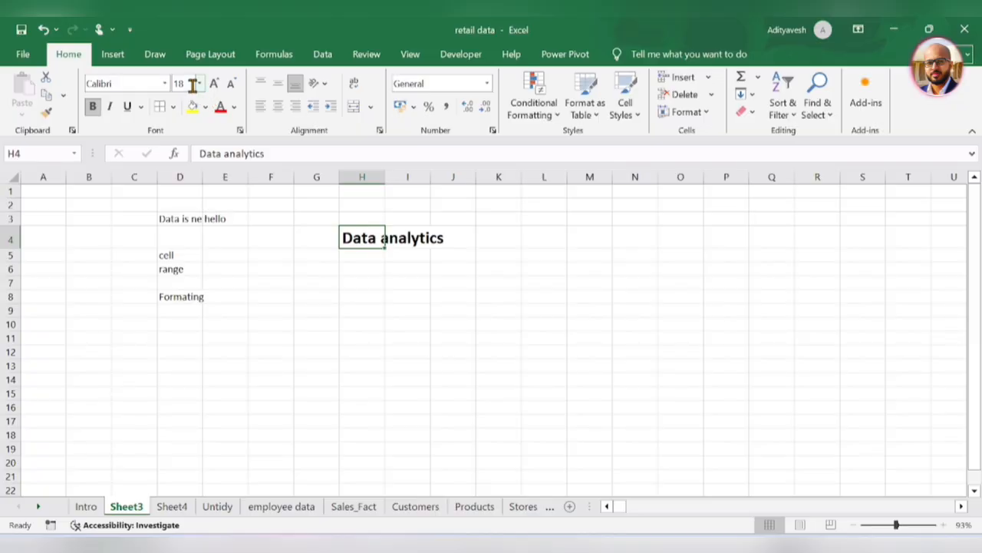
{"action": "left_click", "coordinate": [166, 85]}
{"action": "left_click", "coordinate": [145, 231]}
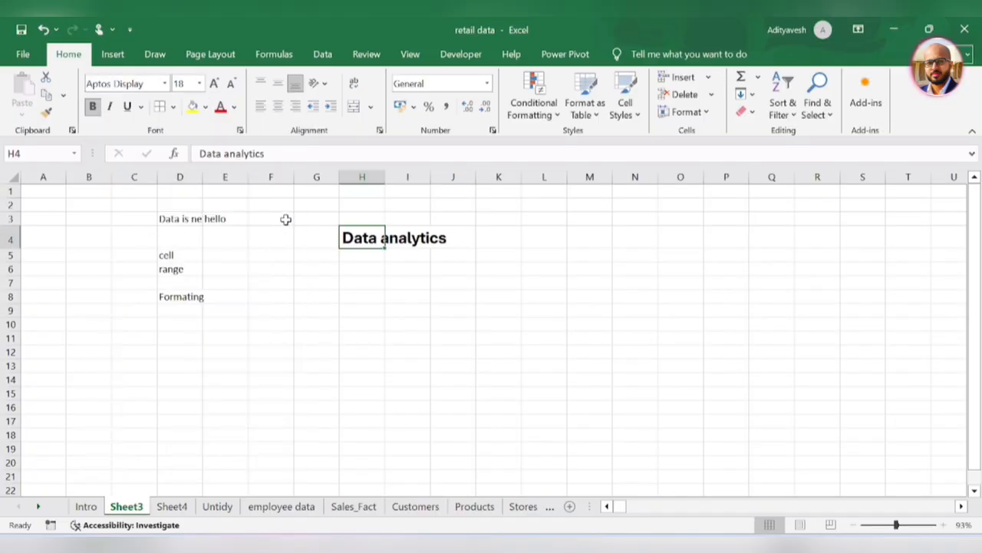
{"action": "left_click", "coordinate": [419, 302]}
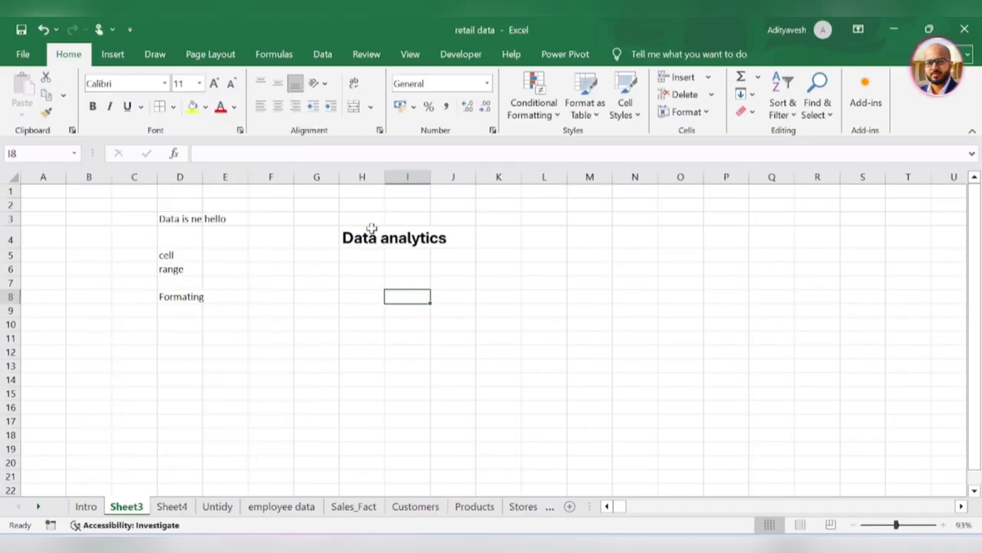
Make the "Data analytics" heading in H4:J4 italic and underlined, and add a border around the range.
{"action": "left_click_drag", "start_coordinate": [373, 230], "coordinate": [461, 234]}
{"action": "left_click", "coordinate": [111, 107]}
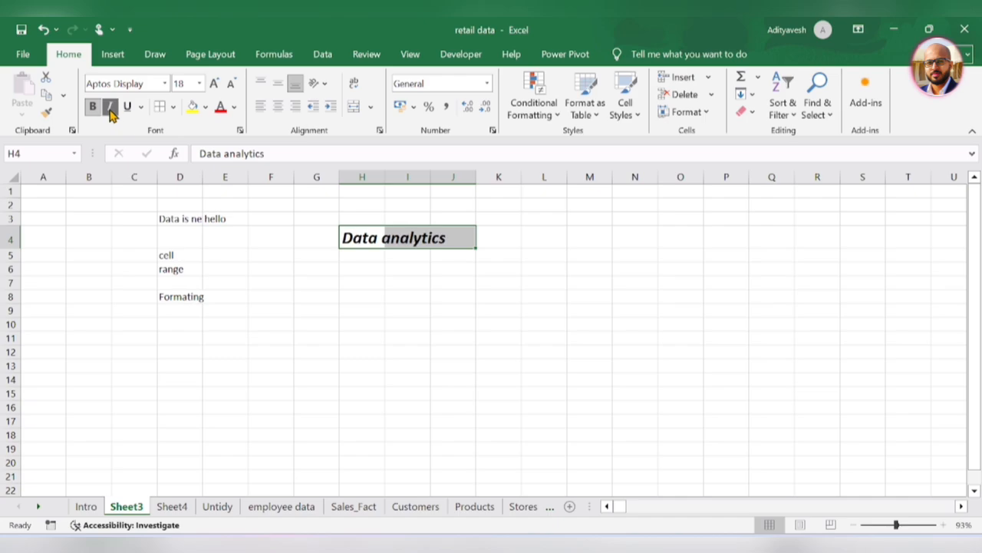
{"action": "left_click", "coordinate": [128, 109]}
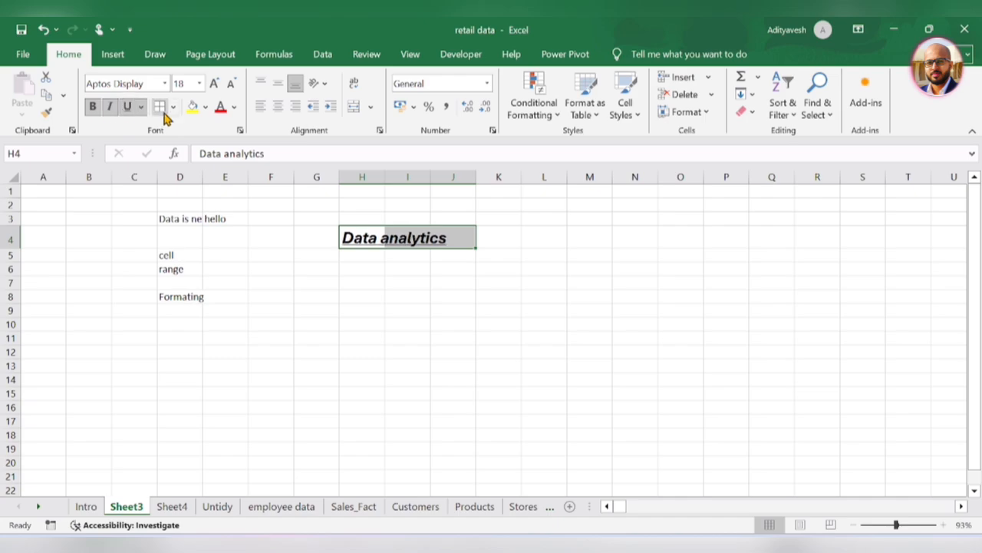
{"action": "left_click", "coordinate": [162, 109]}
{"action": "left_click", "coordinate": [407, 309]}
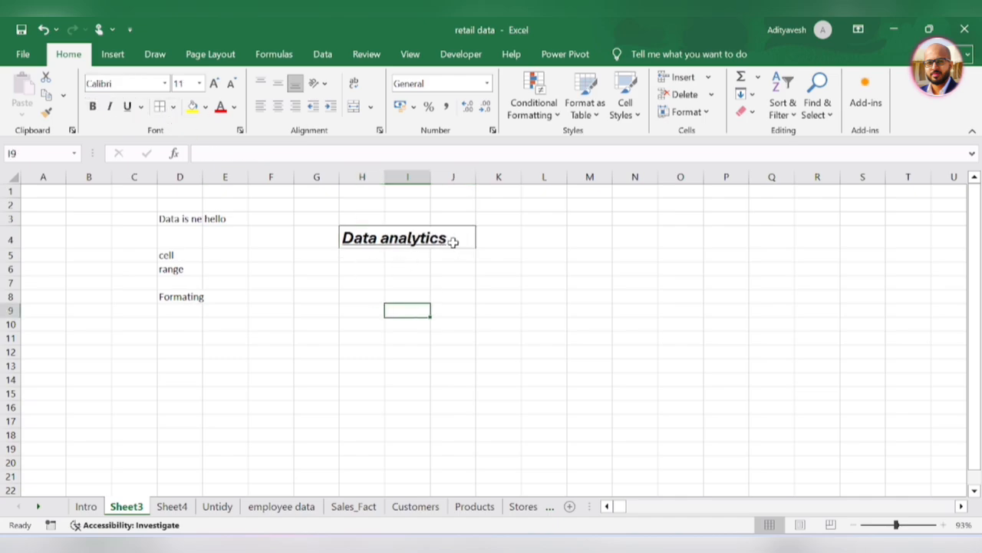
Fill the heading range H4:J4 with yellow.
{"action": "left_click", "coordinate": [452, 238]}
{"action": "left_click_drag", "start_coordinate": [359, 239], "coordinate": [460, 239]}
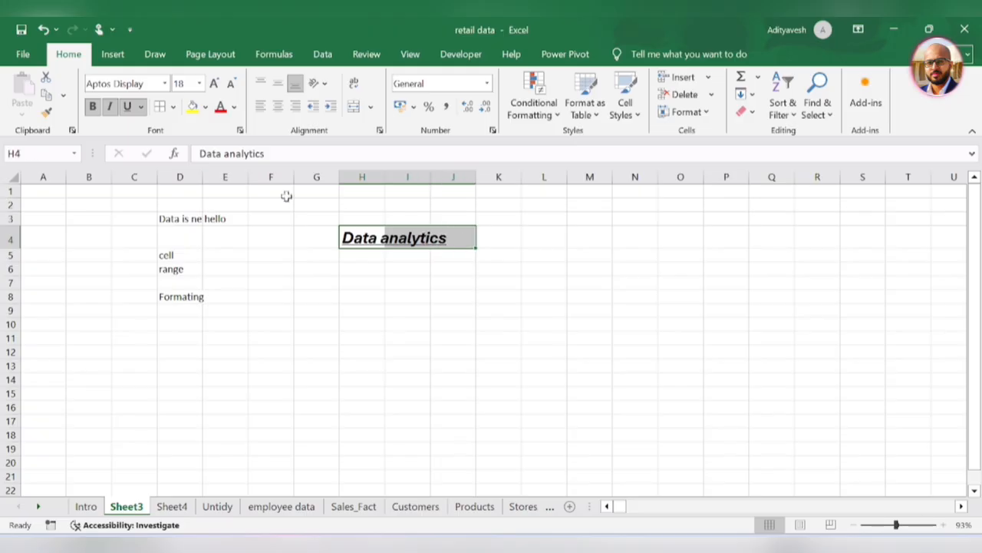
{"action": "left_click", "coordinate": [193, 112]}
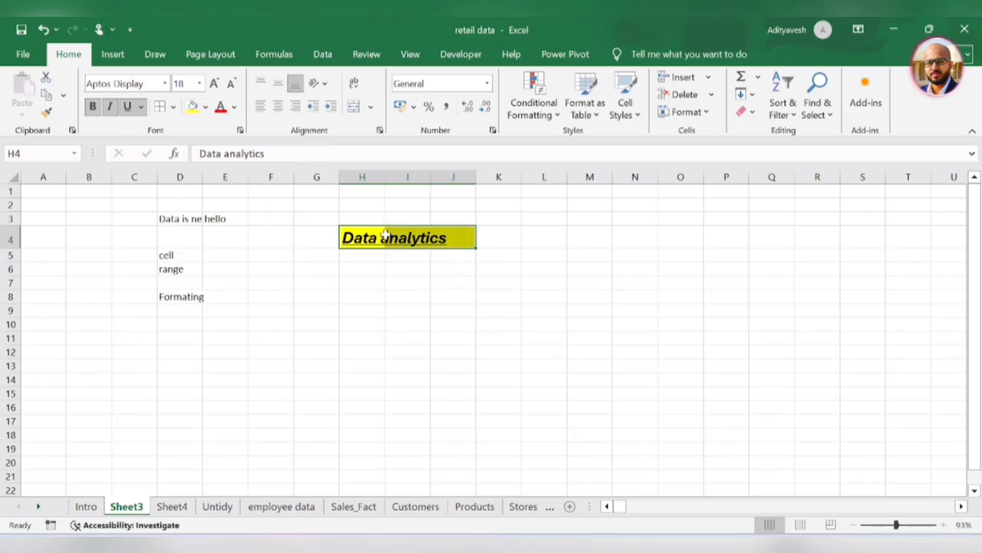
Try a red font colour on the heading in H4:J4 and undo it.
{"action": "left_click", "coordinate": [221, 106]}
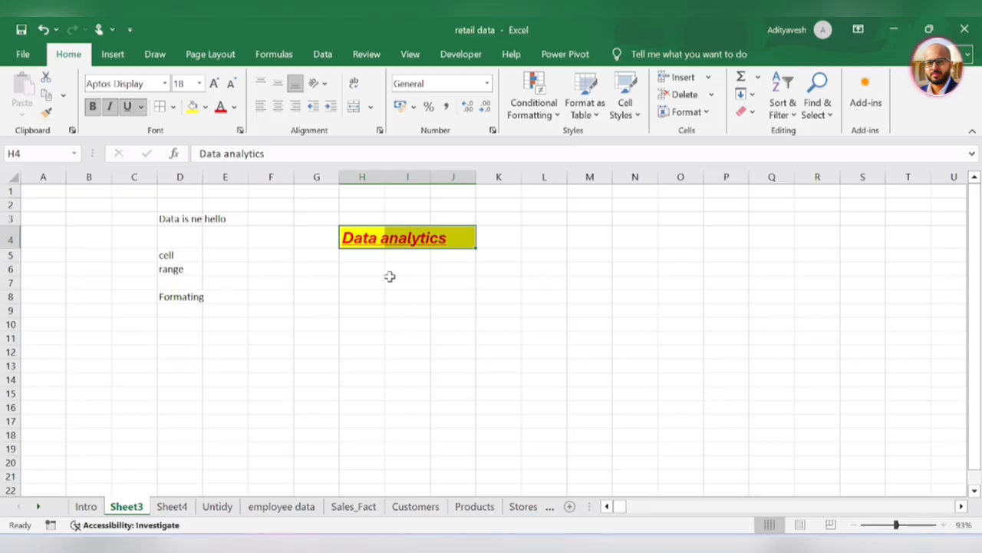
{"action": "key", "text": "ctrl+z"}
{"action": "left_click", "coordinate": [353, 281]}
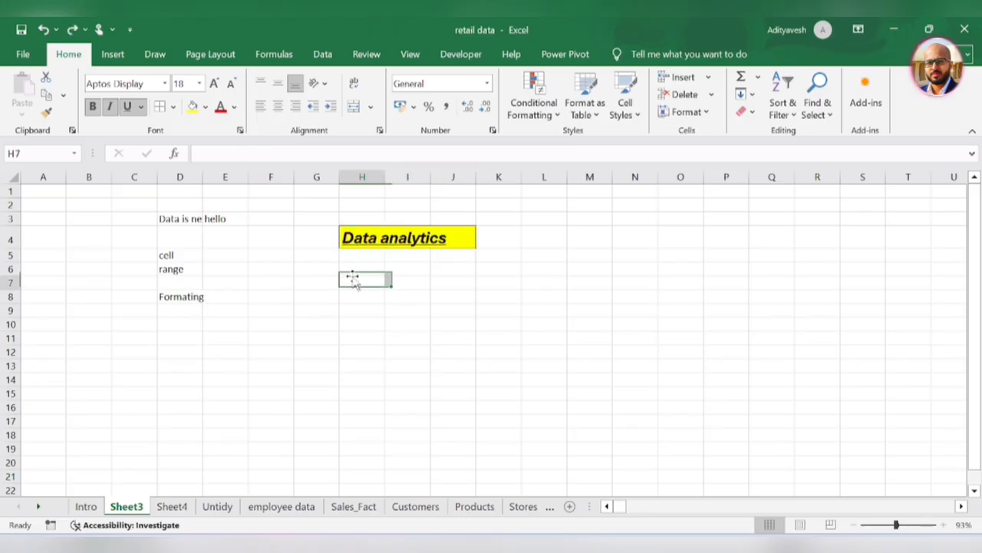
Try centre and right alignment on the heading in H4:J4, and undo both alignment changes.
{"action": "left_click", "coordinate": [357, 240]}
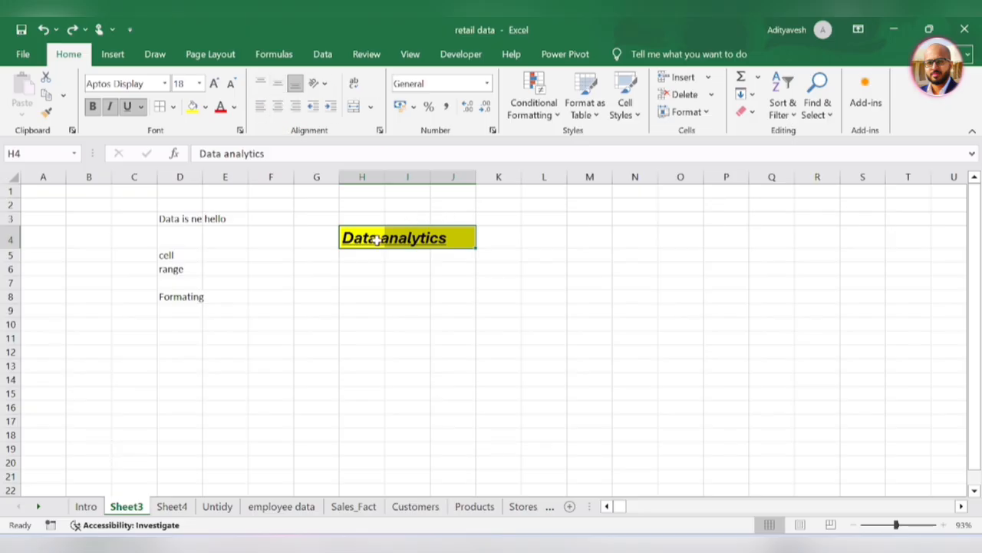
{"action": "left_click", "coordinate": [277, 107]}
{"action": "left_click", "coordinate": [295, 107]}
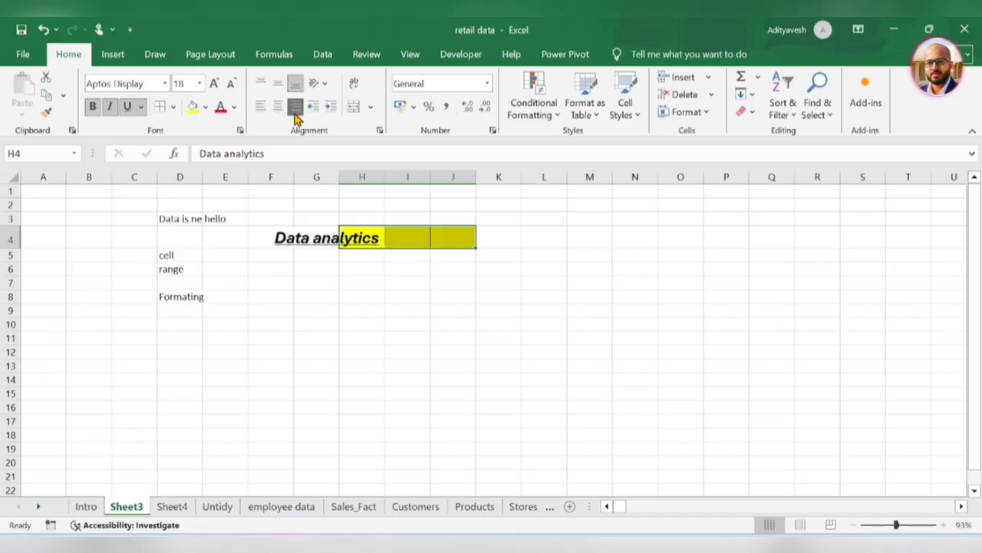
{"action": "left_click", "coordinate": [433, 292]}
{"action": "key", "text": "ctrl+z"}
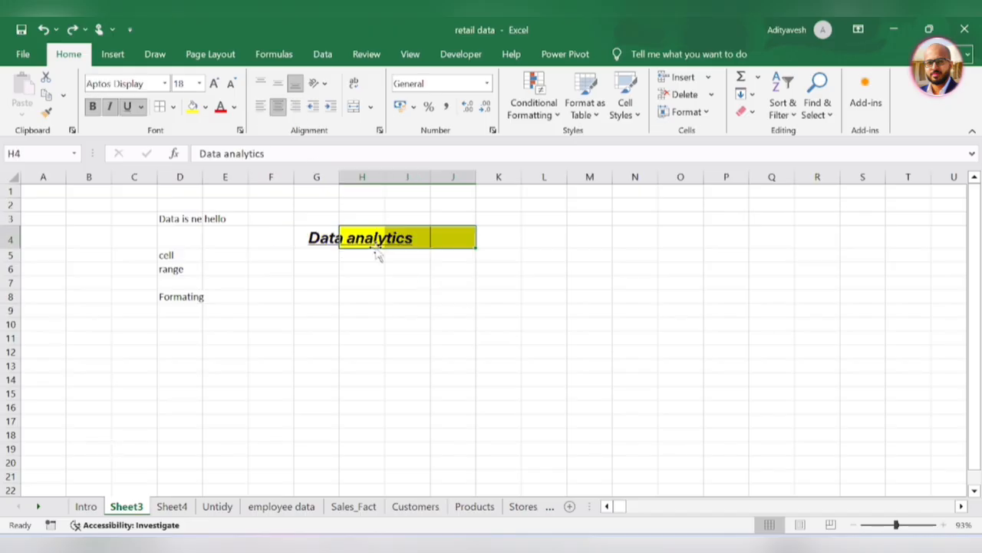
{"action": "key", "text": "ctrl+z"}
{"action": "left_click", "coordinate": [390, 281]}
{"action": "left_click", "coordinate": [449, 284]}
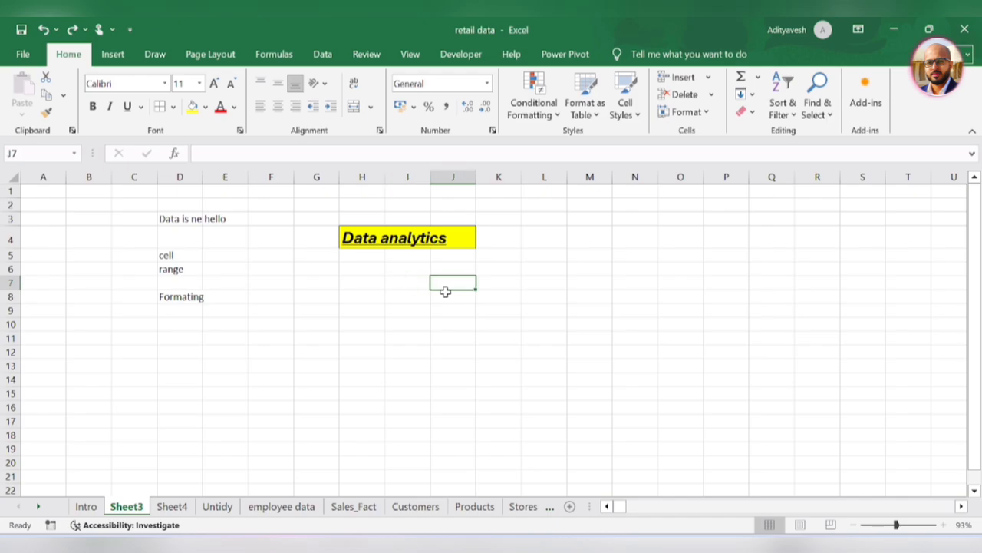
Widen column J to roughly three times its width and enter "Data" in J7.
{"action": "left_click_drag", "start_coordinate": [477, 178], "coordinate": [567, 178]}
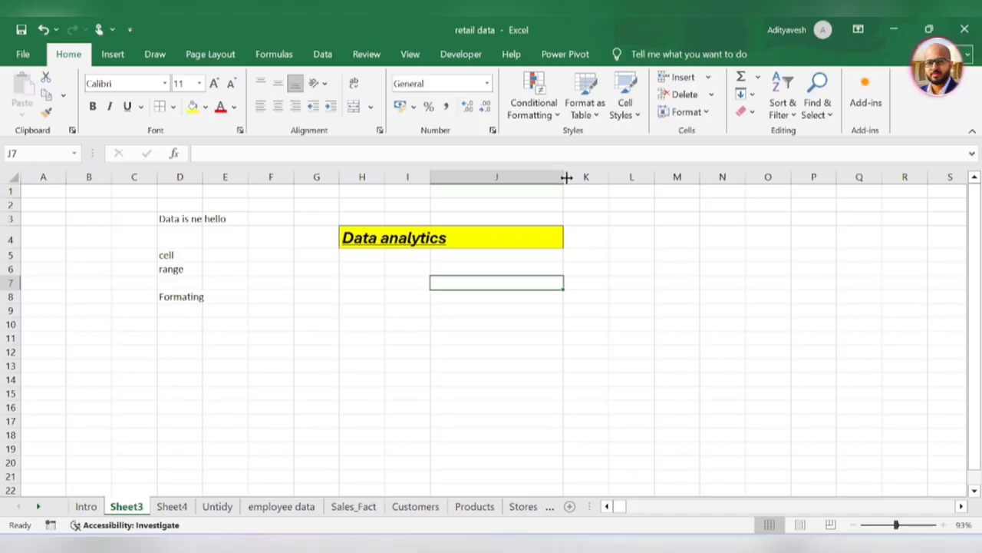
{"action": "type", "text": "Data"}
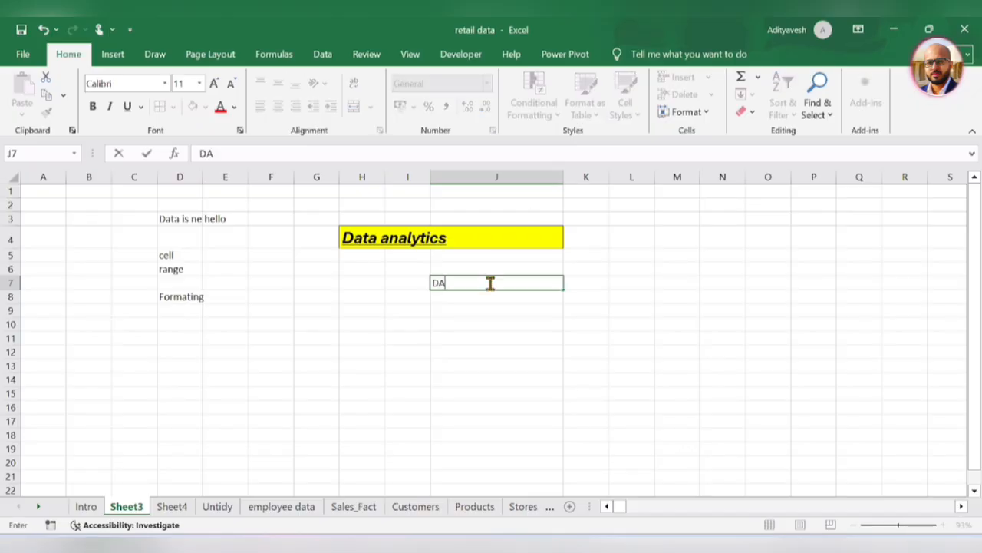
{"action": "key", "text": "Return"}
{"action": "left_click", "coordinate": [483, 284]}
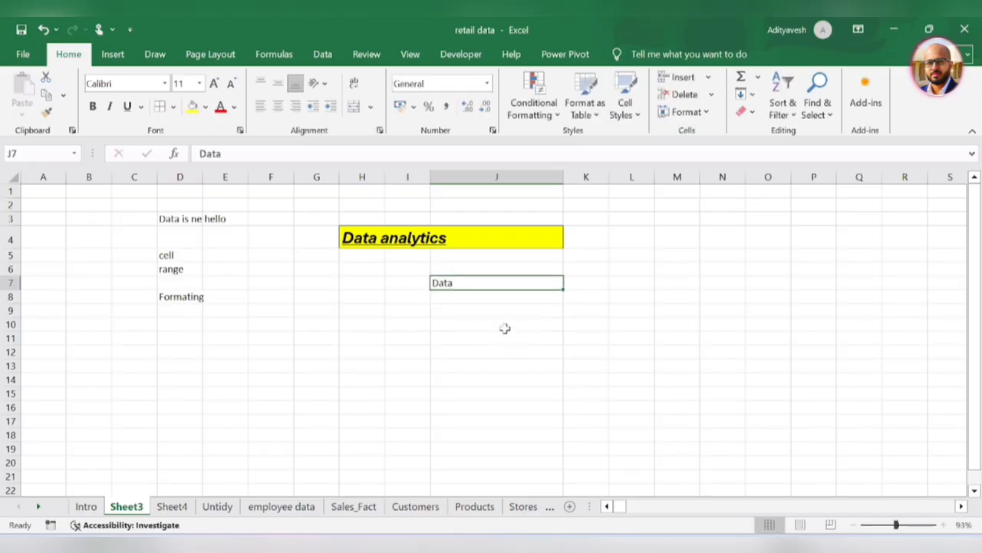
Try right alignment on the text in J7 and centre it horizontally in the cell.
{"action": "left_click", "coordinate": [295, 107]}
{"action": "left_click", "coordinate": [279, 108]}
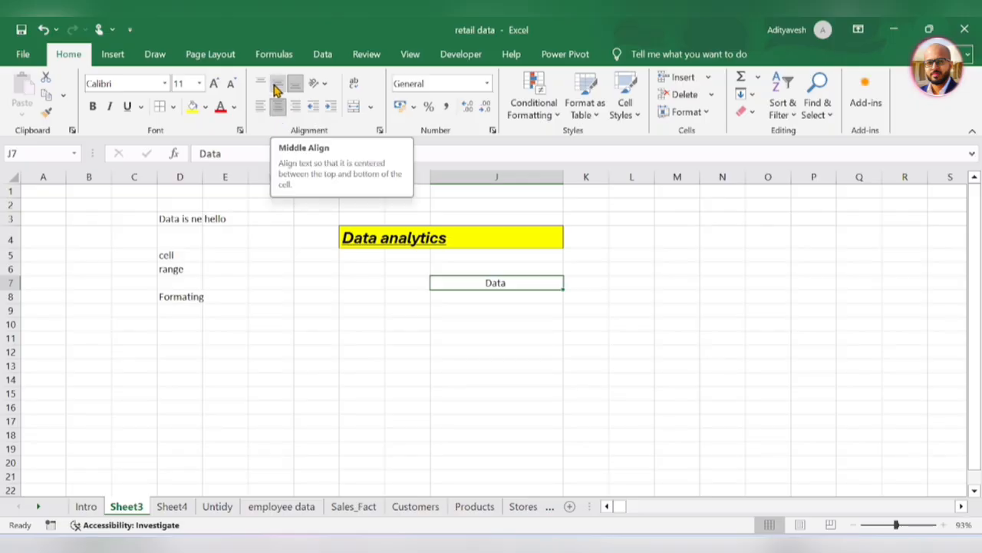
{"action": "left_click", "coordinate": [483, 266]}
{"action": "left_click", "coordinate": [482, 282]}
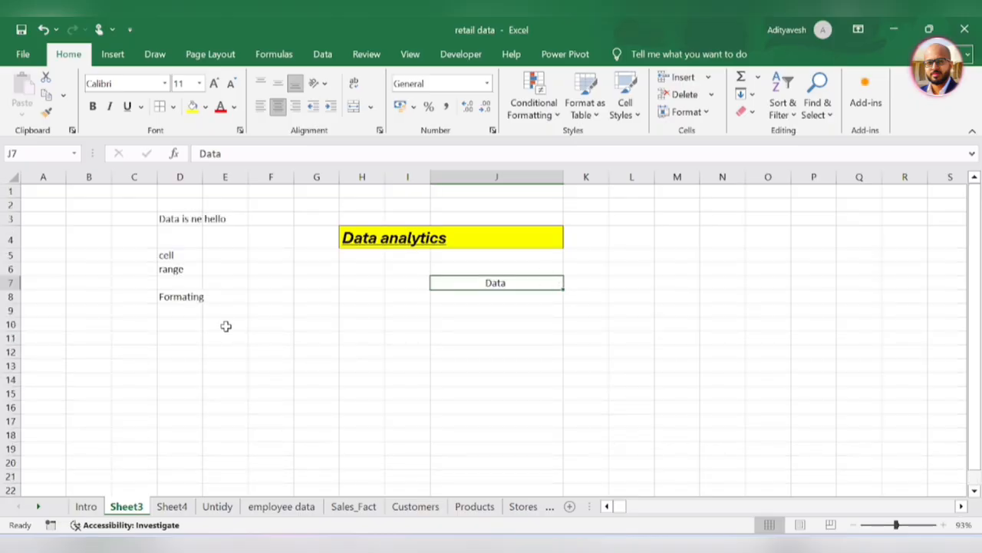
Enter the header "srno" in F12 and fill the serial numbers 1 to 9 in F13:F21.
{"action": "scroll", "coordinate": [252, 329], "scroll_direction": "down", "scroll_amount": 1}
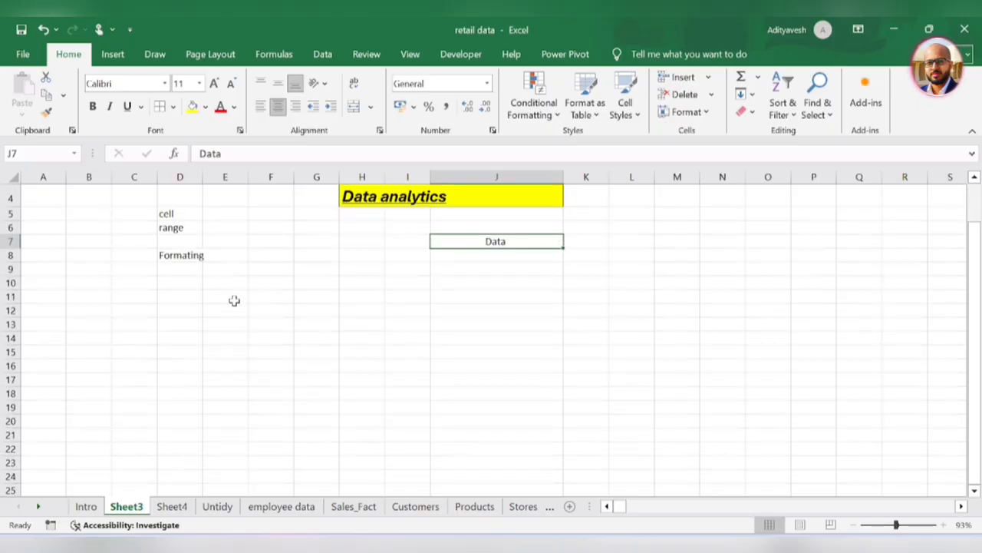
{"action": "left_click", "coordinate": [265, 307]}
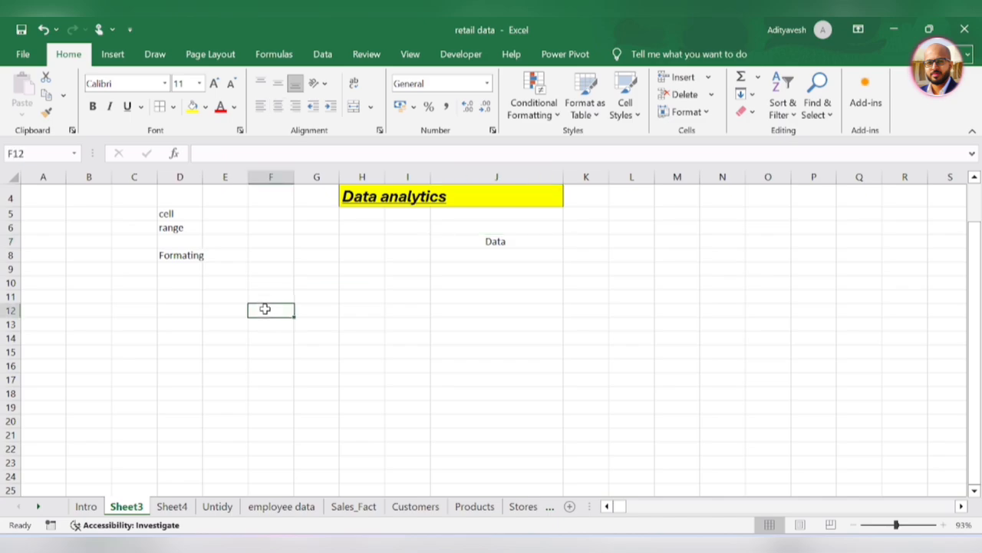
{"action": "type", "text": "smb"}
{"action": "key", "text": "Return"}
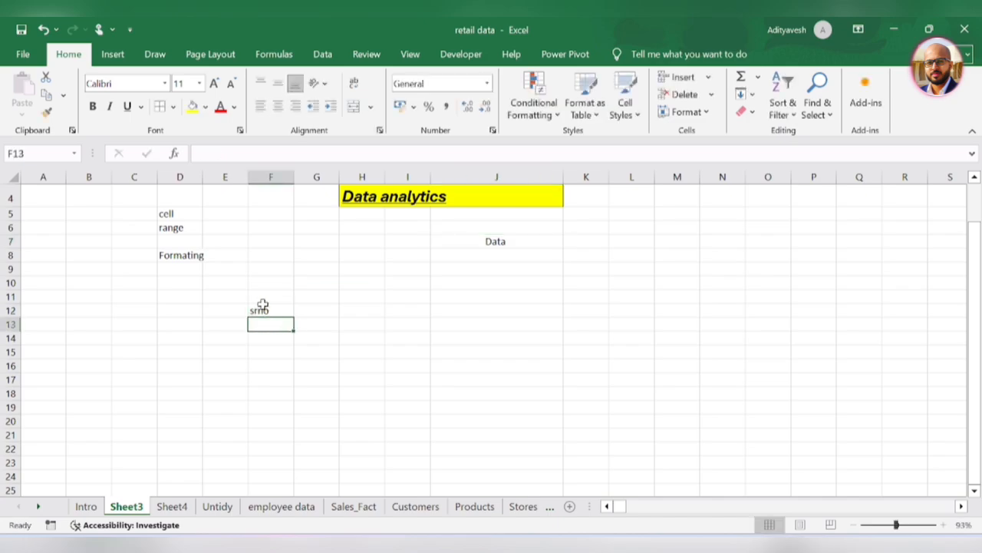
{"action": "type", "text": "1"}
{"action": "key", "text": "Return"}
{"action": "type", "text": "2"}
{"action": "key", "text": "Return"}
{"action": "type", "text": "3"}
{"action": "key", "text": "Return"}
{"action": "left_click_drag", "start_coordinate": [288, 318], "coordinate": [286, 439]}
Enter the current date, 26-11-2025, in G12 and widen column G.
{"action": "left_click", "coordinate": [329, 310]}
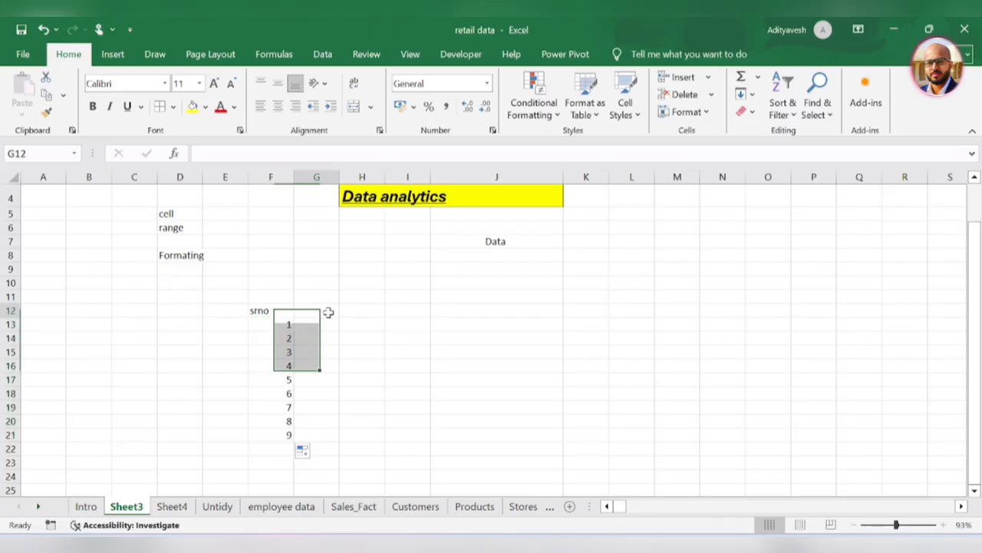
{"action": "key", "text": "ctrl+semicolon"}
{"action": "key", "text": "Return"}
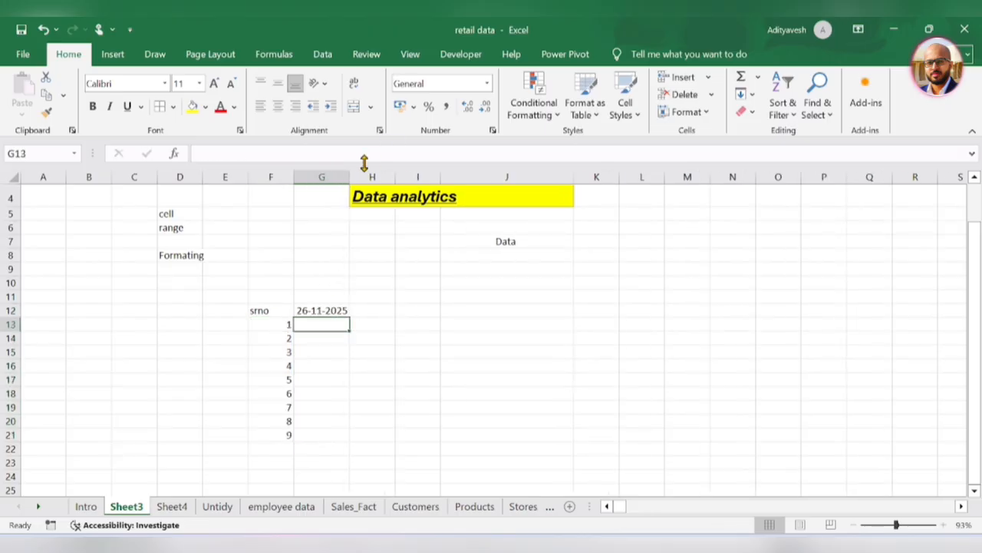
{"action": "double_click", "coordinate": [339, 177]}
{"action": "left_click", "coordinate": [358, 311]}
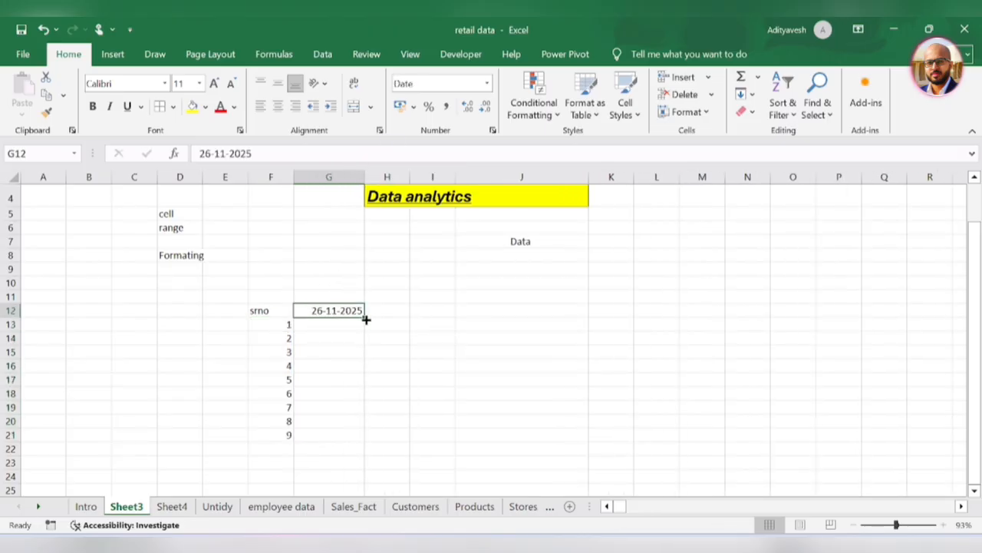
{"action": "left_click_drag", "start_coordinate": [366, 317], "coordinate": [514, 315]}
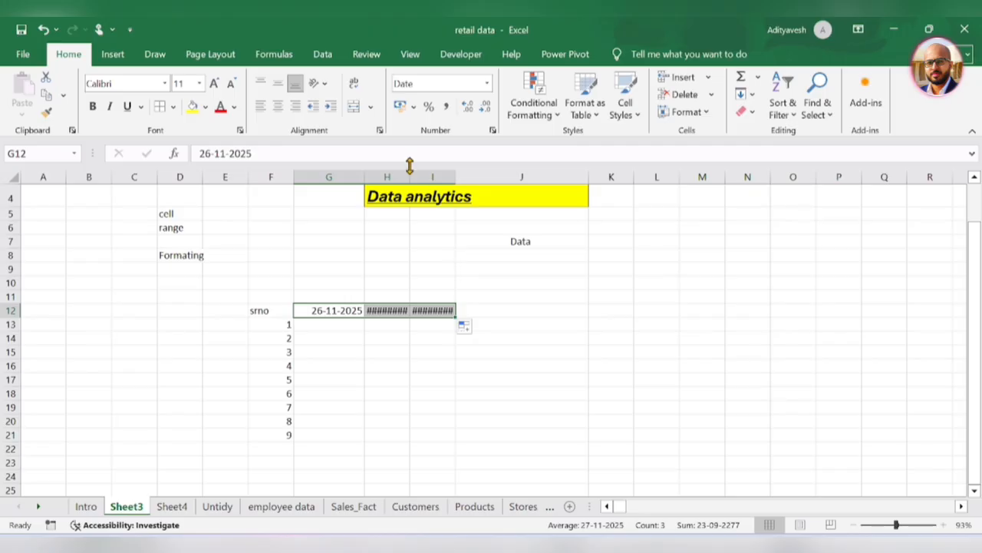
{"action": "left_click_drag", "start_coordinate": [412, 177], "coordinate": [491, 177]}
{"action": "left_click_drag", "start_coordinate": [490, 316], "coordinate": [672, 316]}
{"action": "left_click_drag", "start_coordinate": [667, 183], "coordinate": [691, 178]}
Merge and centre E13:E16 and E17:E21 as two separate blocks beside the serial numbers.
{"action": "left_click_drag", "start_coordinate": [240, 323], "coordinate": [231, 360]}
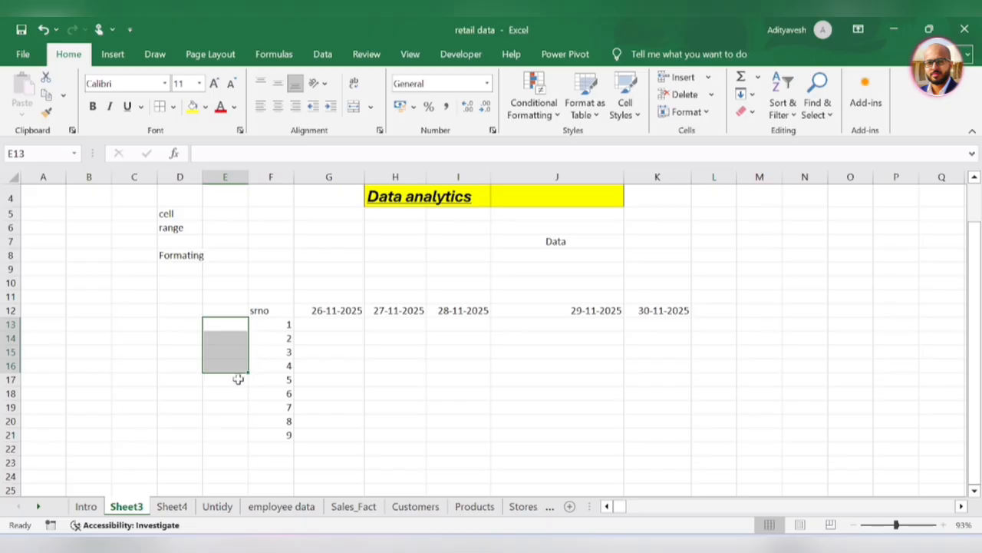
{"action": "left_click", "coordinate": [355, 108]}
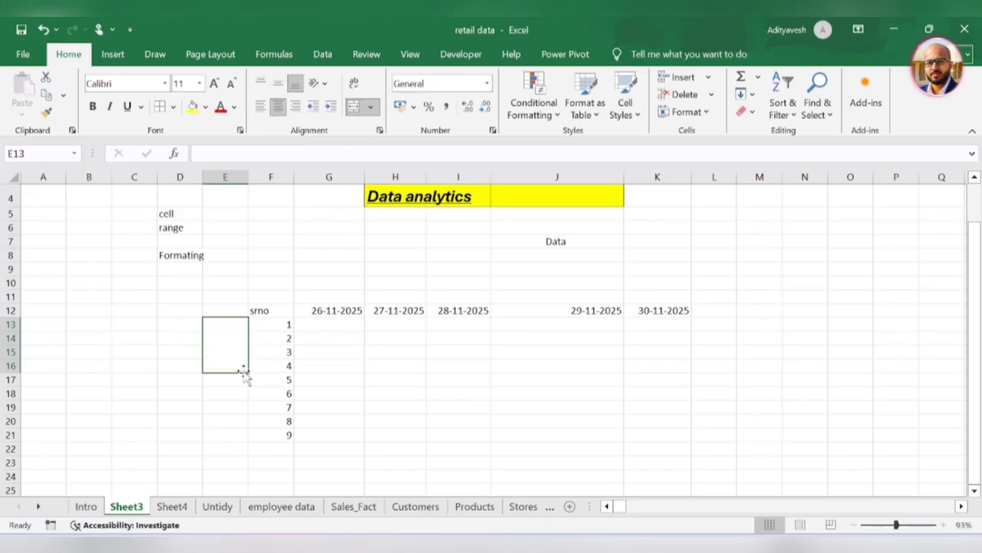
{"action": "left_click_drag", "start_coordinate": [239, 380], "coordinate": [238, 436]}
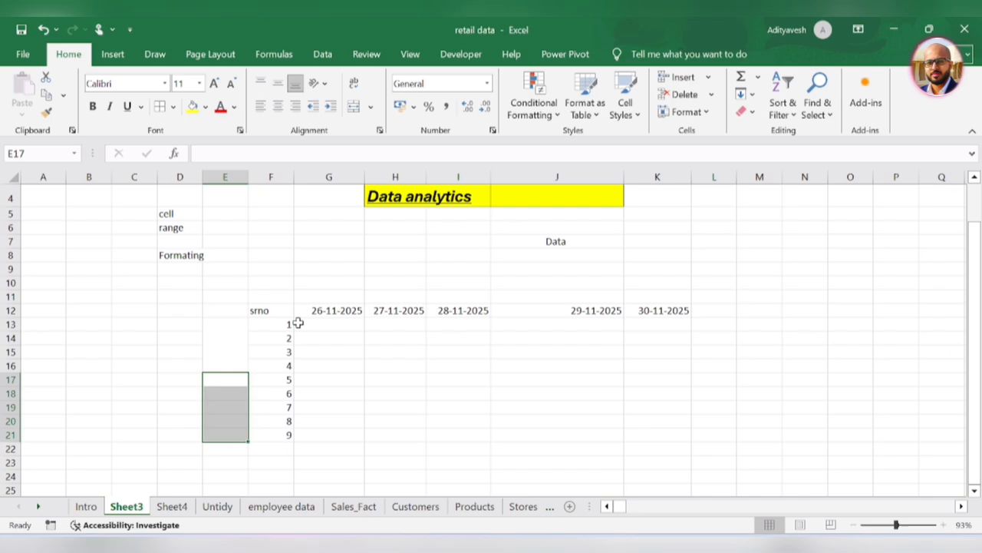
{"action": "left_click", "coordinate": [354, 108]}
Label the merged cells in column E "batch 1" for rows 13–16 and "batch 2" for rows 17–21.
{"action": "left_click", "coordinate": [219, 347]}
{"action": "type", "text": "batch"}
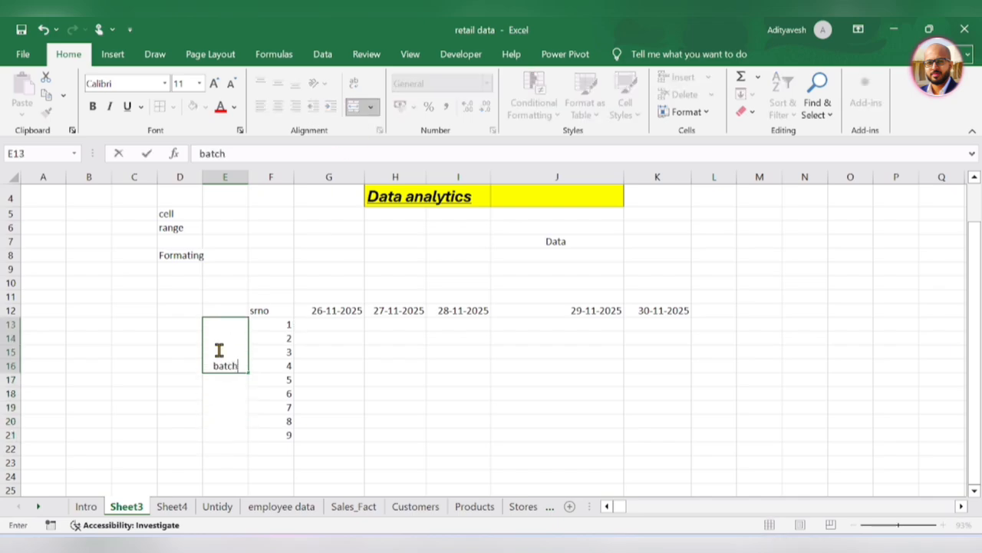
{"action": "type", "text": " 1"}
{"action": "key", "text": "Return"}
{"action": "type", "text": "bat"}
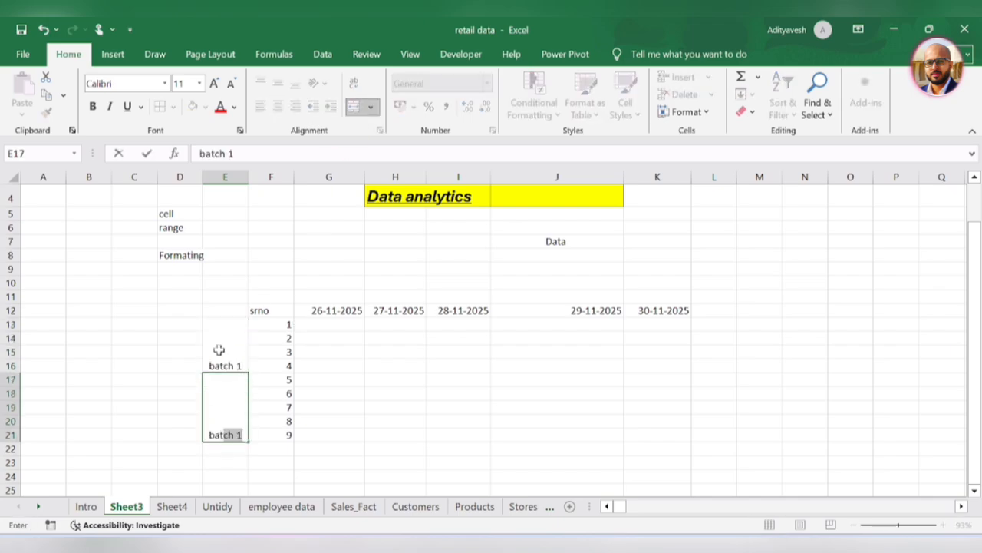
{"action": "type", "text": "ch2"}
{"action": "key", "text": "Return"}
{"action": "left_click", "coordinate": [223, 417]}
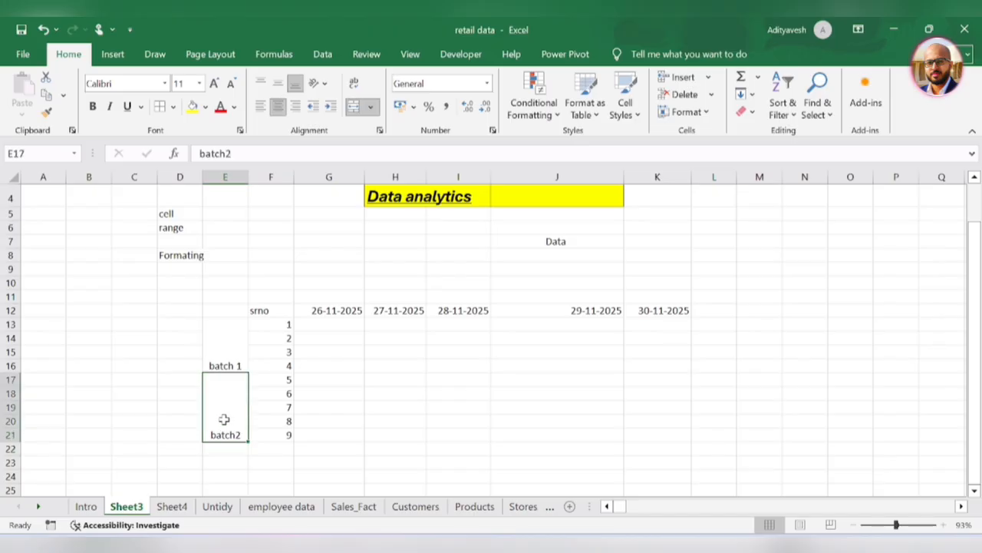
{"action": "left_click", "coordinate": [229, 154]}
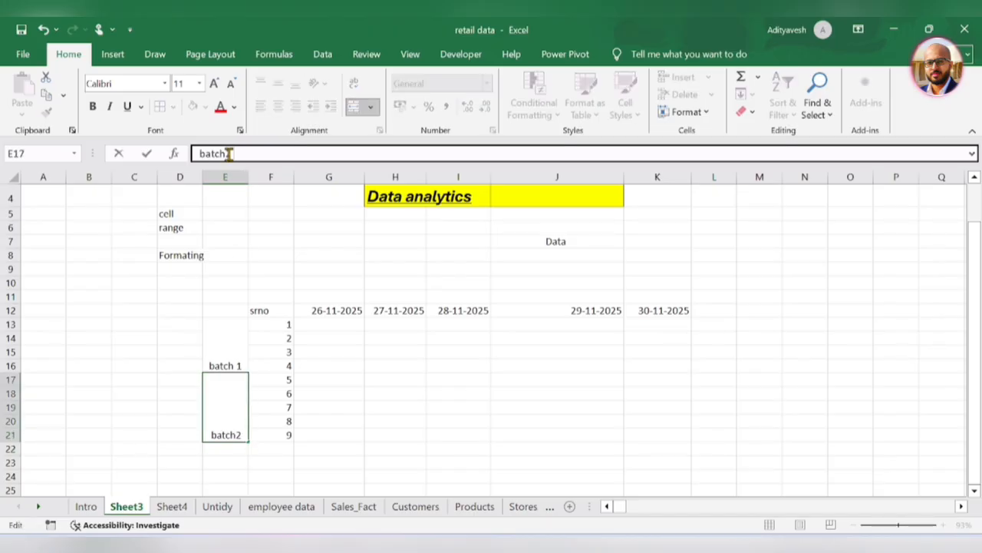
{"action": "key", "text": "Return"}
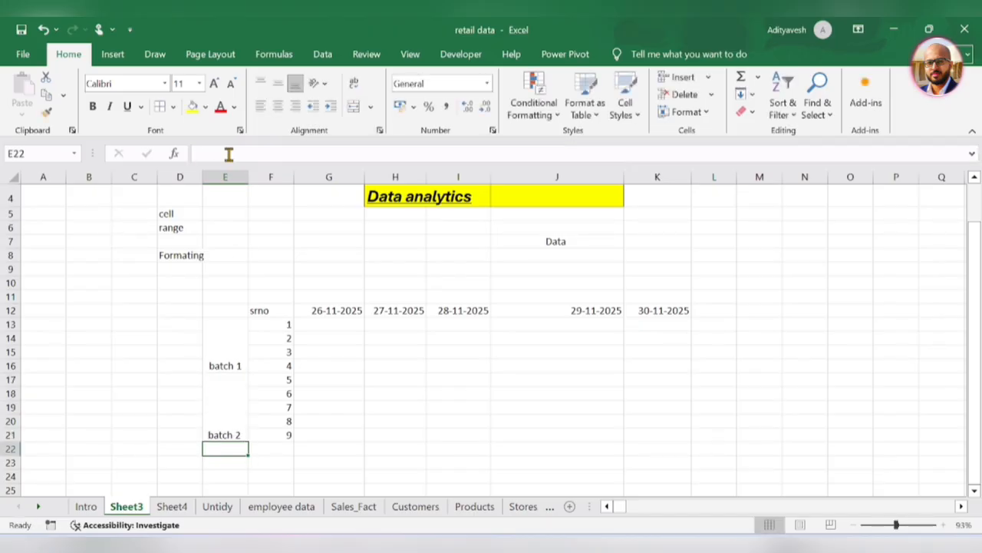
Middle-align the batch 1 label vertically within its merged cell.
{"action": "left_click", "coordinate": [222, 366]}
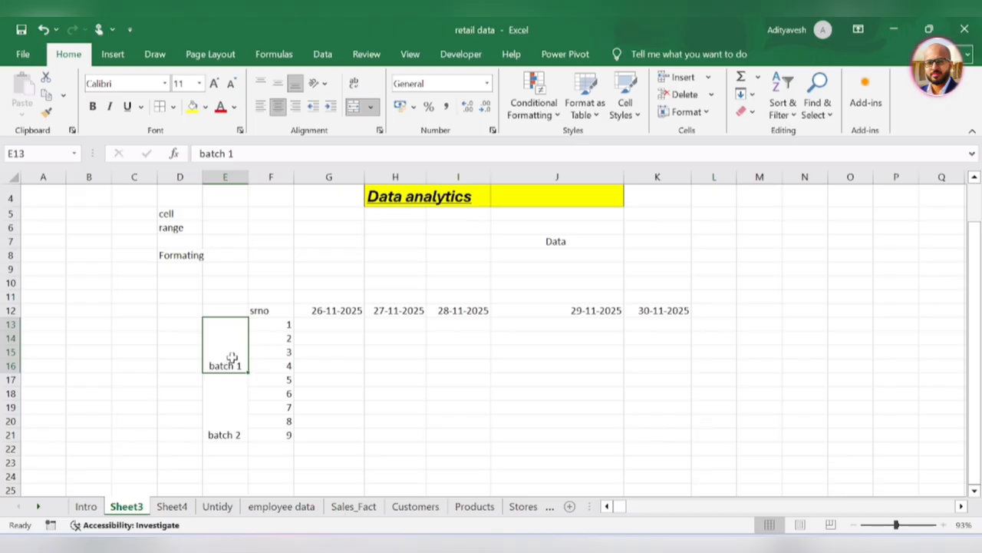
{"action": "left_click", "coordinate": [225, 419]}
{"action": "left_click", "coordinate": [226, 361]}
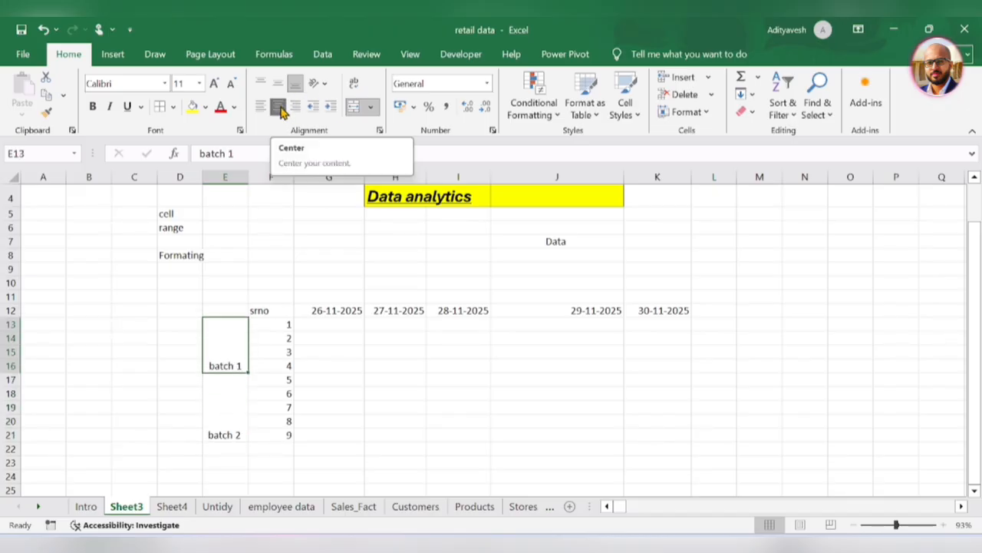
{"action": "left_click", "coordinate": [279, 89]}
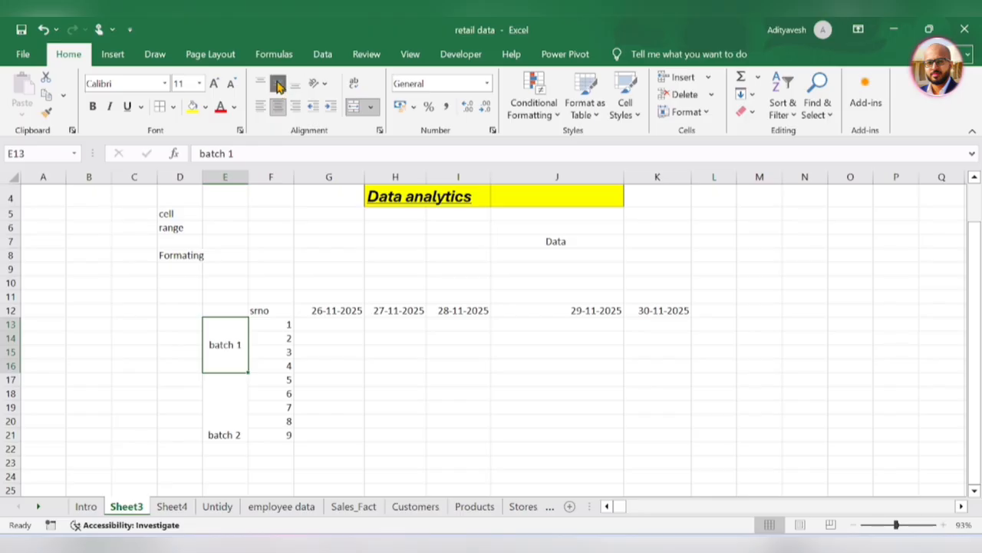
Try the counterclockwise, clockwise, vertical, rotate-up and rotate-down orientations on the batch 1 label and reset it to horizontal.
{"action": "left_click", "coordinate": [326, 84]}
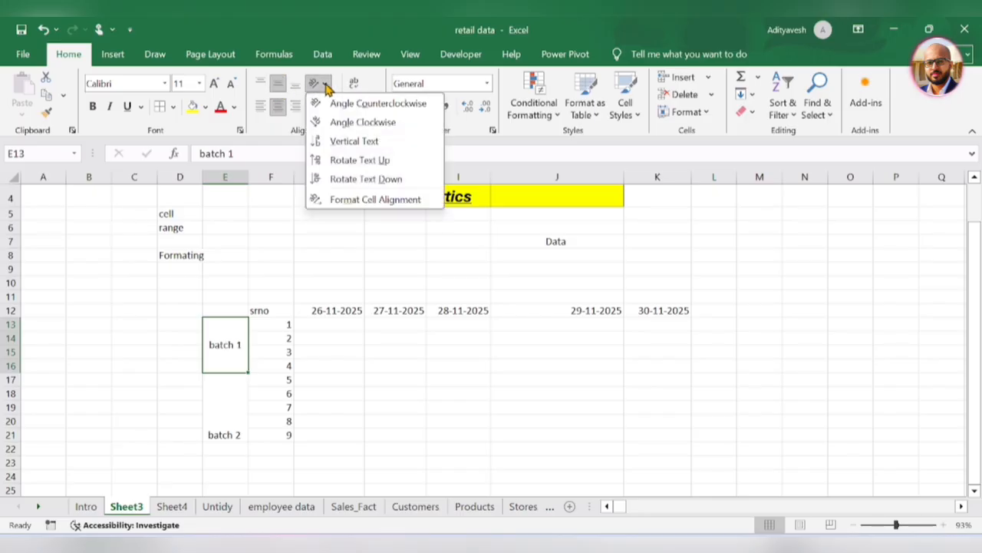
{"action": "left_click", "coordinate": [362, 108]}
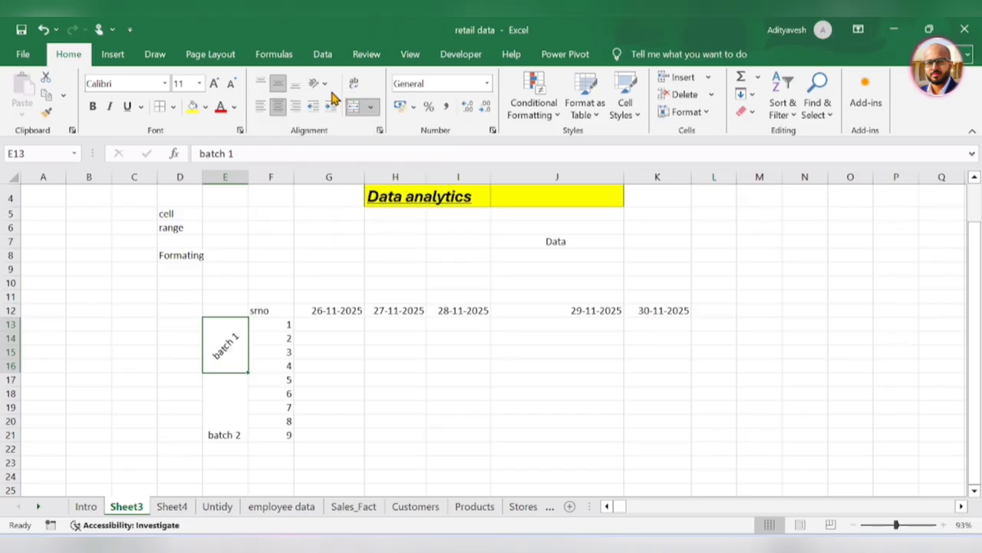
{"action": "left_click", "coordinate": [325, 85]}
{"action": "left_click", "coordinate": [351, 122]}
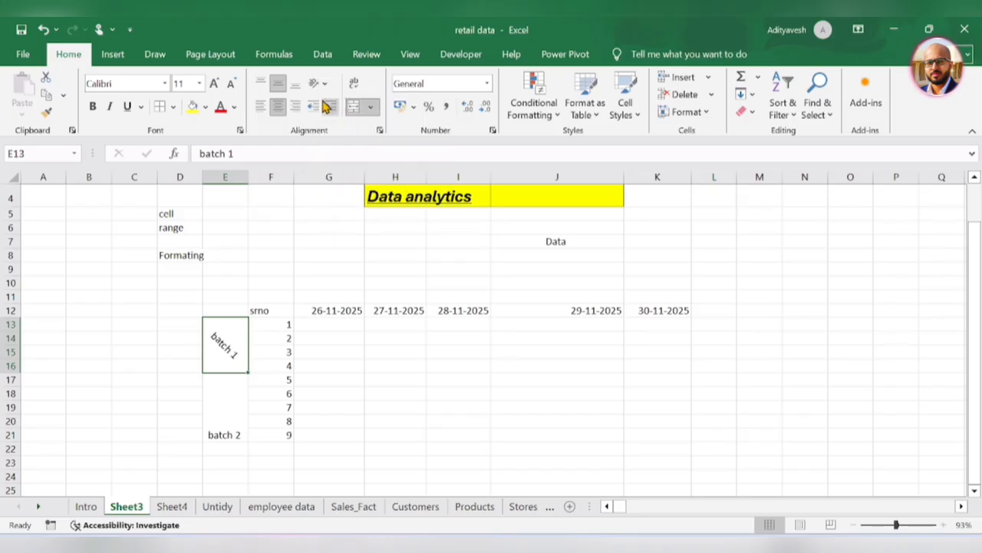
{"action": "left_click", "coordinate": [324, 86]}
{"action": "left_click", "coordinate": [353, 140]}
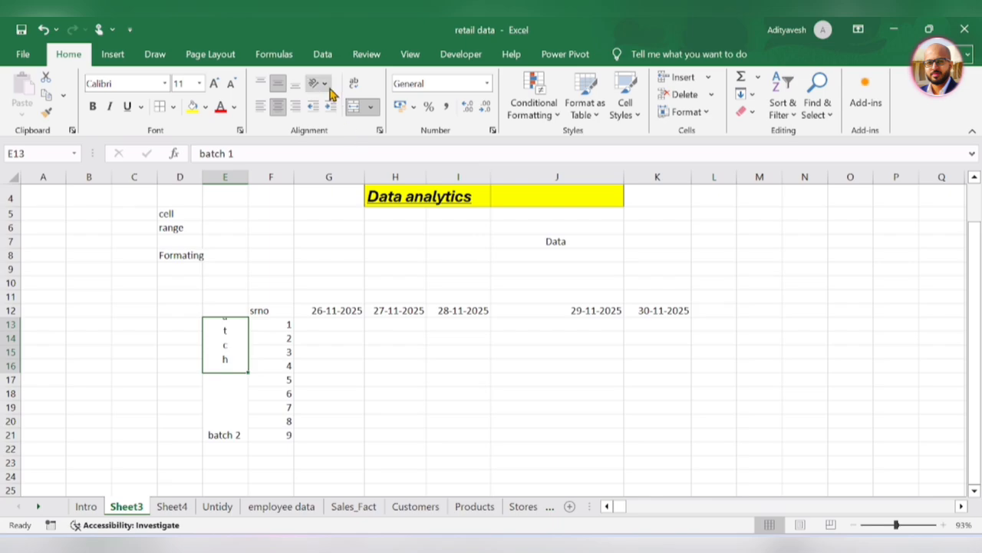
{"action": "left_click", "coordinate": [323, 84]}
{"action": "left_click", "coordinate": [359, 160]}
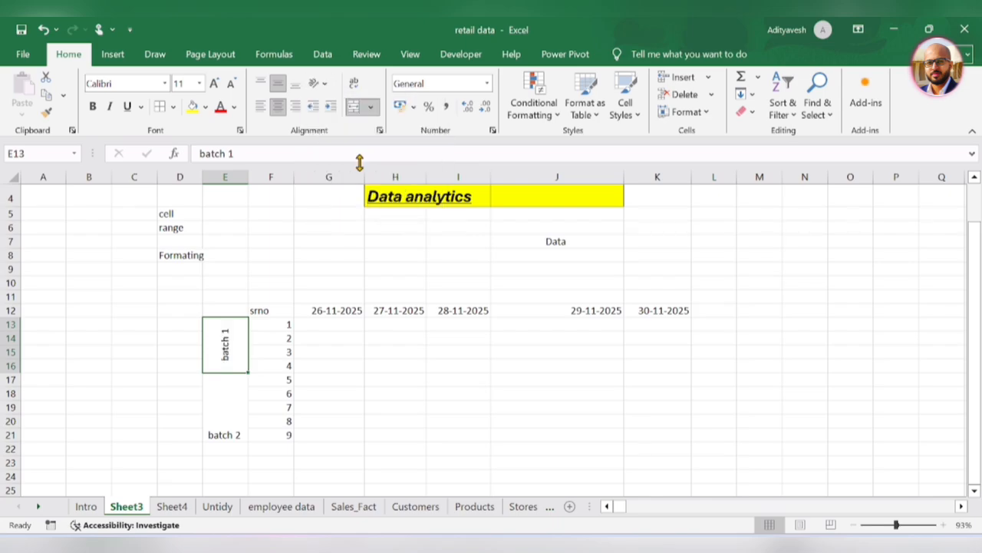
{"action": "left_click", "coordinate": [321, 83]}
{"action": "left_click", "coordinate": [360, 179]}
{"action": "left_click", "coordinate": [320, 84]}
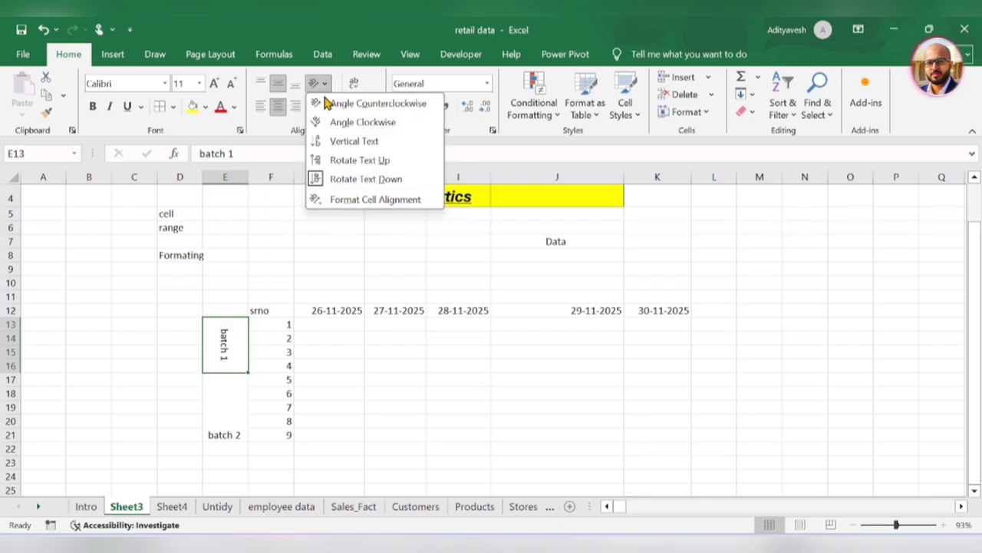
{"action": "left_click", "coordinate": [349, 179]}
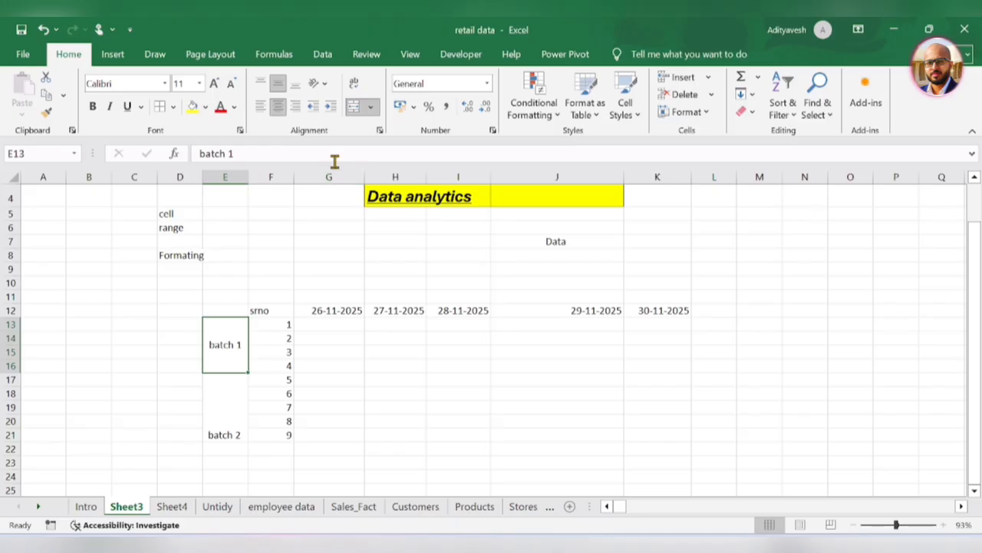
Rotate the batch 1 text up and make it bold at font size 16.
{"action": "left_click", "coordinate": [321, 84]}
{"action": "left_click", "coordinate": [358, 160]}
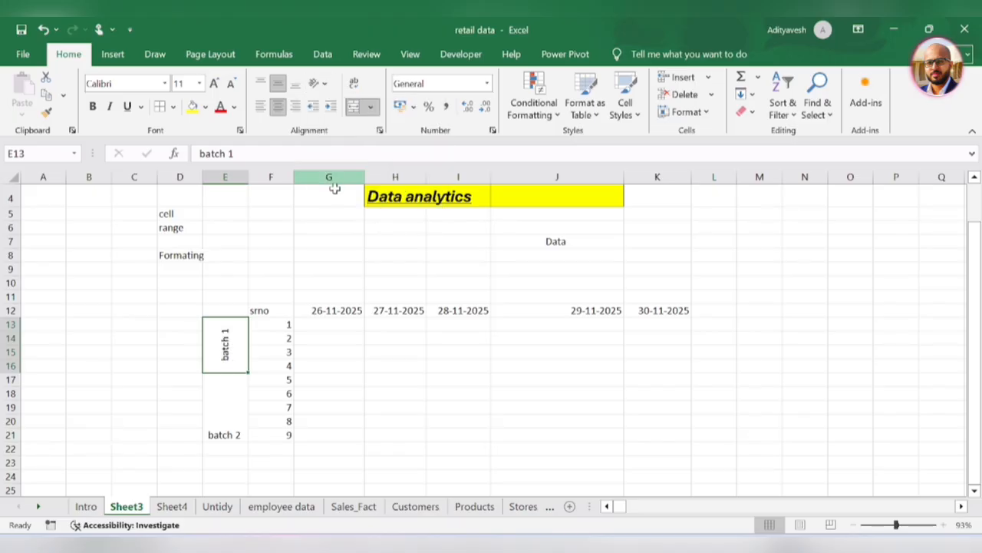
{"action": "left_click", "coordinate": [214, 83]}
{"action": "left_click", "coordinate": [214, 83]}
{"action": "left_click", "coordinate": [213, 83]}
{"action": "left_click", "coordinate": [93, 106]}
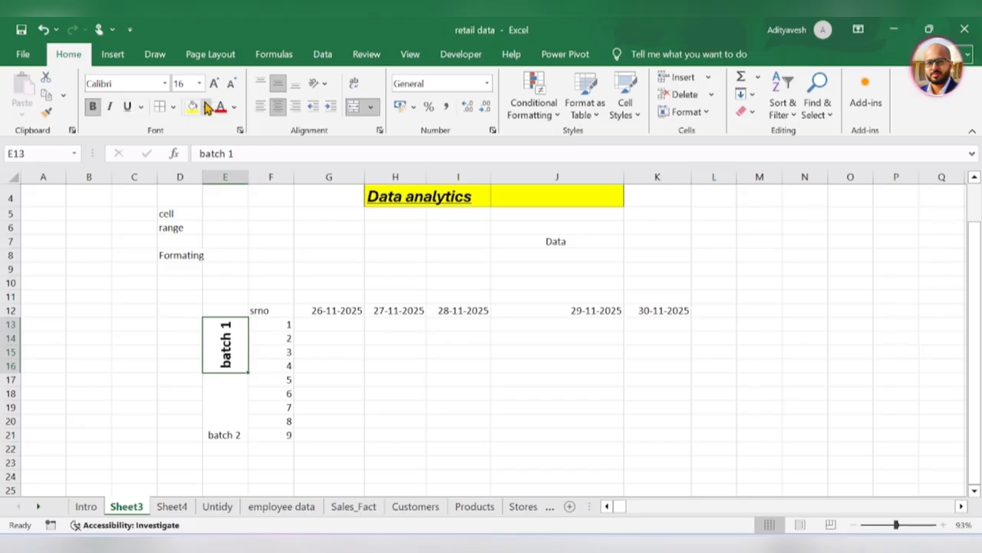
{"action": "left_click", "coordinate": [205, 106]}
{"action": "left_click", "coordinate": [205, 107]}
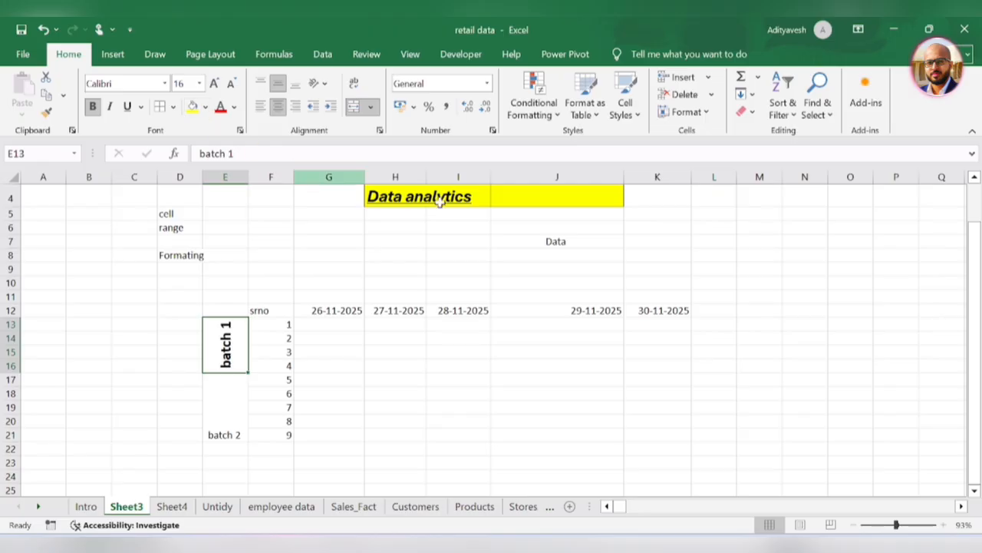
Apply the Output cell style to the batch 1 label and set its font size to 14.
{"action": "left_click", "coordinate": [637, 116]}
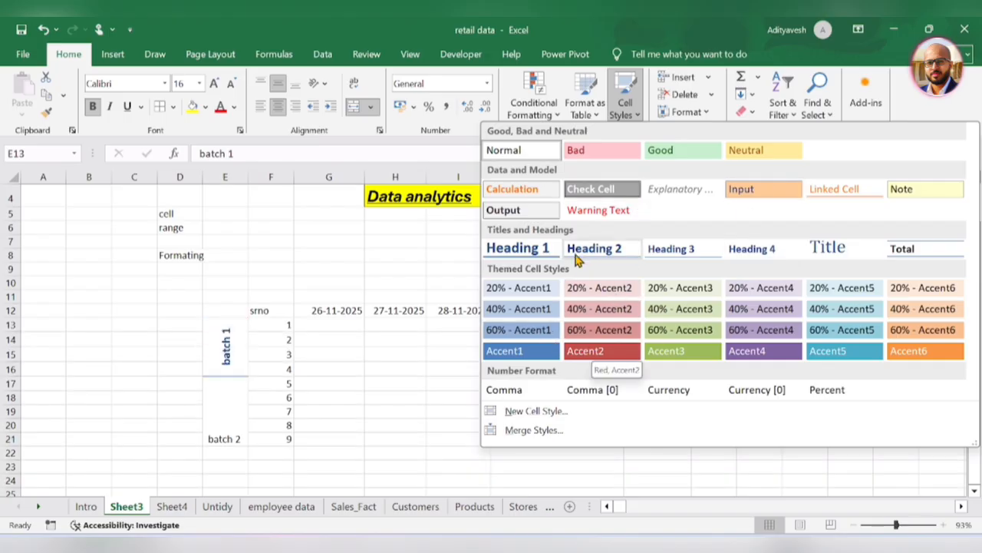
{"action": "left_click", "coordinate": [499, 210]}
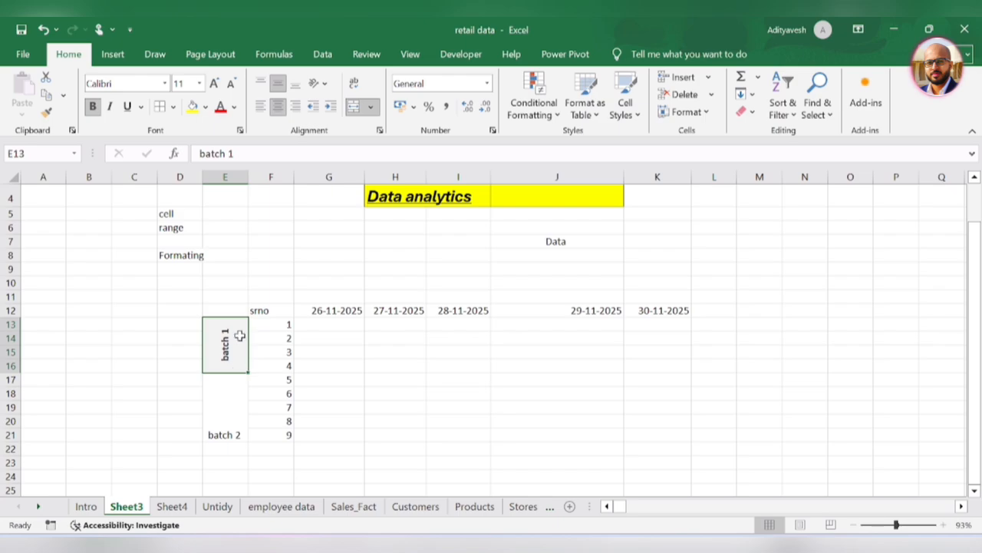
{"action": "left_click", "coordinate": [212, 83]}
{"action": "left_click", "coordinate": [213, 84]}
{"action": "left_click_drag", "start_coordinate": [203, 353], "coordinate": [220, 340]}
{"action": "left_click", "coordinate": [357, 412]}
Copy the batch 1 formatting onto the batch 2 label with Format Painter and merge and centre E17:E21 again.
{"action": "left_click", "coordinate": [238, 341]}
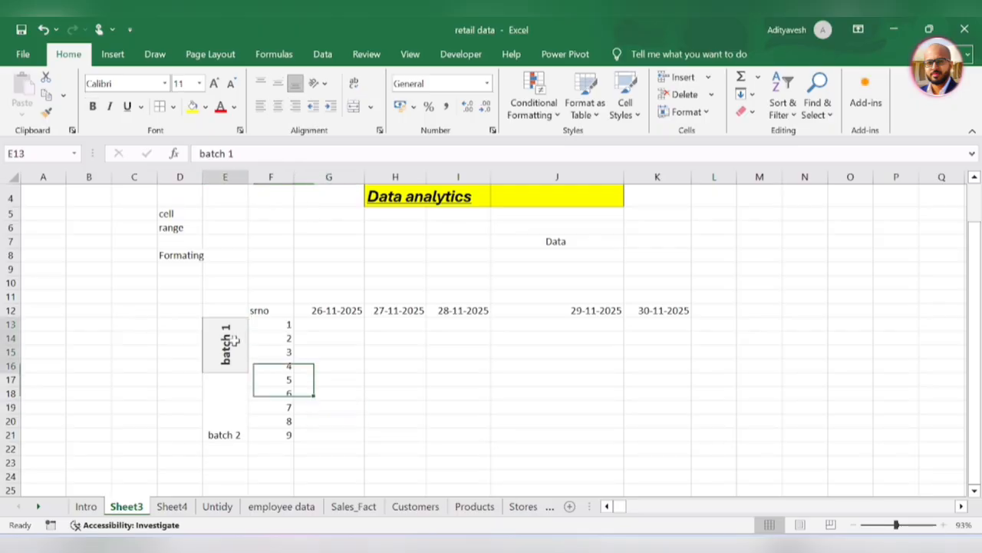
{"action": "left_click", "coordinate": [44, 115]}
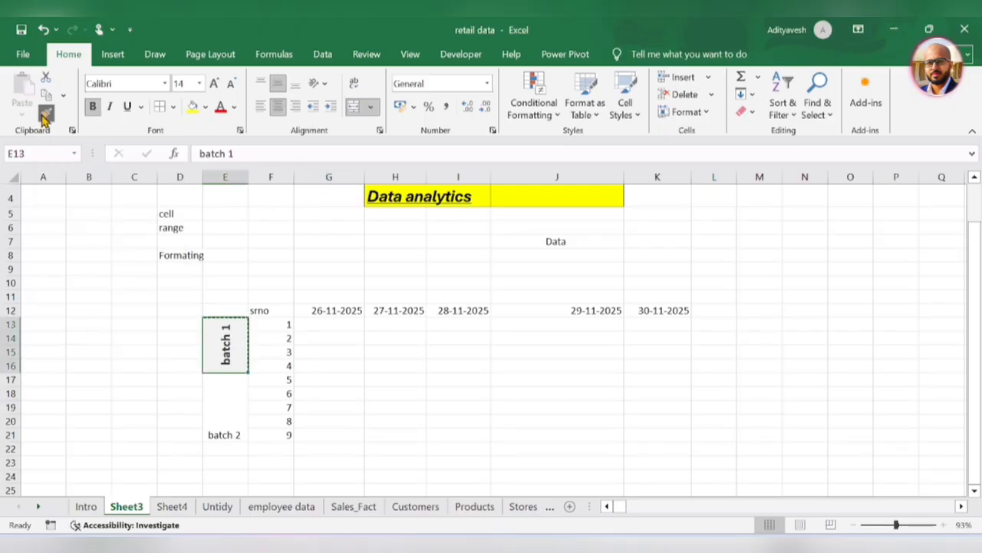
{"action": "mouse_move", "coordinate": [225, 379]}
{"action": "left_mouse_down"}
{"action": "mouse_move", "coordinate": [224, 434]}
{"action": "mouse_move", "coordinate": [232, 423]}
{"action": "mouse_move", "coordinate": [232, 434]}
{"action": "left_mouse_up"}
{"action": "left_click", "coordinate": [396, 393]}
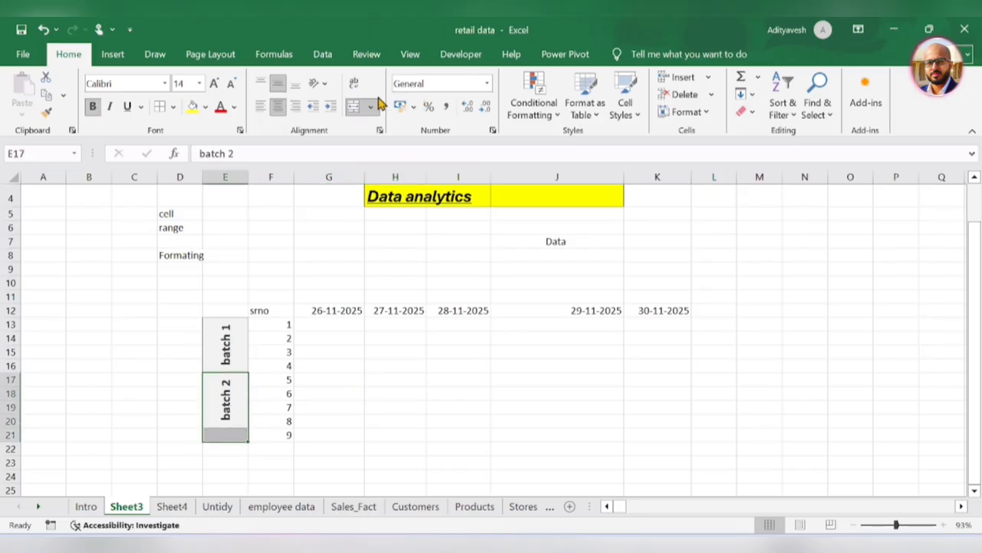
{"action": "left_click", "coordinate": [352, 111]}
{"action": "left_click", "coordinate": [384, 376]}
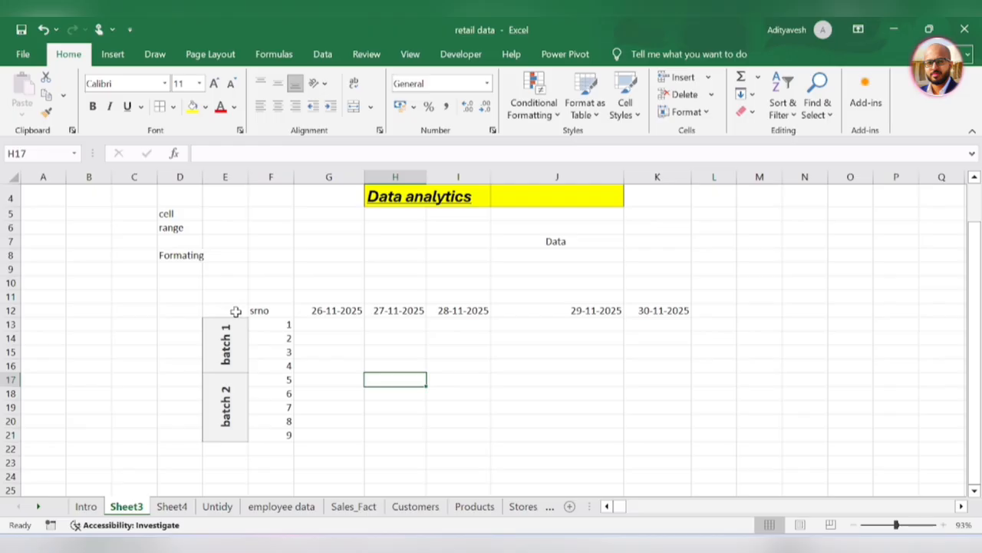
{"action": "left_click_drag", "start_coordinate": [236, 311], "coordinate": [680, 392]}
{"action": "left_click", "coordinate": [680, 392]}
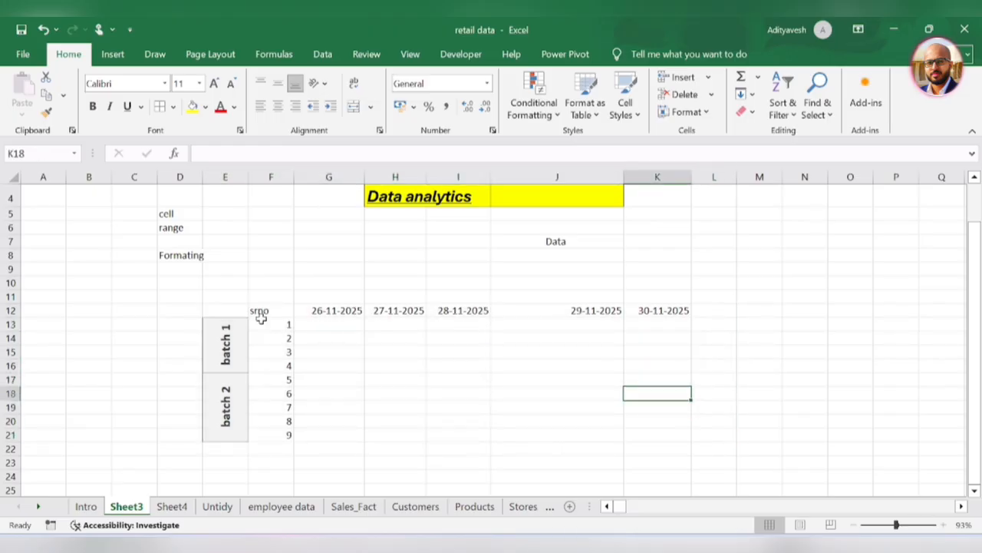
Apply borders to all cells of the table range E12:K21.
{"action": "left_click_drag", "start_coordinate": [231, 311], "coordinate": [693, 390]}
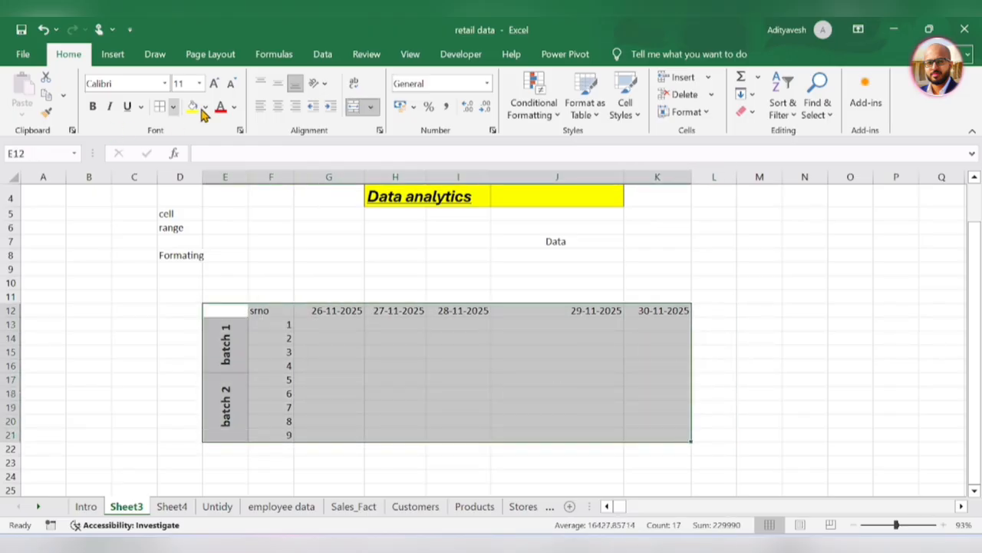
{"action": "left_click", "coordinate": [167, 112]}
{"action": "left_click", "coordinate": [458, 365]}
Rotate the date headers in G12:K12 upward and increase row 12's height so the full dates fit.
{"action": "left_click", "coordinate": [322, 311]}
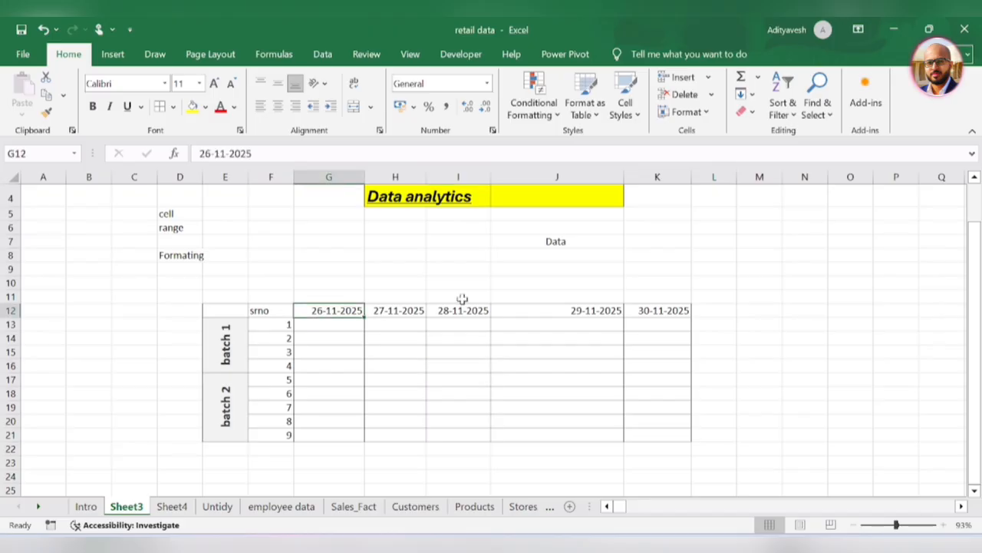
{"action": "left_click", "coordinate": [634, 310], "text": "shift"}
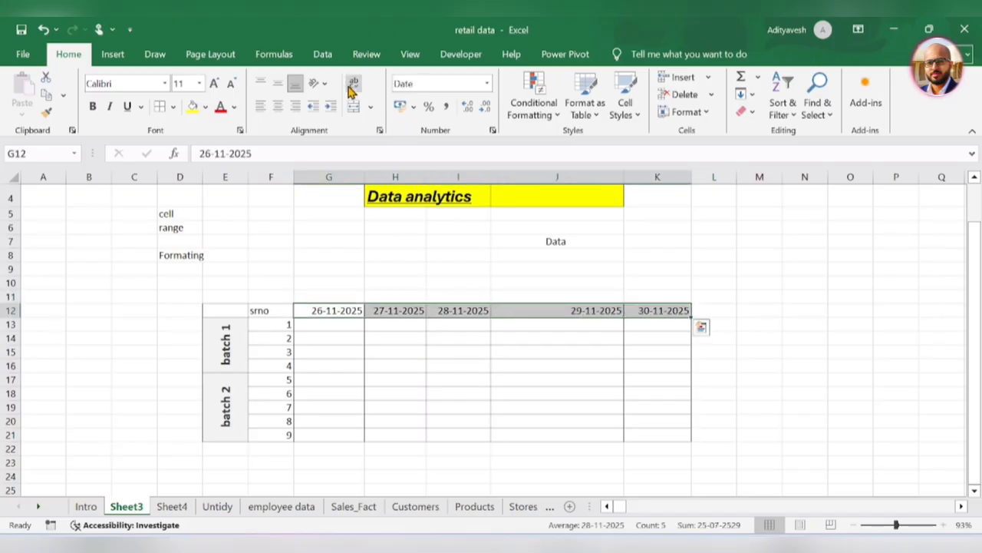
{"action": "left_click", "coordinate": [318, 83]}
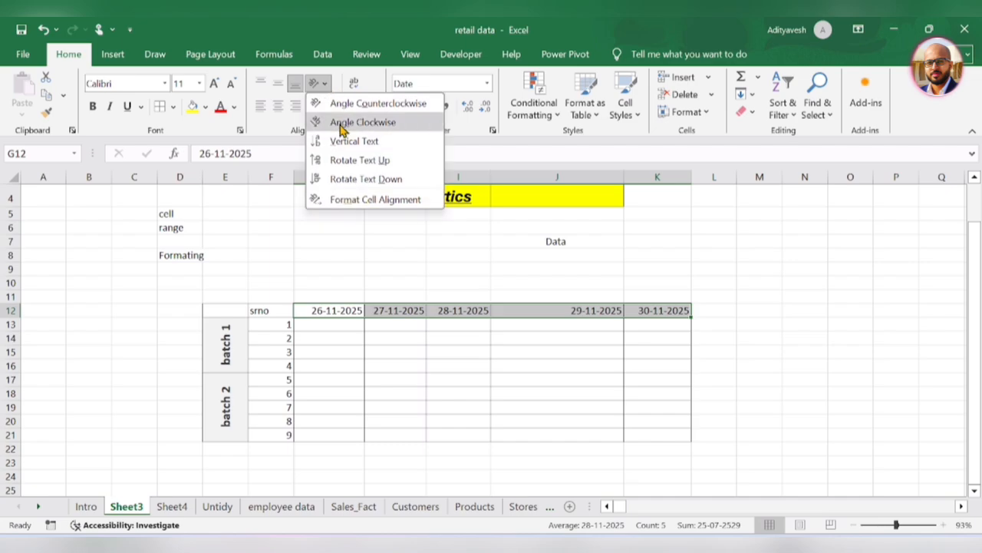
{"action": "left_click", "coordinate": [360, 160]}
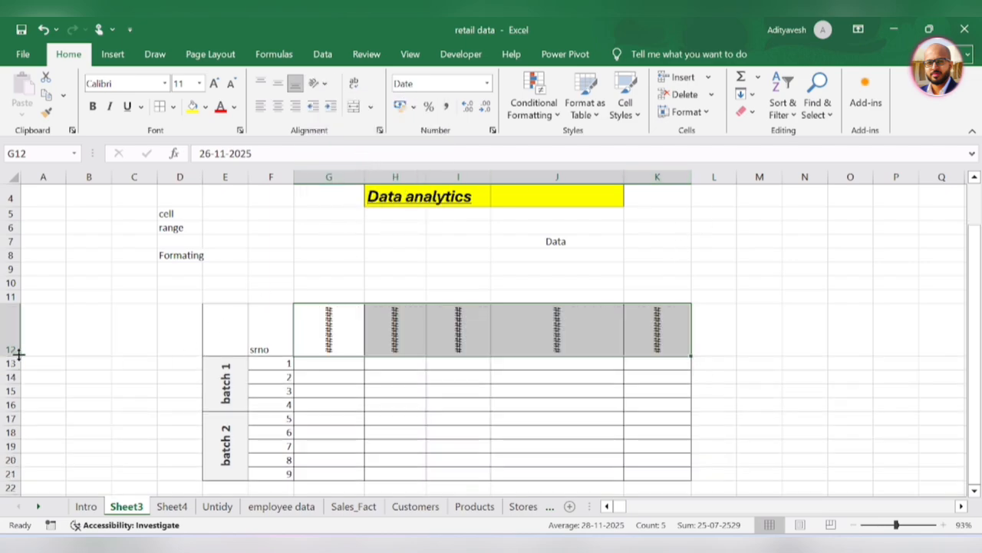
{"action": "left_click_drag", "start_coordinate": [18, 353], "coordinate": [12, 365]}
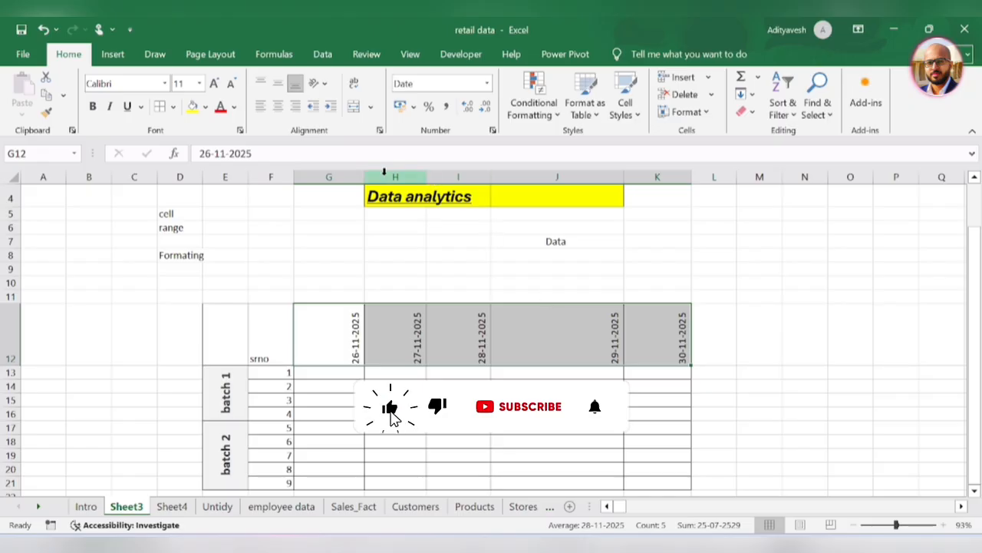
Give columns G to K one equal, narrow width that just fits the rotated dates.
{"action": "left_click_drag", "start_coordinate": [328, 176], "coordinate": [572, 176]}
{"action": "left_click", "coordinate": [548, 176]}
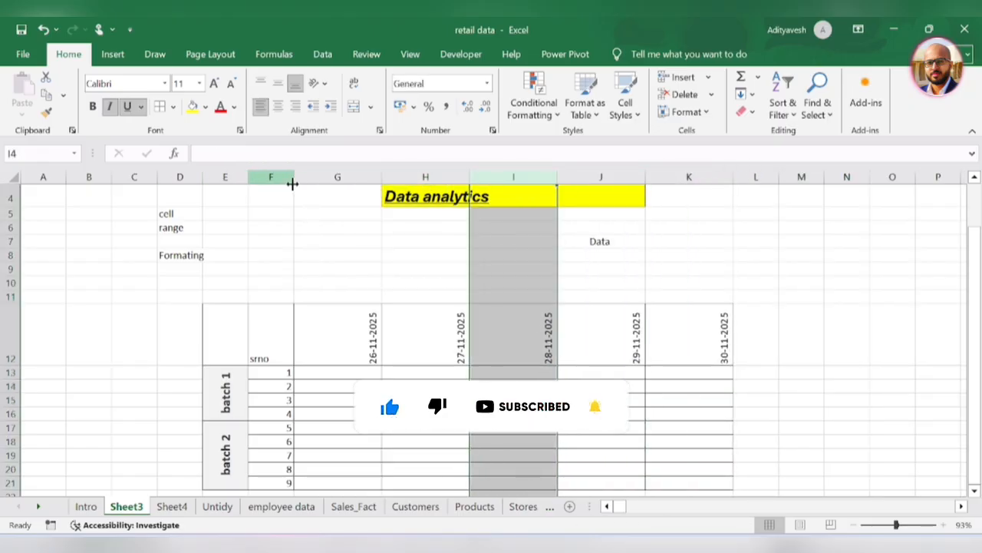
{"action": "left_click_drag", "start_coordinate": [335, 176], "coordinate": [538, 177]}
{"action": "scroll", "coordinate": [441, 302], "scroll_direction": "down", "scroll_amount": 4}
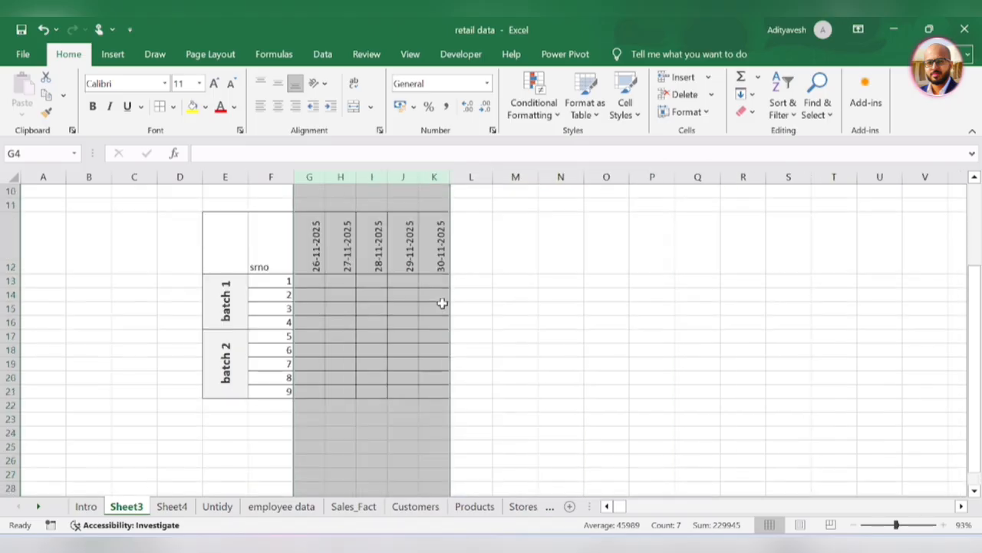
{"action": "scroll", "coordinate": [443, 302], "scroll_direction": "up", "scroll_amount": 5}
{"action": "scroll", "coordinate": [476, 333], "scroll_direction": "down", "scroll_amount": 2}
{"action": "left_click", "coordinate": [502, 325]}
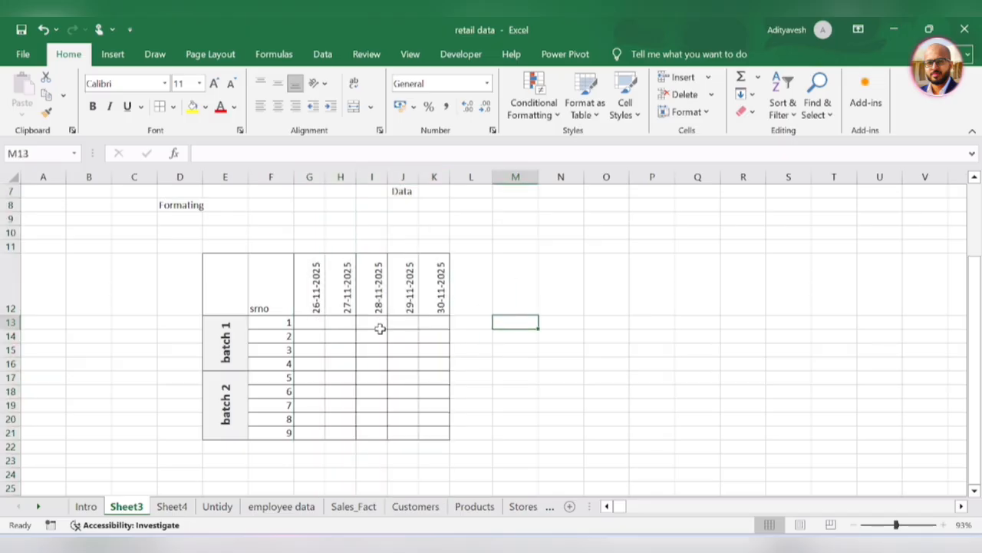
Apply the 40% - Accent4 cell style to the header row E12:K12.
{"action": "scroll", "coordinate": [379, 329], "scroll_direction": "down", "scroll_amount": 1}
{"action": "left_click_drag", "start_coordinate": [235, 246], "coordinate": [427, 257]}
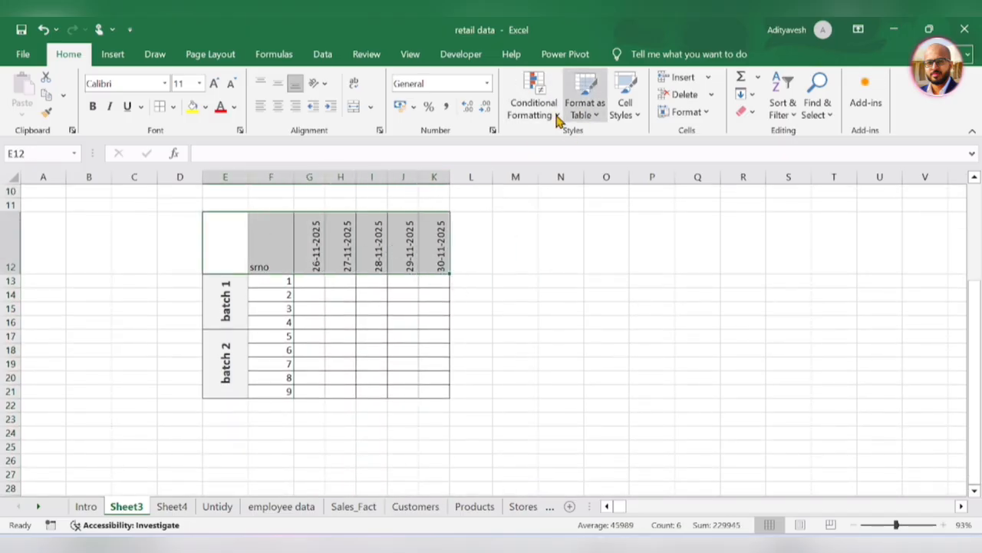
{"action": "left_click", "coordinate": [625, 111]}
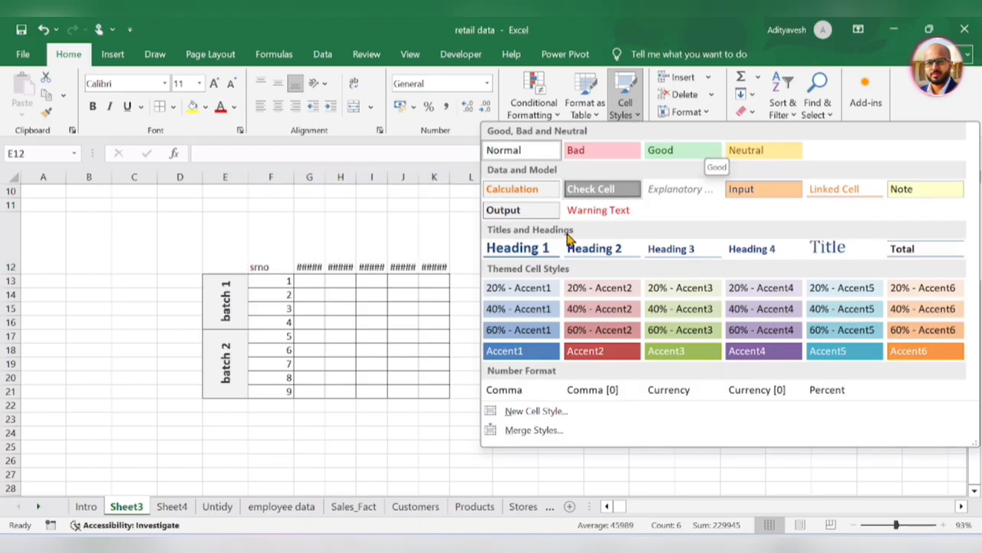
{"action": "left_click", "coordinate": [791, 310]}
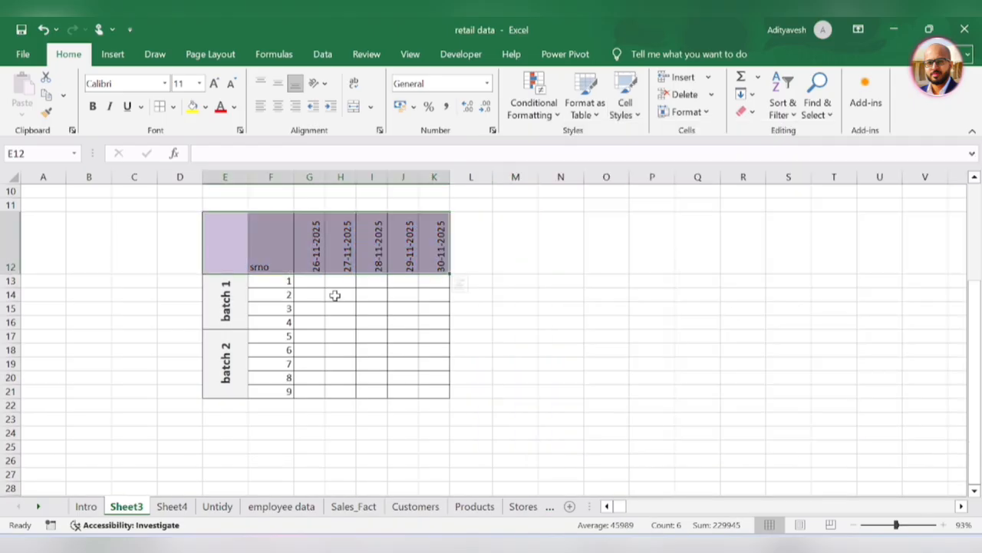
Fill the table body F13:K21 with a light grey theme colour.
{"action": "left_click", "coordinate": [333, 291]}
{"action": "left_click_drag", "start_coordinate": [277, 282], "coordinate": [445, 393]}
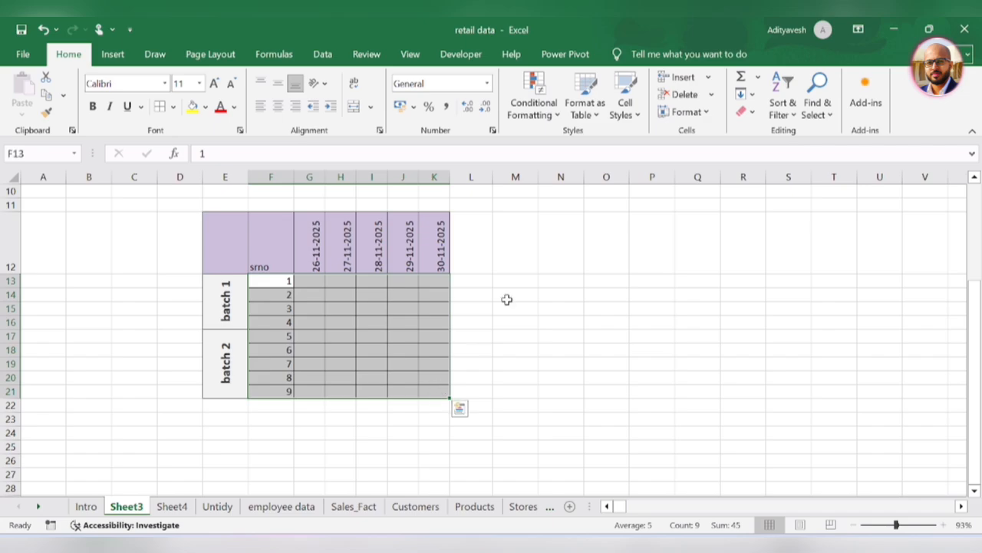
{"action": "left_click", "coordinate": [206, 108]}
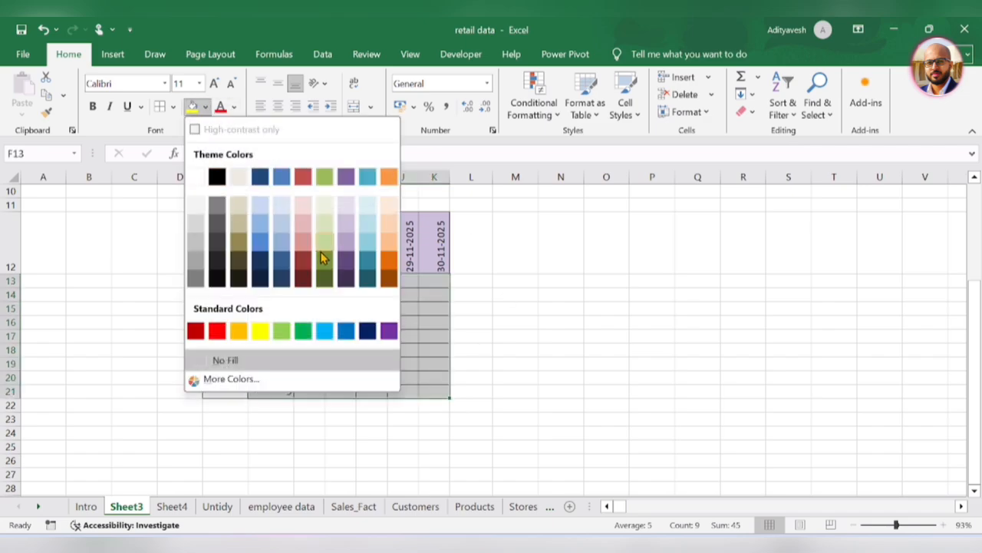
{"action": "left_click", "coordinate": [195, 229]}
{"action": "left_click", "coordinate": [598, 325]}
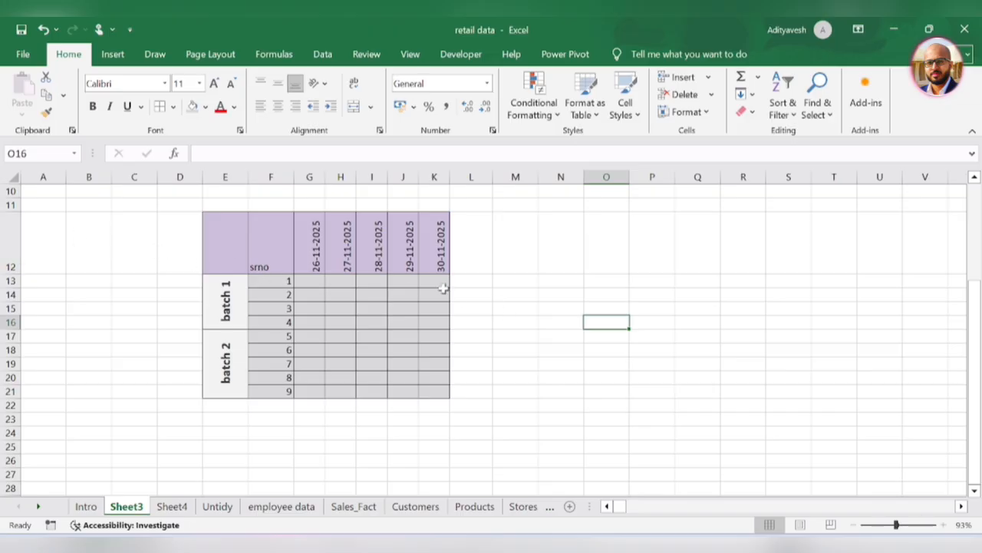
Enter P in G13 and A in H13 as sample attendance marks.
{"action": "left_click", "coordinate": [311, 280]}
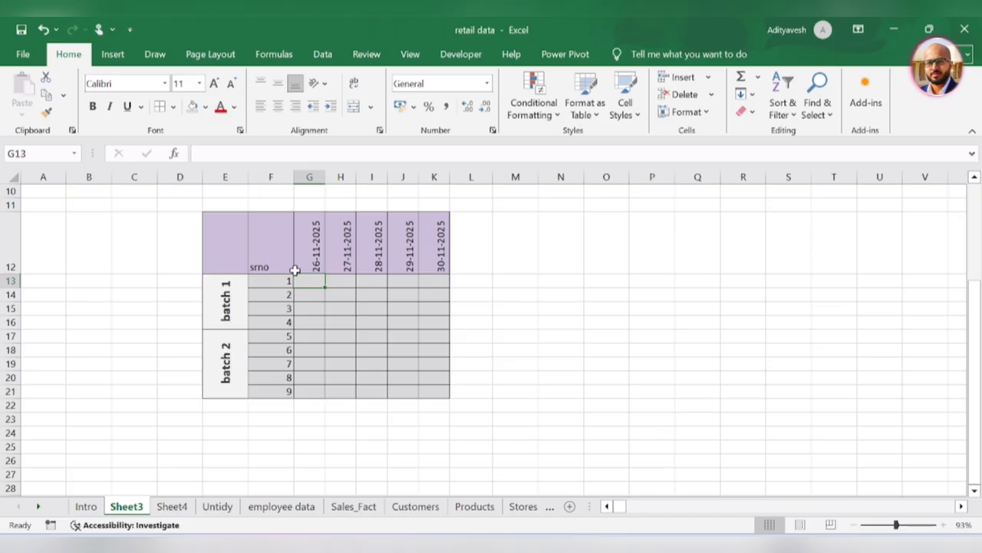
{"action": "left_click_drag", "start_coordinate": [323, 281], "coordinate": [434, 281]}
{"action": "left_click", "coordinate": [311, 281]}
{"action": "type", "text": "p"}
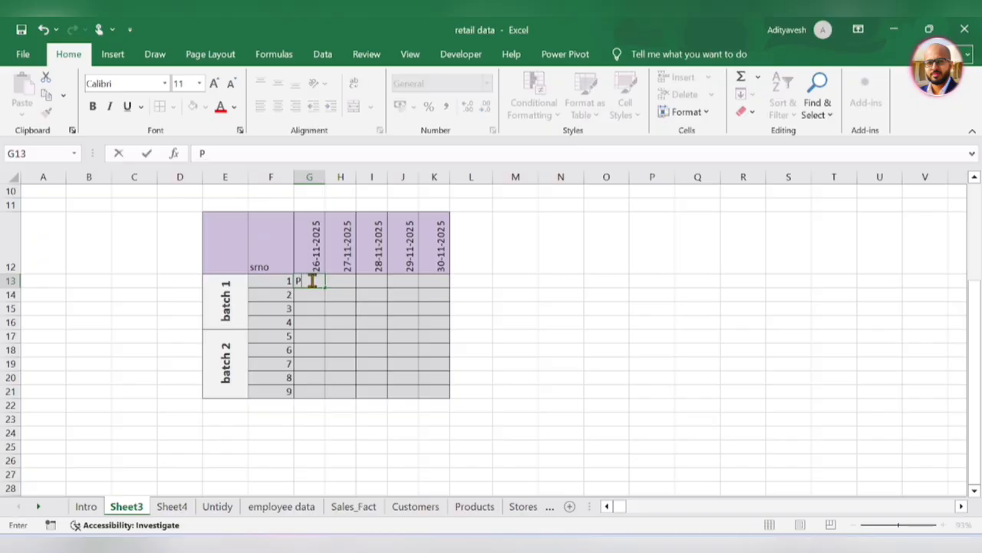
{"action": "key", "text": "Tab"}
{"action": "type", "text": "A"}
{"action": "key", "text": "Tab"}
Replace the sample attendance marks with 1 in G13 and 0 in H13.
{"action": "left_click", "coordinate": [312, 281]}
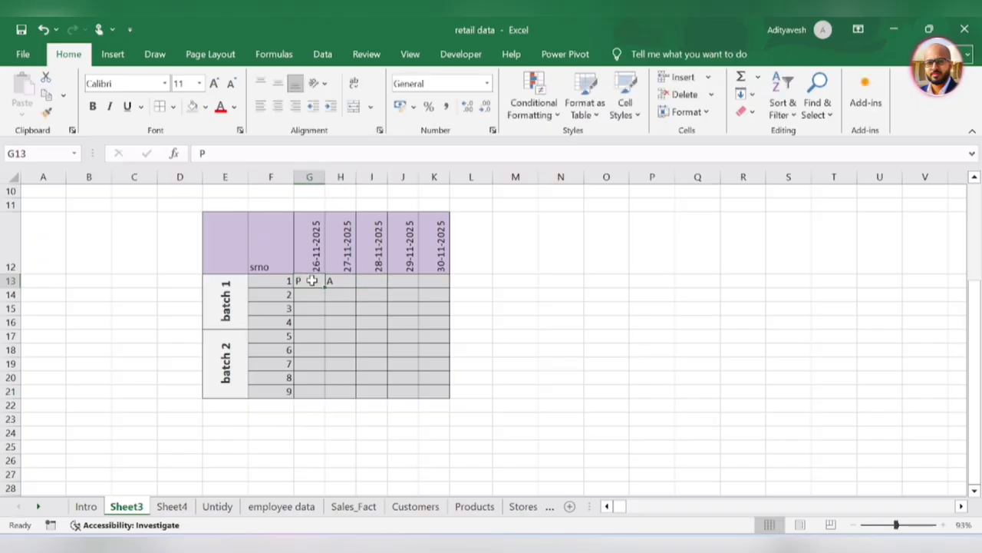
{"action": "type", "text": "1"}
{"action": "key", "text": "Tab"}
{"action": "type", "text": "0"}
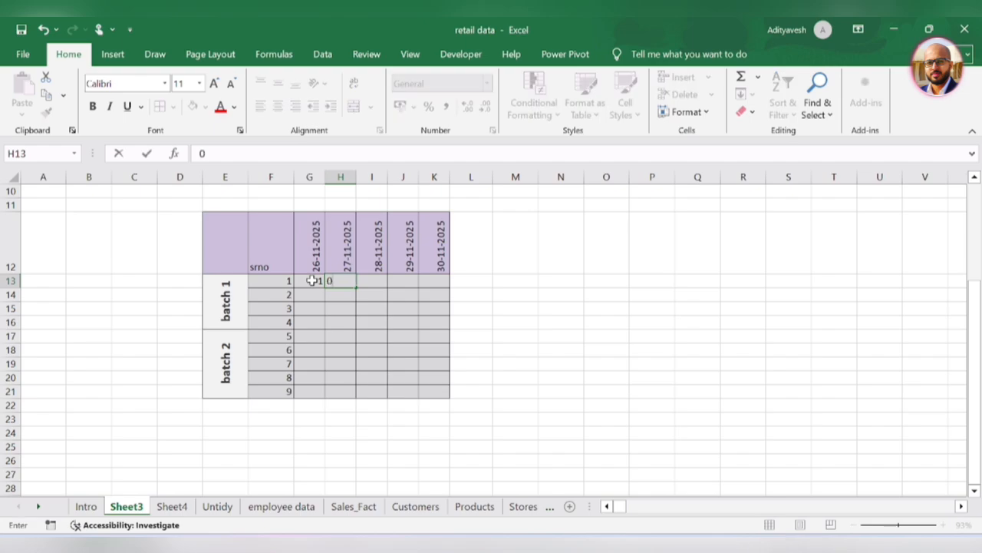
{"action": "key", "text": "Tab"}
{"action": "key", "text": "Left"}
{"action": "key", "text": "Left"}
{"action": "key", "text": "Right"}
{"action": "key", "text": "Right"}
{"action": "key", "text": "Right"}
{"action": "key", "text": "Right"}
{"action": "key", "text": "Right"}
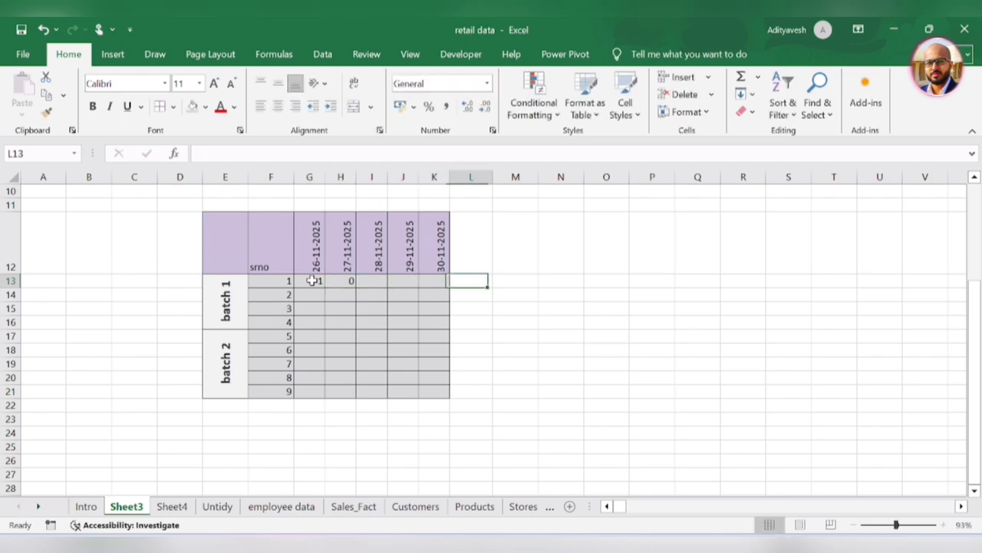
{"action": "scroll", "coordinate": [291, 285], "scroll_direction": "up", "scroll_amount": 1}
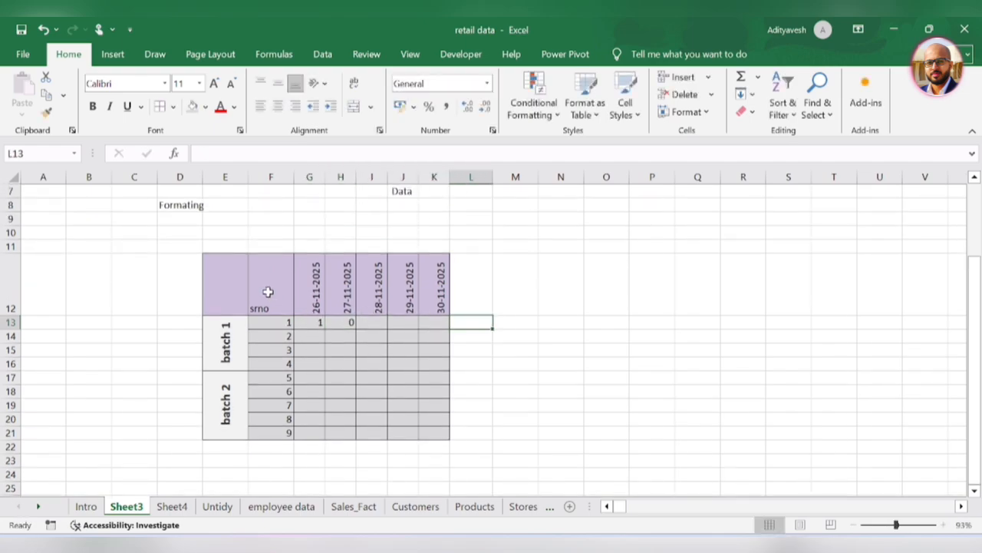
{"action": "left_click_drag", "start_coordinate": [439, 288], "coordinate": [239, 290]}
{"action": "left_click_drag", "start_coordinate": [241, 423], "coordinate": [238, 345]}
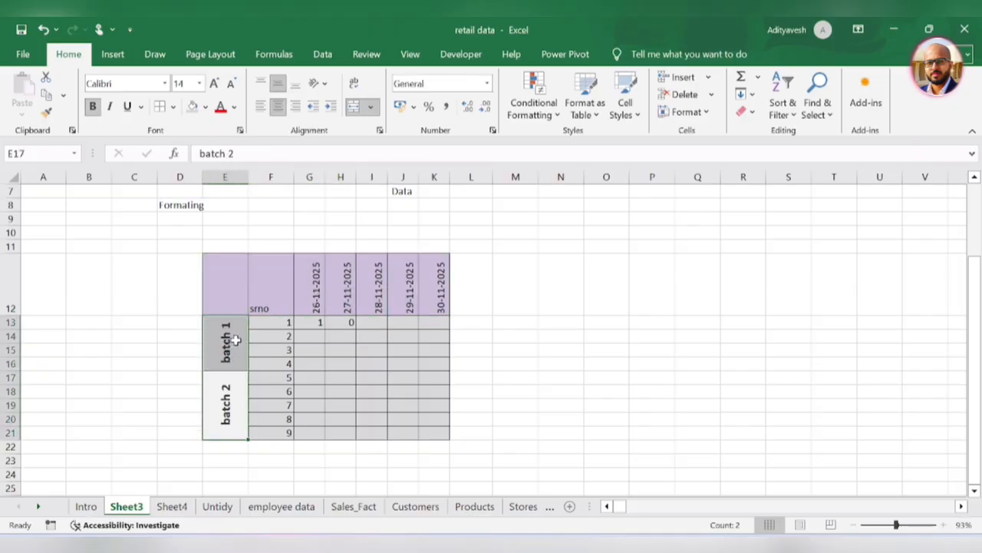
{"action": "left_click_drag", "start_coordinate": [286, 327], "coordinate": [434, 422]}
{"action": "left_click", "coordinate": [564, 390]}
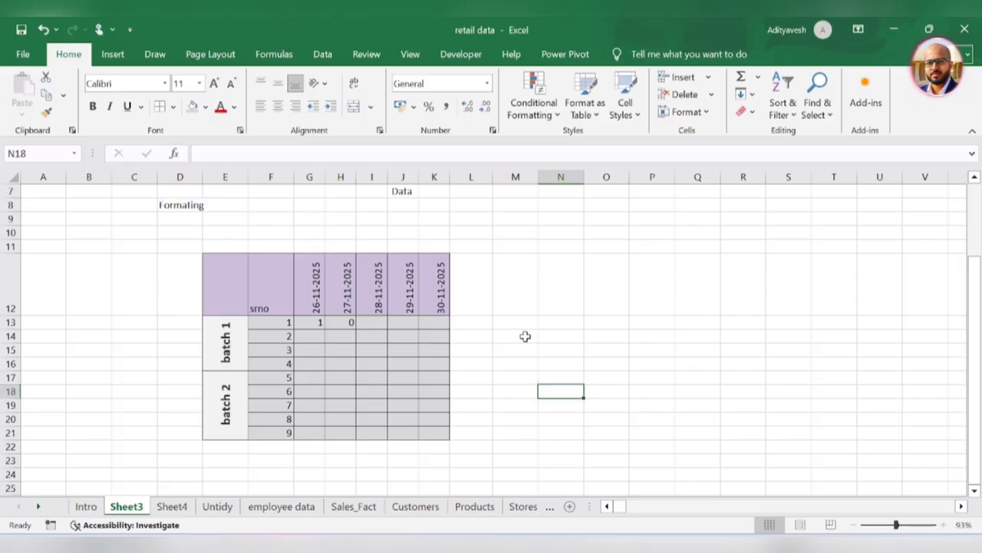
{"action": "left_click", "coordinate": [436, 289]}
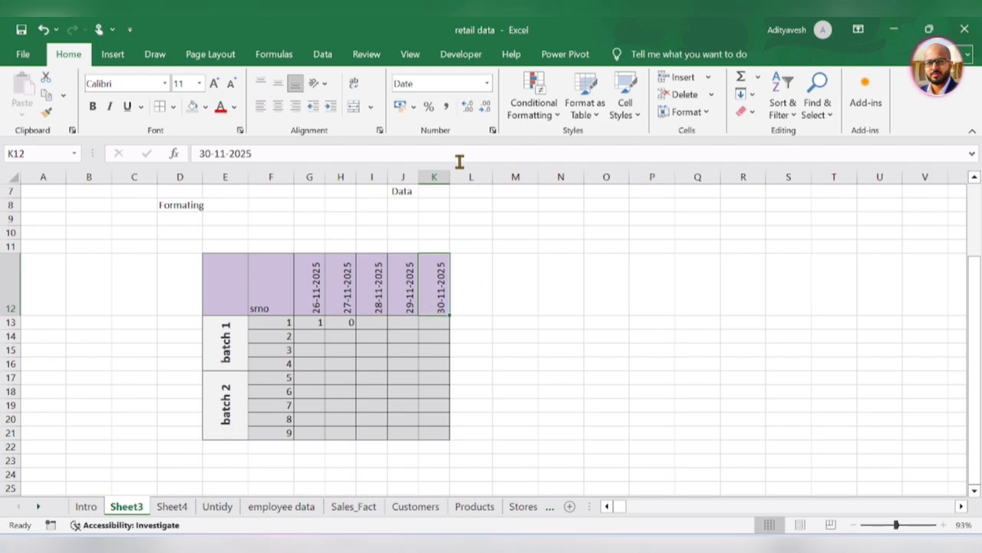
Enter the current date, 26-11-2025, in cell M4 and widen column M.
{"action": "scroll", "coordinate": [630, 299], "scroll_direction": "up", "scroll_amount": 2}
{"action": "left_click", "coordinate": [533, 233]}
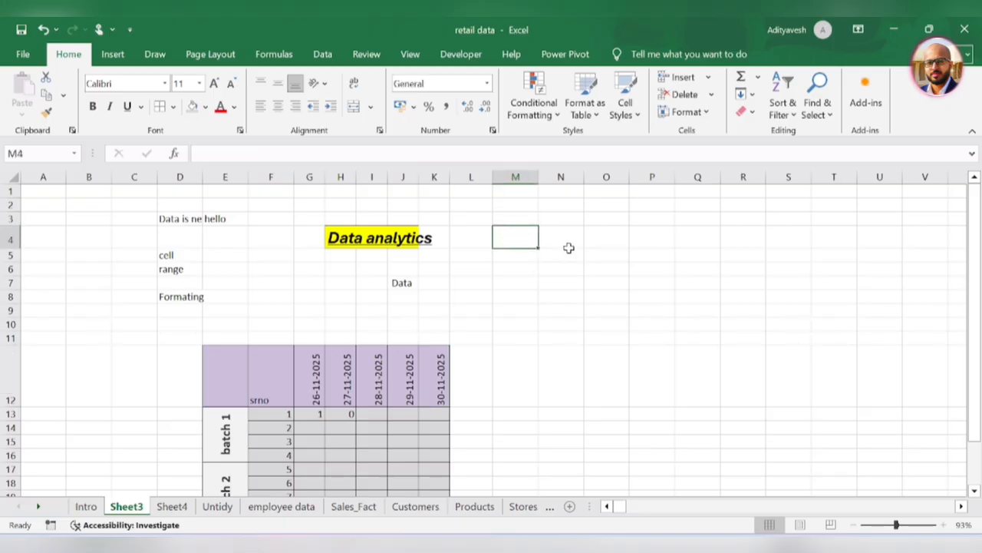
{"action": "key", "text": "ctrl+semicolon"}
{"action": "key", "text": "Return"}
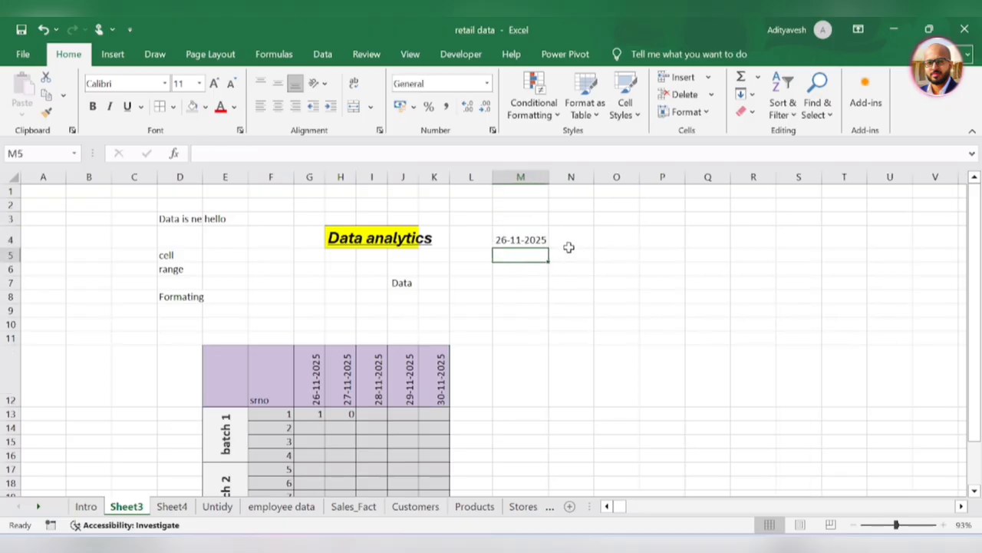
{"action": "left_click_drag", "start_coordinate": [549, 176], "coordinate": [579, 176]}
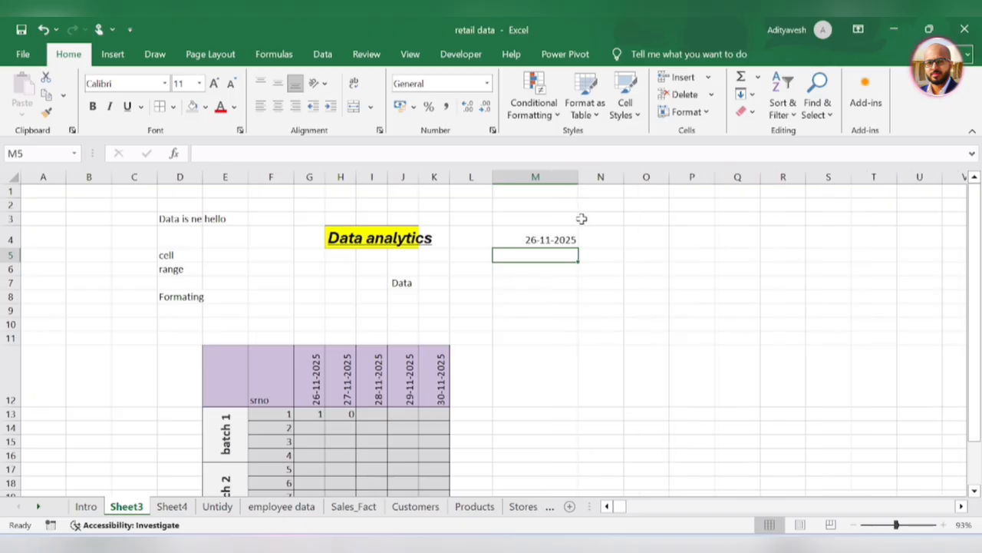
Apply the Long Date number format to the date in M4.
{"action": "left_click", "coordinate": [546, 238]}
{"action": "left_click", "coordinate": [487, 83]}
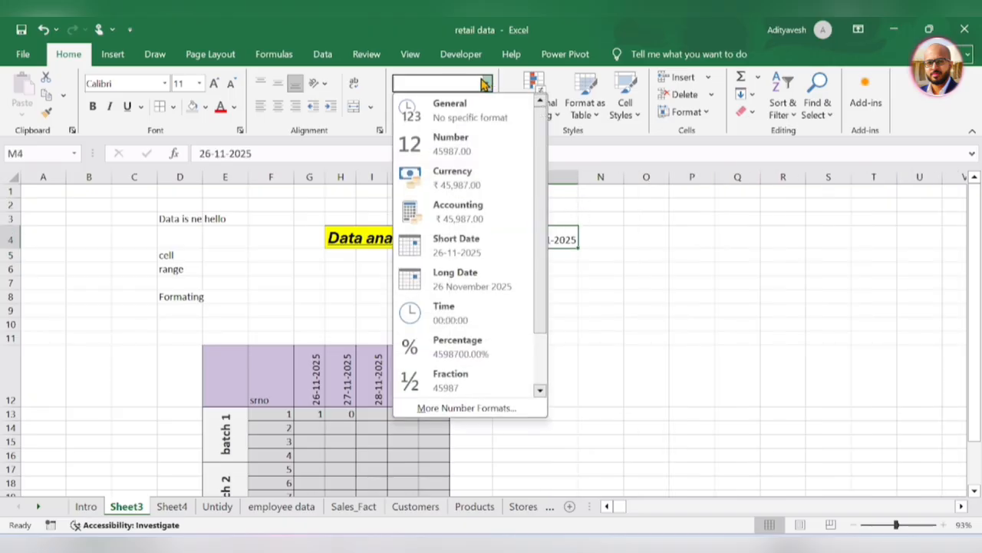
{"action": "left_click", "coordinate": [474, 280]}
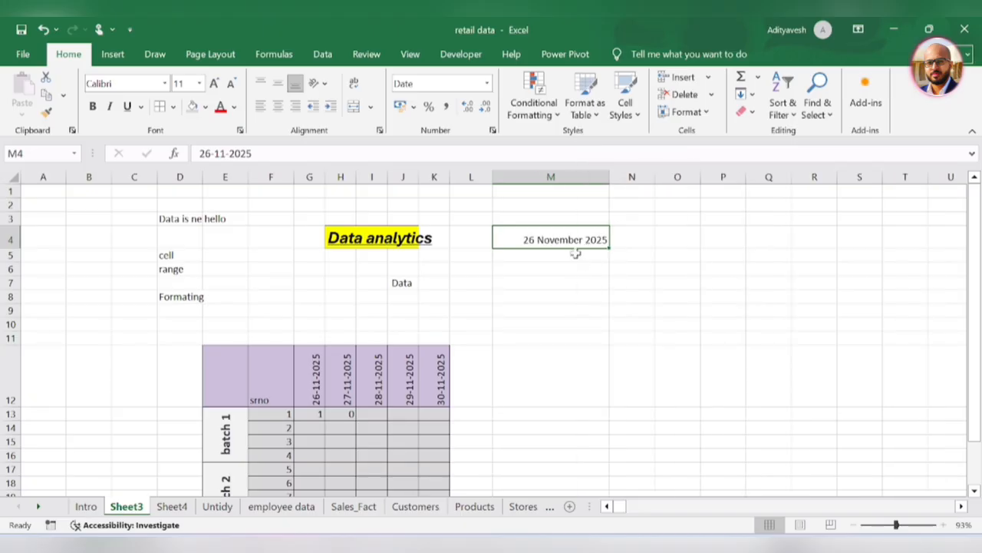
Enter DDD as the custom number format code for the date in M4.
{"action": "key", "text": "ctrl+1"}
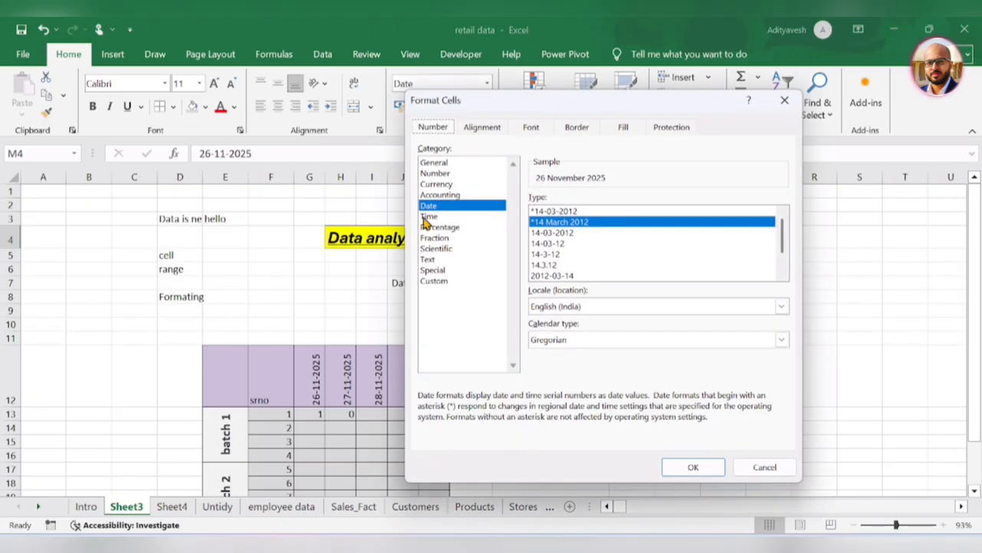
{"action": "left_click", "coordinate": [443, 280]}
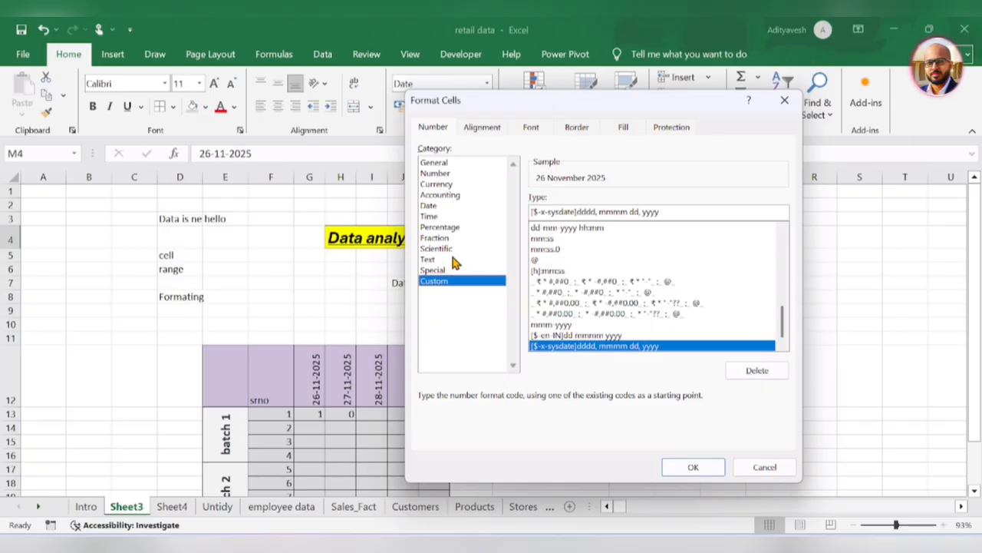
{"action": "left_click", "coordinate": [445, 195]}
{"action": "left_click", "coordinate": [445, 207]}
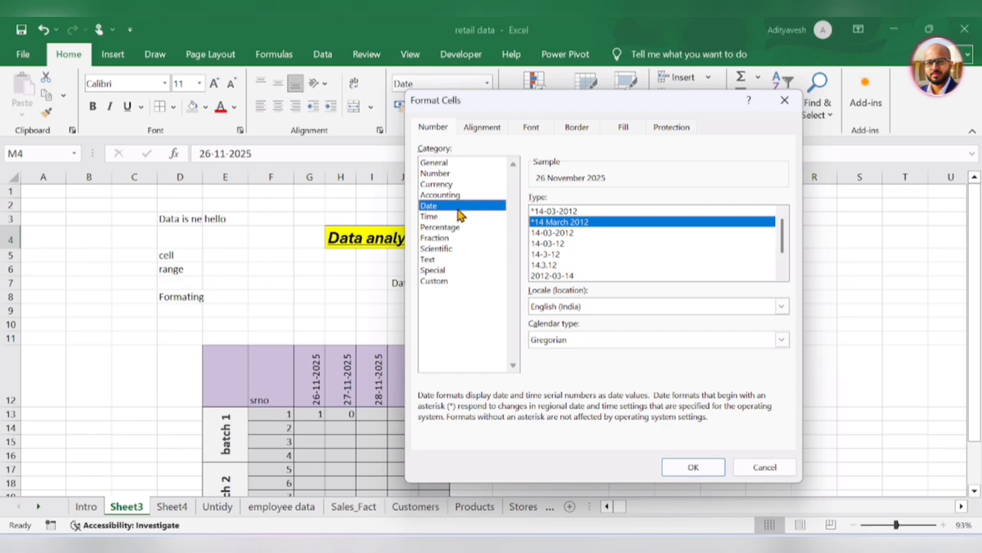
{"action": "left_click", "coordinate": [450, 280]}
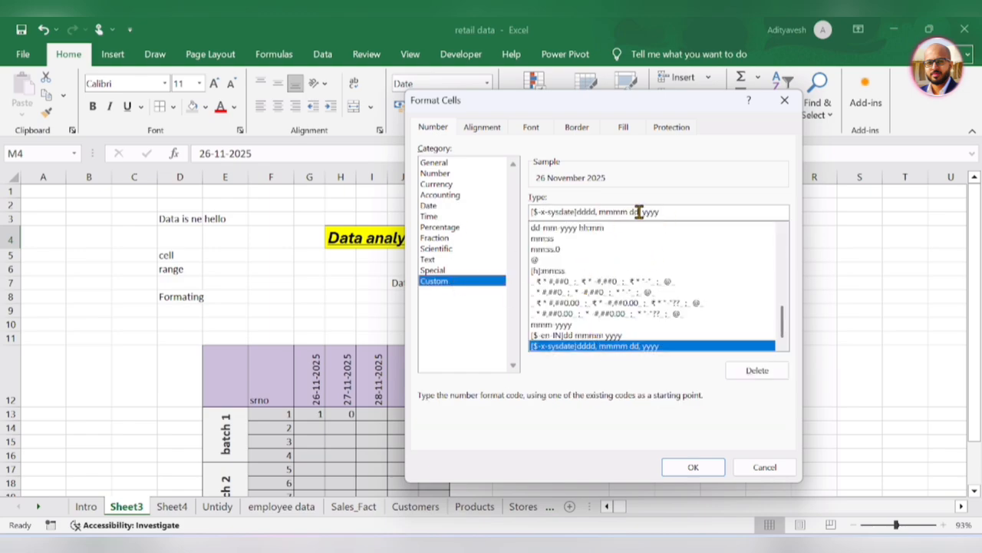
{"action": "left_click", "coordinate": [553, 230]}
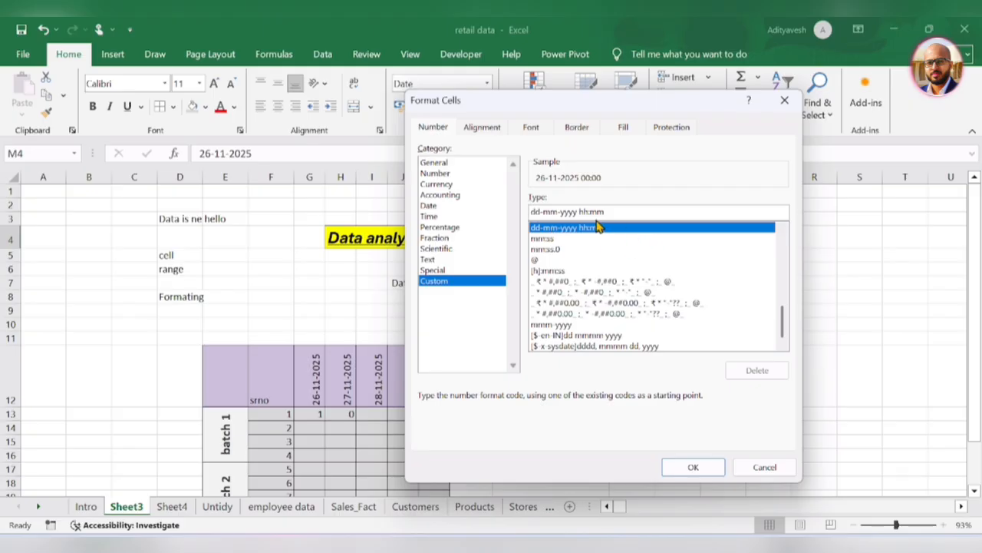
{"action": "left_click_drag", "start_coordinate": [632, 212], "coordinate": [511, 219]}
{"action": "type", "text": "DDD"}
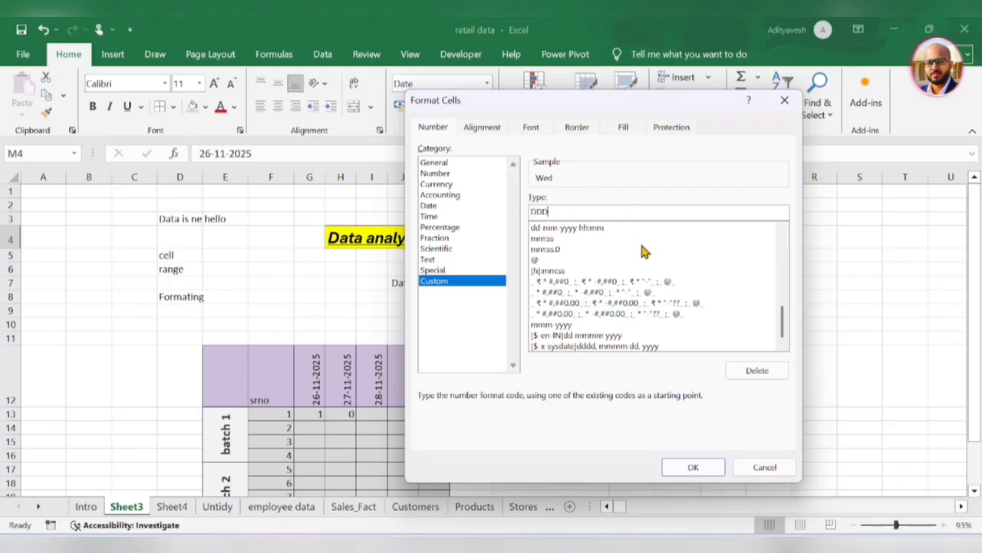
Apply the custom date format "dd, mmm -yyyy ( ddd )" to cell M4.
{"action": "type", "text": "dd, mmm -yyyy ("}
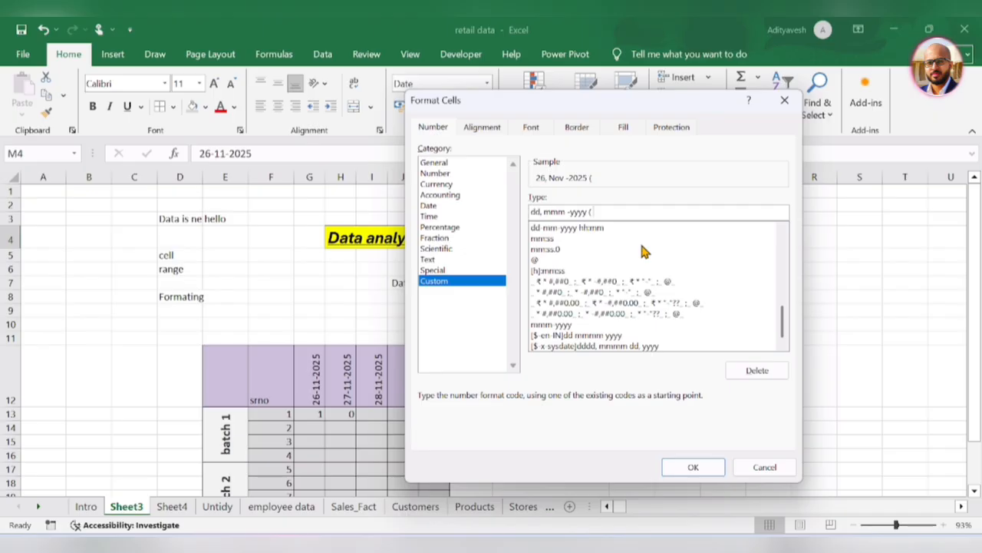
{"action": "type", "text": "ddd )"}
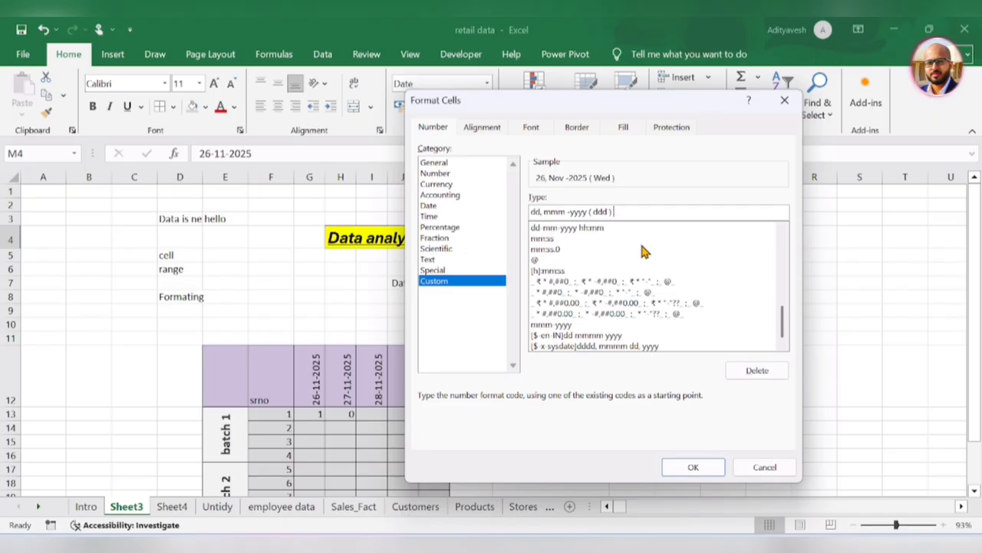
{"action": "left_click", "coordinate": [693, 467]}
{"action": "left_click", "coordinate": [588, 285]}
{"action": "left_click", "coordinate": [564, 241]}
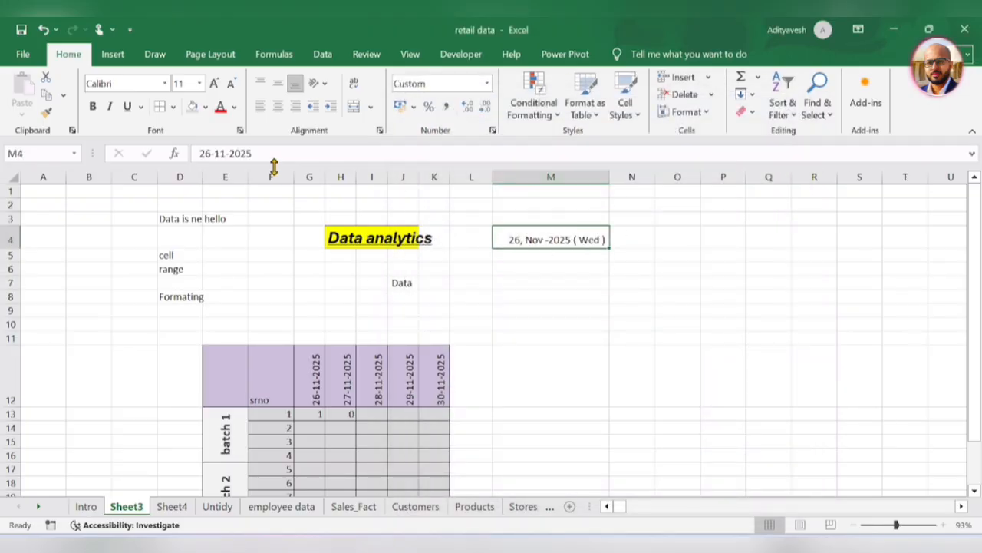
Inspect the underlying date value stored in cell M4, leaving it unedited.
{"action": "left_click", "coordinate": [249, 154]}
{"action": "left_click_drag", "start_coordinate": [248, 154], "coordinate": [192, 154]}
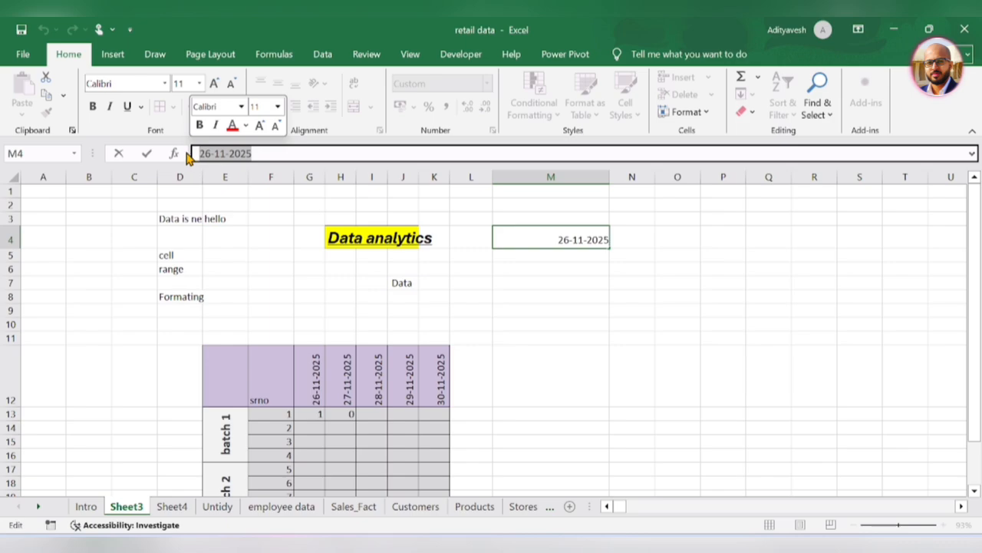
{"action": "key", "text": "Escape"}
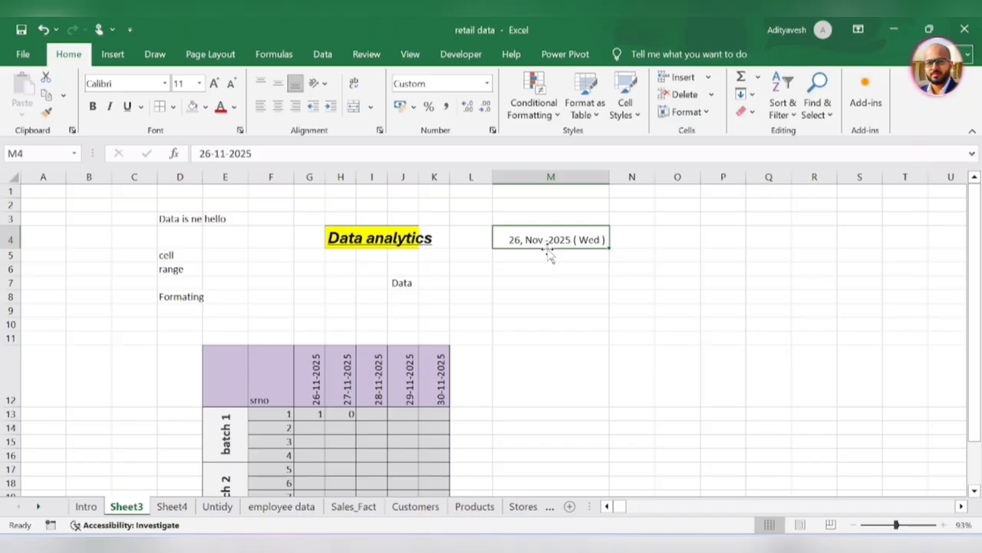
{"action": "left_click", "coordinate": [569, 260]}
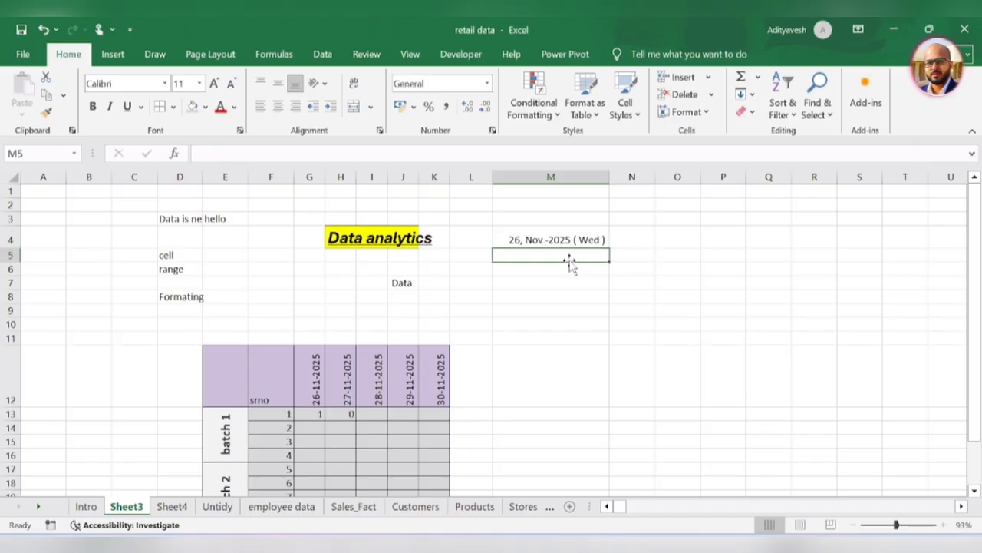
{"action": "type", "text": "d"}
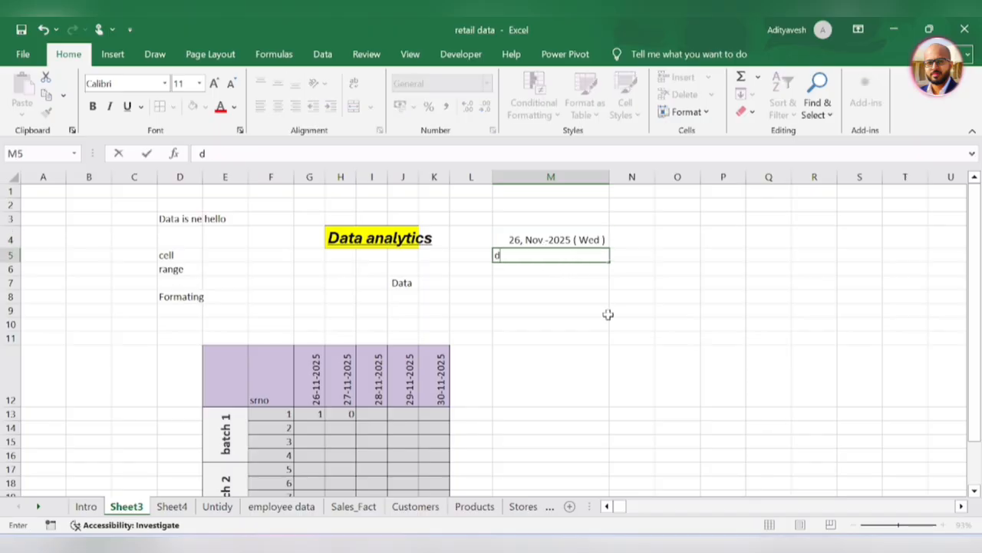
{"action": "key", "text": "Return"}
{"action": "key", "text": "Up"}
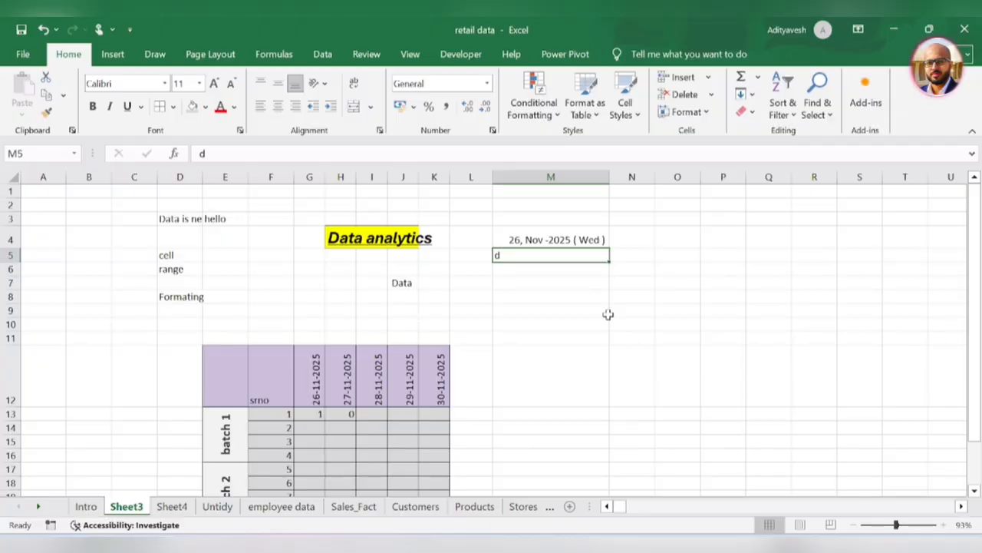
{"action": "key", "text": "BackSpace"}
Enter the headings day, month and year in cells M6, N6 and O6.
{"action": "left_click", "coordinate": [559, 268]}
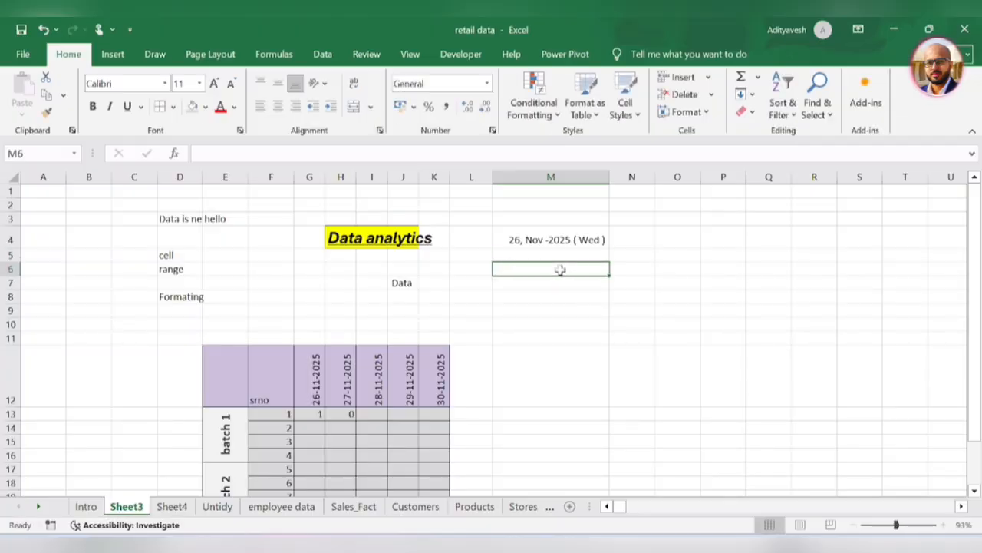
{"action": "type", "text": "day"}
{"action": "key", "text": "Tab"}
{"action": "type", "text": "month"}
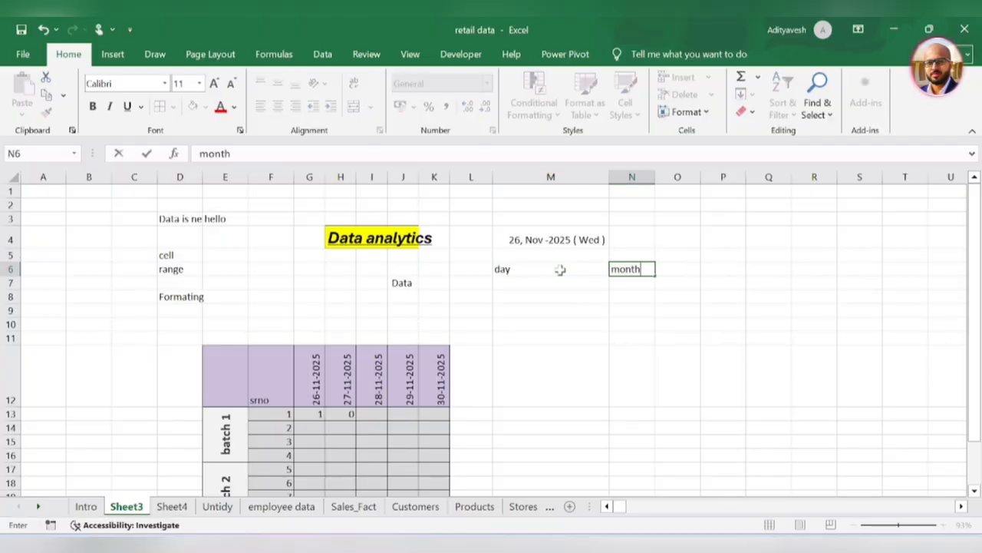
{"action": "key", "text": "Tab"}
{"action": "type", "text": "year"}
{"action": "key", "text": "Return"}
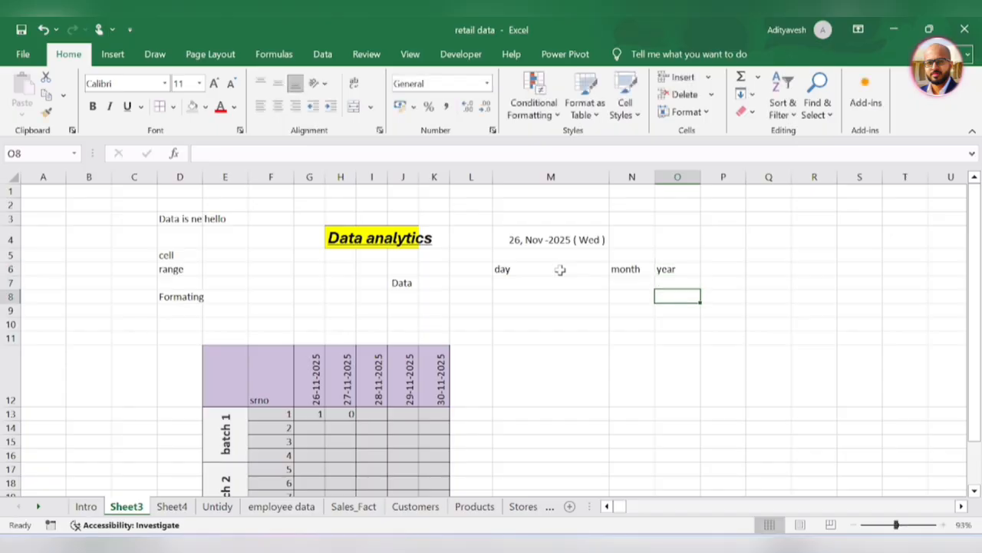
Enter the day format codes d and dd in cells M7 and M8 under the day heading.
{"action": "key", "text": "Left"}
{"action": "key", "text": "Left"}
{"action": "type", "text": "day"}
{"action": "key", "text": "BackSpace"}
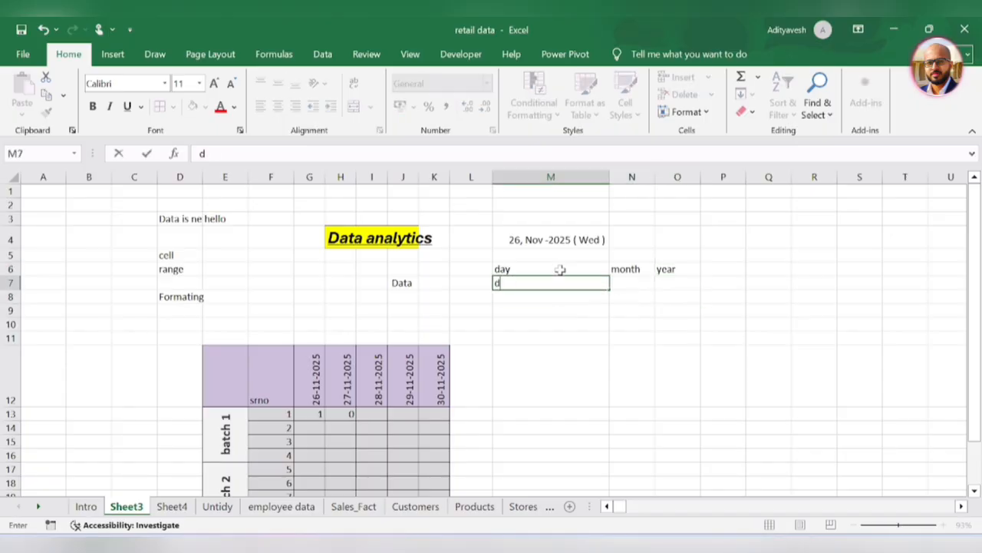
{"action": "key", "text": "Return"}
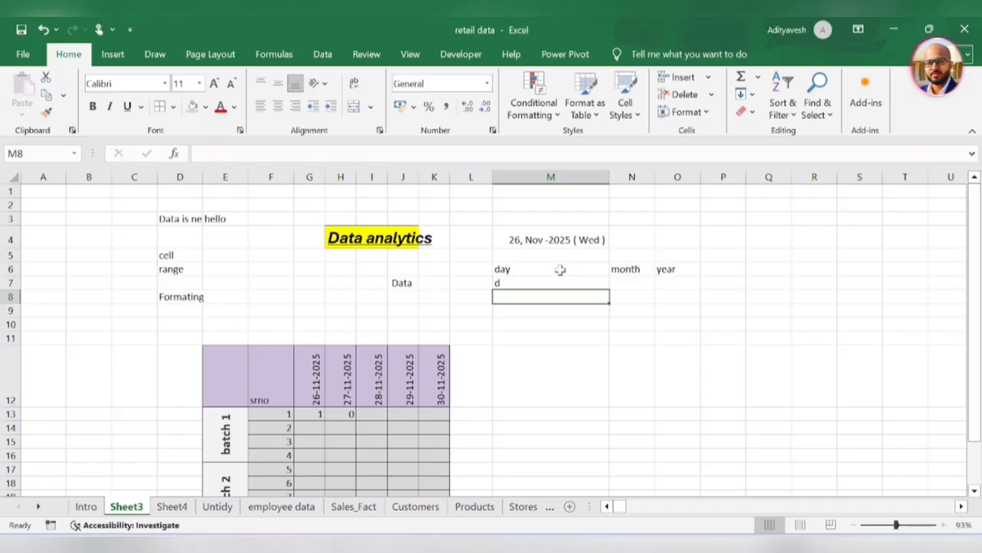
{"action": "type", "text": "dd"}
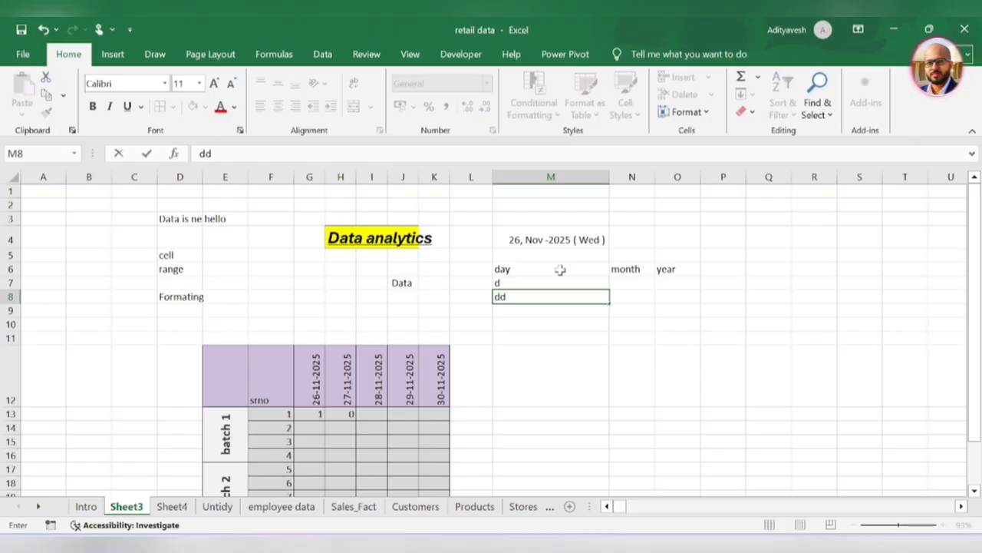
{"action": "key", "text": "Return"}
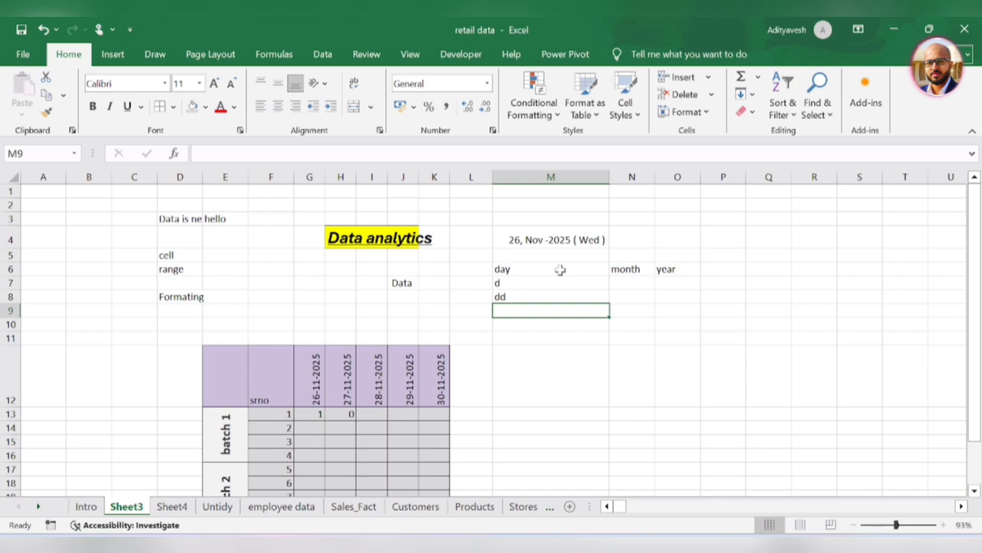
Add the day format codes ddd and dddd in cells M9 and M10.
{"action": "key", "text": "Up"}
{"action": "key", "text": "Up"}
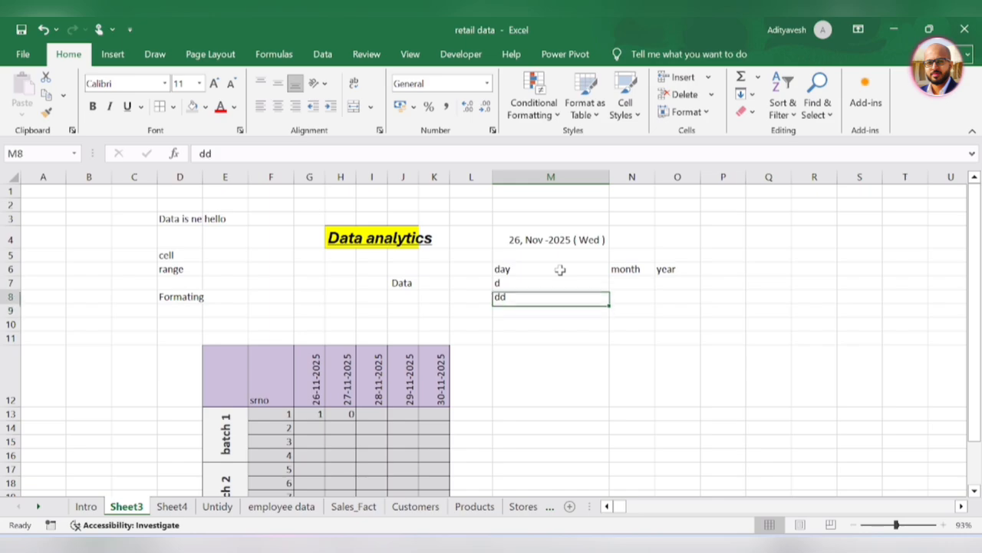
{"action": "key", "text": "Down"}
{"action": "key", "text": "Down"}
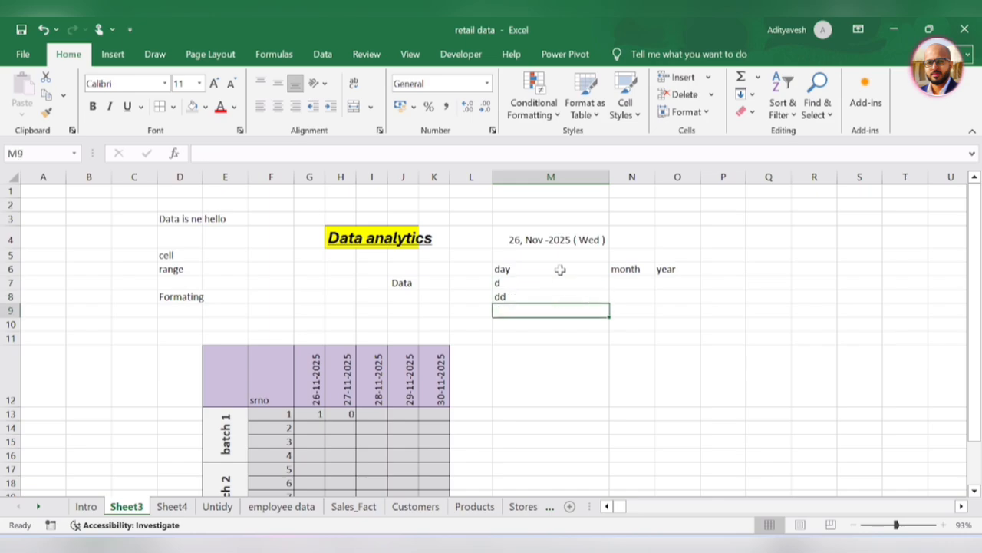
{"action": "type", "text": "ddd"}
{"action": "key", "text": "Return"}
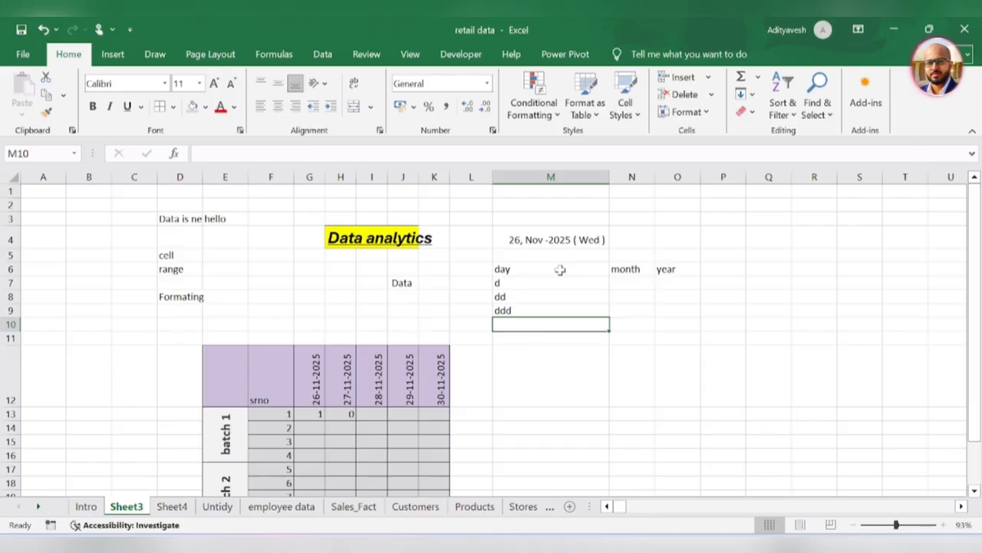
{"action": "type", "text": "dddd"}
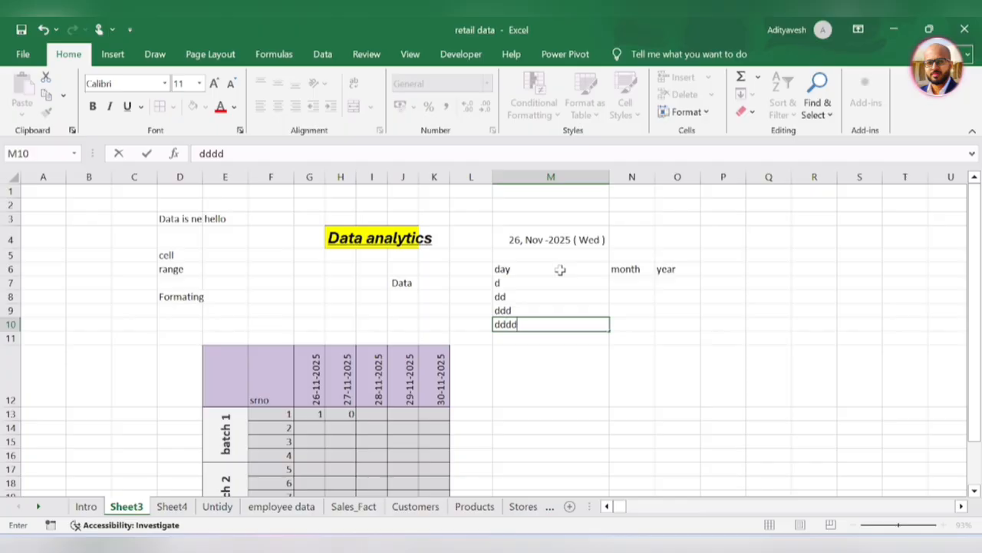
{"action": "key", "text": "ctrl+Return"}
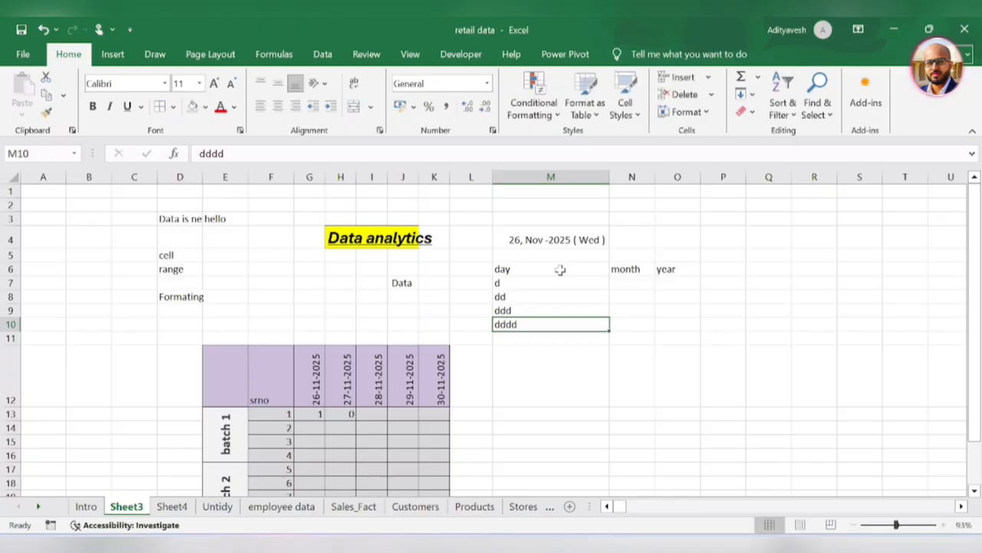
Enter the month format codes m and mm in cells N7 and N8 under the month heading.
{"action": "key", "text": "Up"}
{"action": "key", "text": "Right"}
{"action": "key", "text": "Up"}
{"action": "key", "text": "Up"}
{"action": "type", "text": "m"}
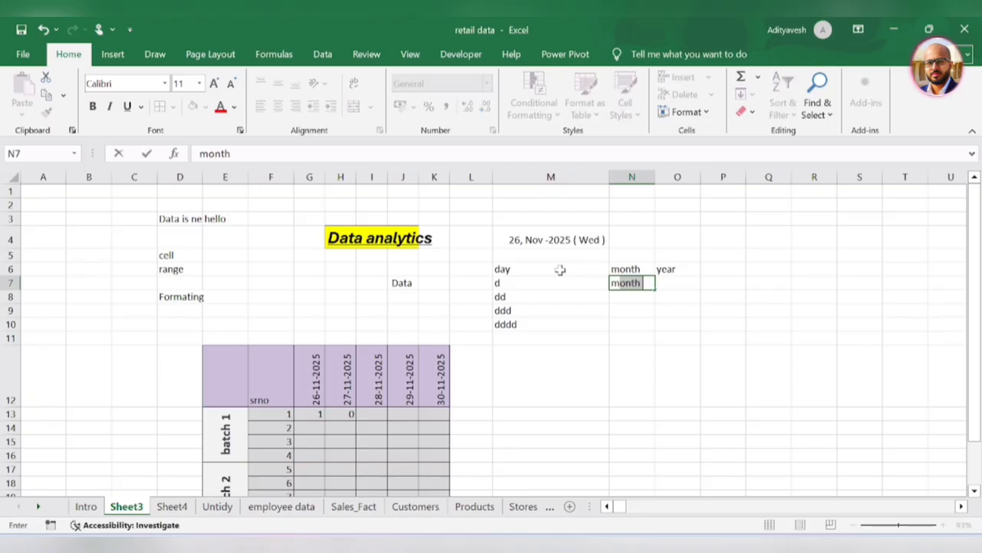
{"action": "key", "text": "Delete"}
{"action": "key", "text": "Return"}
{"action": "type", "text": "mm"}
{"action": "key", "text": "Return"}
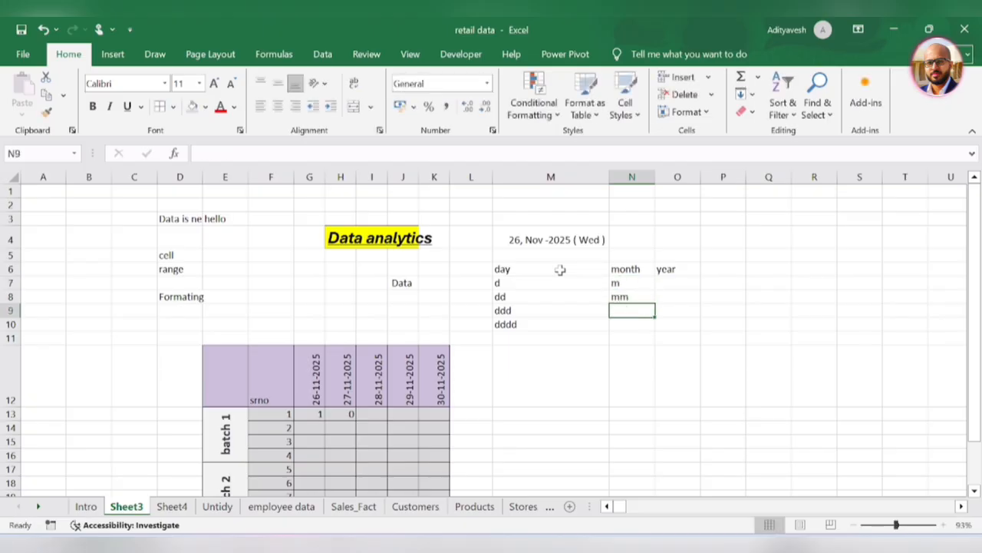
Add the month format codes mmm and mmmm in cells N9 and N10.
{"action": "type", "text": "mmmm"}
{"action": "key", "text": "Return"}
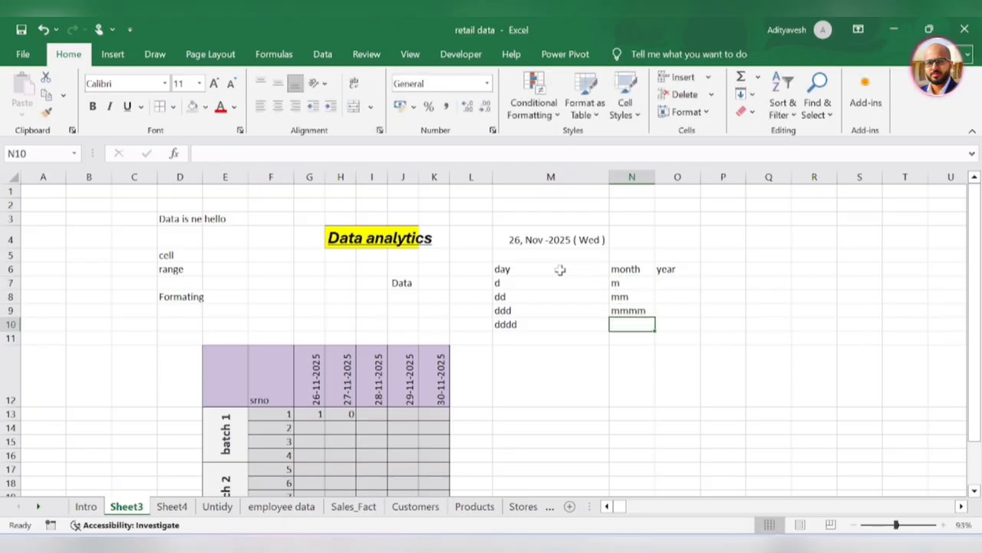
{"action": "type", "text": "mmmm"}
{"action": "left_click", "coordinate": [651, 308]}
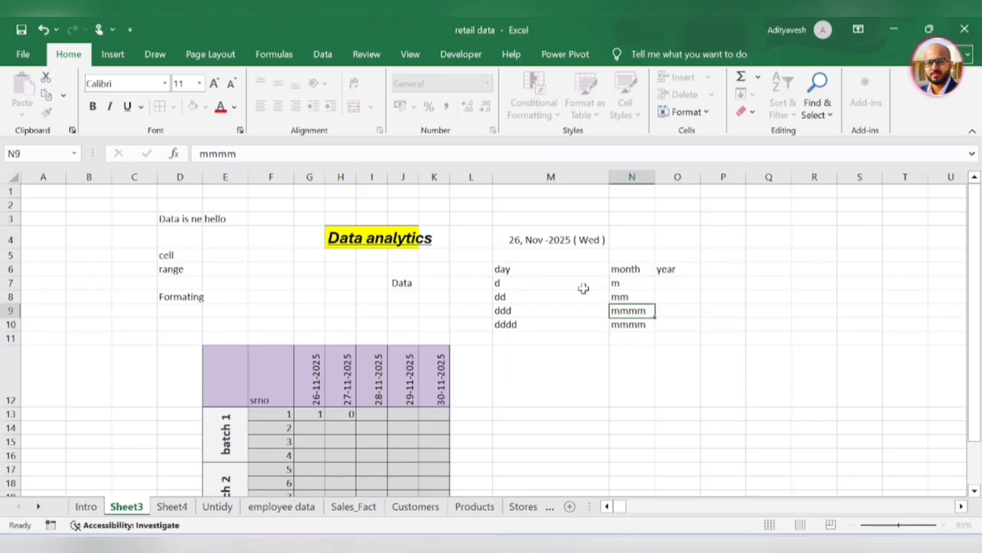
{"action": "left_click", "coordinate": [261, 156]}
{"action": "key", "text": "Return"}
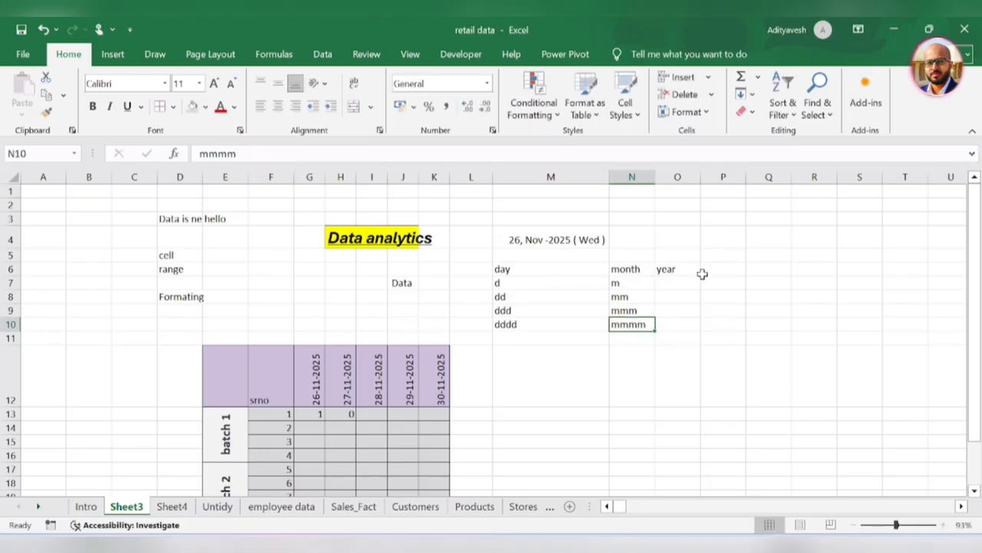
{"action": "left_click", "coordinate": [635, 310]}
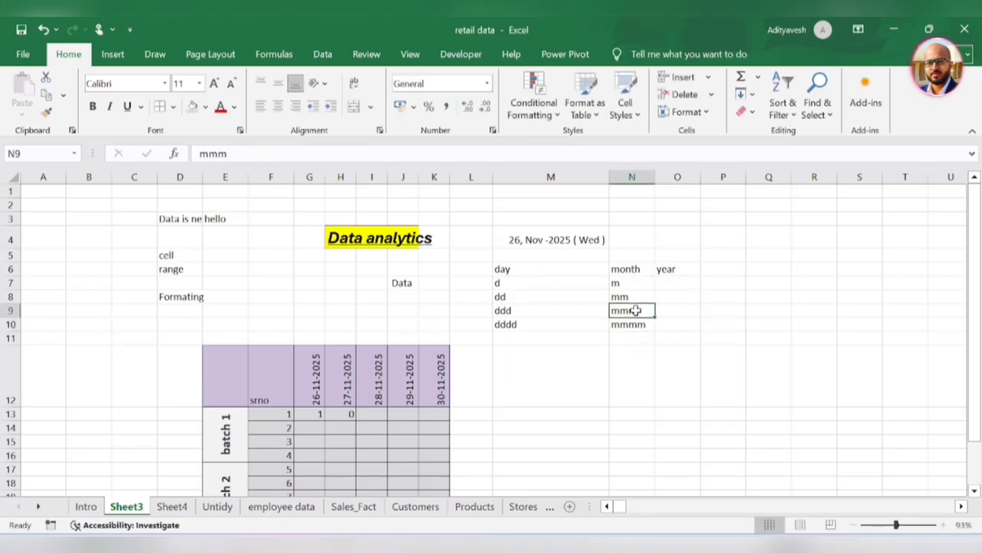
{"action": "left_click", "coordinate": [636, 323]}
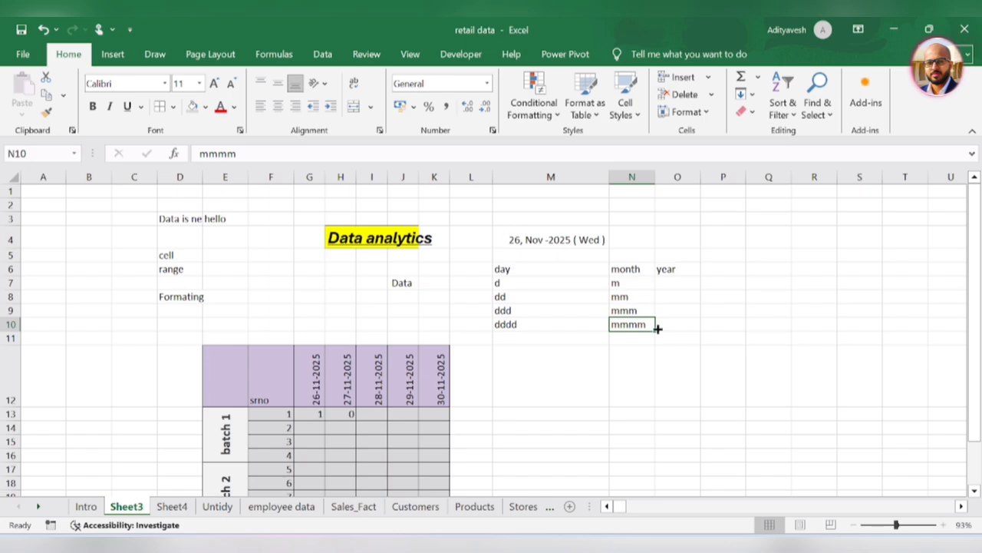
Enter the year format codes yy and yyyy in cells O7 and O8 under the year heading.
{"action": "left_click", "coordinate": [673, 284]}
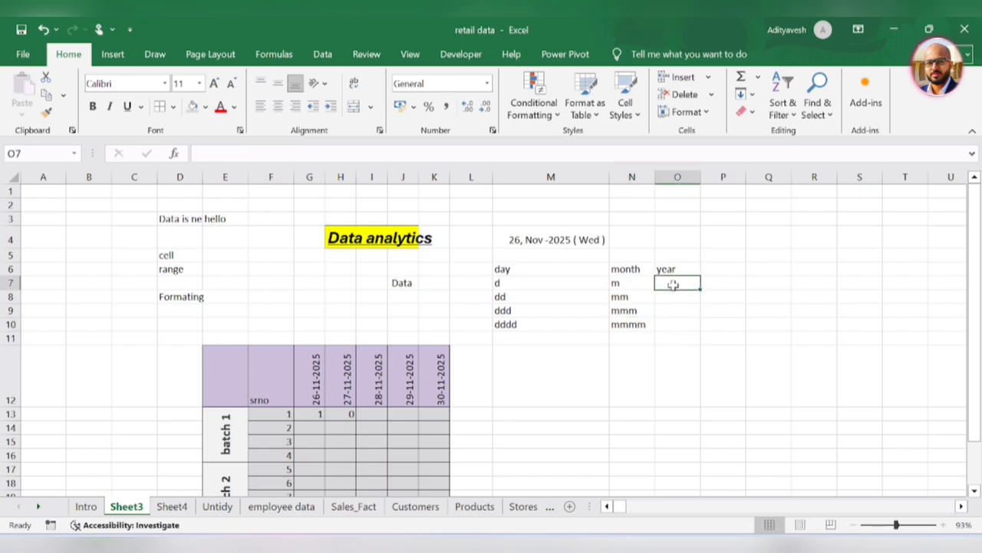
{"action": "type", "text": "yy"}
{"action": "key", "text": "Return"}
{"action": "type", "text": "yyy"}
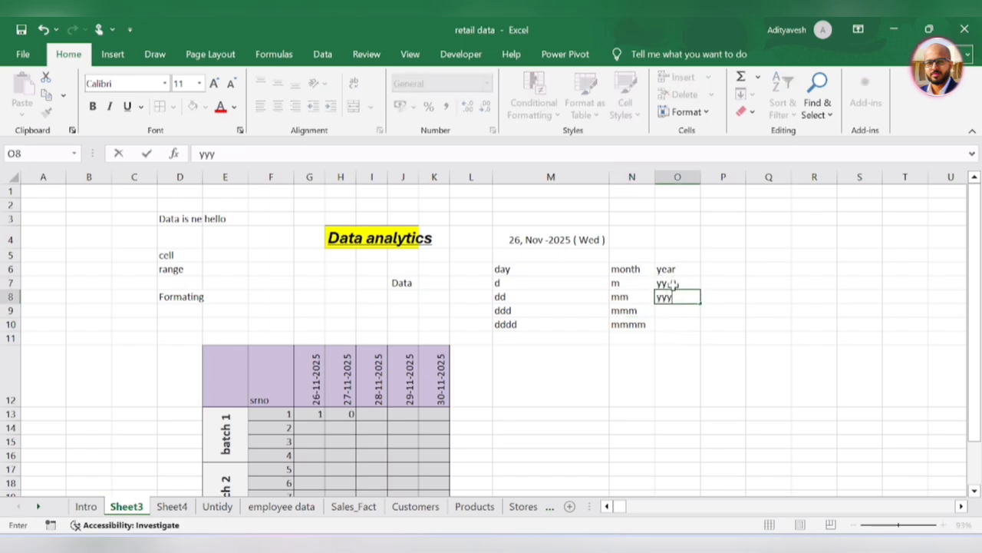
{"action": "key", "text": "Return"}
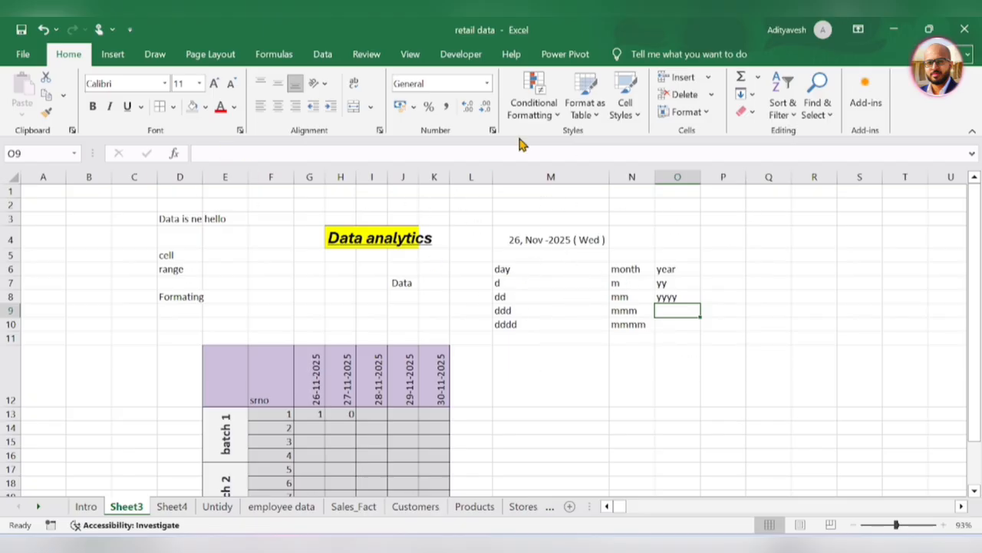
{"action": "left_click_drag", "start_coordinate": [691, 356], "coordinate": [621, 352]}
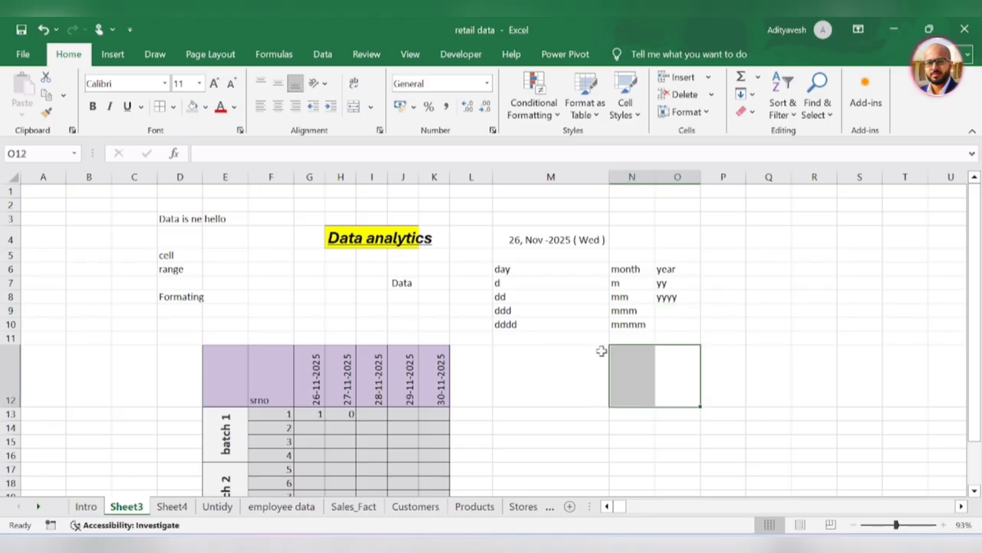
{"action": "left_click_drag", "start_coordinate": [761, 339], "coordinate": [755, 365]}
{"action": "scroll", "coordinate": [576, 382], "scroll_direction": "down", "scroll_amount": 1}
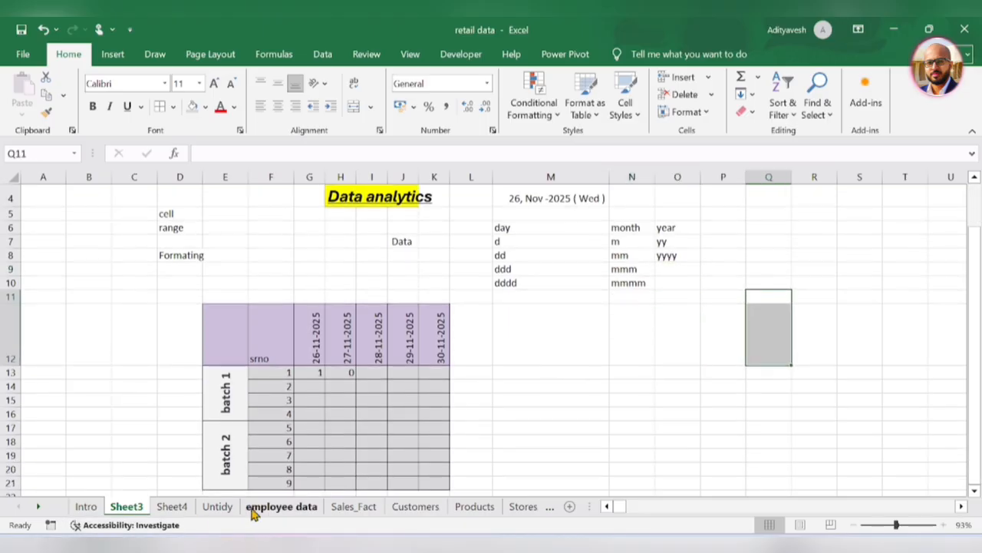
Format the Salary column on the employee data sheet as Number and widen the column.
{"action": "left_click", "coordinate": [219, 508]}
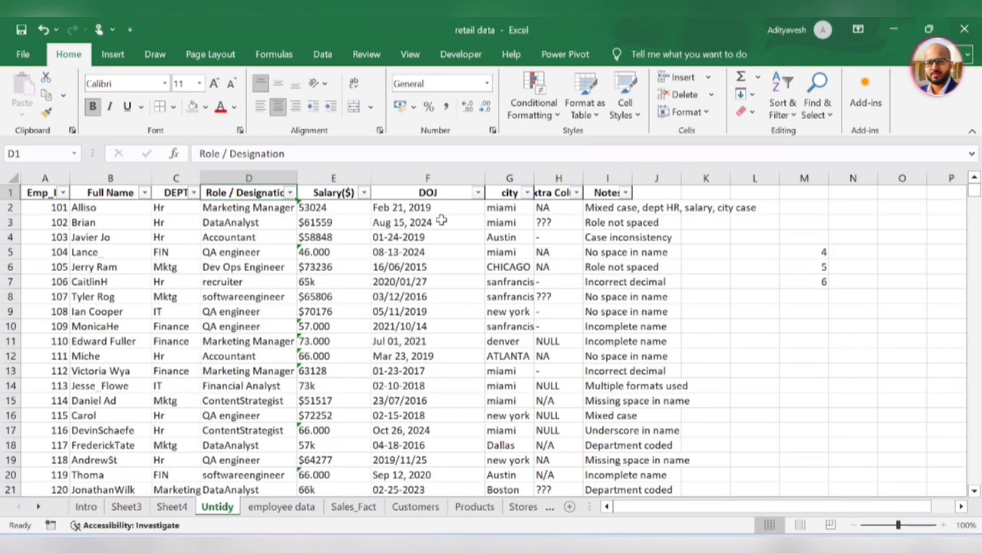
{"action": "left_click", "coordinate": [281, 507]}
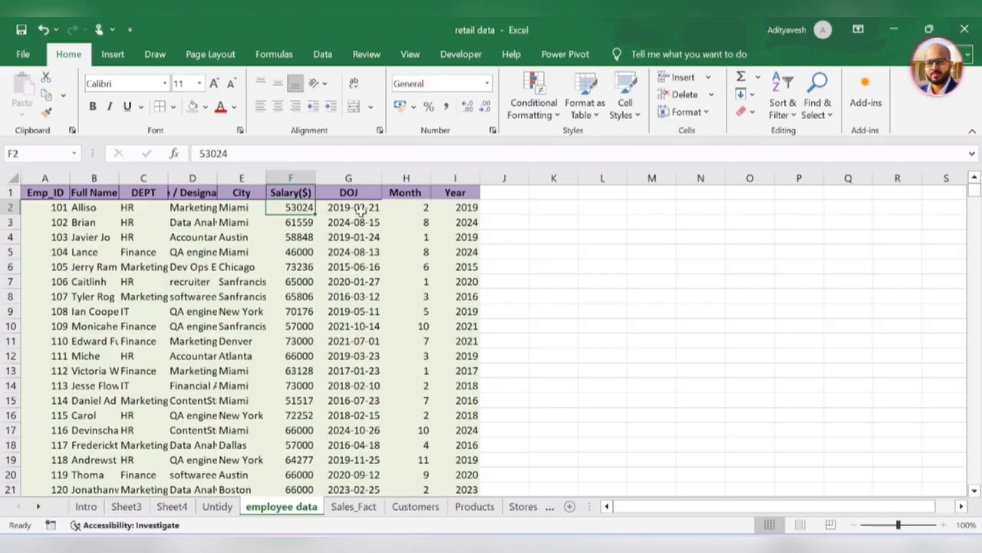
{"action": "left_click", "coordinate": [295, 176]}
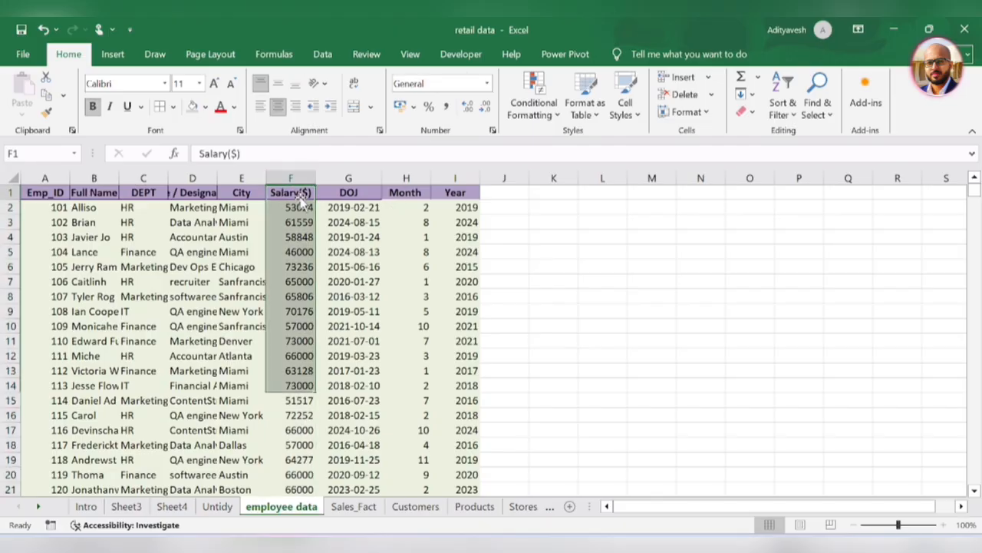
{"action": "left_click", "coordinate": [488, 86]}
{"action": "left_click", "coordinate": [462, 146]}
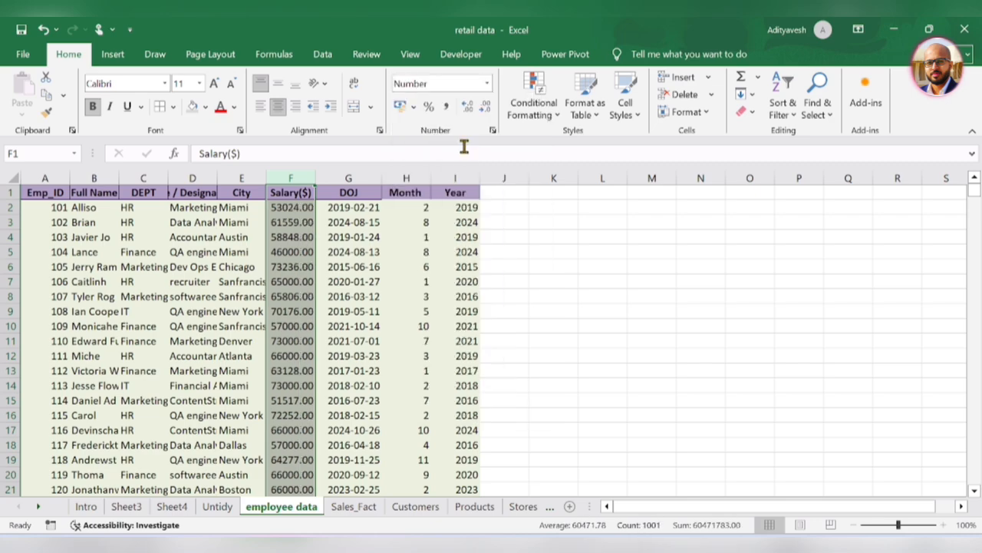
{"action": "left_click_drag", "start_coordinate": [315, 177], "coordinate": [366, 178]}
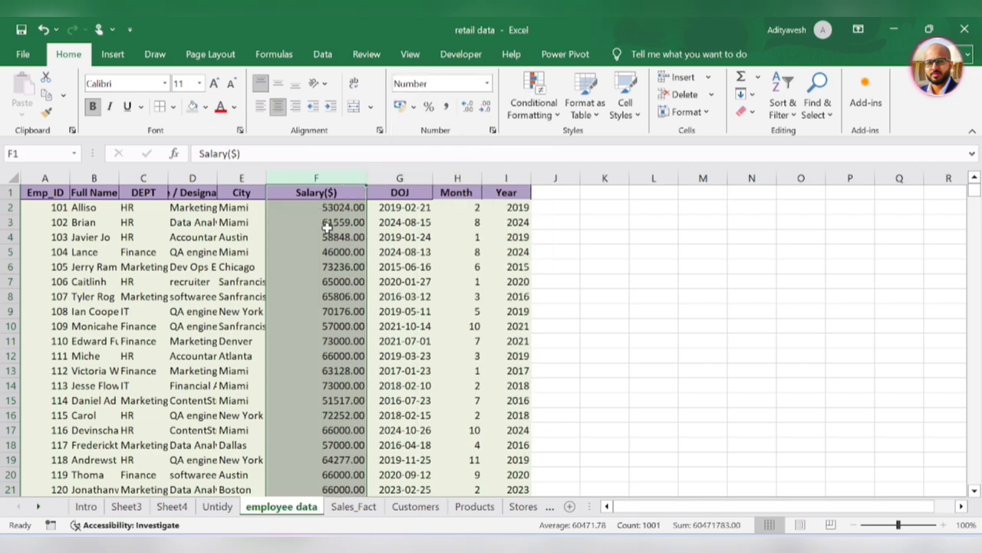
Apply comma-separated thousands to the Salary column and reduce it to no decimal places.
{"action": "left_click", "coordinate": [445, 108]}
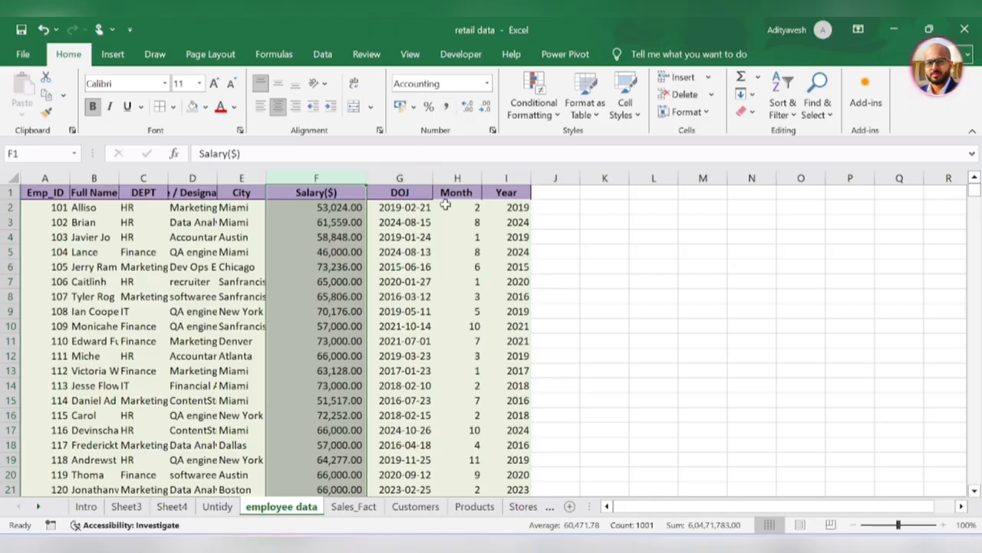
{"action": "left_click", "coordinate": [482, 109]}
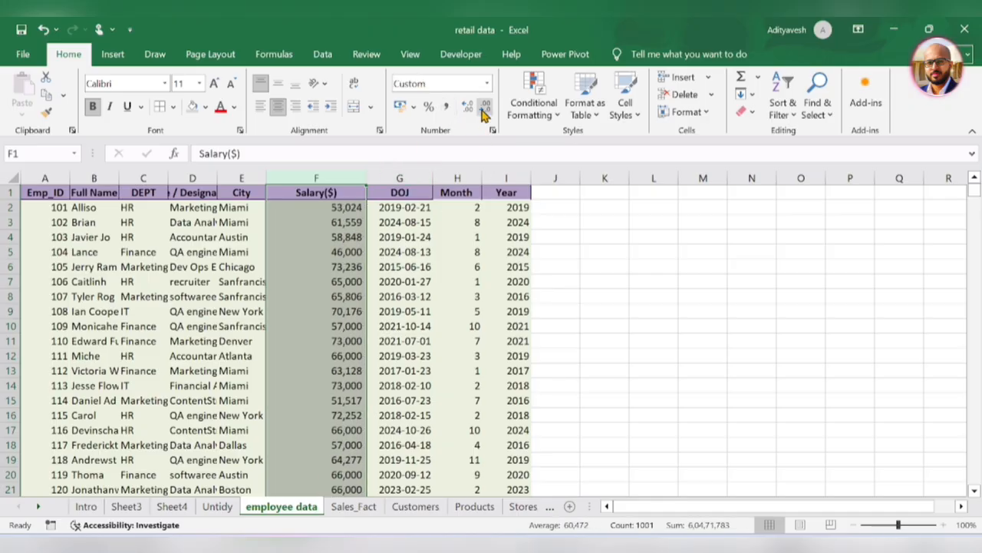
{"action": "left_click", "coordinate": [486, 109]}
{"action": "left_click", "coordinate": [486, 109]}
{"action": "left_click", "coordinate": [486, 109]}
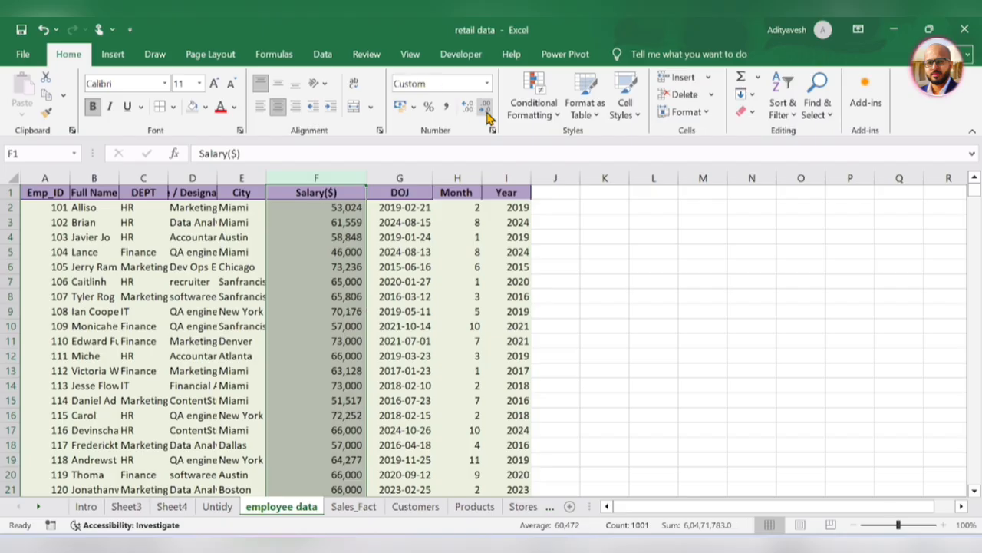
{"action": "left_click", "coordinate": [468, 107]}
{"action": "left_click", "coordinate": [485, 109]}
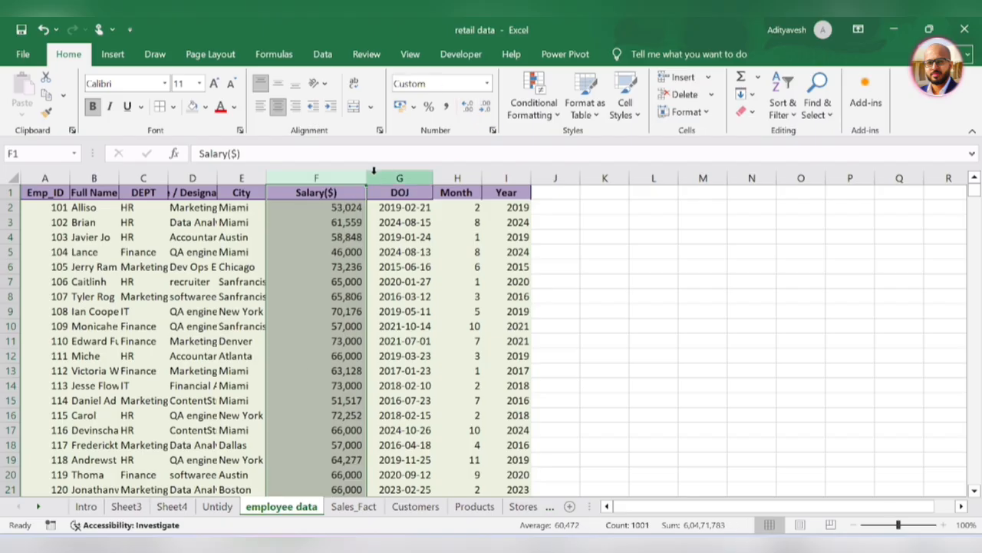
Try the ₹ English (India), $ English (United States) and £ English (United Kingdom) accounting formats on the Salary column.
{"action": "left_click", "coordinate": [413, 112]}
{"action": "left_click", "coordinate": [414, 127]}
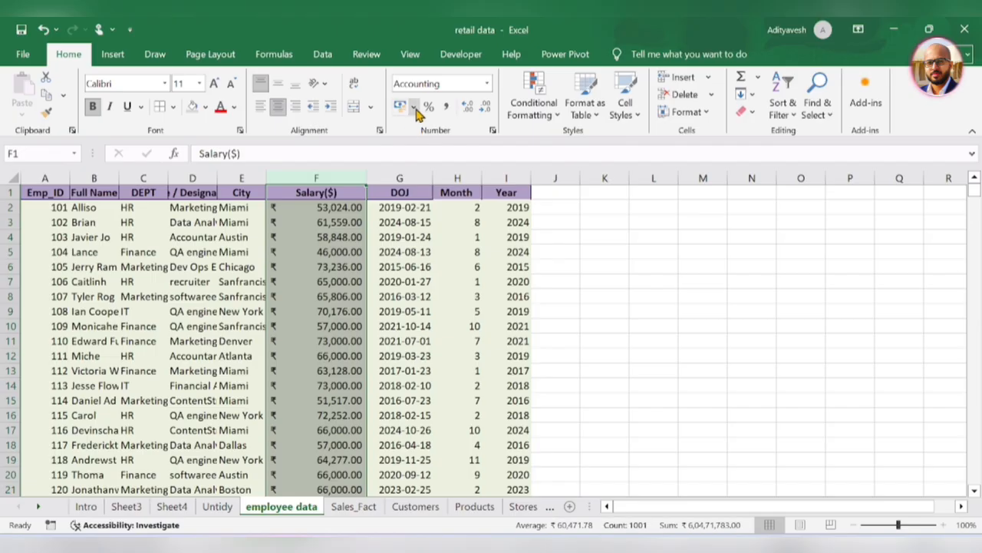
{"action": "left_click", "coordinate": [415, 112]}
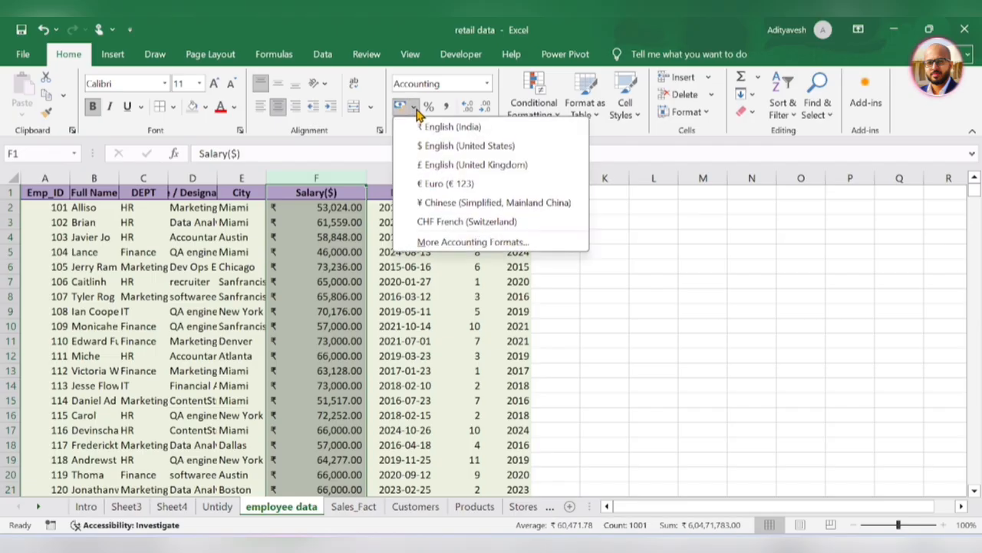
{"action": "left_click", "coordinate": [428, 143]}
{"action": "left_click", "coordinate": [413, 107]}
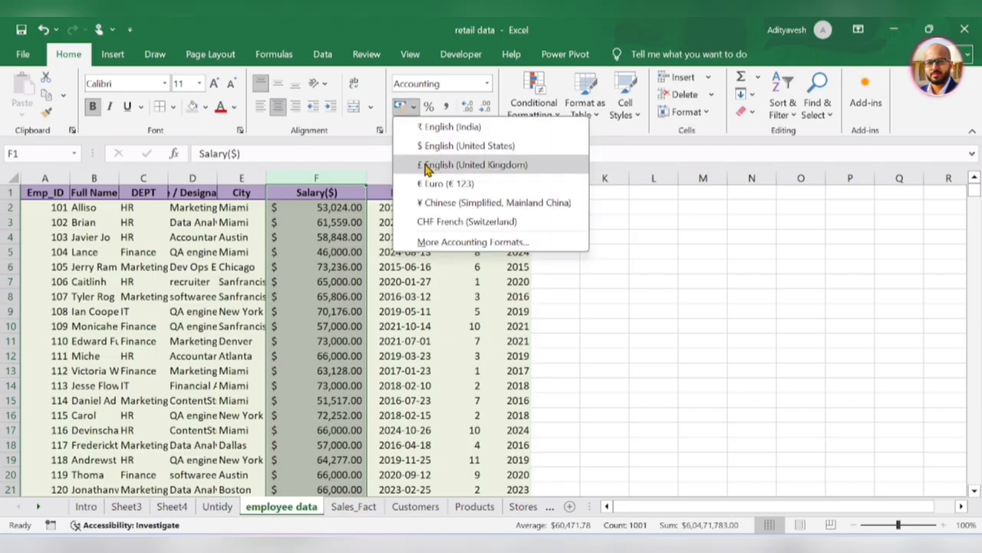
{"action": "left_click", "coordinate": [426, 165]}
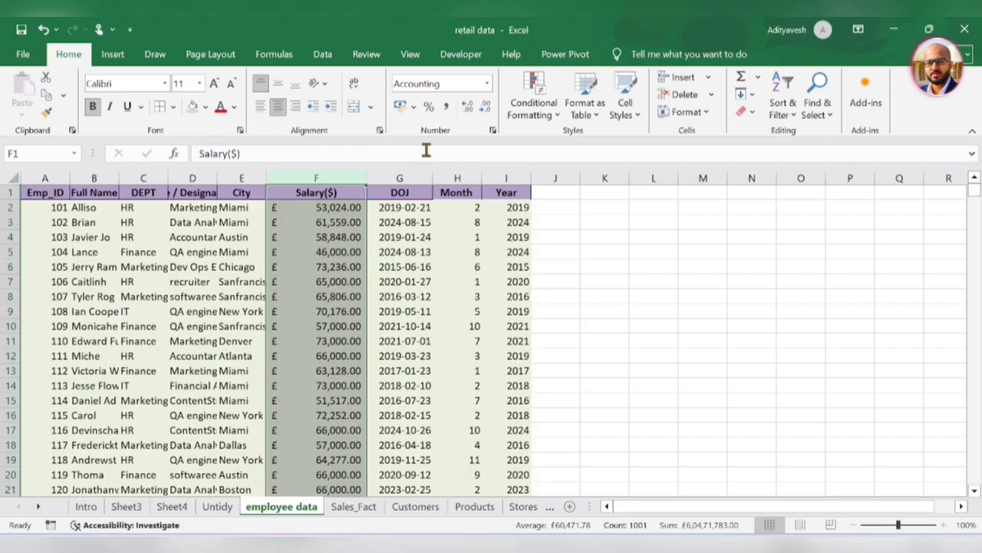
Apply the ₹ English (India) accounting format to the Salary column.
{"action": "left_click", "coordinate": [414, 108]}
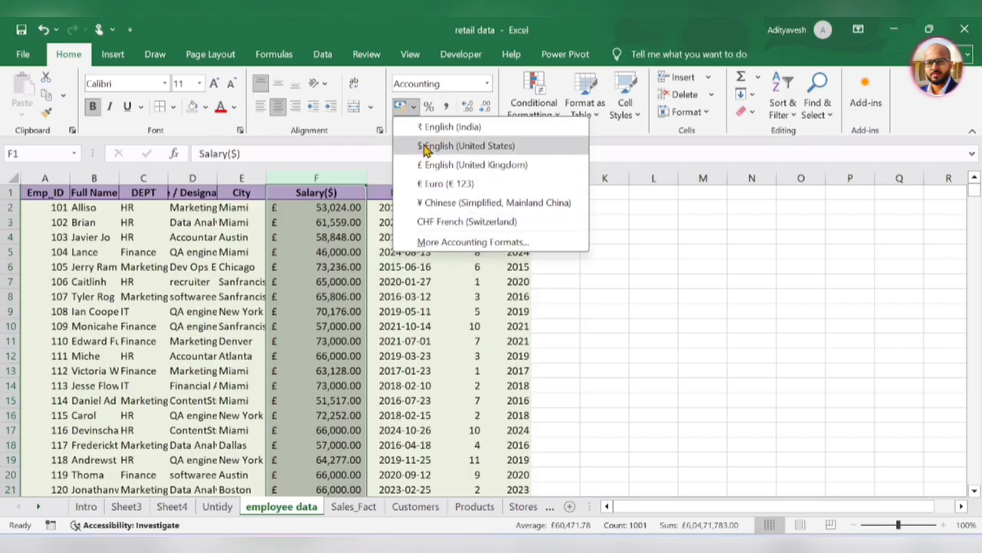
{"action": "left_click", "coordinate": [415, 126]}
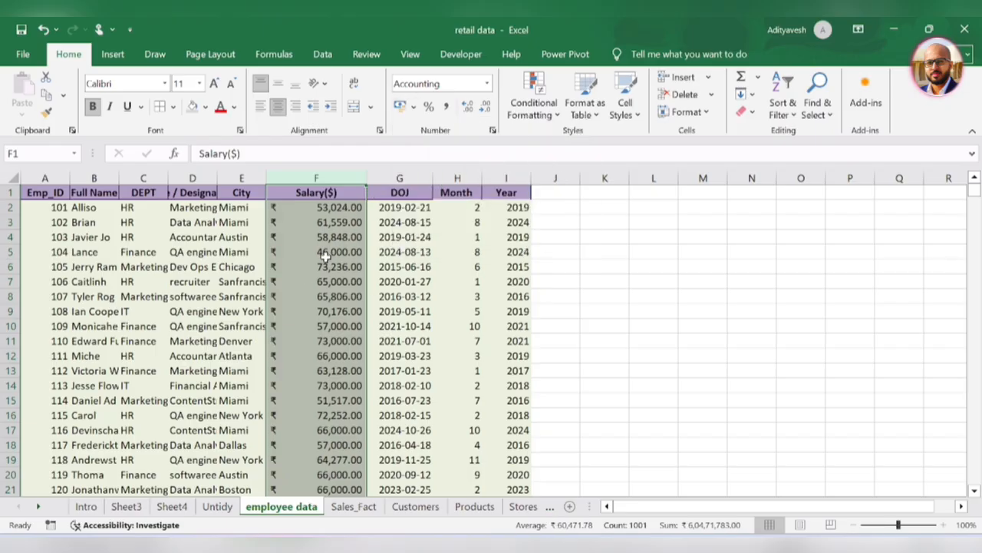
{"action": "left_click", "coordinate": [336, 220]}
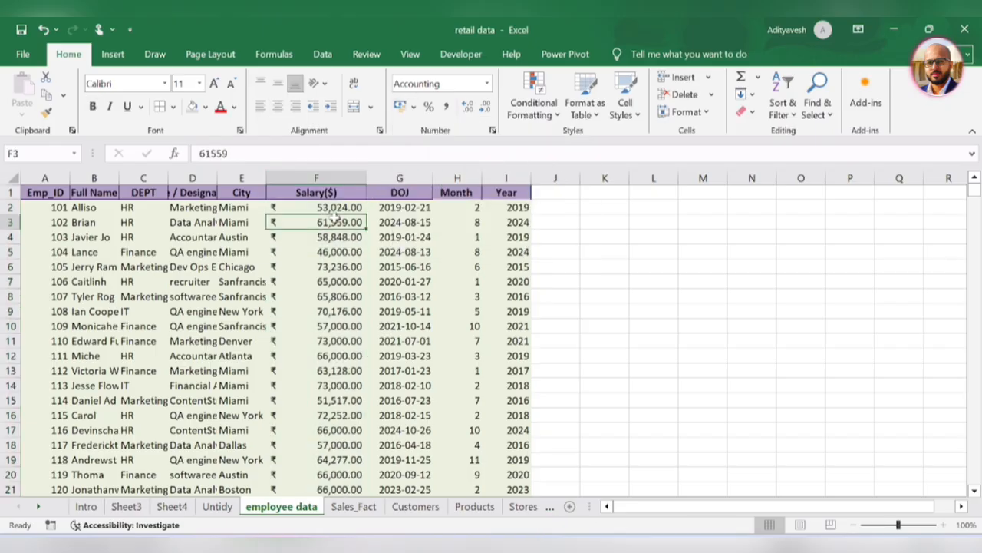
{"action": "left_click", "coordinate": [328, 208]}
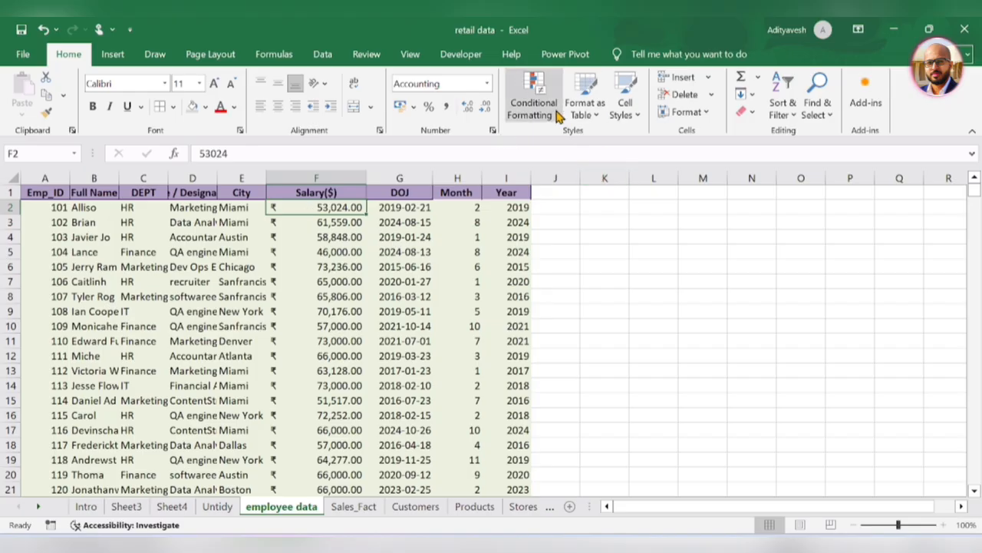
{"action": "left_click", "coordinate": [326, 222]}
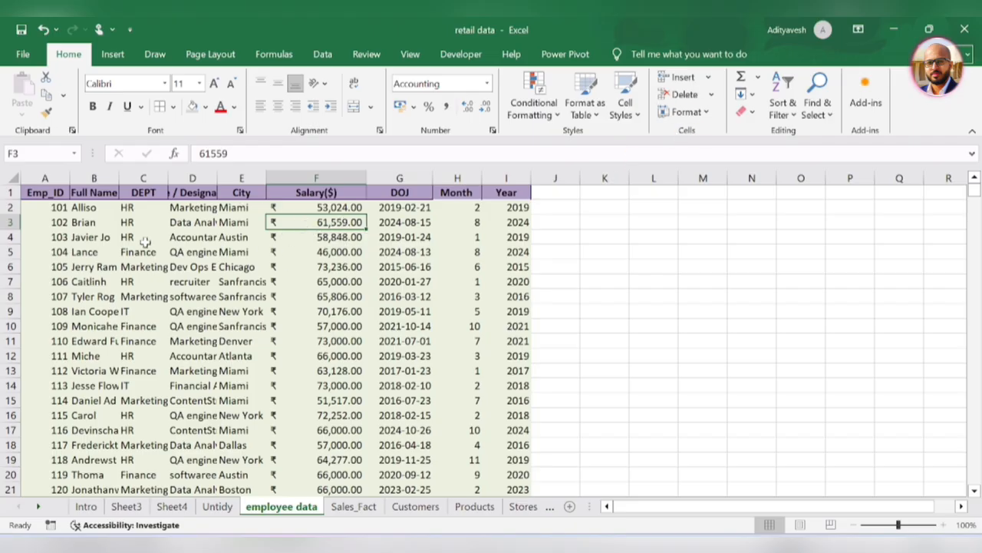
Insert blank cells at F15:K15 in the attendance table on Sheet3, shifting the existing cells down.
{"action": "left_click_drag", "start_coordinate": [68, 221], "coordinate": [506, 237]}
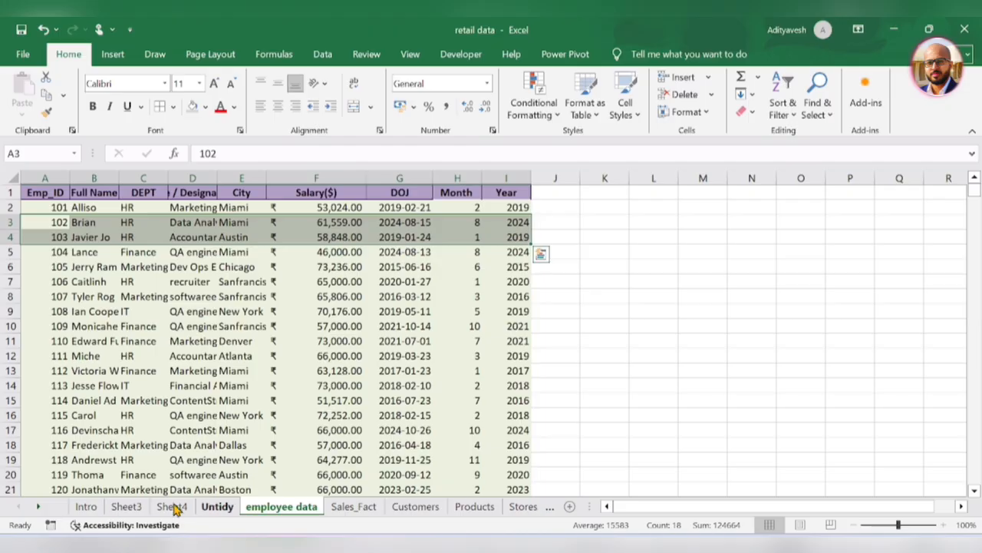
{"action": "left_click", "coordinate": [90, 509]}
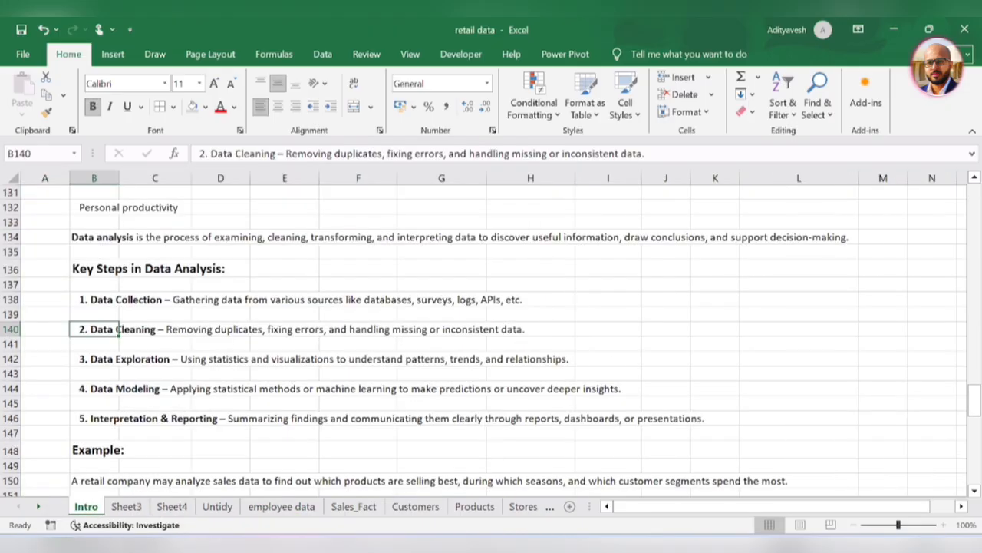
{"action": "left_click", "coordinate": [125, 510]}
{"action": "left_click", "coordinate": [547, 284]}
{"action": "scroll", "coordinate": [330, 369], "scroll_direction": "down", "scroll_amount": 1}
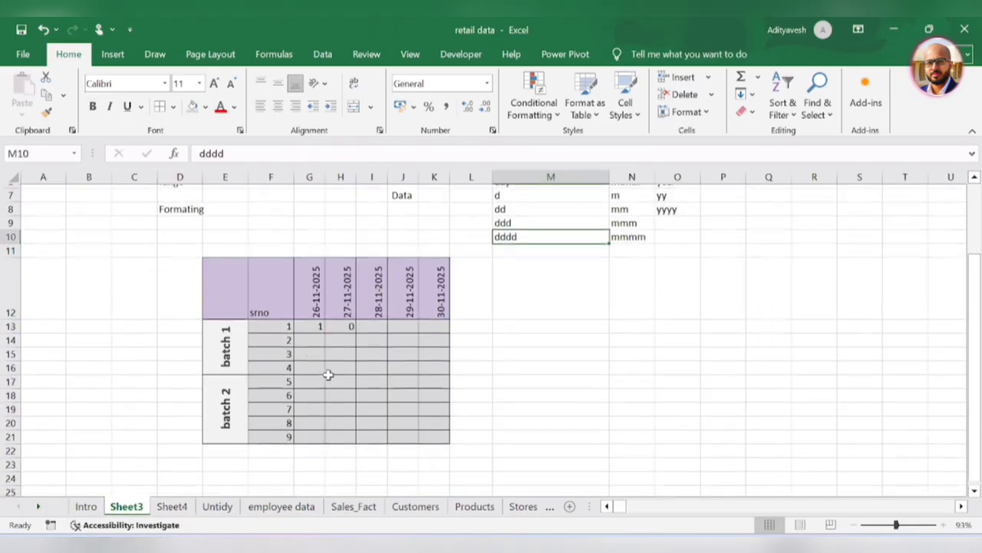
{"action": "left_click_drag", "start_coordinate": [284, 361], "coordinate": [446, 361]}
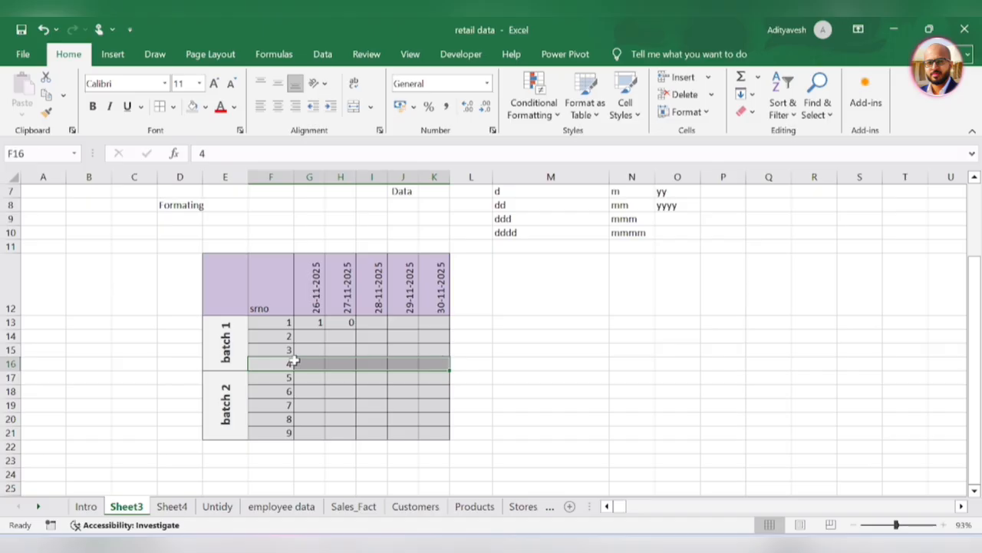
{"action": "left_click_drag", "start_coordinate": [268, 351], "coordinate": [431, 350]}
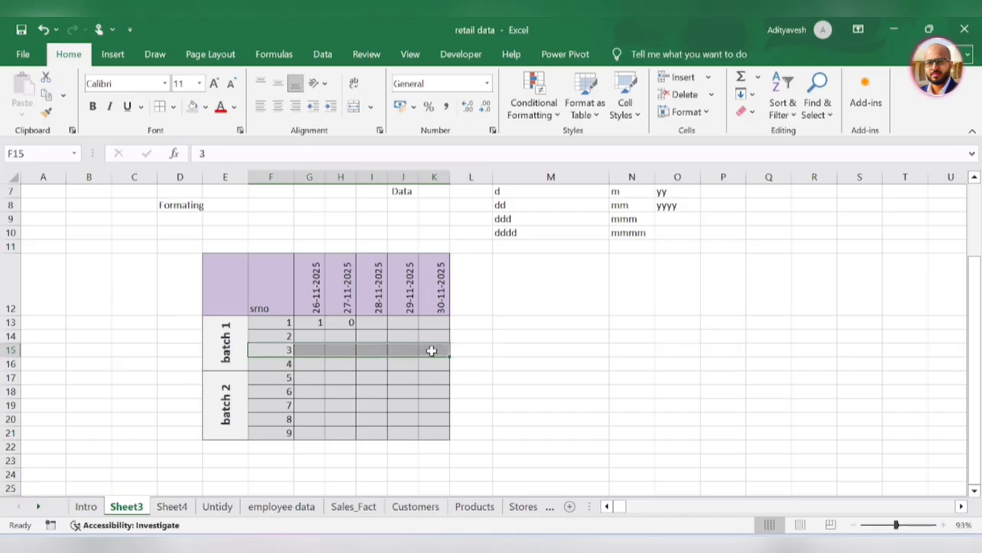
{"action": "left_click", "coordinate": [708, 80]}
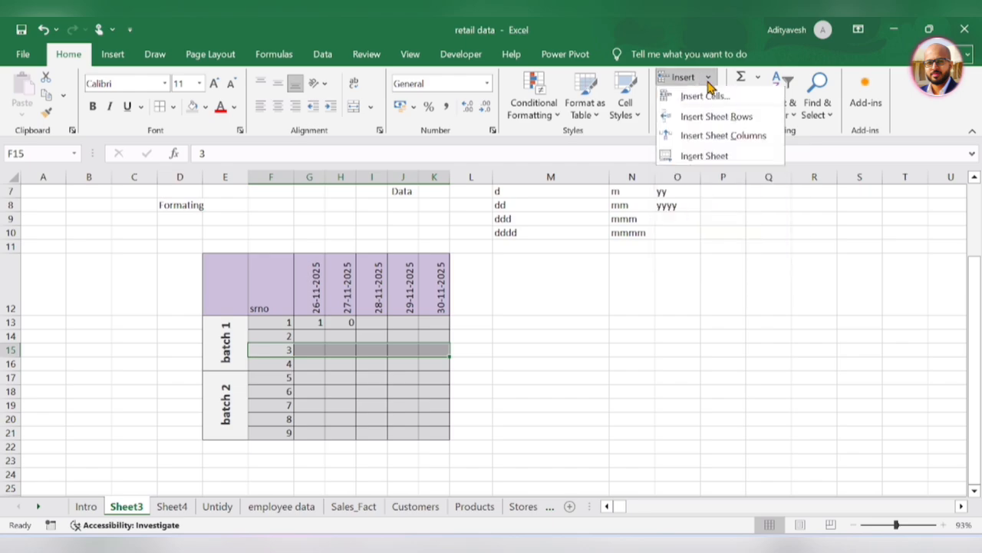
{"action": "left_click", "coordinate": [710, 98]}
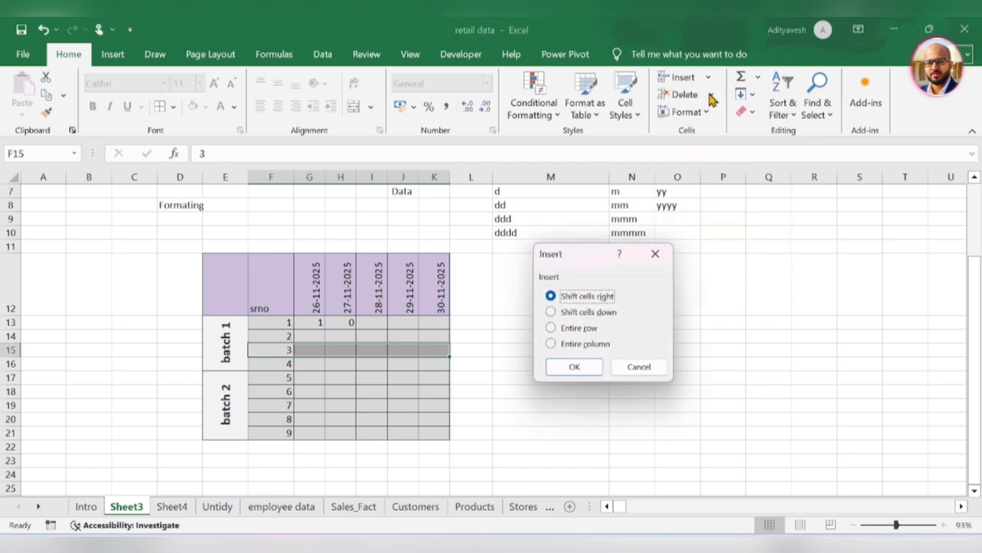
{"action": "left_click", "coordinate": [594, 313]}
{"action": "left_click", "coordinate": [574, 366]}
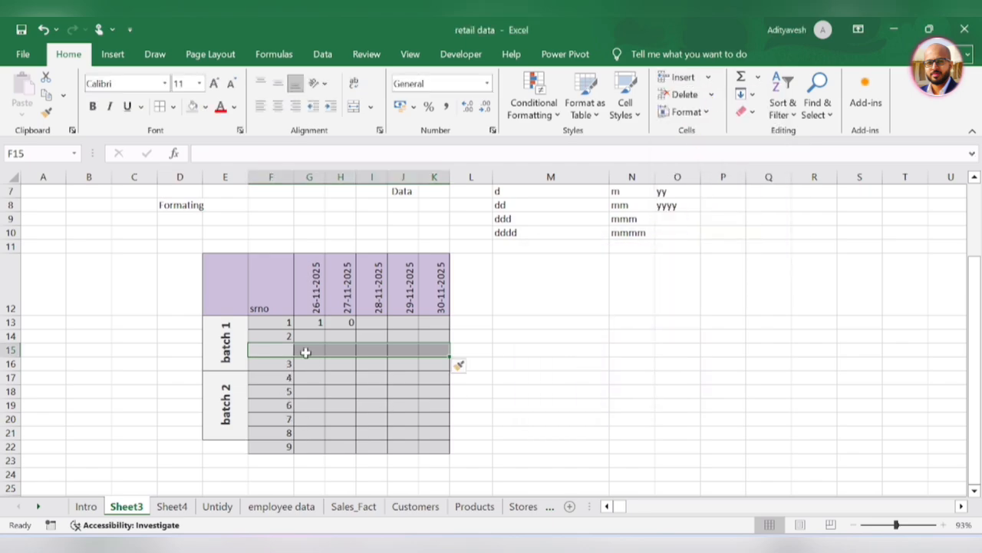
Undo the cell insertion, and bring up the cell insertion options for G15 without applying them.
{"action": "left_click", "coordinate": [303, 350]}
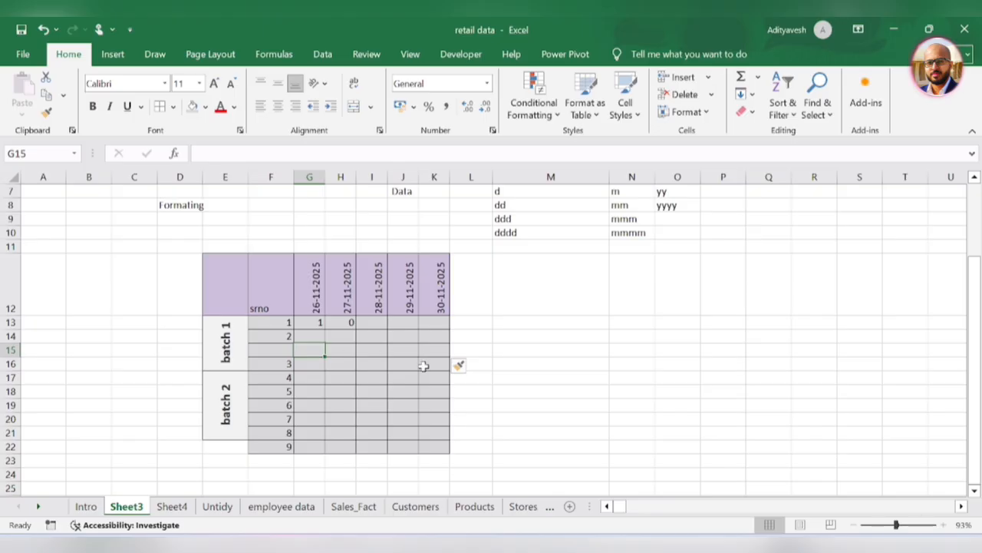
{"action": "key", "text": "ctrl+z"}
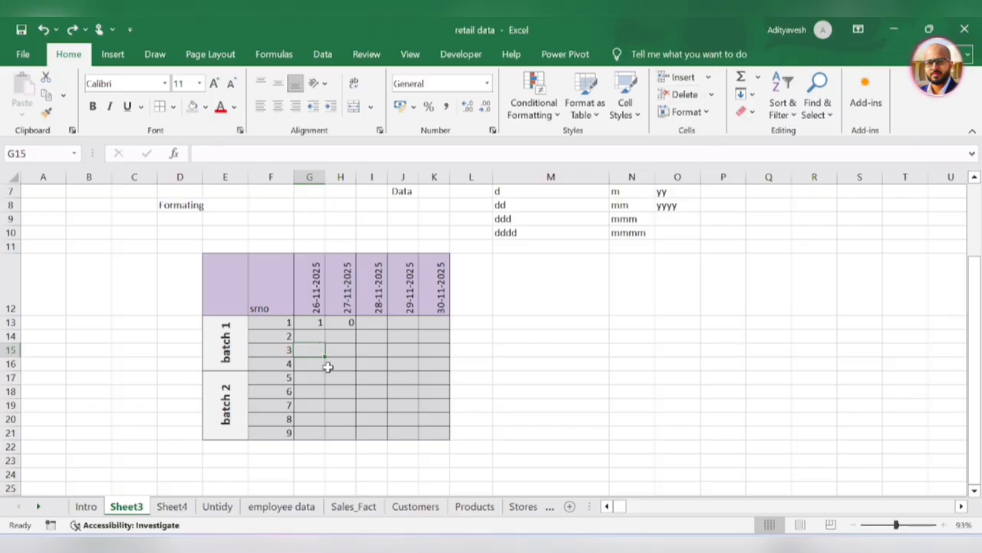
{"action": "key", "text": "ctrl+shift+plus"}
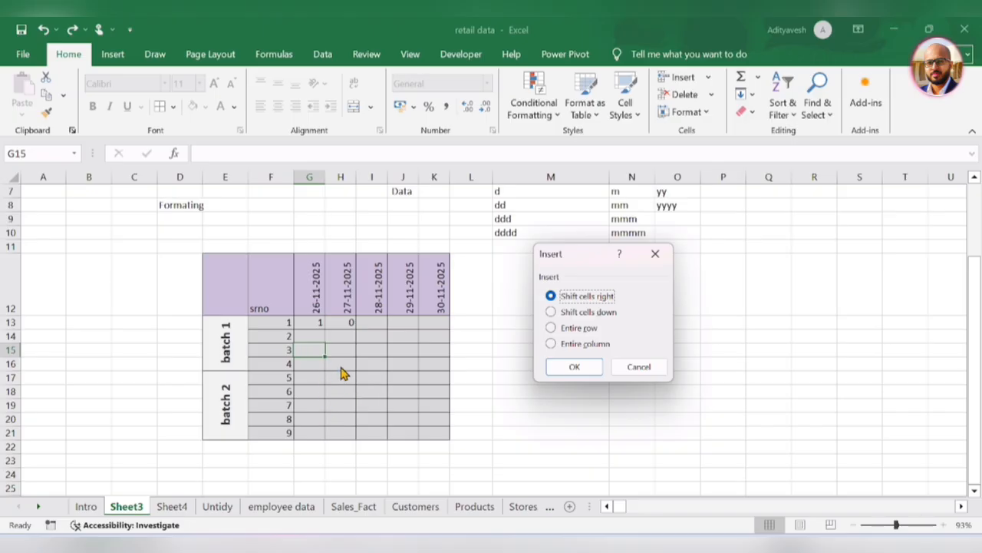
{"action": "left_click", "coordinate": [643, 366]}
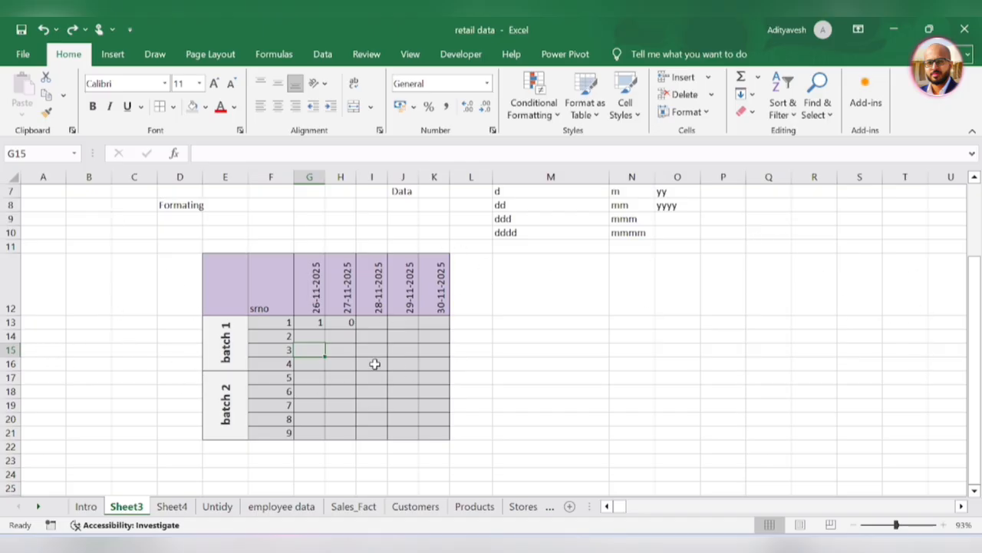
{"action": "left_click_drag", "start_coordinate": [432, 350], "coordinate": [285, 349]}
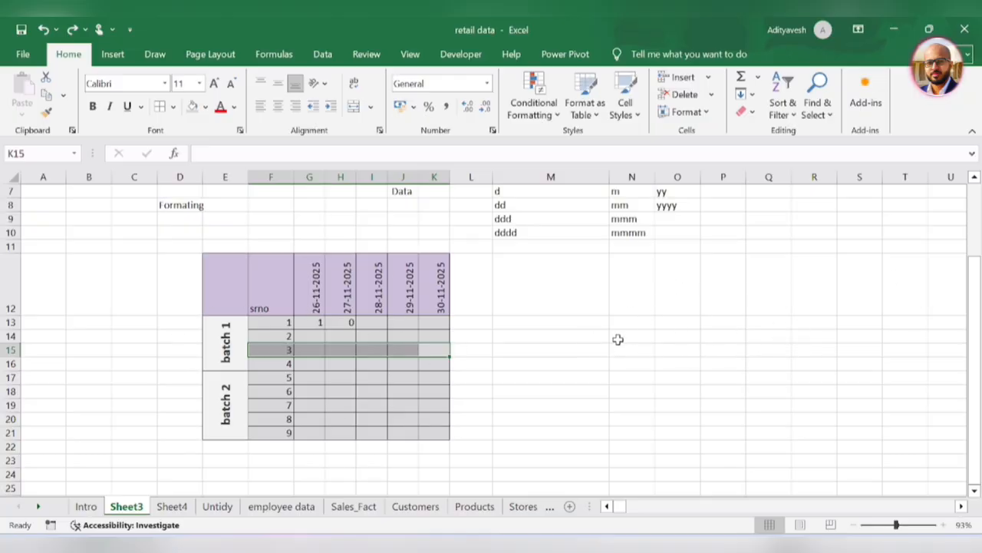
{"action": "left_click", "coordinate": [596, 349]}
{"action": "scroll", "coordinate": [868, 215], "scroll_direction": "up", "scroll_amount": 1}
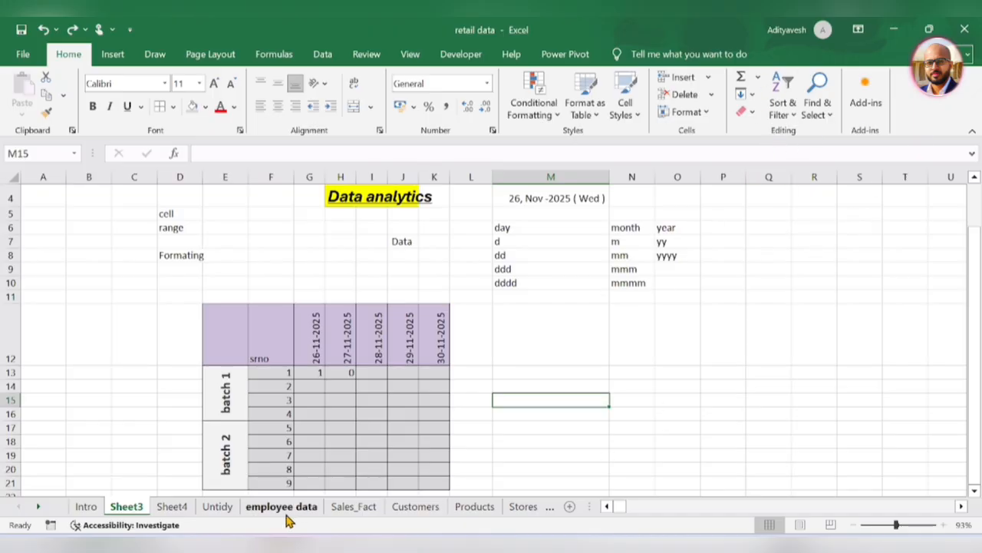
Look at the sort and filter options for the DOJ column on the employee data sheet.
{"action": "left_click", "coordinate": [259, 513]}
{"action": "left_click", "coordinate": [399, 192]}
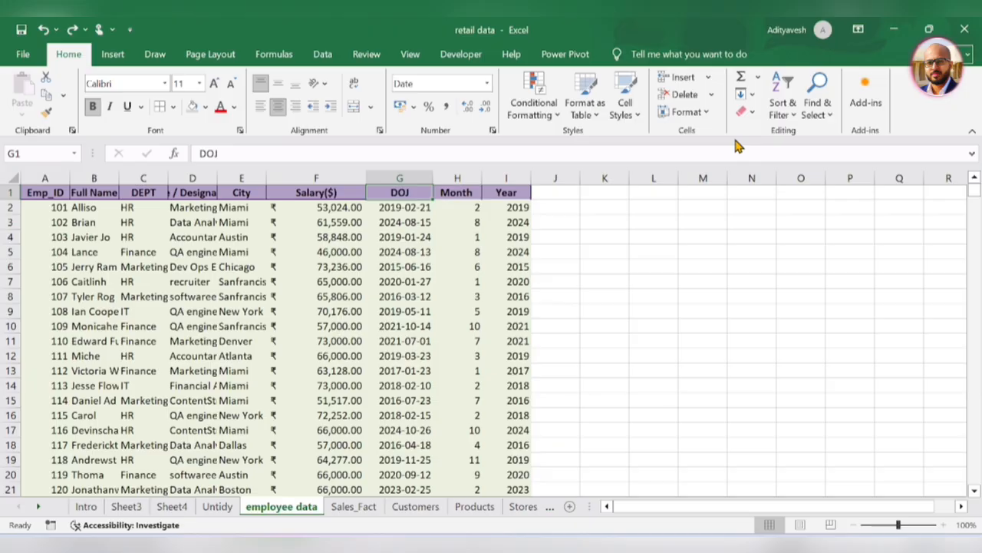
{"action": "left_click", "coordinate": [788, 115]}
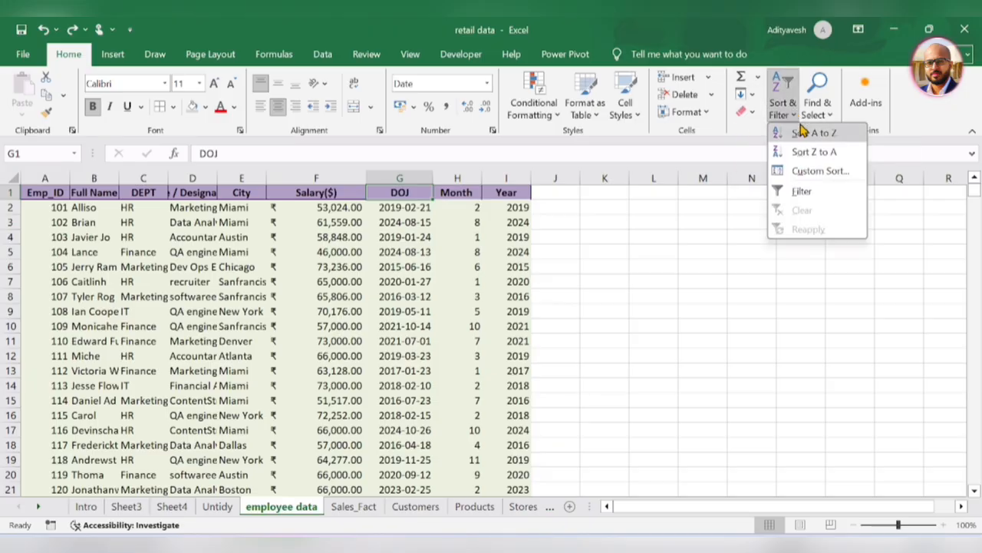
{"action": "left_click", "coordinate": [337, 190]}
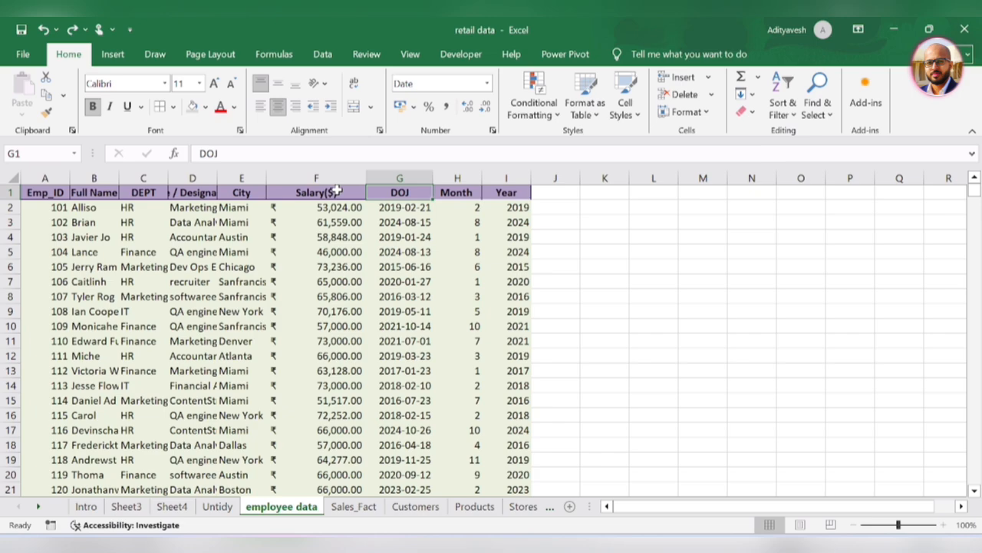
Sort the employee data by the Salary column from smallest to largest with the selection expanded, and undo the sort.
{"action": "left_click", "coordinate": [333, 189]}
{"action": "left_click", "coordinate": [332, 176]}
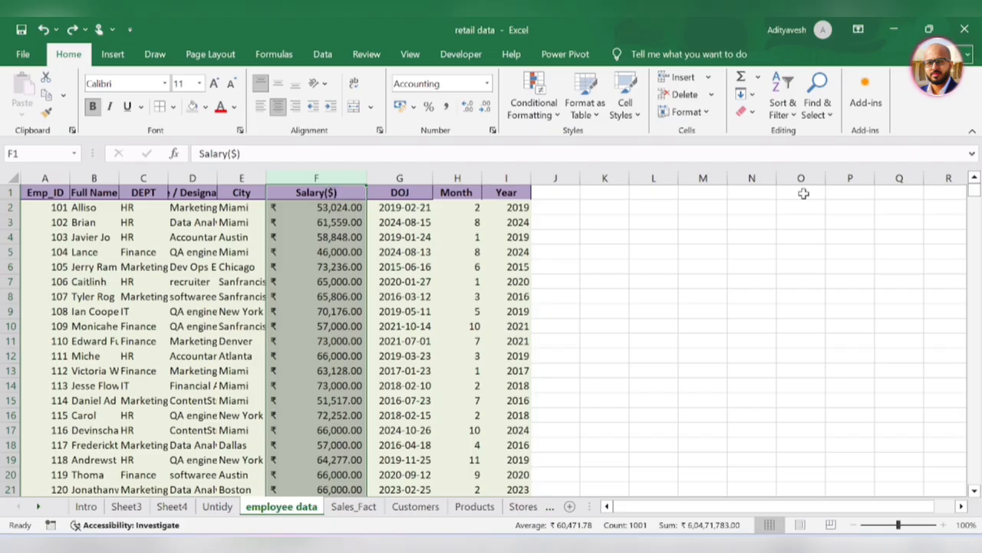
{"action": "left_click", "coordinate": [790, 107]}
{"action": "left_click", "coordinate": [818, 134]}
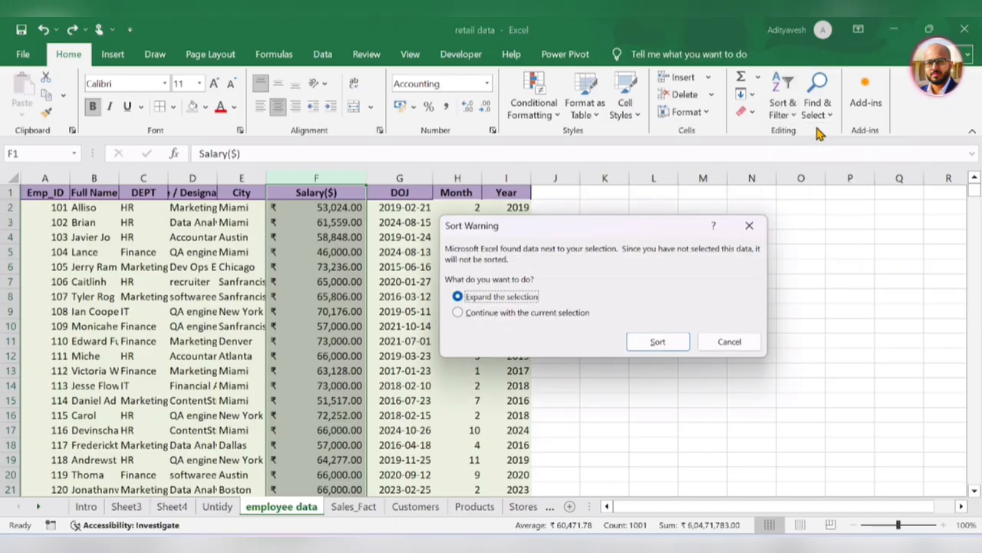
{"action": "left_click", "coordinate": [658, 342]}
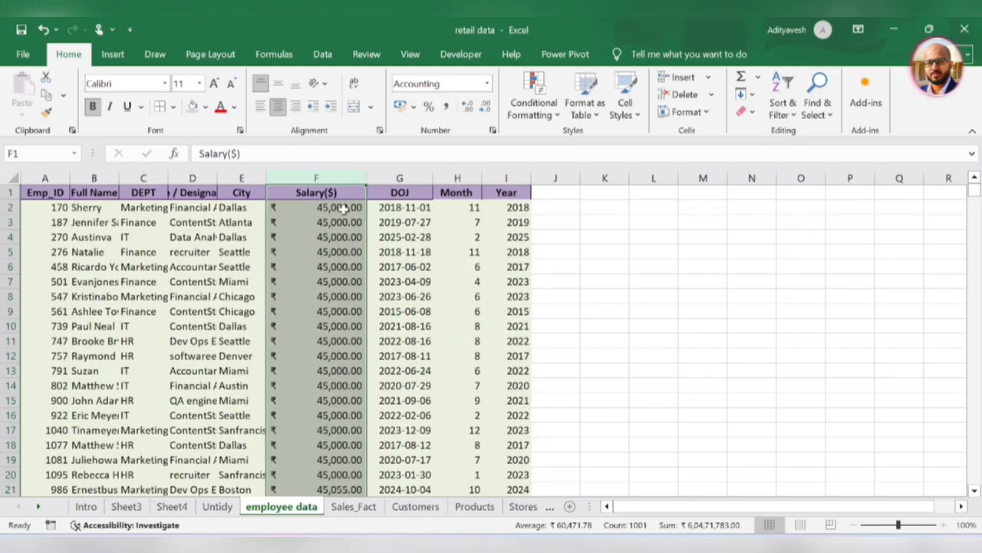
{"action": "key", "text": "ctrl+z"}
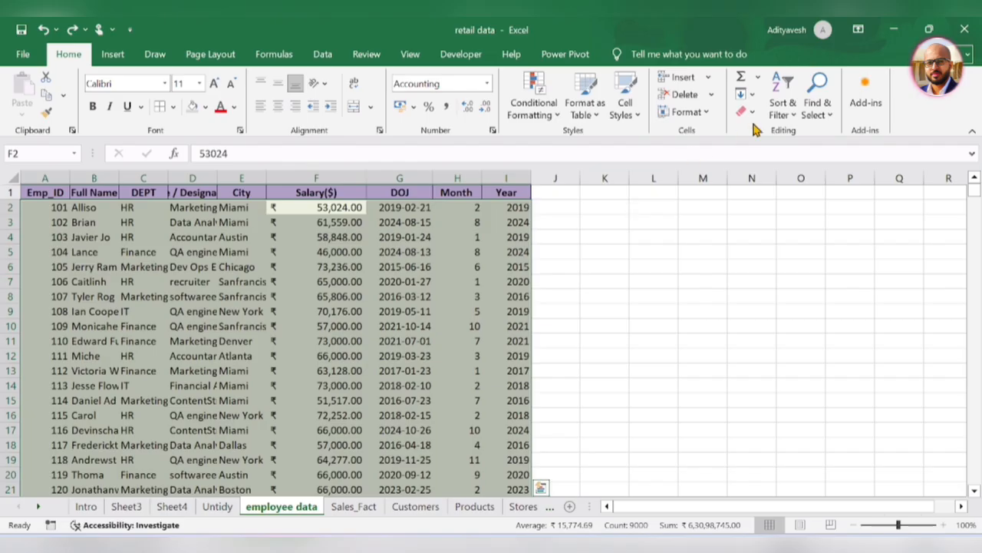
Turn on filtering for the employee table's header row and widen the Role / Designation and DEPT columns.
{"action": "left_click", "coordinate": [325, 192]}
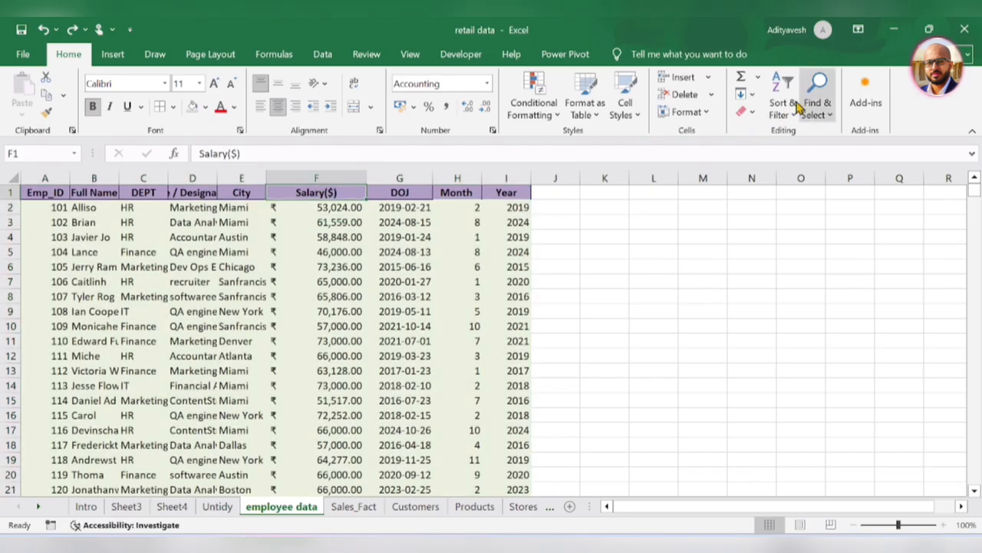
{"action": "left_click", "coordinate": [781, 108]}
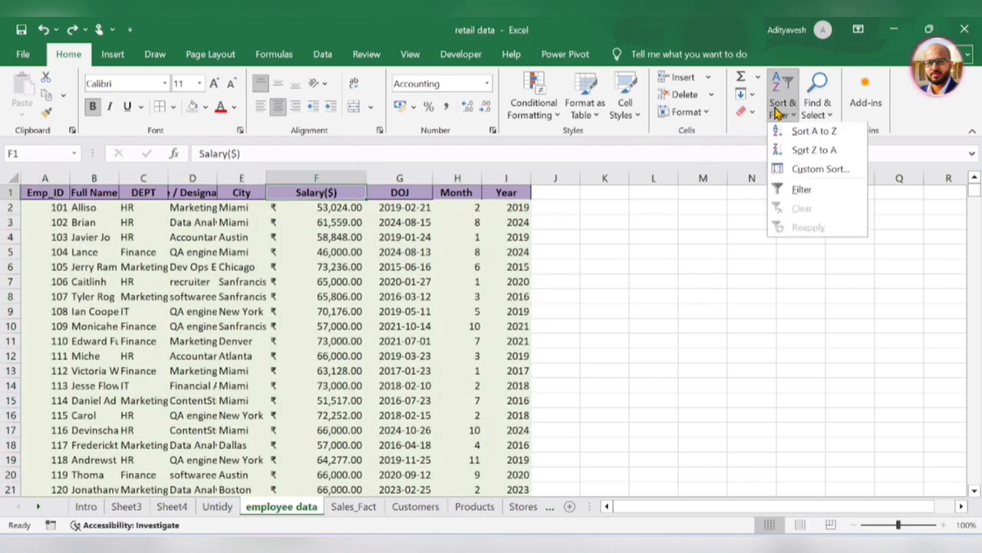
{"action": "left_click", "coordinate": [815, 185]}
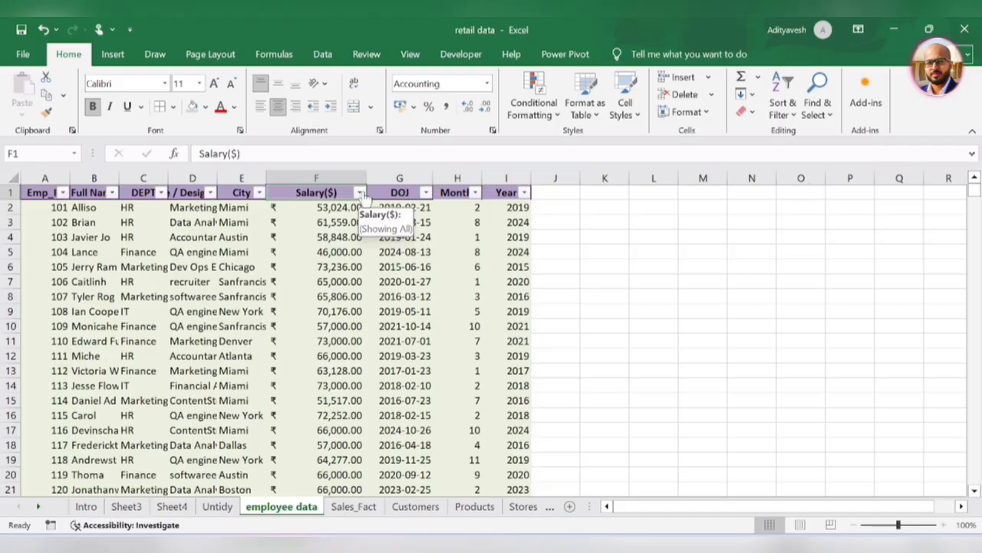
{"action": "left_click_drag", "start_coordinate": [218, 177], "coordinate": [246, 177]}
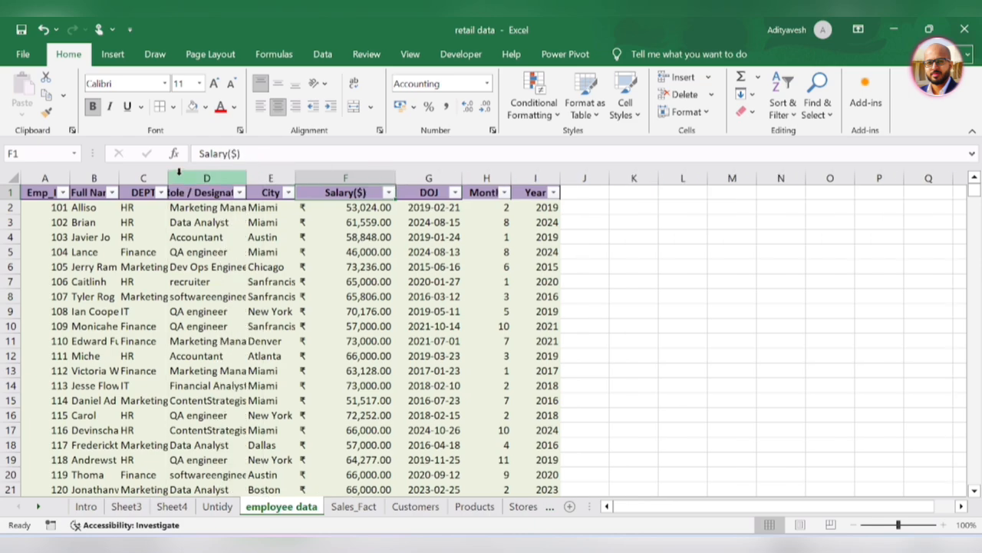
{"action": "left_click_drag", "start_coordinate": [167, 177], "coordinate": [207, 178]}
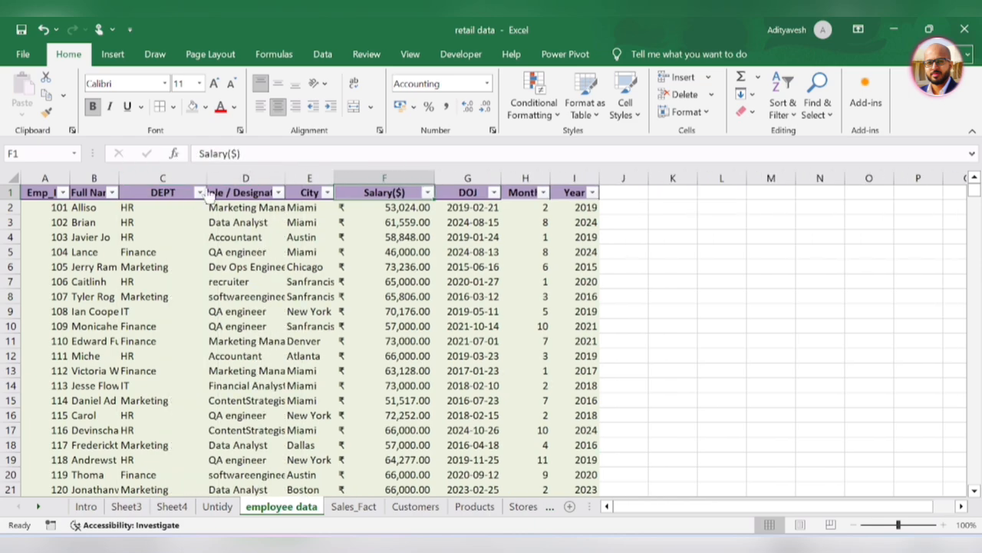
Look through the filter values of the DEPT and Role / Designation columns without applying a filter.
{"action": "left_click", "coordinate": [199, 192]}
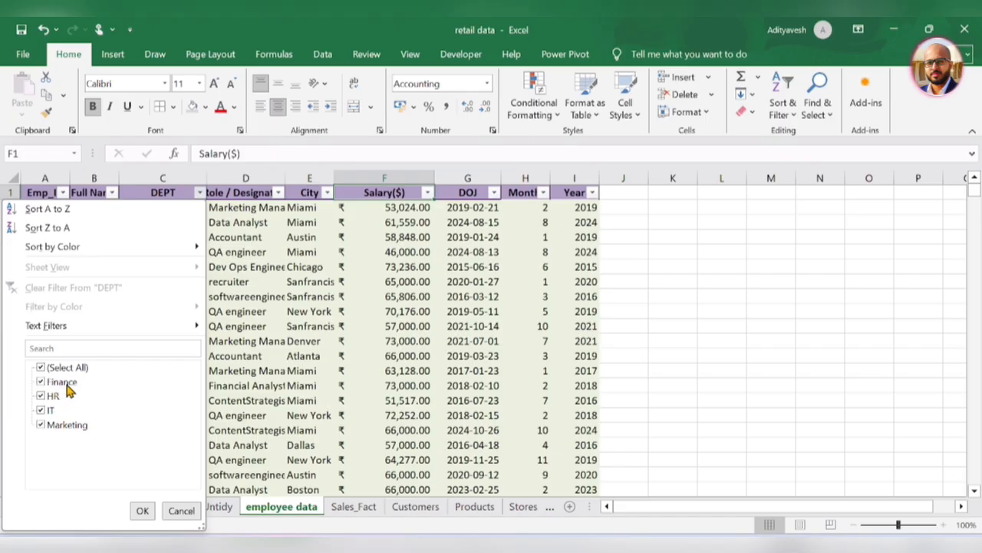
{"action": "left_click", "coordinate": [184, 513]}
{"action": "left_click", "coordinate": [278, 192]}
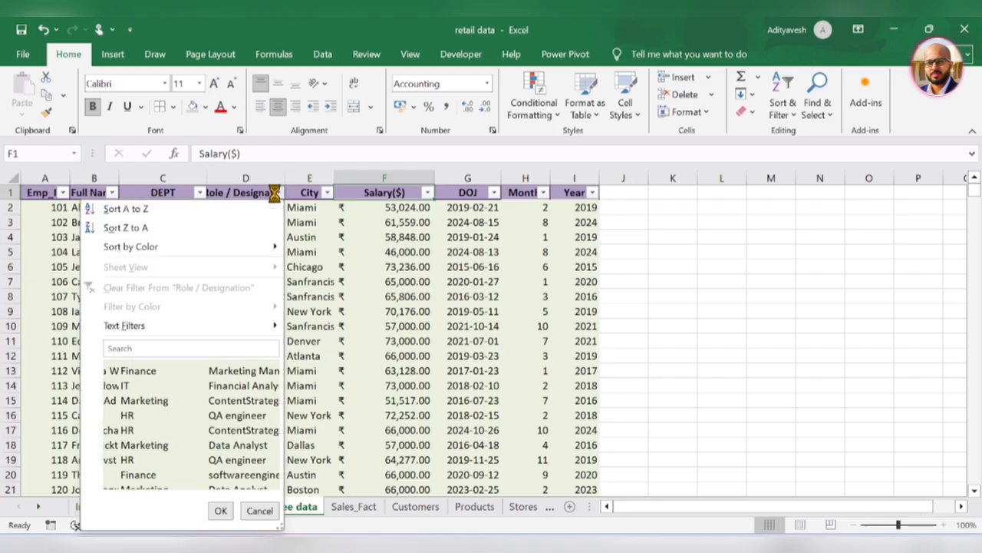
{"action": "scroll", "coordinate": [183, 456], "scroll_direction": "down", "scroll_amount": 1}
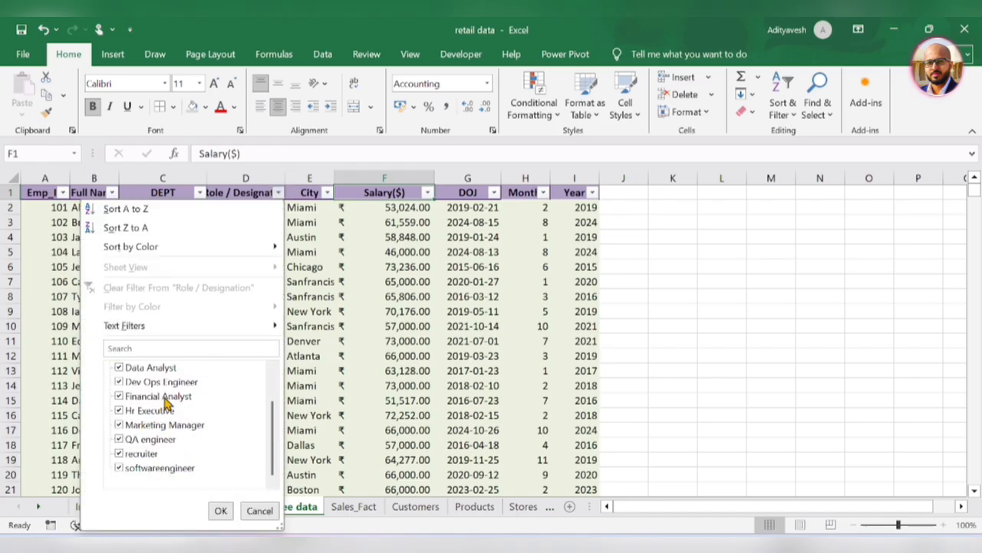
{"action": "left_click", "coordinate": [259, 510]}
{"action": "left_click_drag", "start_coordinate": [247, 208], "coordinate": [250, 478]}
{"action": "scroll", "coordinate": [237, 419], "scroll_direction": "up", "scroll_amount": 1}
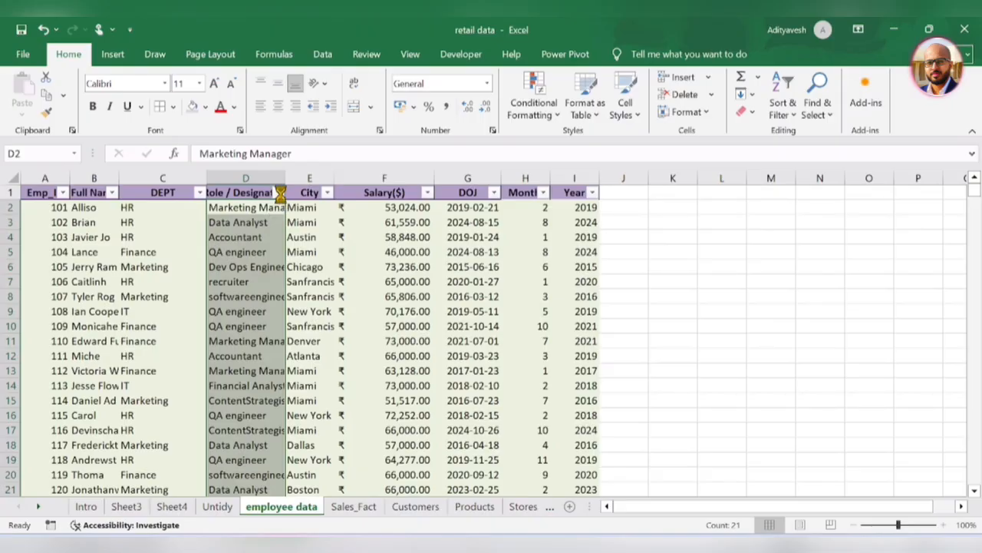
{"action": "left_click", "coordinate": [278, 193]}
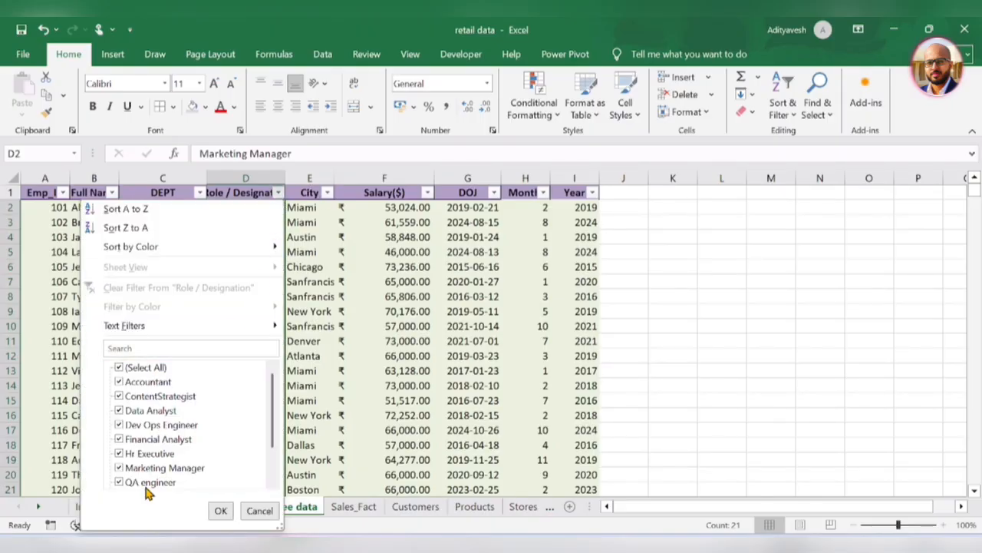
{"action": "left_click", "coordinate": [259, 511]}
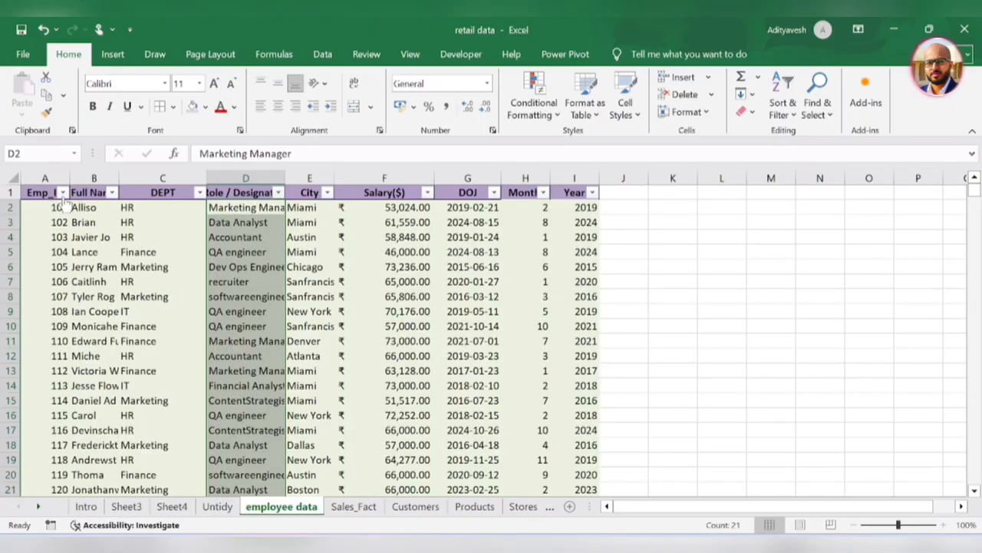
Look through the filter values of the Emp_ID and DOJ columns down to the last entries, leaving both unfiltered.
{"action": "left_click", "coordinate": [62, 192]}
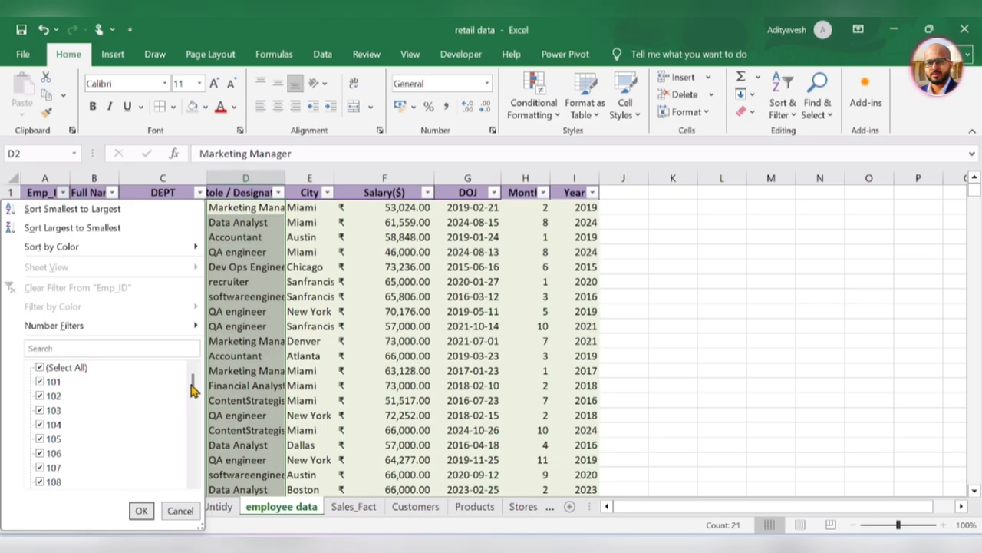
{"action": "left_click_drag", "start_coordinate": [193, 389], "coordinate": [59, 462]}
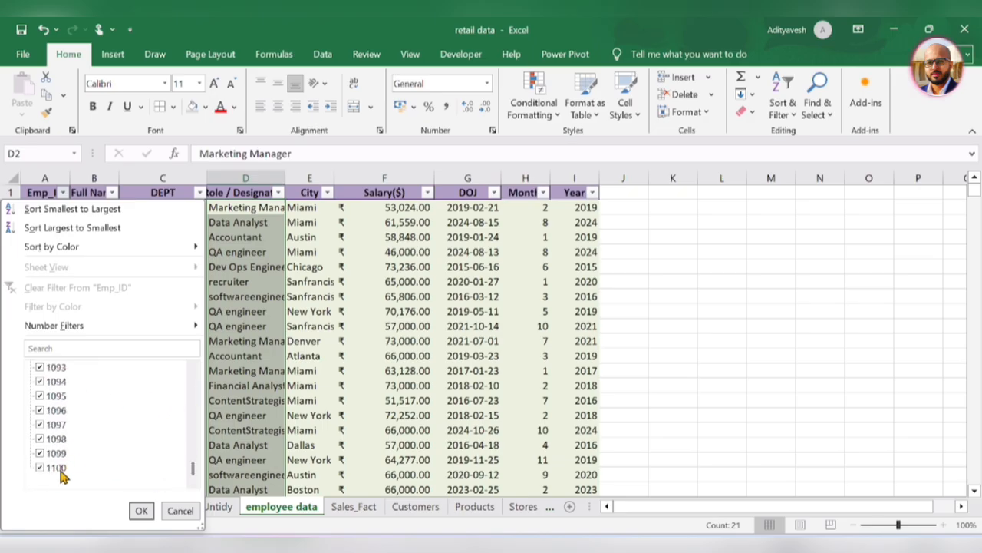
{"action": "left_click", "coordinate": [182, 511]}
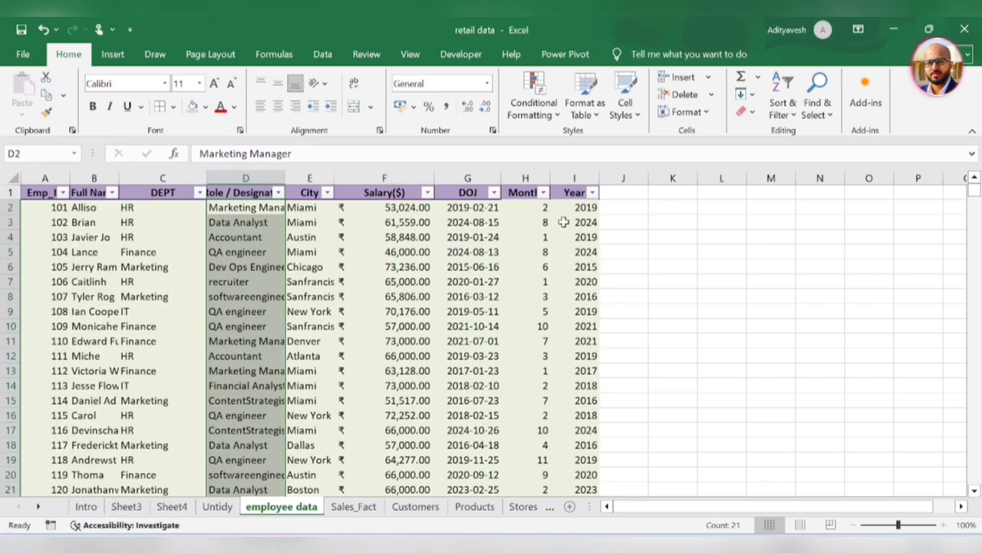
{"action": "left_click", "coordinate": [494, 193]}
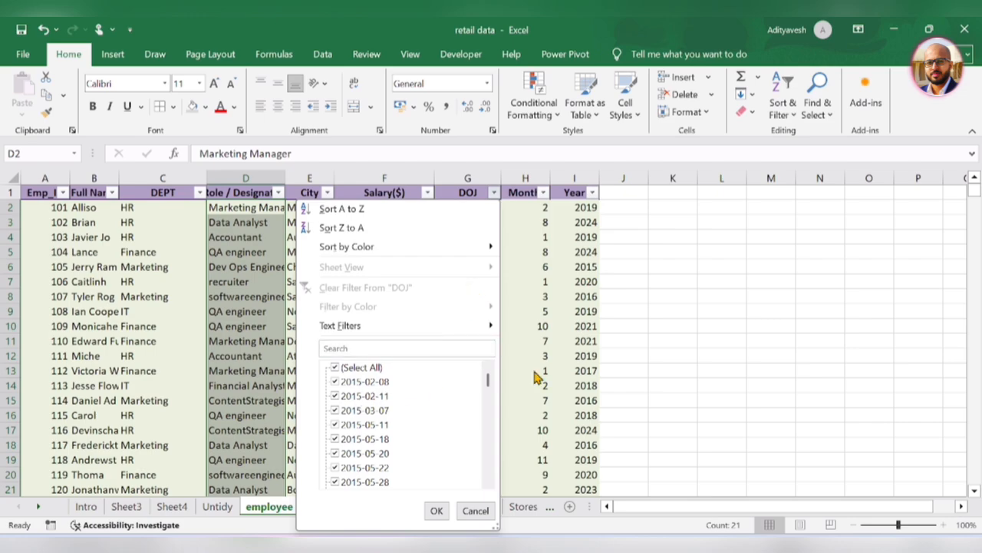
{"action": "left_click_drag", "start_coordinate": [490, 382], "coordinate": [490, 503]}
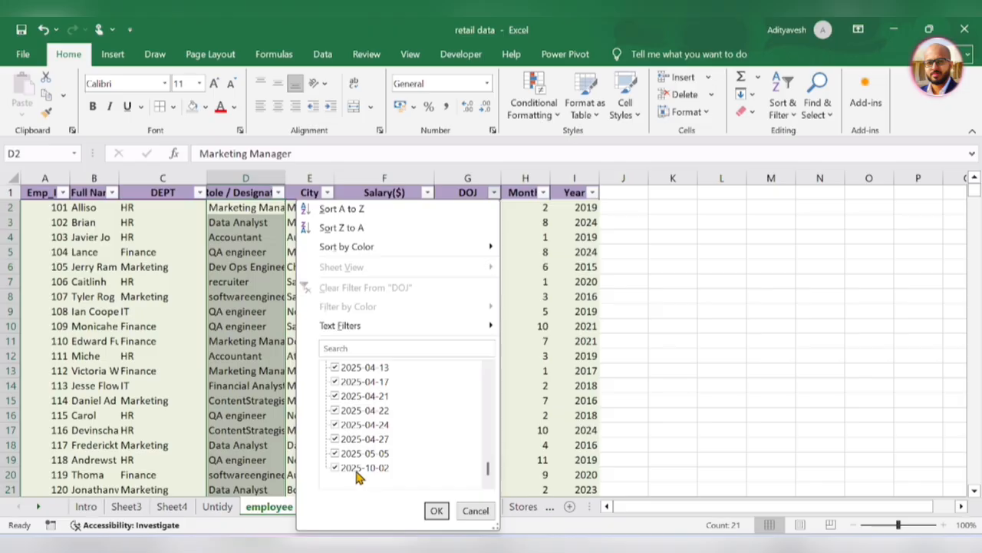
{"action": "left_click", "coordinate": [475, 511]}
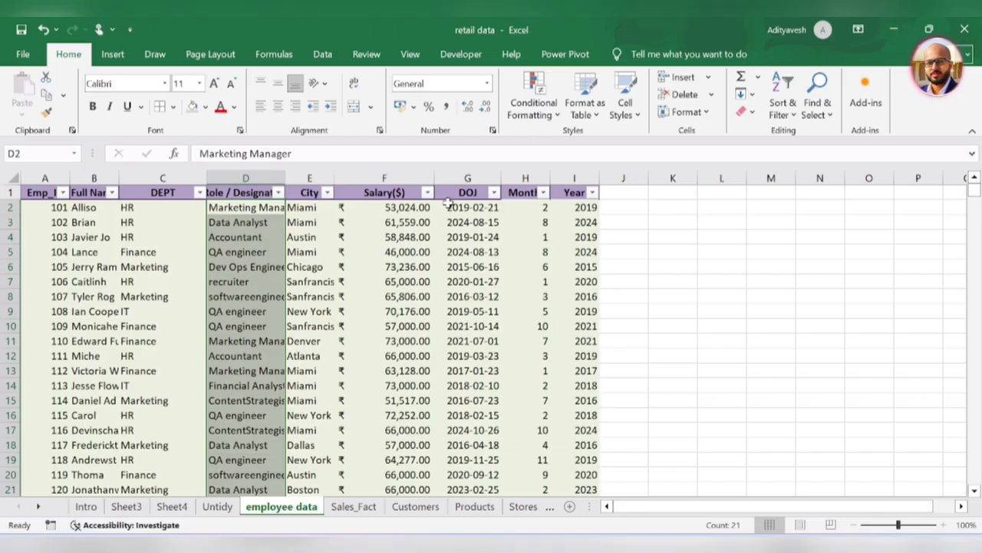
Narrow the Salary column slightly and select its data from the header down to the last row.
{"action": "left_click_drag", "start_coordinate": [434, 178], "coordinate": [421, 179]}
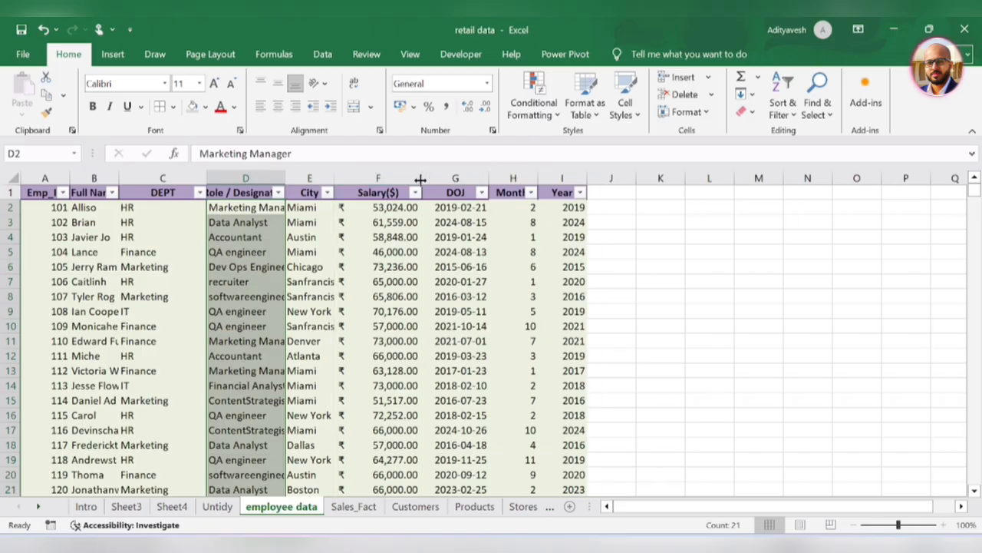
{"action": "left_click", "coordinate": [459, 283]}
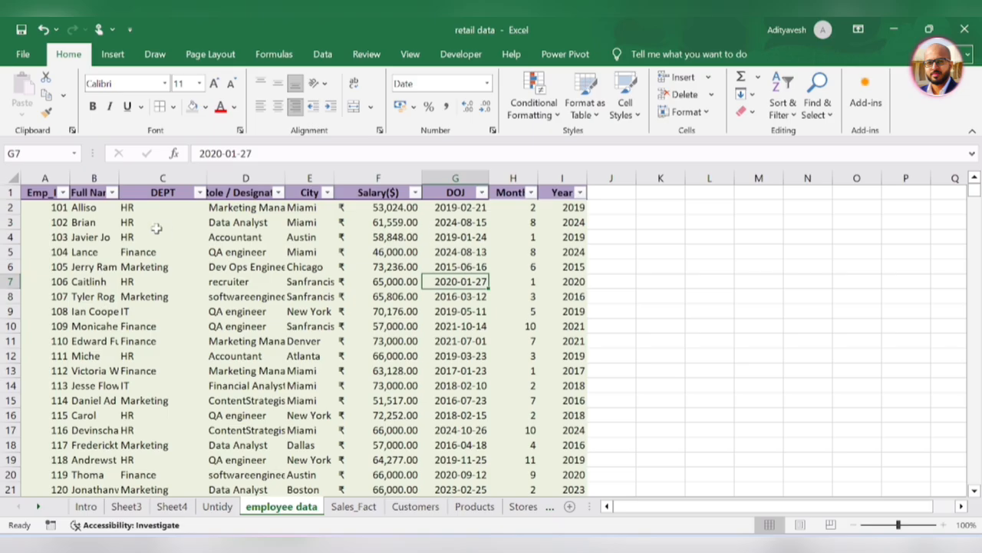
{"action": "left_click", "coordinate": [393, 198]}
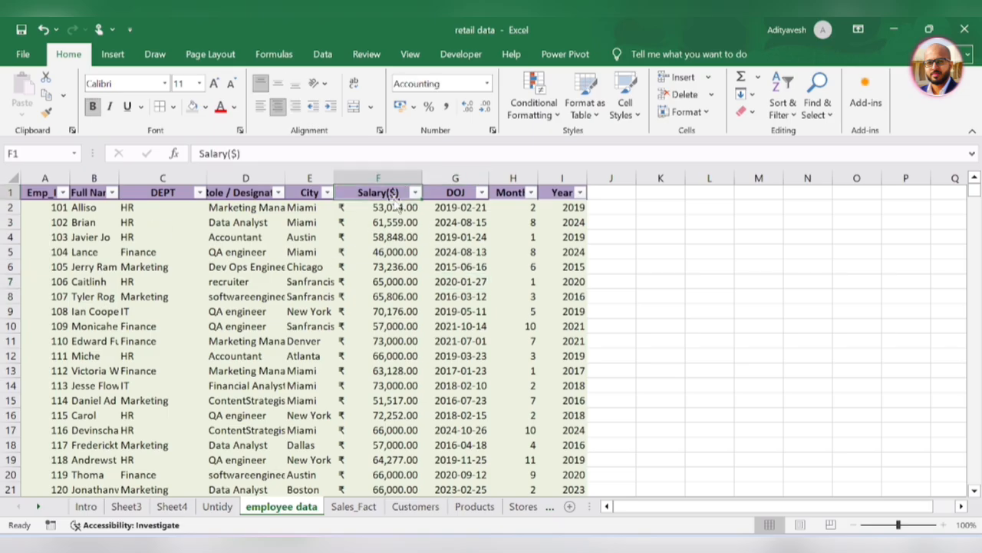
{"action": "key", "text": "ctrl+shift+Down"}
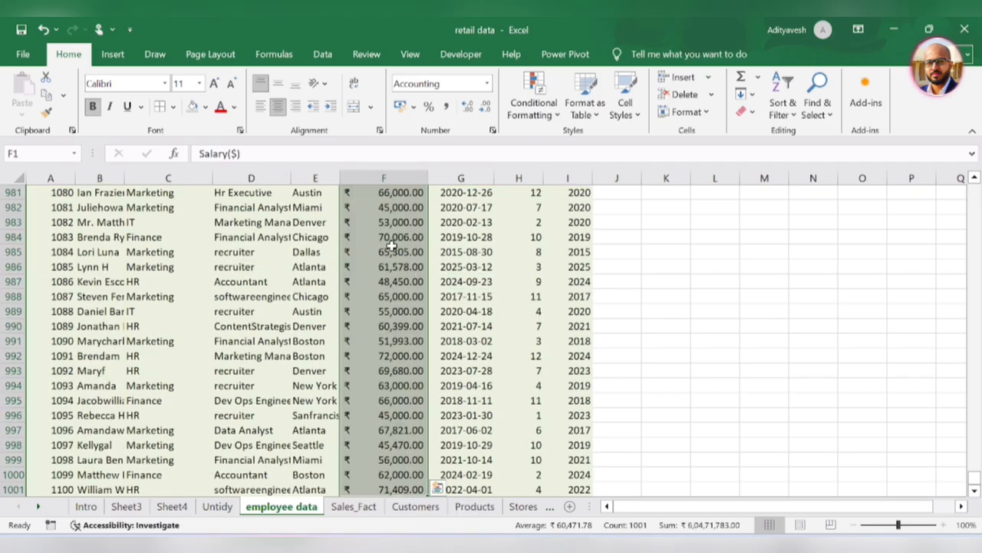
{"action": "scroll", "coordinate": [393, 244], "scroll_direction": "up", "scroll_amount": 10}
{"action": "left_click_drag", "start_coordinate": [978, 465], "coordinate": [973, 192]}
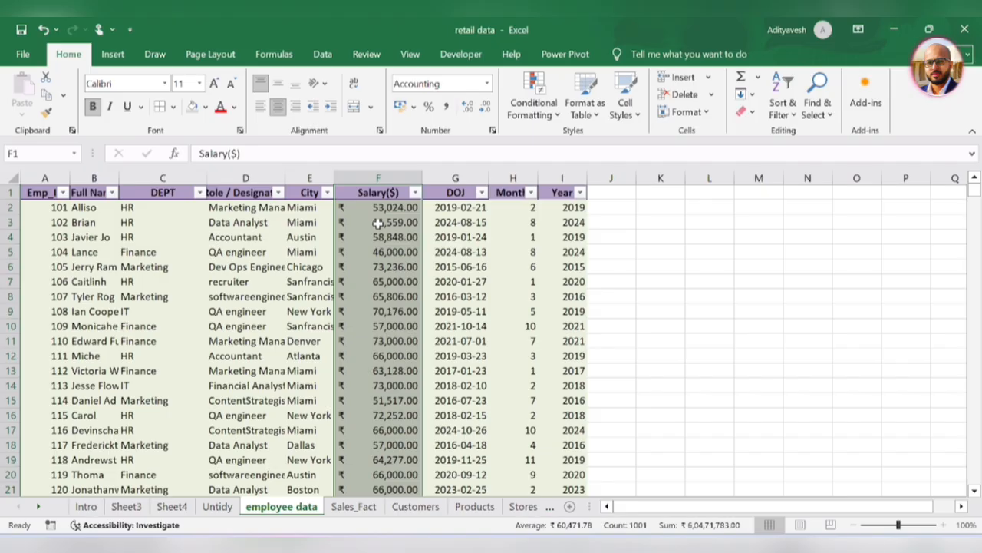
Start a Top 10 Items conditional formatting rule on the selected salaries and set it to the top 5.
{"action": "left_click", "coordinate": [552, 121]}
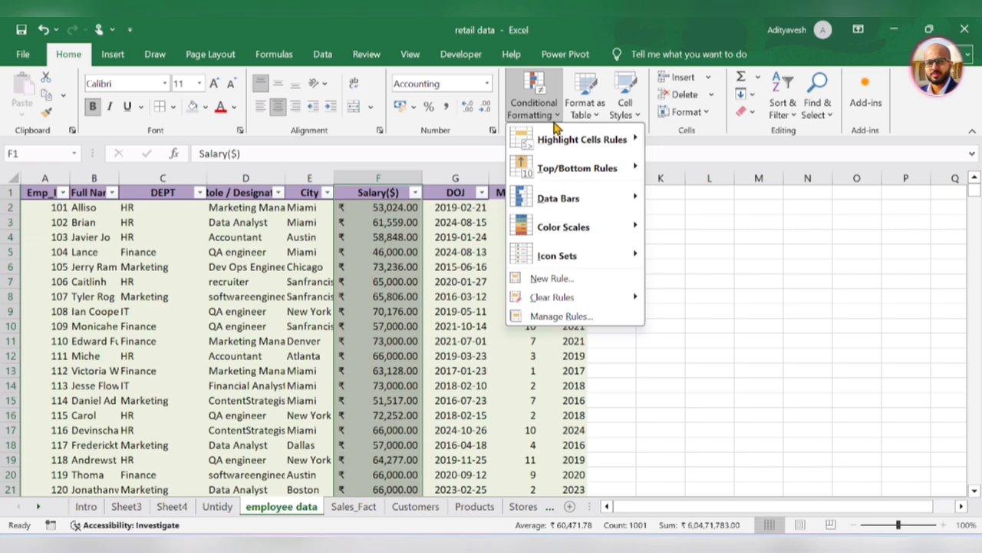
{"action": "mouse_move", "coordinate": [605, 177]}
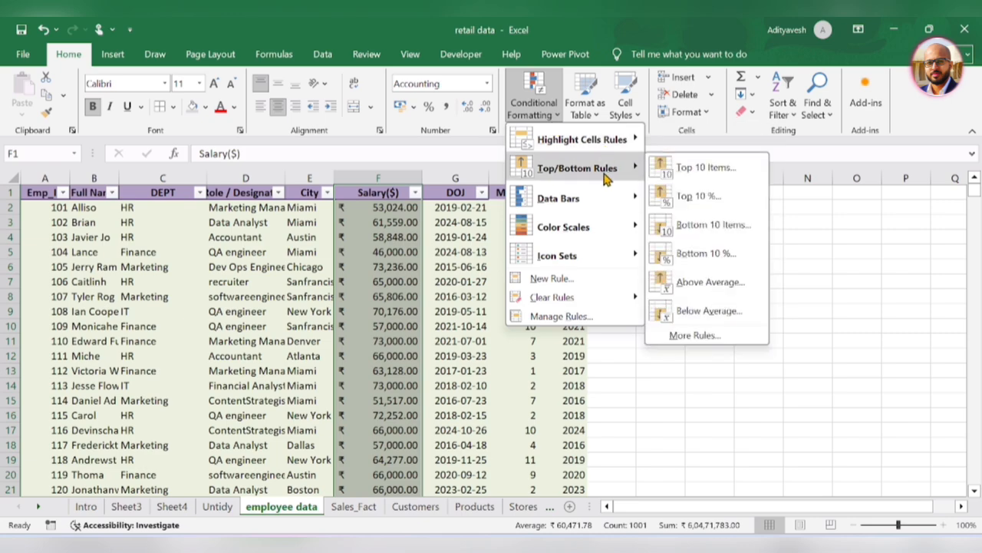
{"action": "mouse_move", "coordinate": [608, 212]}
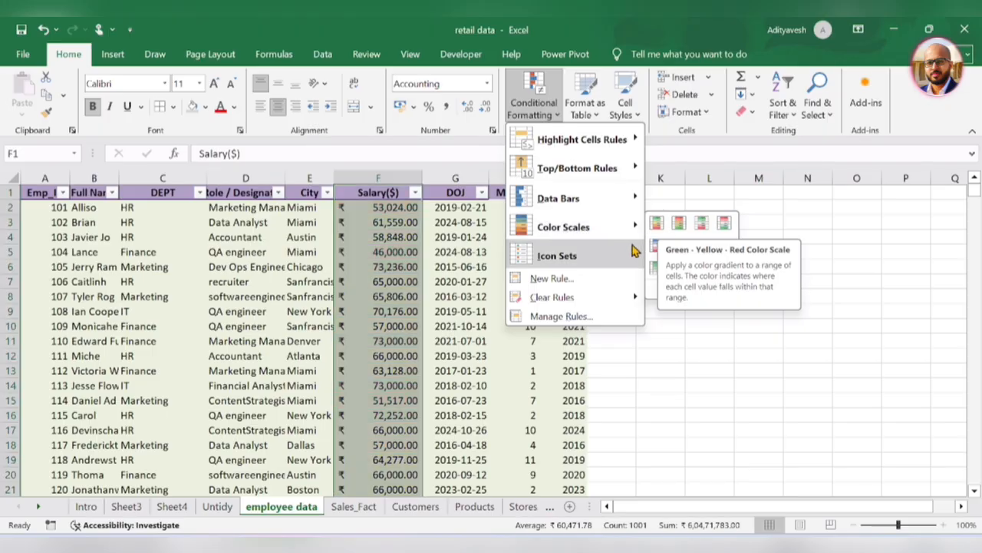
{"action": "mouse_move", "coordinate": [636, 257]}
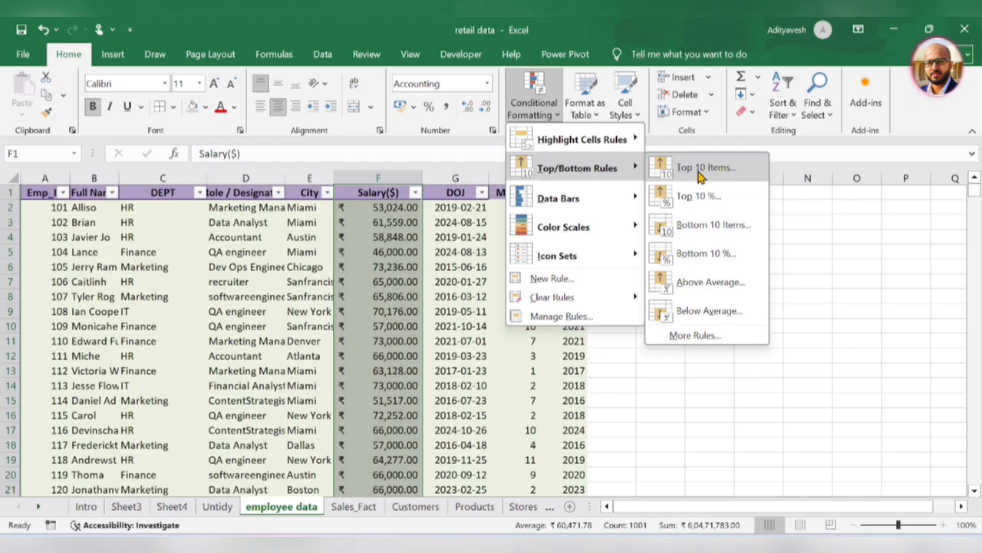
{"action": "left_click", "coordinate": [695, 168]}
{"action": "type", "text": "5"}
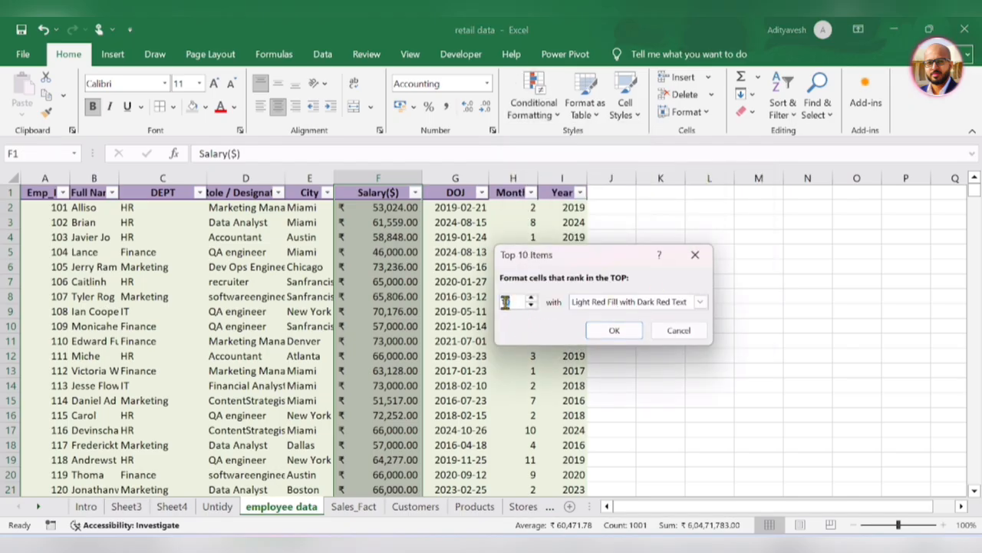
Give the top 5 salaries rule a custom format with a solid green fill and apply it to the selected salaries.
{"action": "left_click", "coordinate": [699, 304]}
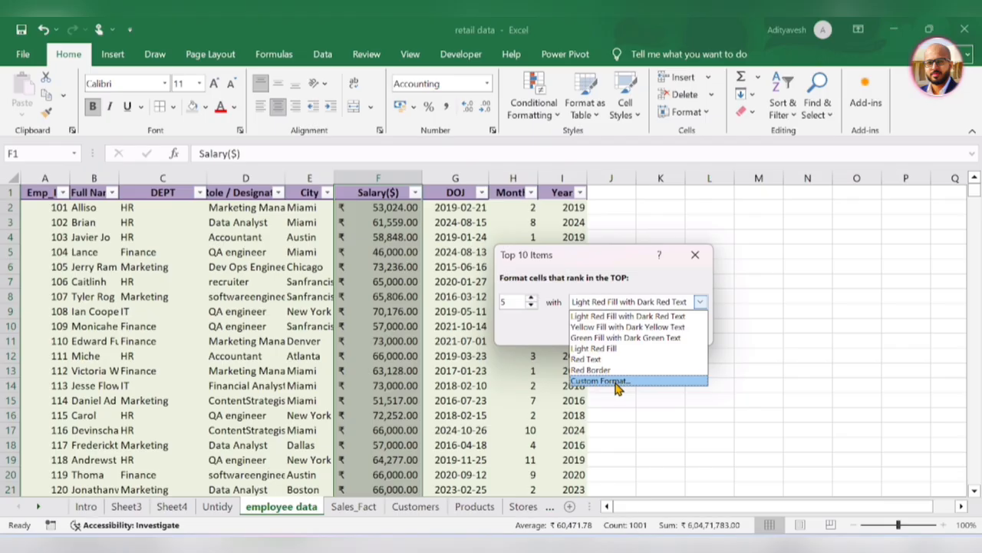
{"action": "left_click", "coordinate": [614, 381]}
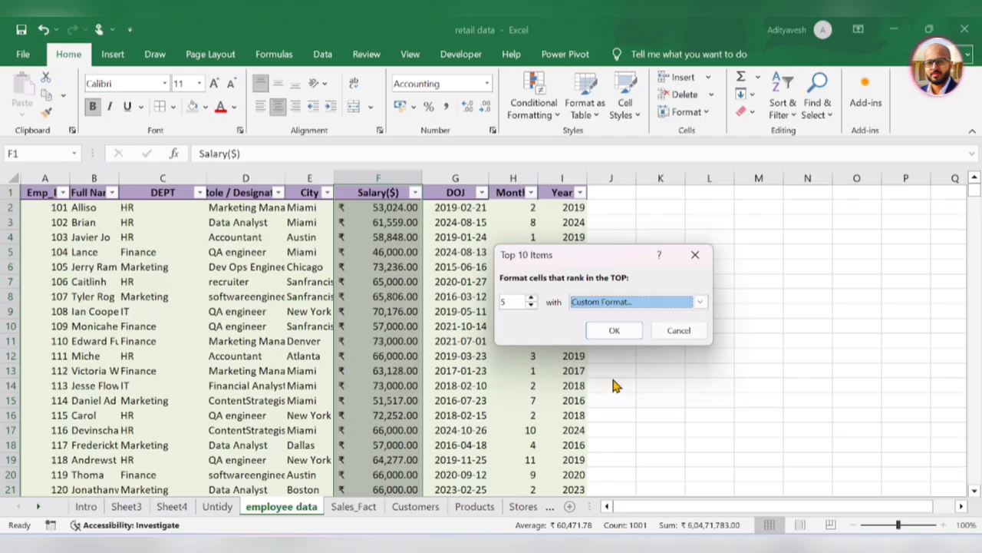
{"action": "left_click", "coordinate": [526, 113]}
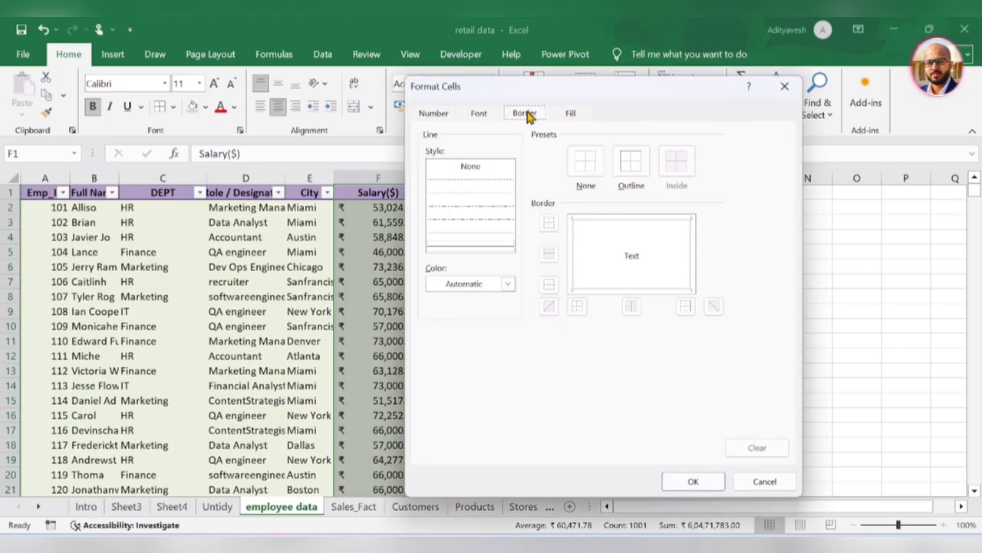
{"action": "left_click", "coordinate": [479, 115]}
{"action": "left_click", "coordinate": [571, 115]}
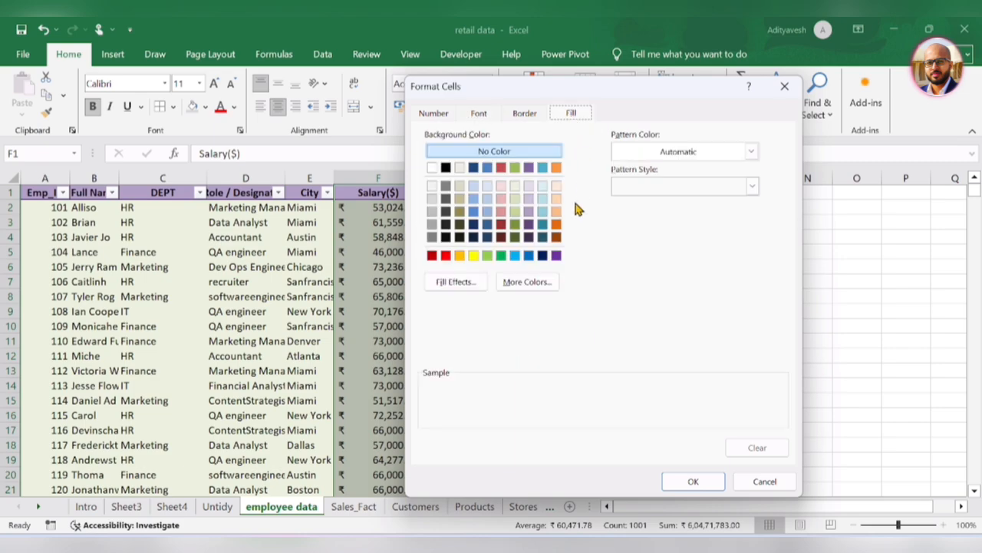
{"action": "left_click", "coordinate": [501, 255]}
{"action": "left_click", "coordinate": [719, 488]}
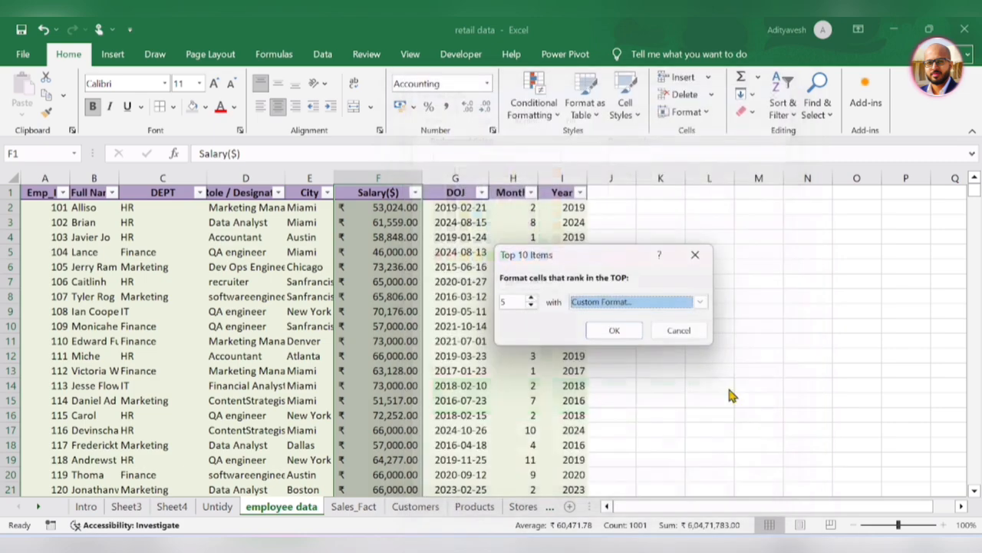
{"action": "left_click", "coordinate": [609, 330]}
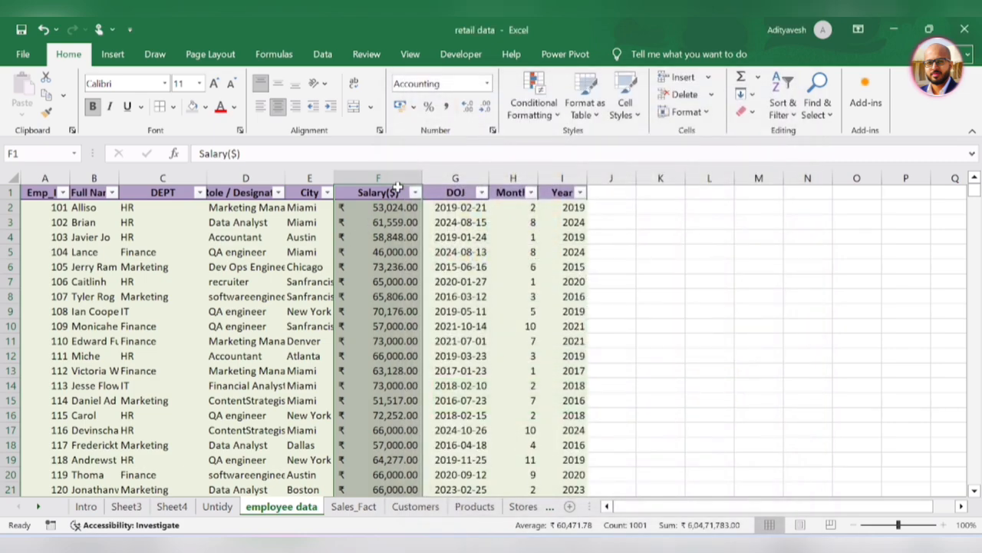
Try filtering the Salary column by the green cell color and undo the filter.
{"action": "left_click", "coordinate": [415, 193]}
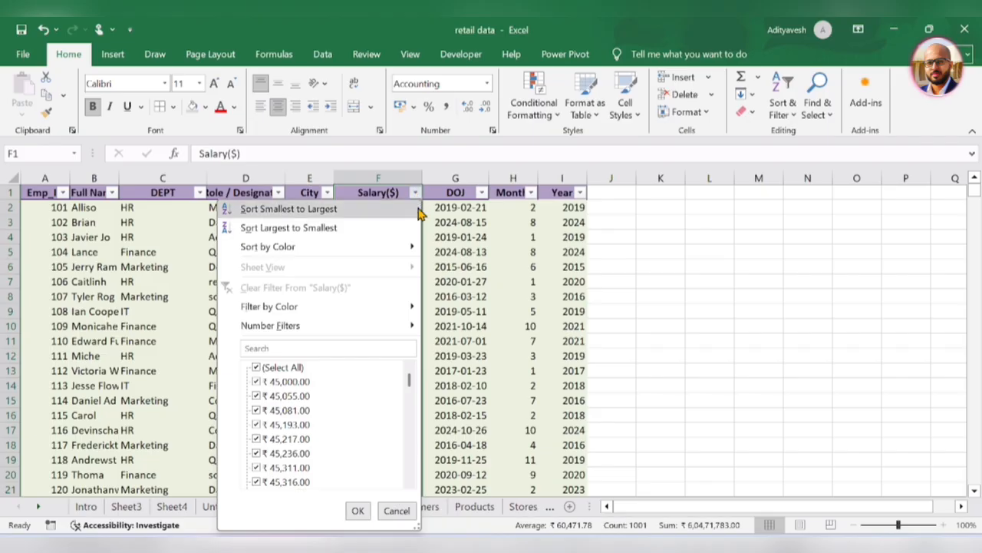
{"action": "mouse_move", "coordinate": [389, 304]}
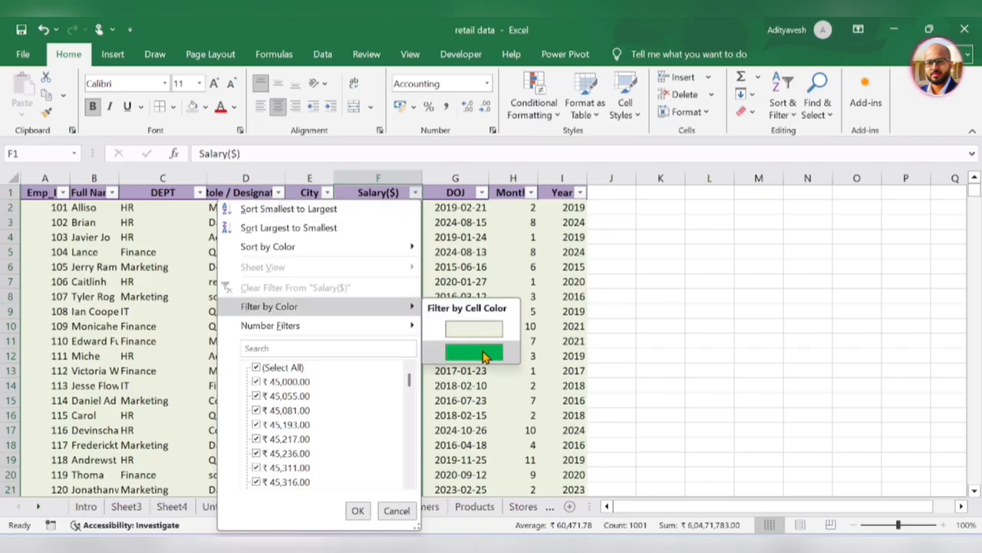
{"action": "left_click", "coordinate": [473, 351]}
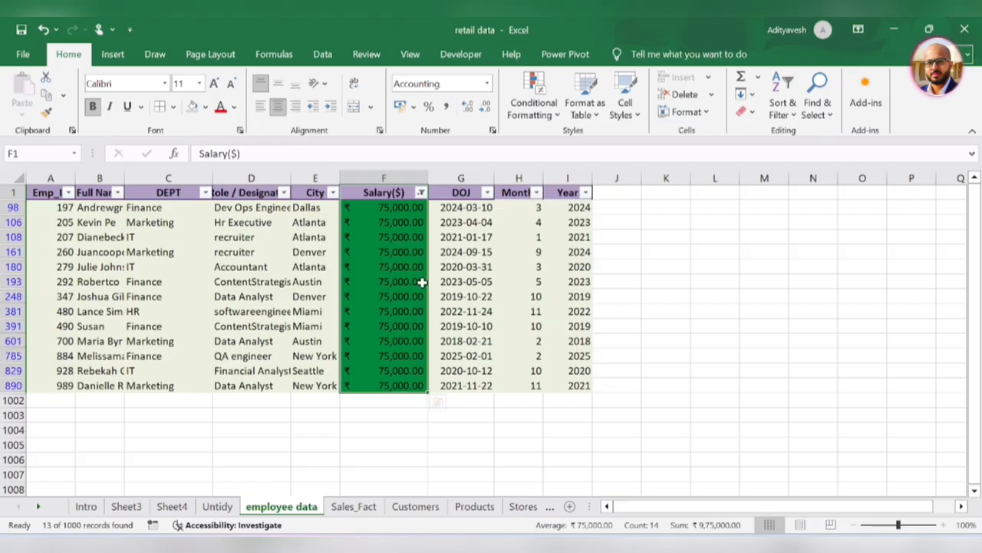
{"action": "key", "text": "ctrl+z"}
Inspect the Top 5 rule in the Conditional Formatting Rules Manager without changing it.
{"action": "left_click", "coordinate": [531, 109]}
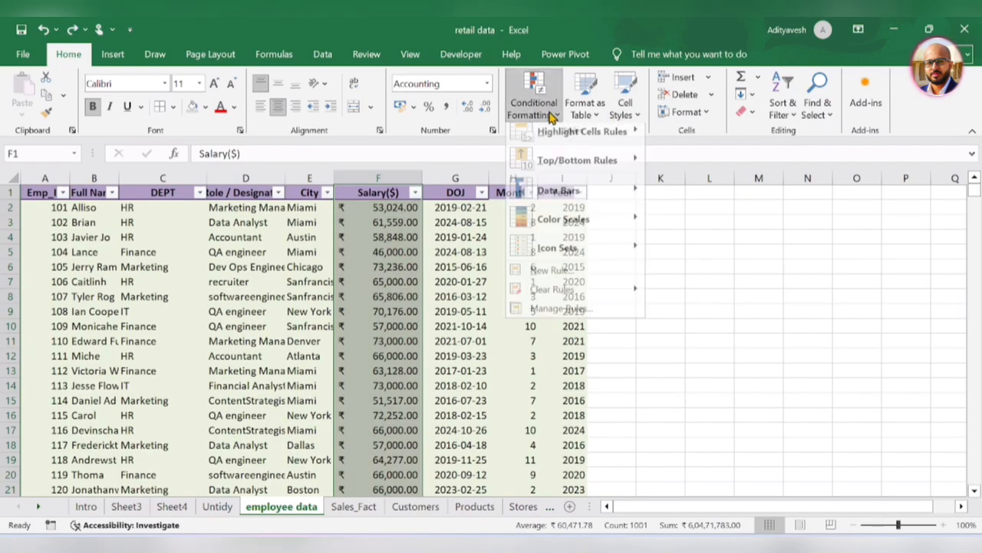
{"action": "left_click", "coordinate": [566, 316]}
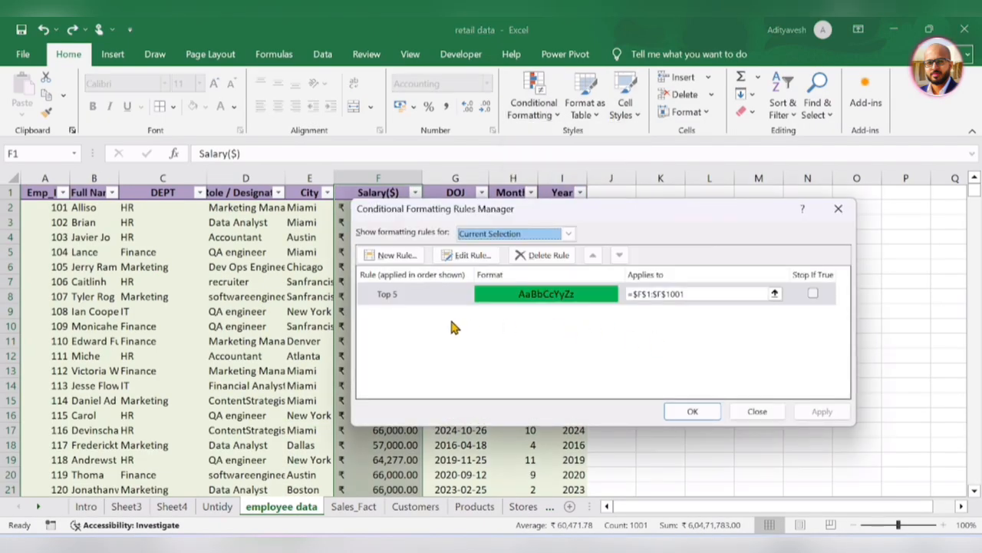
{"action": "left_click", "coordinate": [415, 304]}
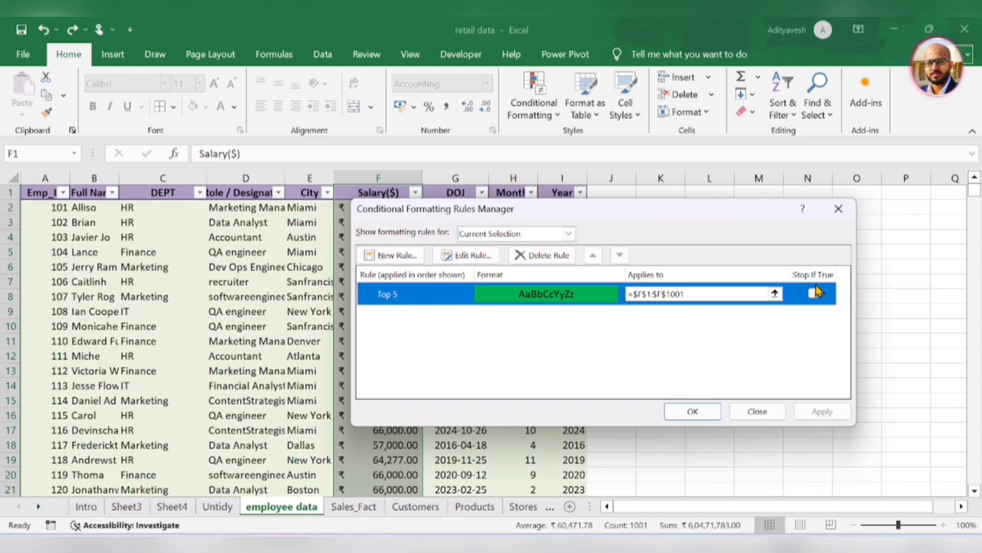
{"action": "left_click", "coordinate": [838, 208]}
Look through the rows for the green-highlighted top salaries and return to the beginning of the table.
{"action": "scroll", "coordinate": [554, 353], "scroll_direction": "down", "scroll_amount": 6}
{"action": "left_click_drag", "start_coordinate": [973, 201], "coordinate": [972, 253]}
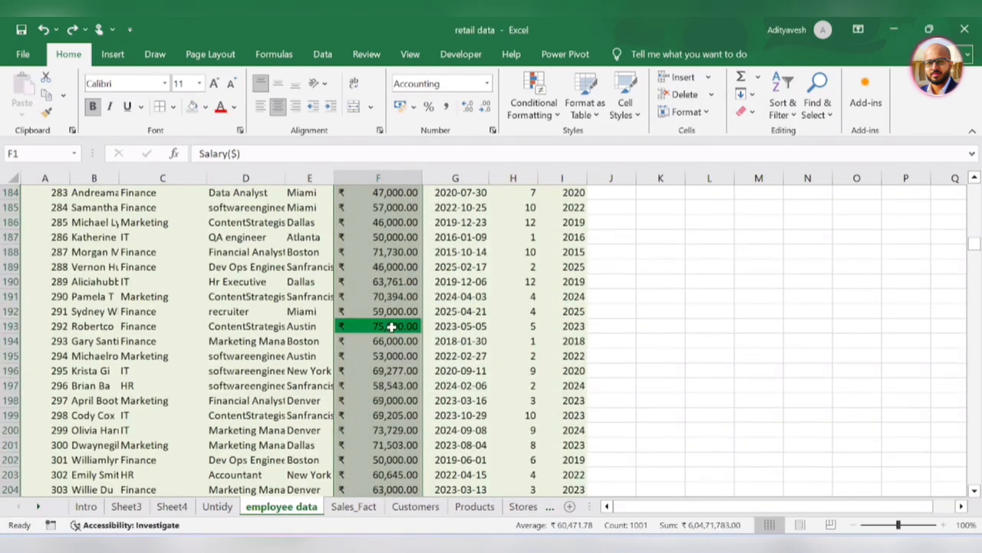
{"action": "left_click", "coordinate": [391, 326]}
{"action": "scroll", "coordinate": [677, 316], "scroll_direction": "down", "scroll_amount": 20}
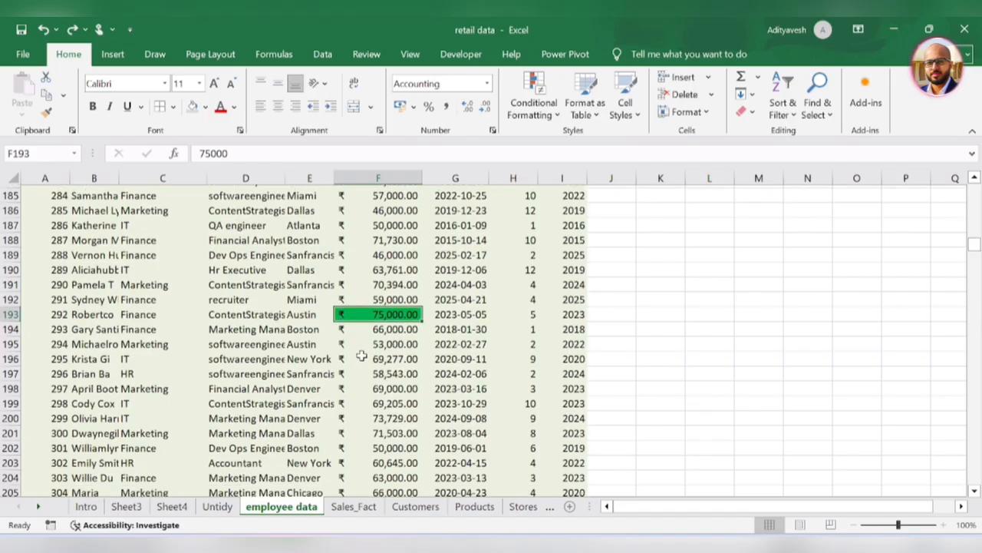
{"action": "scroll", "coordinate": [387, 311], "scroll_direction": "down", "scroll_amount": 8}
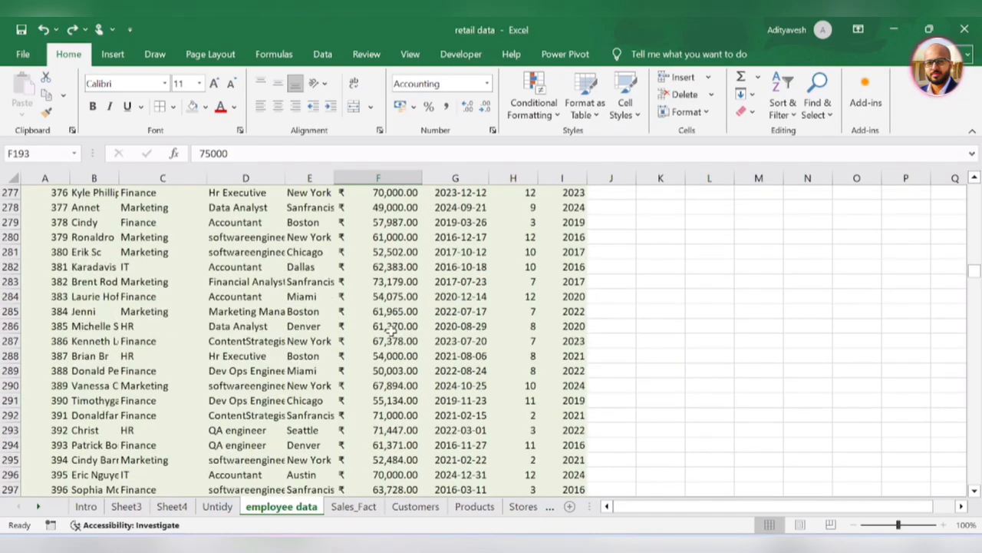
{"action": "scroll", "coordinate": [391, 330], "scroll_direction": "up", "scroll_amount": 13}
{"action": "key", "text": "ctrl+a"}
{"action": "scroll", "coordinate": [445, 345], "scroll_direction": "down", "scroll_amount": 17}
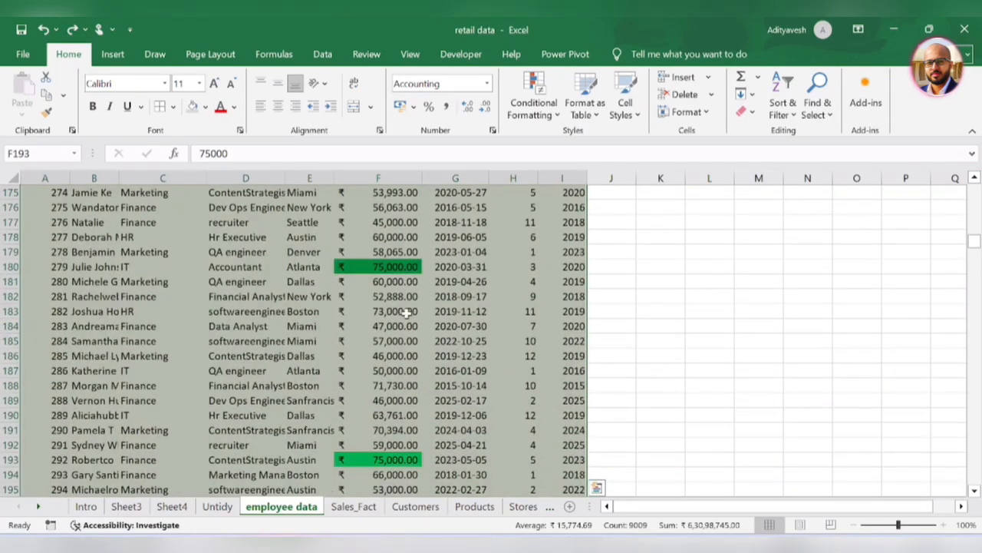
{"action": "scroll", "coordinate": [980, 288], "scroll_direction": "up", "scroll_amount": 20}
{"action": "left_click_drag", "start_coordinate": [974, 253], "coordinate": [975, 188]}
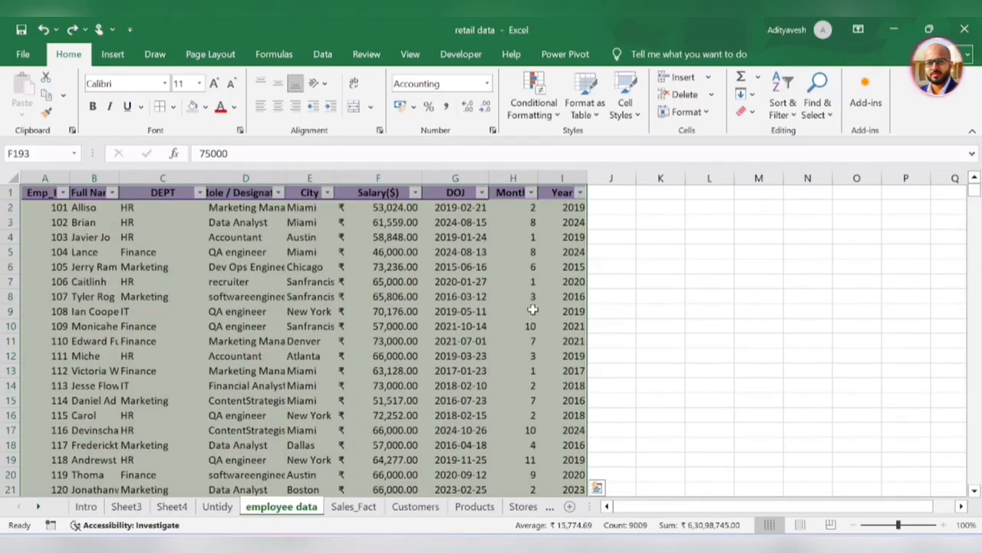
Check the Filter by Color options of the Salary column without applying a filter.
{"action": "left_click", "coordinate": [414, 193]}
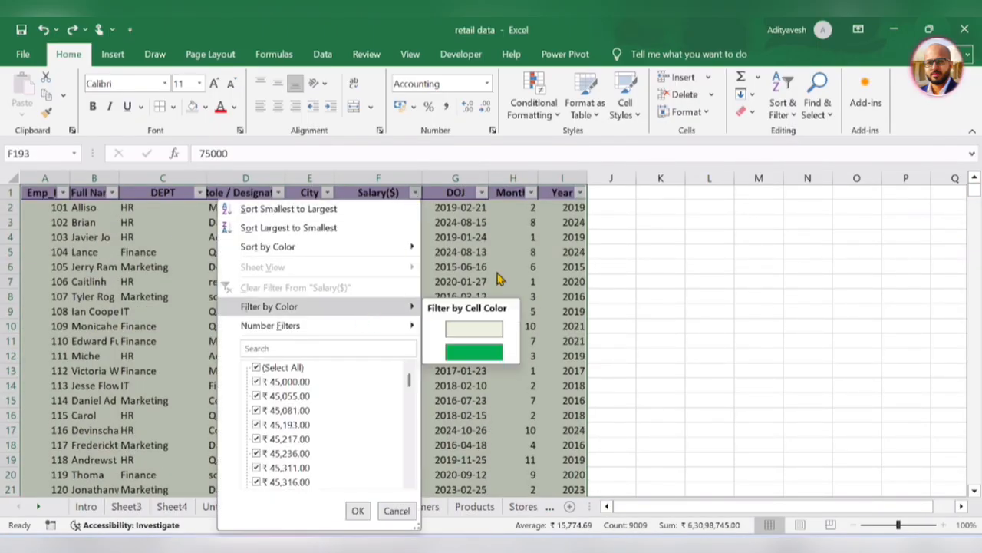
{"action": "left_click", "coordinate": [414, 192]}
{"action": "left_click", "coordinate": [414, 193]}
{"action": "left_click", "coordinate": [405, 196]}
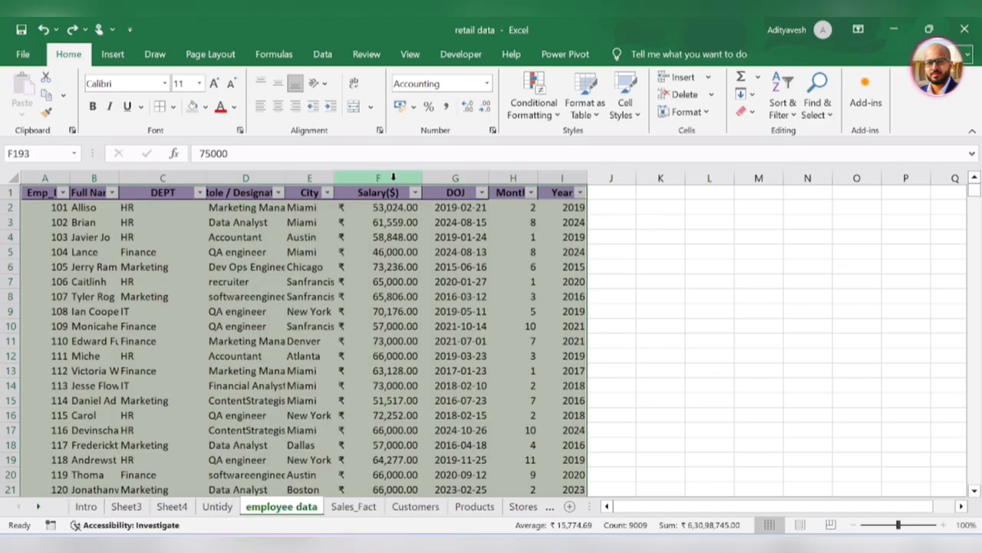
Select the Salary column from its header down to the last row and delete its Top 5 conditional formatting rule.
{"action": "left_click", "coordinate": [405, 193]}
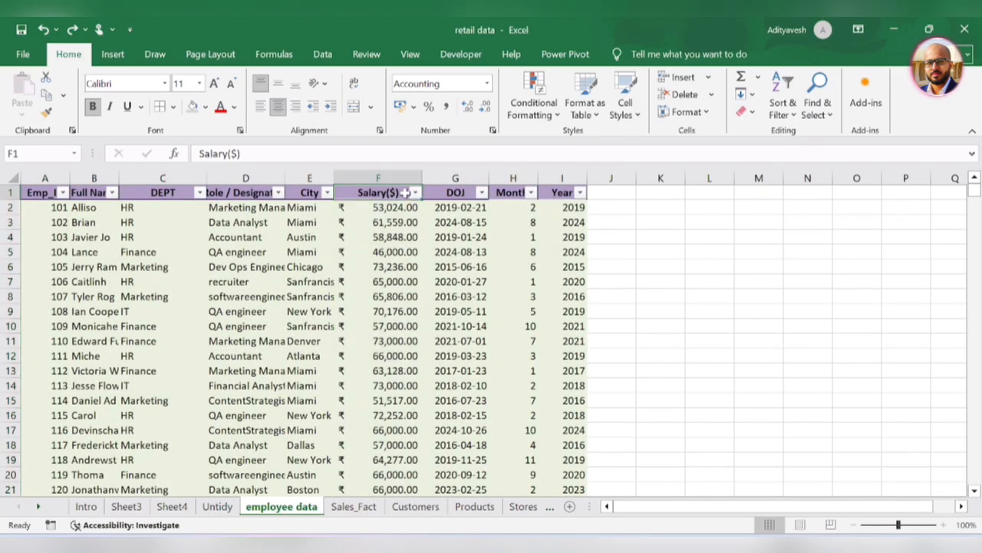
{"action": "key", "text": "ctrl+a"}
{"action": "left_click", "coordinate": [405, 192]}
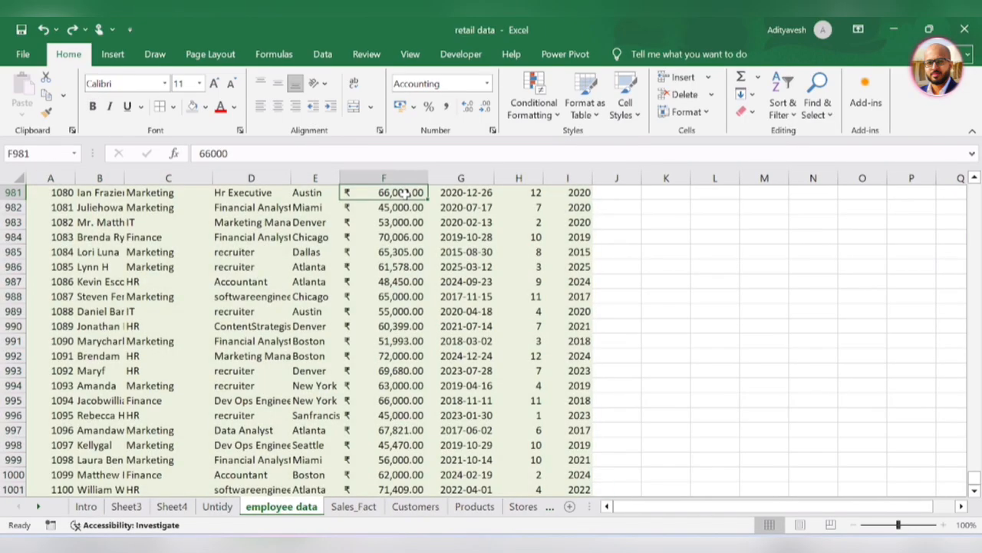
{"action": "key", "text": "ctrl+Up"}
{"action": "key", "text": "ctrl+shift+Down"}
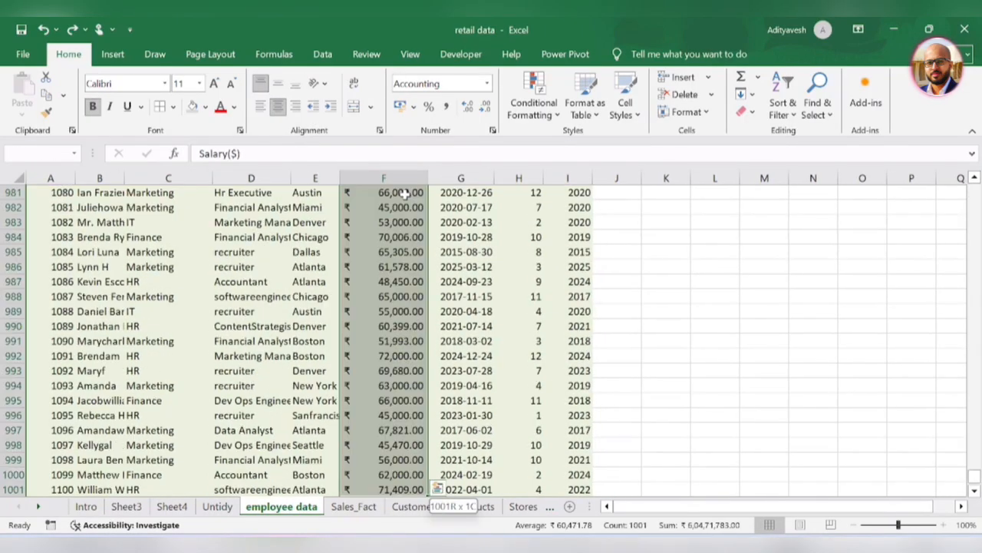
{"action": "left_click", "coordinate": [551, 115]}
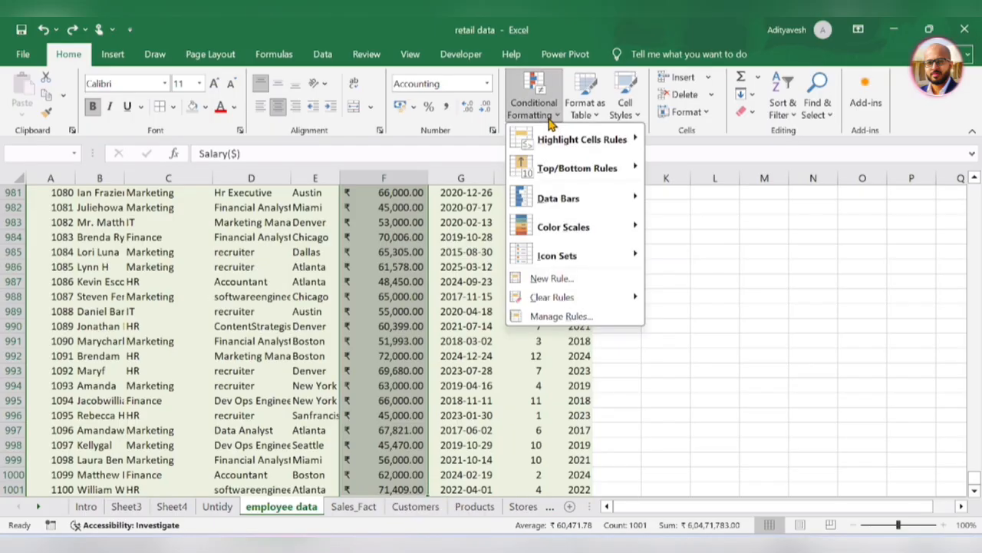
{"action": "left_click", "coordinate": [597, 317]}
{"action": "left_click", "coordinate": [409, 306]}
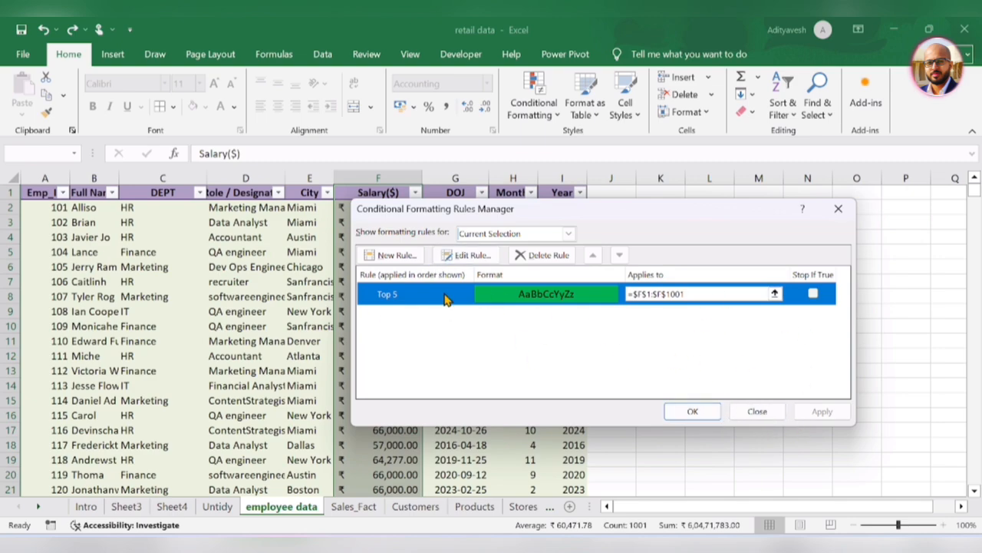
{"action": "left_click", "coordinate": [541, 255]}
{"action": "left_click", "coordinate": [819, 410]}
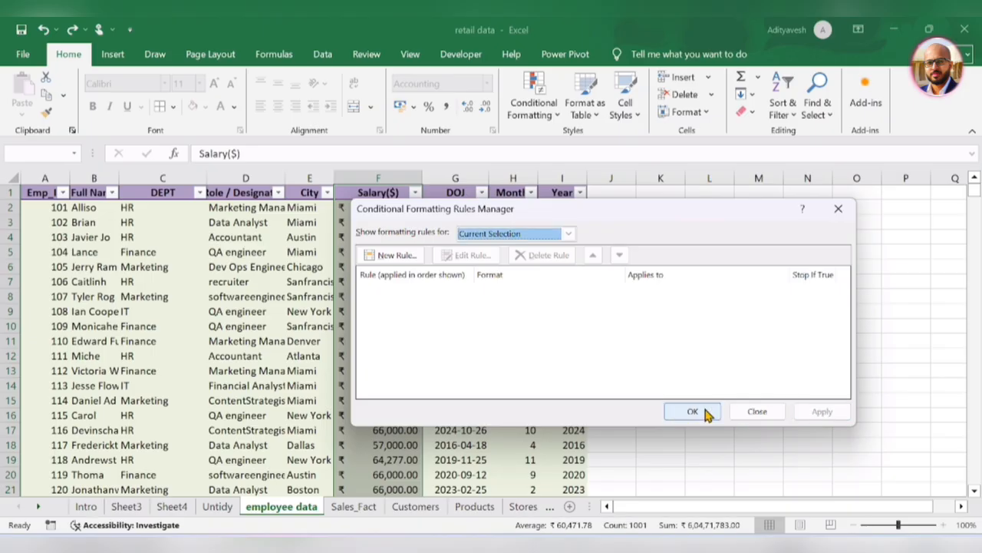
{"action": "left_click", "coordinate": [693, 410]}
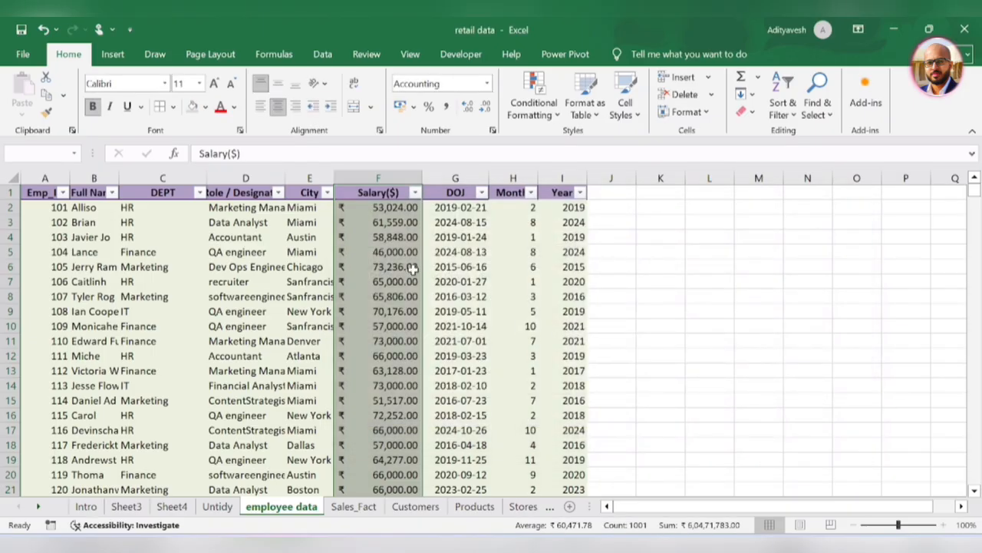
Apply the green-yellow-red color scale to the selected salaries and sort the Salary column from smallest to largest.
{"action": "left_click", "coordinate": [535, 110]}
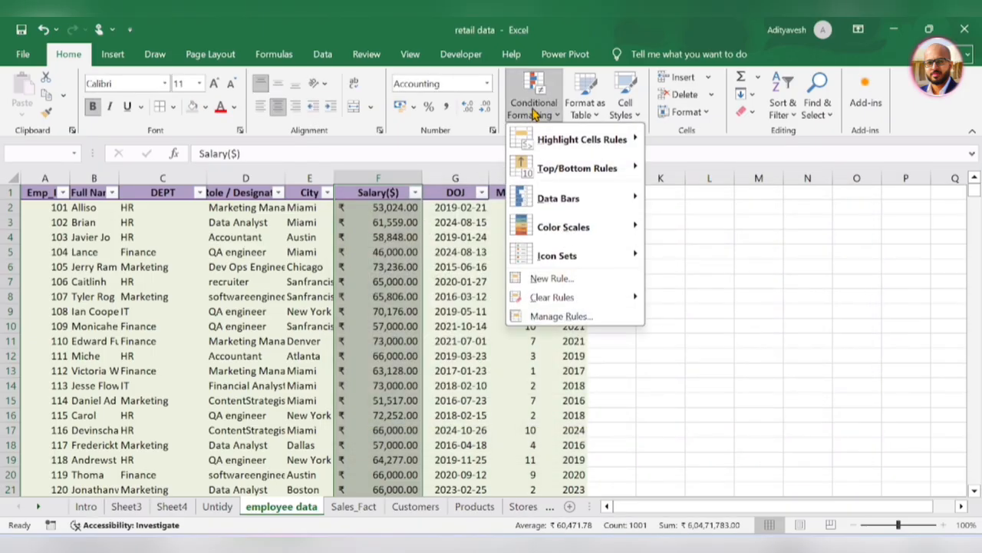
{"action": "mouse_move", "coordinate": [585, 214]}
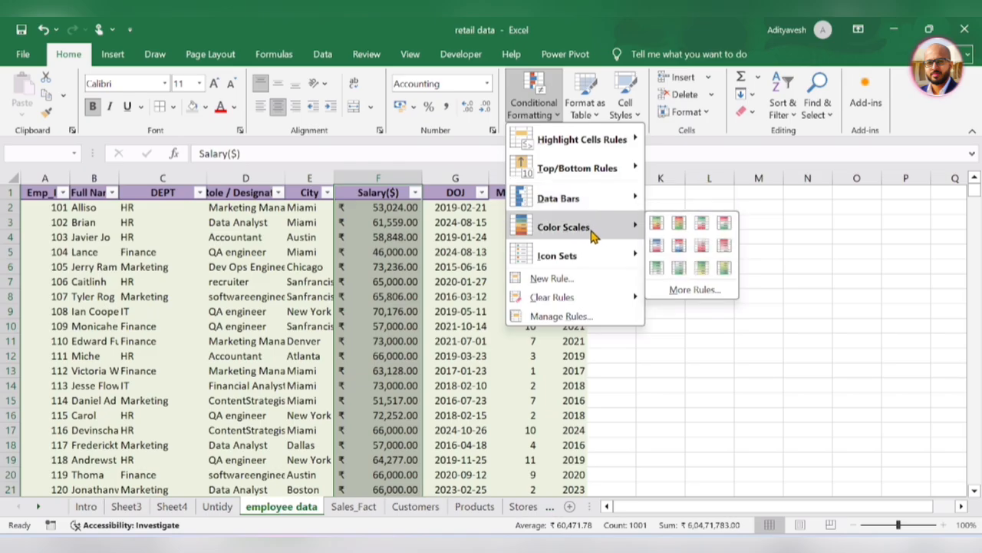
{"action": "left_click", "coordinate": [655, 224]}
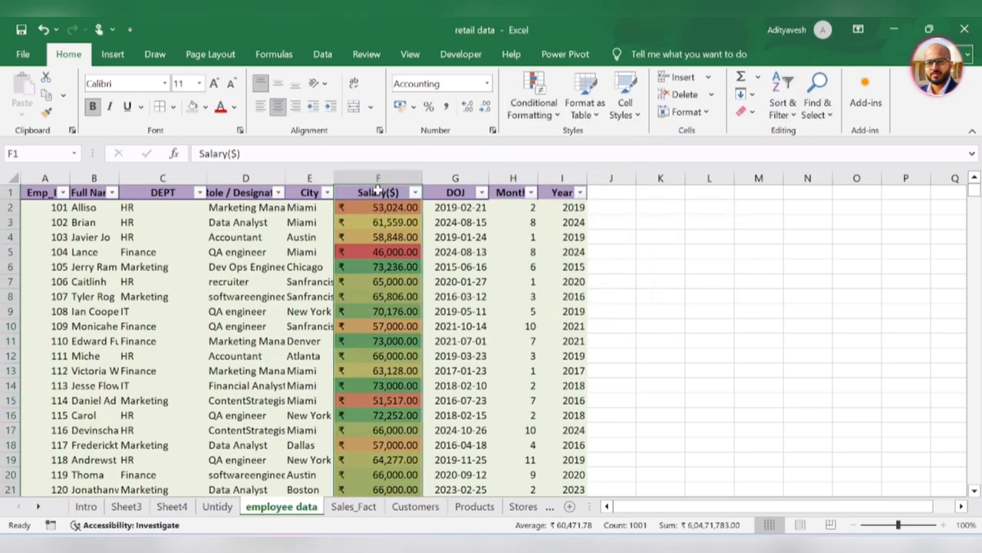
{"action": "left_click", "coordinate": [416, 193]}
{"action": "left_click", "coordinate": [299, 187]}
Examine how the color scale shades the sorted salaries down the rows, zoomed out to 74%, and return to the header row.
{"action": "scroll", "coordinate": [415, 276], "scroll_direction": "down", "scroll_amount": 13}
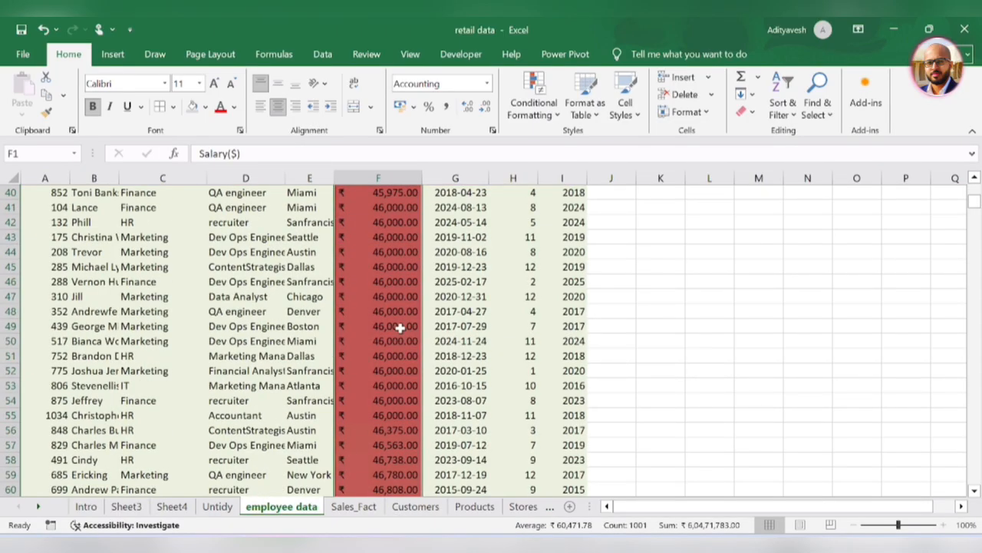
{"action": "scroll", "coordinate": [400, 327], "scroll_direction": "down", "scroll_amount": 5}
{"action": "scroll", "coordinate": [397, 327], "scroll_direction": "up", "scroll_amount": 7}
{"action": "scroll", "coordinate": [395, 330], "scroll_direction": "up", "scroll_amount": 4}
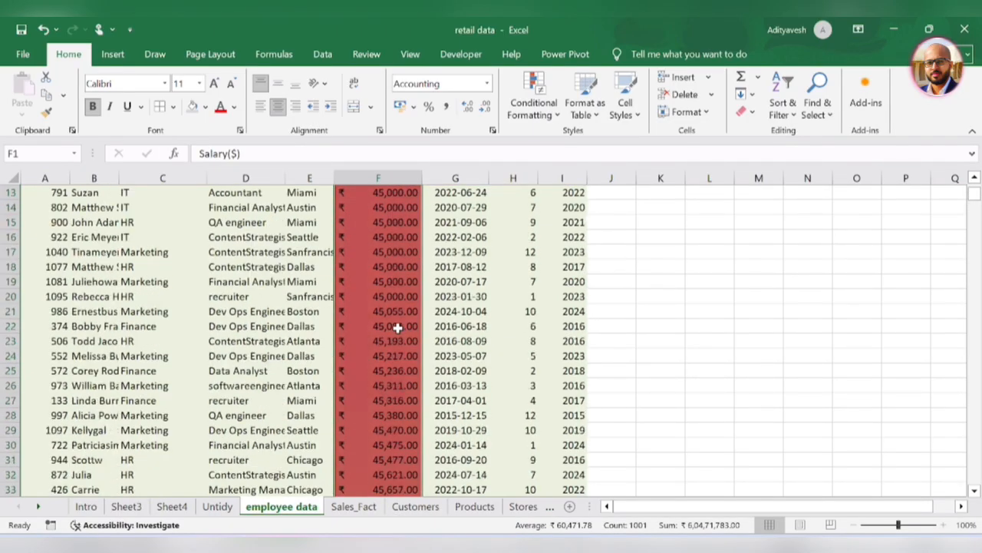
{"action": "scroll", "coordinate": [393, 344], "scroll_direction": "down", "scroll_amount": 10}
{"action": "scroll", "coordinate": [392, 343], "scroll_direction": "down", "scroll_amount": 13}
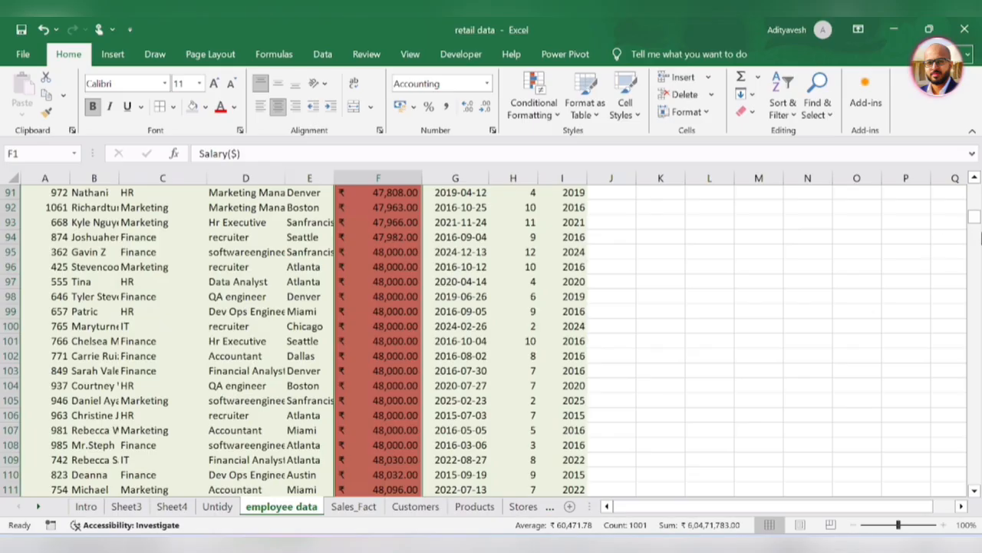
{"action": "scroll", "coordinate": [429, 360], "scroll_direction": "down", "scroll_amount": 6}
{"action": "scroll", "coordinate": [429, 360], "scroll_direction": "down", "scroll_amount": 2, "text": "ctrl"}
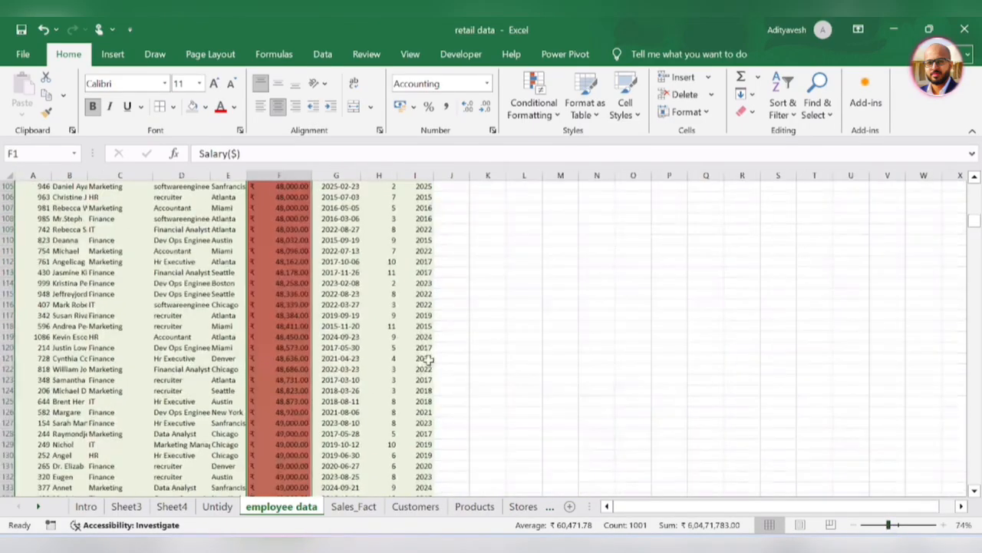
{"action": "scroll", "coordinate": [976, 219], "scroll_direction": "up", "scroll_amount": 19}
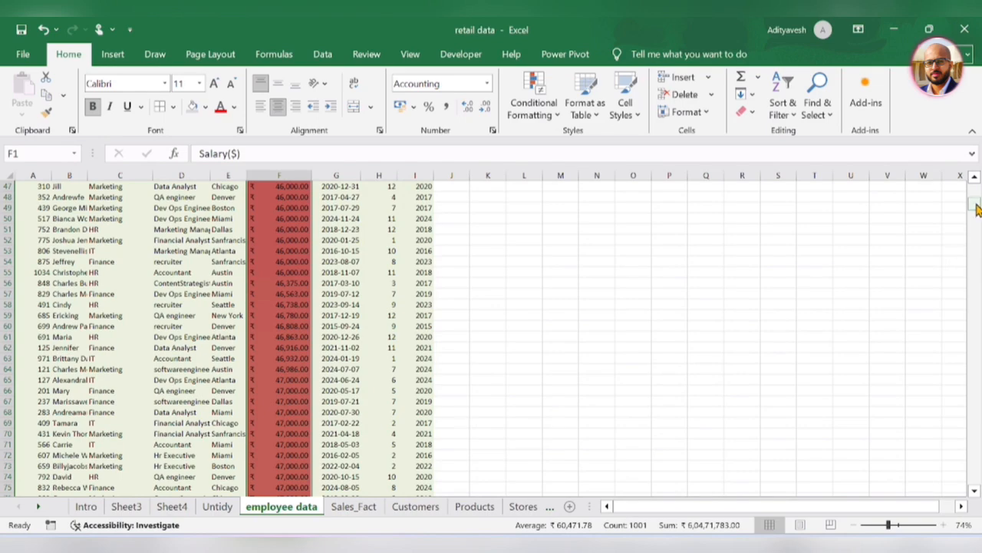
{"action": "left_click_drag", "start_coordinate": [975, 205], "coordinate": [975, 185]}
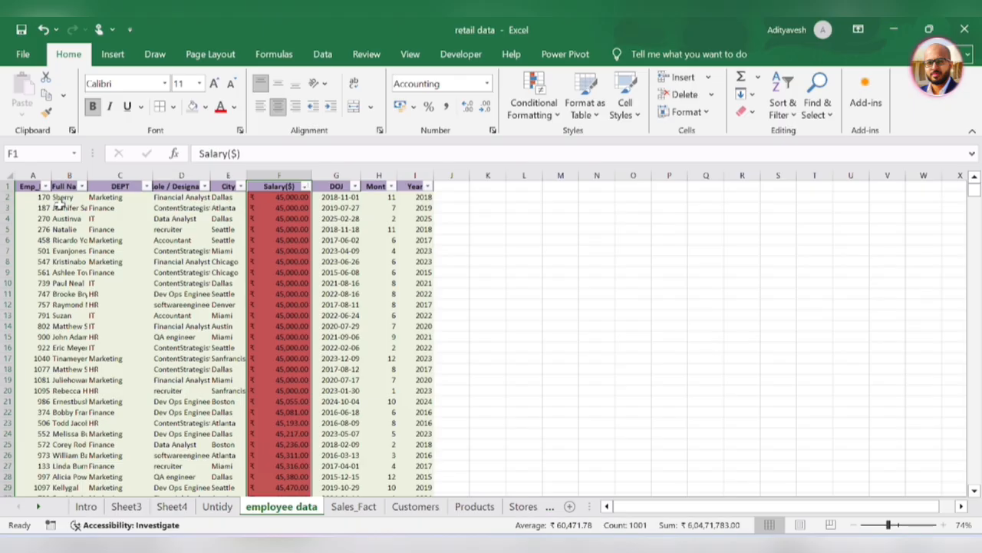
Undo the smallest-to-largest sort and the green-yellow-red color scale on the Salary column, and clear the column selection at 100% zoom.
{"action": "left_click_drag", "start_coordinate": [973, 192], "coordinate": [976, 471]}
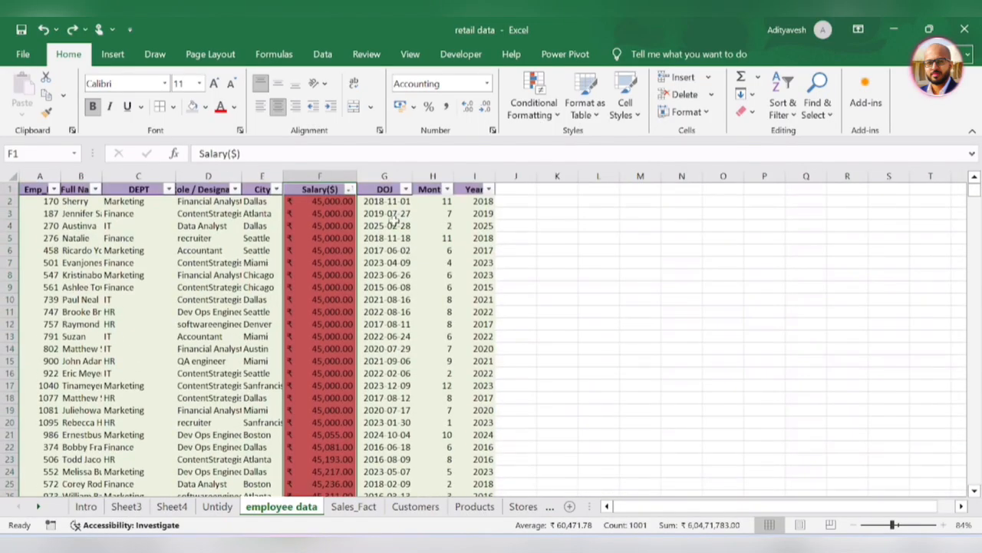
{"action": "scroll", "coordinate": [422, 198], "scroll_direction": "up", "scroll_amount": 3, "text": "ctrl"}
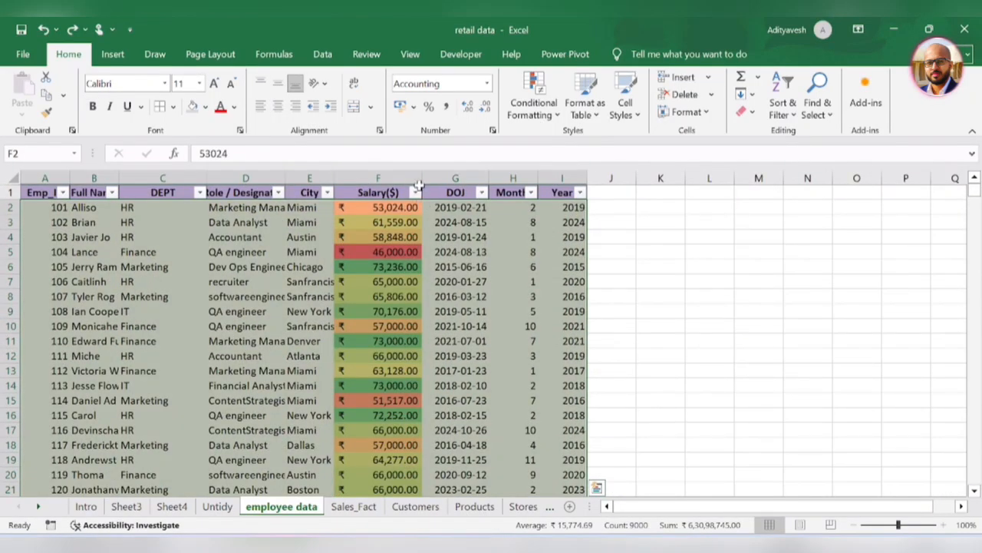
{"action": "key", "text": "ctrl+z"}
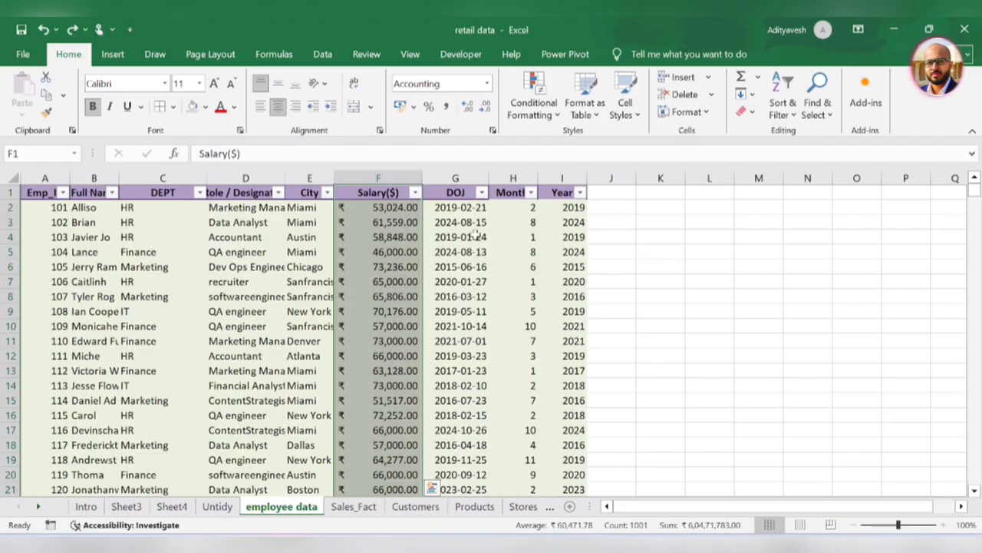
{"action": "left_click", "coordinate": [678, 230]}
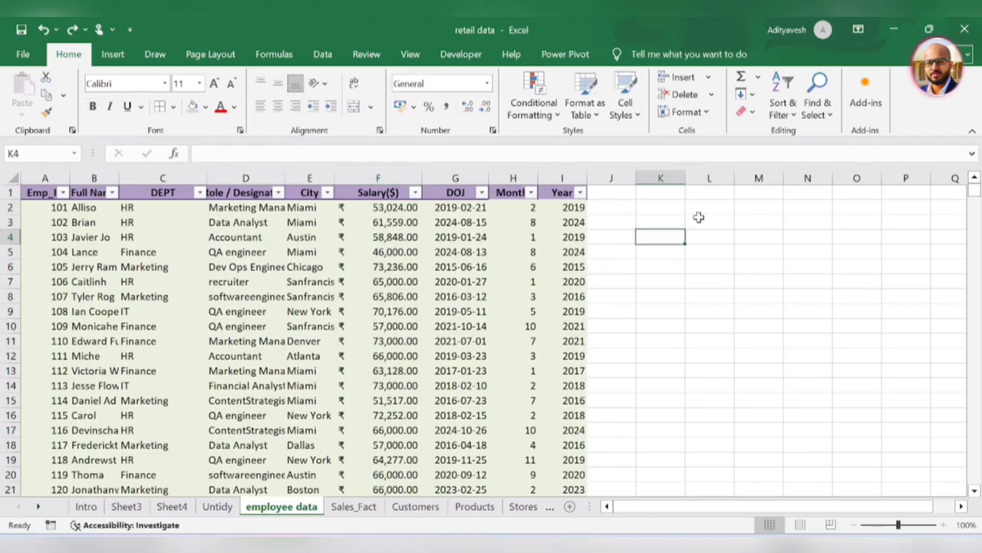
{"action": "left_click", "coordinate": [698, 219]}
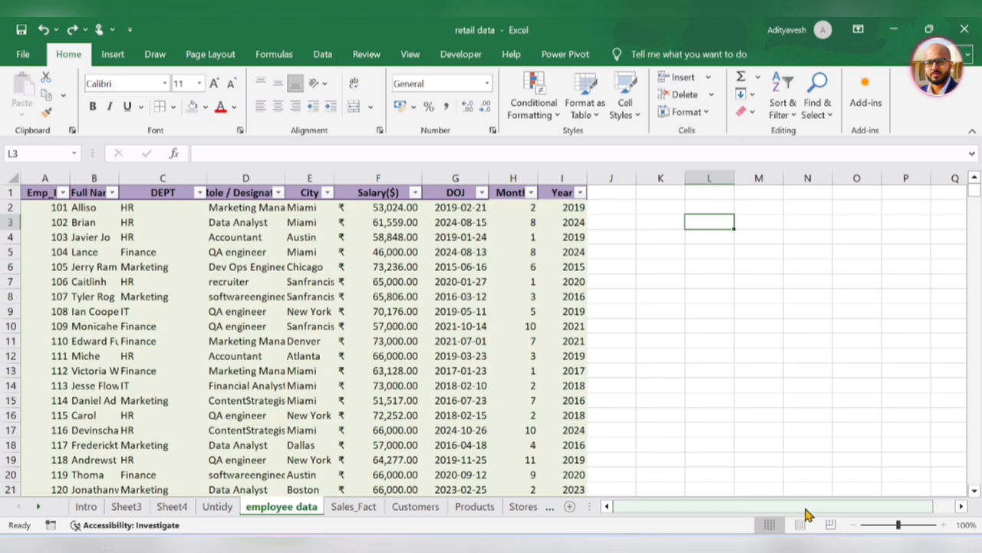
Enter the label "how many record" in cell L3 and the label "count" in cell L5.
{"action": "left_click_drag", "start_coordinate": [804, 507], "coordinate": [840, 507]}
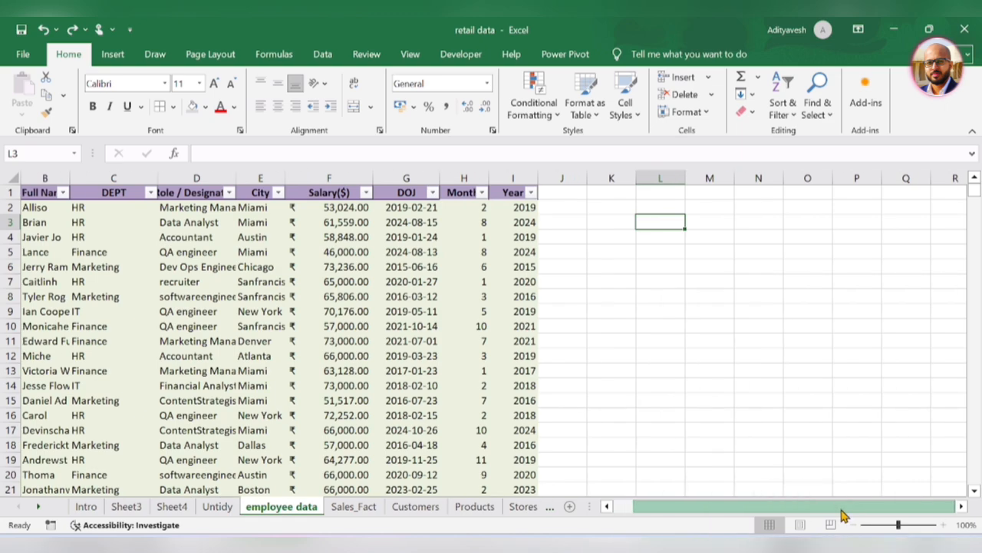
{"action": "left_click", "coordinate": [647, 238]}
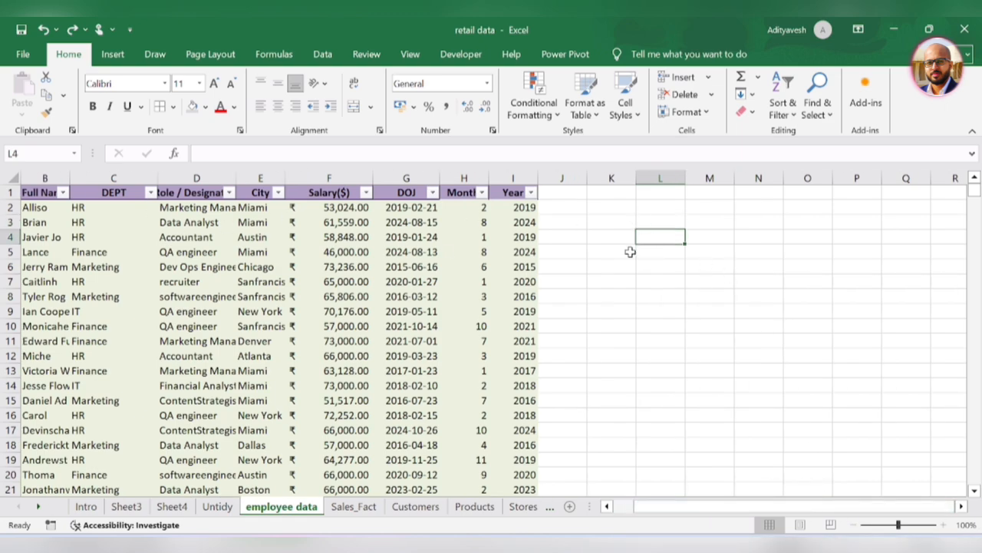
{"action": "left_click", "coordinate": [649, 226]}
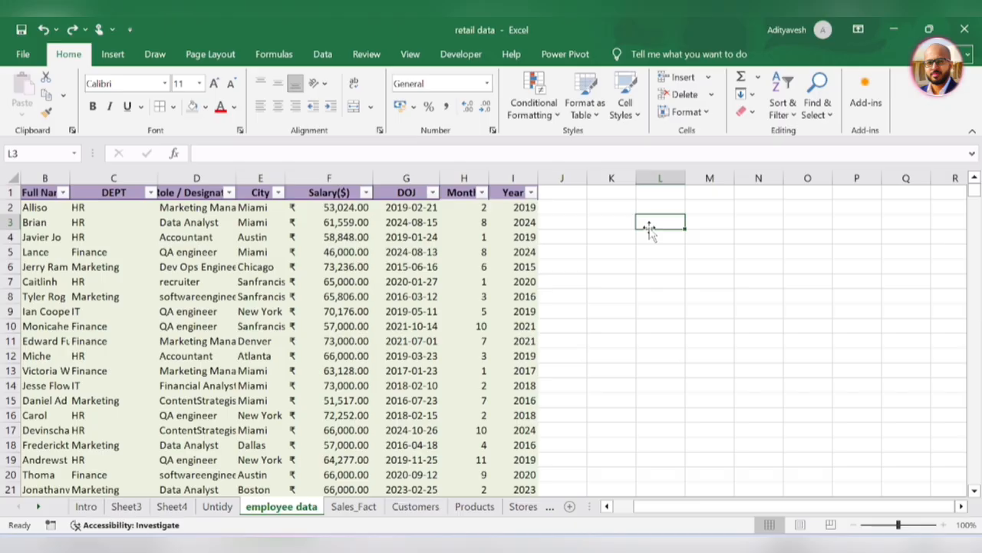
{"action": "type", "text": "how many re"}
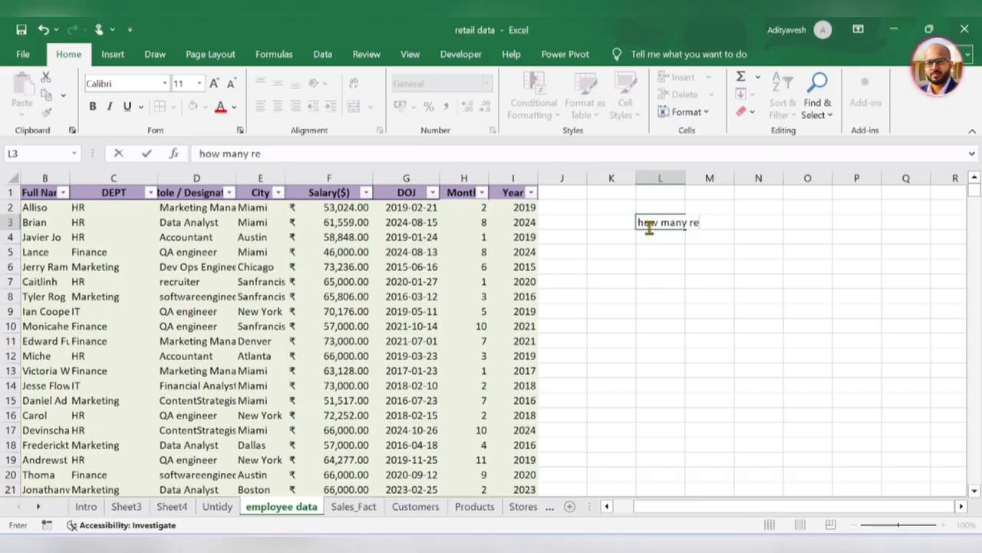
{"action": "type", "text": "cord"}
{"action": "key", "text": "Return"}
{"action": "key", "text": "Return"}
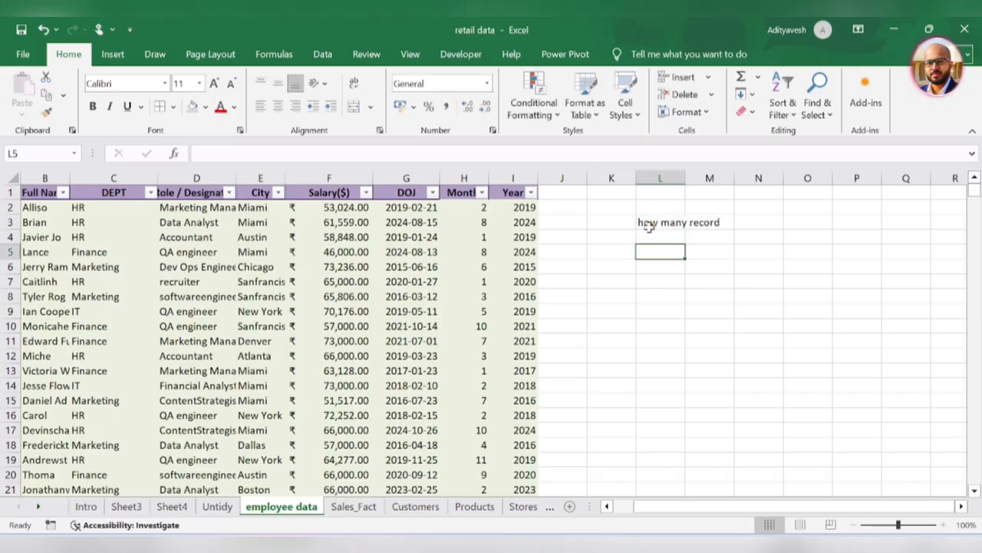
{"action": "type", "text": "="}
{"action": "key", "text": "BackSpace"}
{"action": "type", "text": "count"}
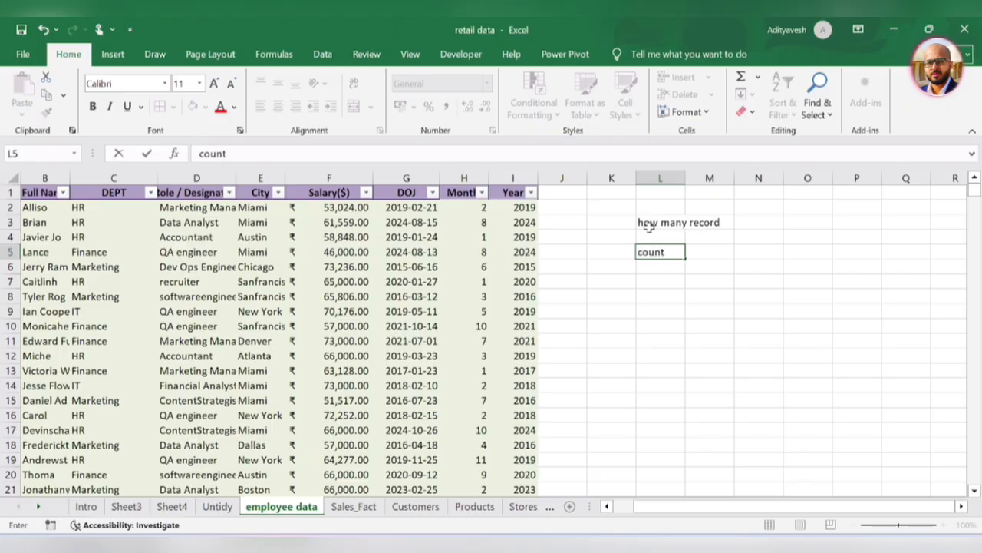
{"action": "key", "text": "Return"}
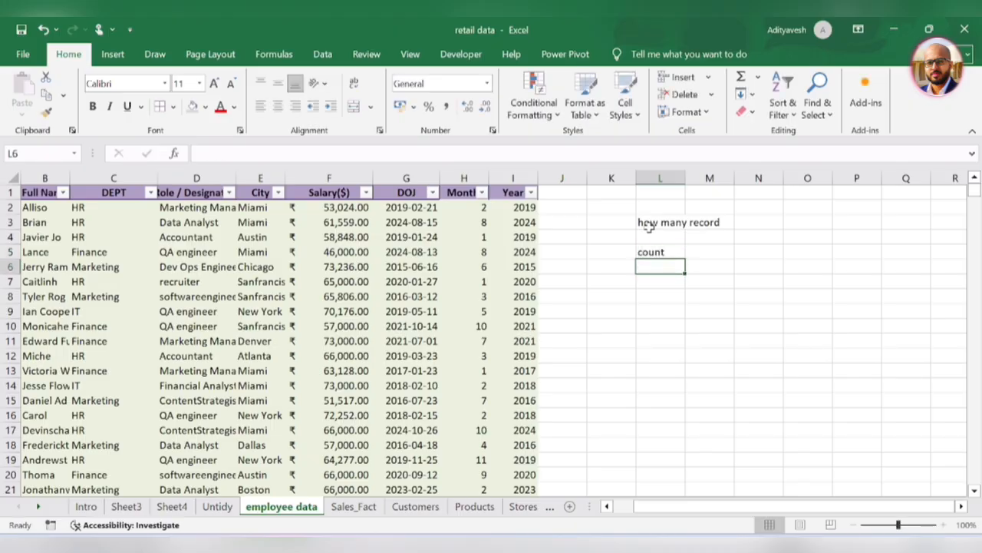
Count the employee records in cell L6 with =COUNTA(A2:A1001), covering all employee IDs below the header.
{"action": "type", "text": "=count"}
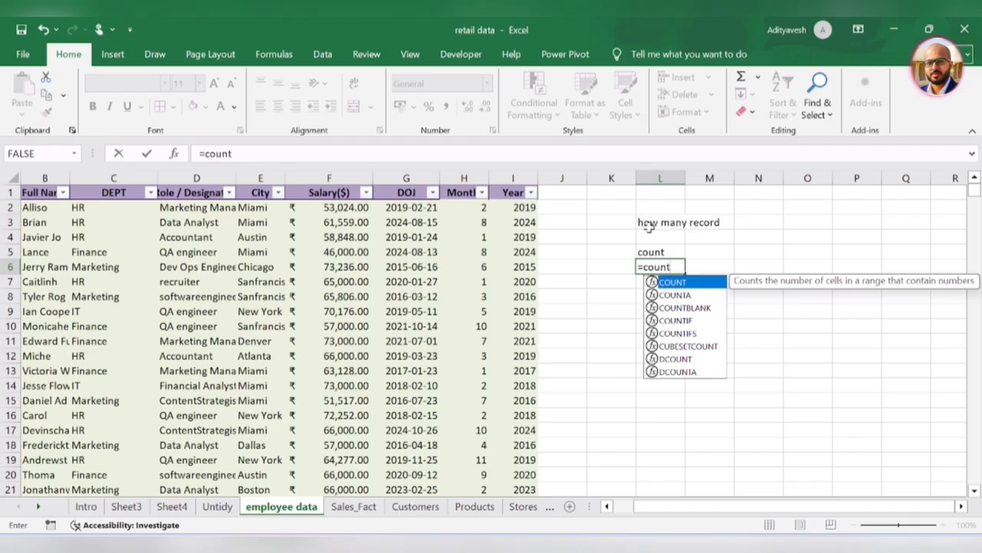
{"action": "key", "text": "Down"}
{"action": "key", "text": "Tab"}
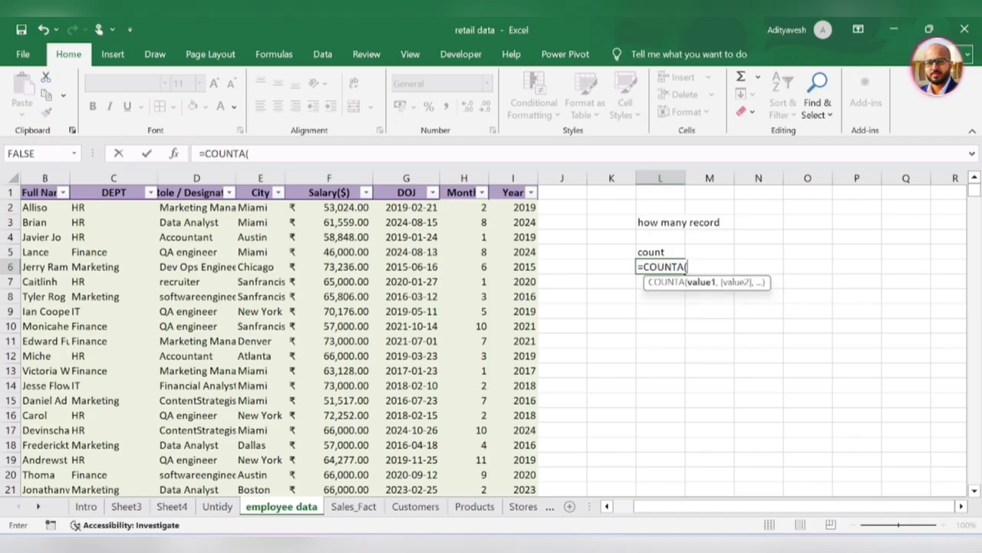
{"action": "left_click_drag", "start_coordinate": [697, 506], "coordinate": [679, 497]}
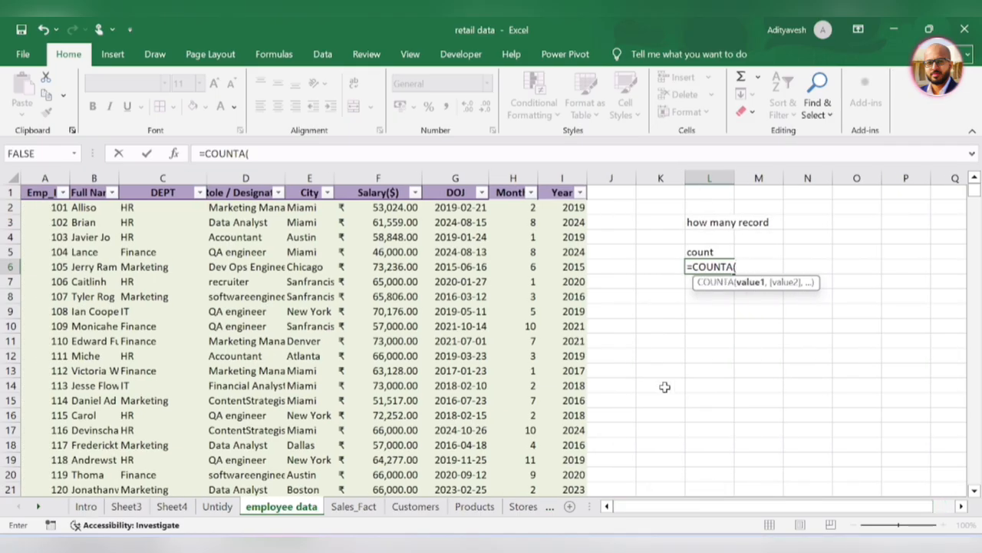
{"action": "left_click", "coordinate": [39, 208]}
{"action": "key", "text": "ctrl+shift+Down"}
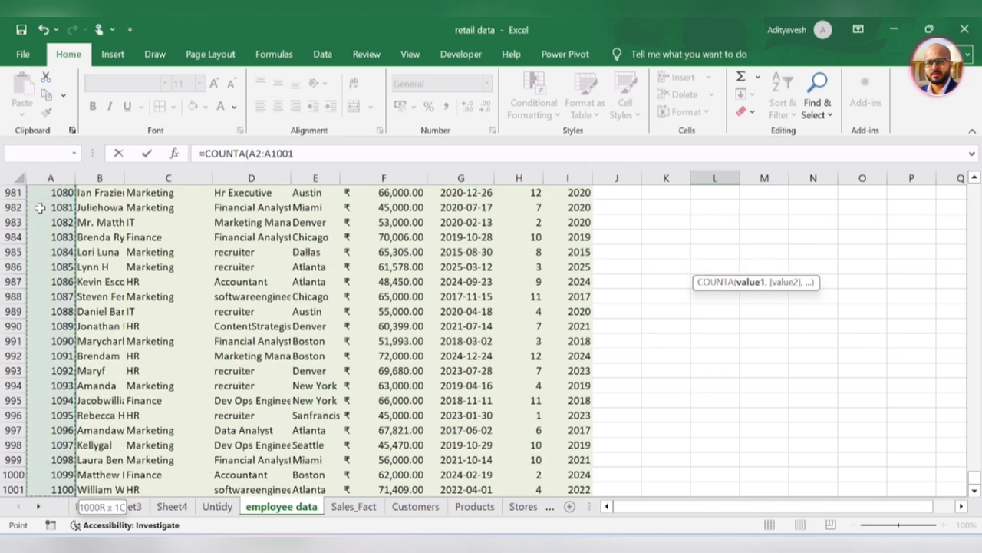
{"action": "left_click", "coordinate": [322, 153]}
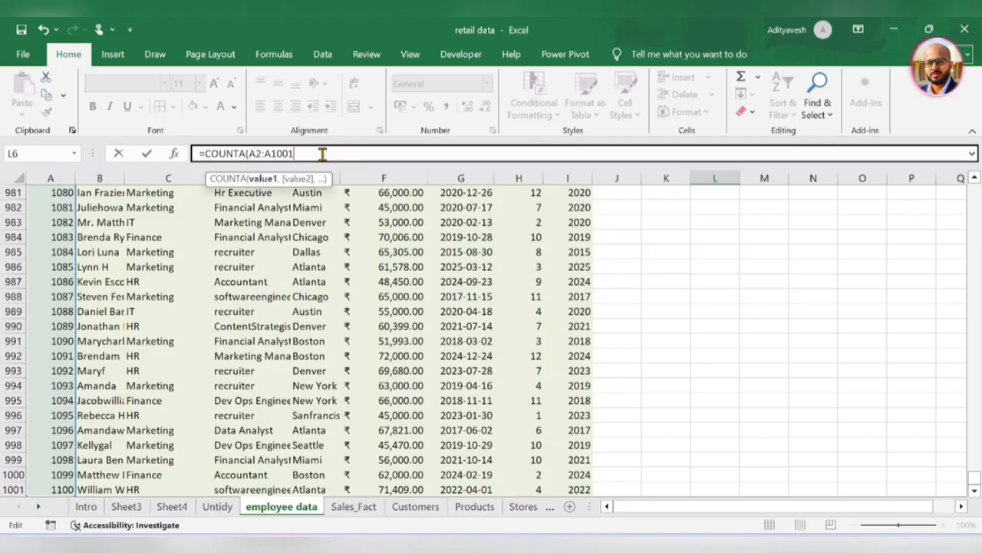
{"action": "left_click_drag", "start_coordinate": [241, 154], "coordinate": [270, 153]}
{"action": "left_click", "coordinate": [321, 154]}
{"action": "key", "text": "Return"}
{"action": "scroll", "coordinate": [791, 358], "scroll_direction": "up", "scroll_amount": 2}
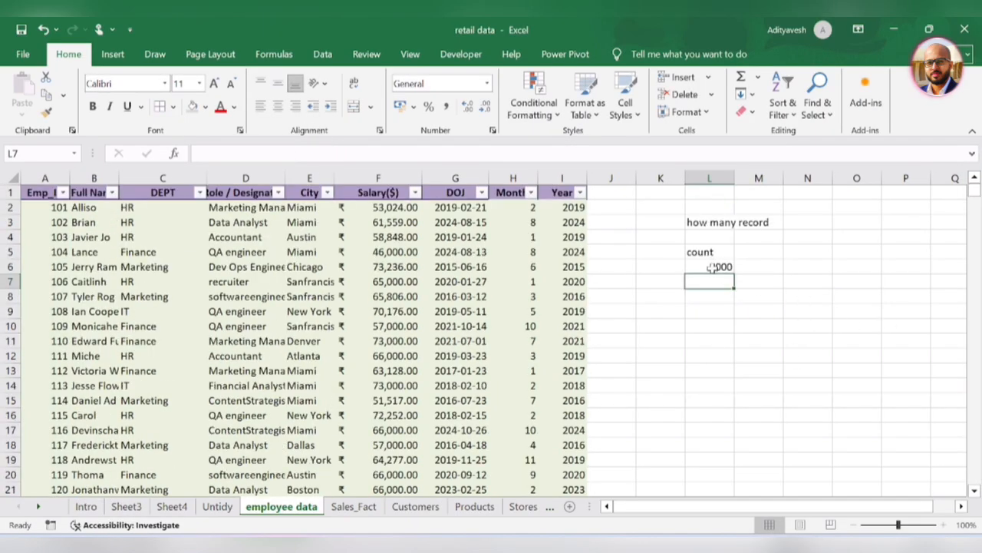
{"action": "left_click", "coordinate": [710, 267]}
Enter the department label "HR" in cell L8, two rows below the record count.
{"action": "left_click", "coordinate": [713, 293]}
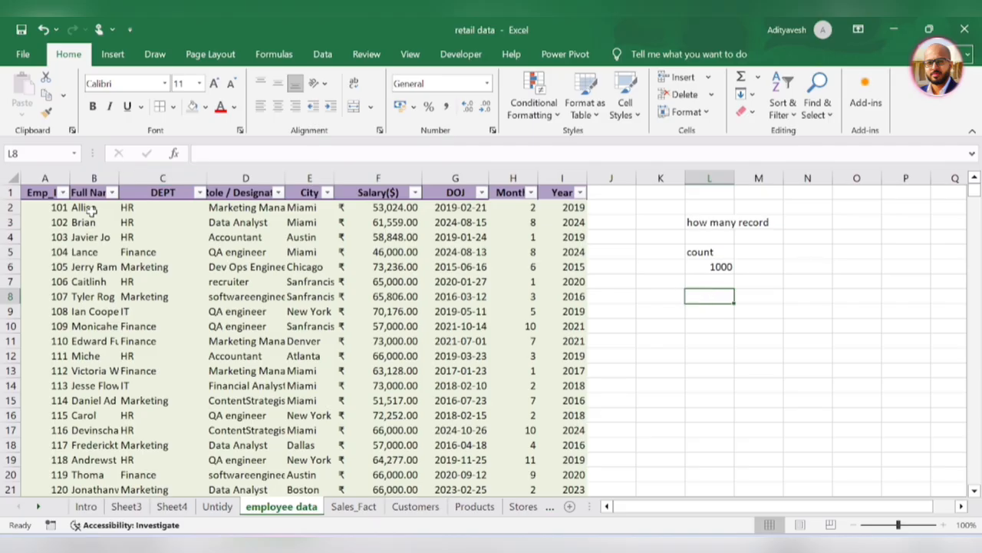
{"action": "left_click", "coordinate": [142, 209]}
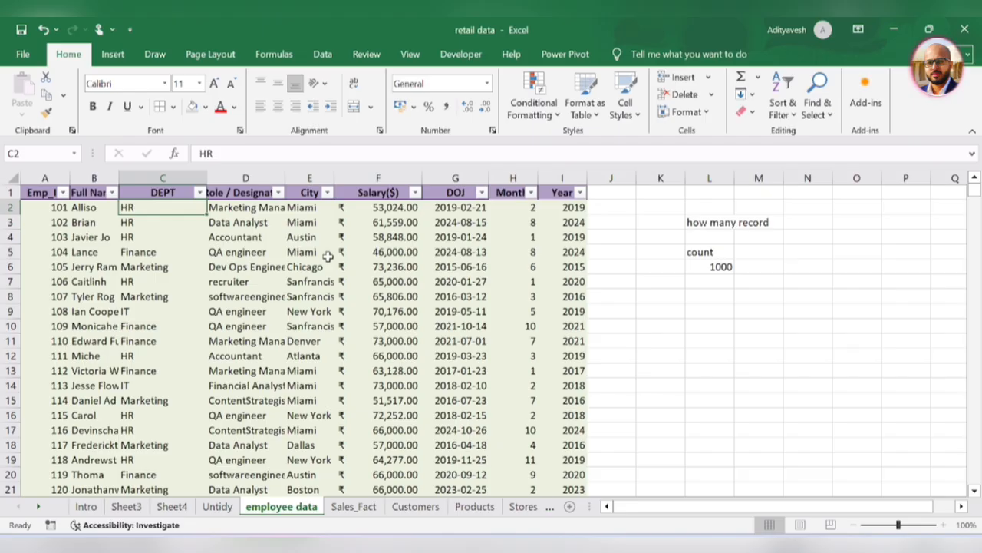
{"action": "left_click", "coordinate": [694, 295]}
{"action": "type", "text": "HR"}
{"action": "key", "text": "Return"}
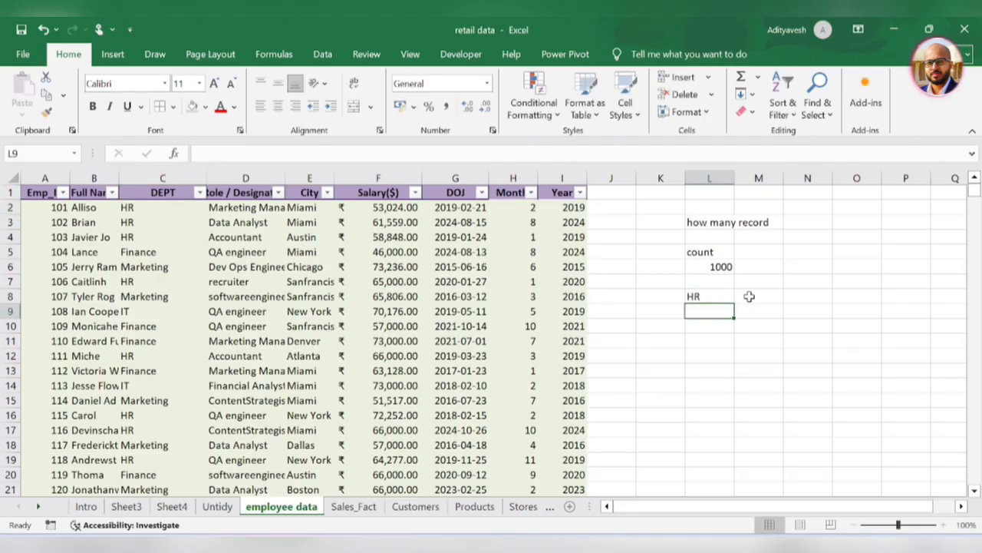
Count the HR employees in cell M8 with =COUNTIF(C2:C1001, L8), using the DEPT column as range and the HR label as criterion.
{"action": "left_click", "coordinate": [750, 296]}
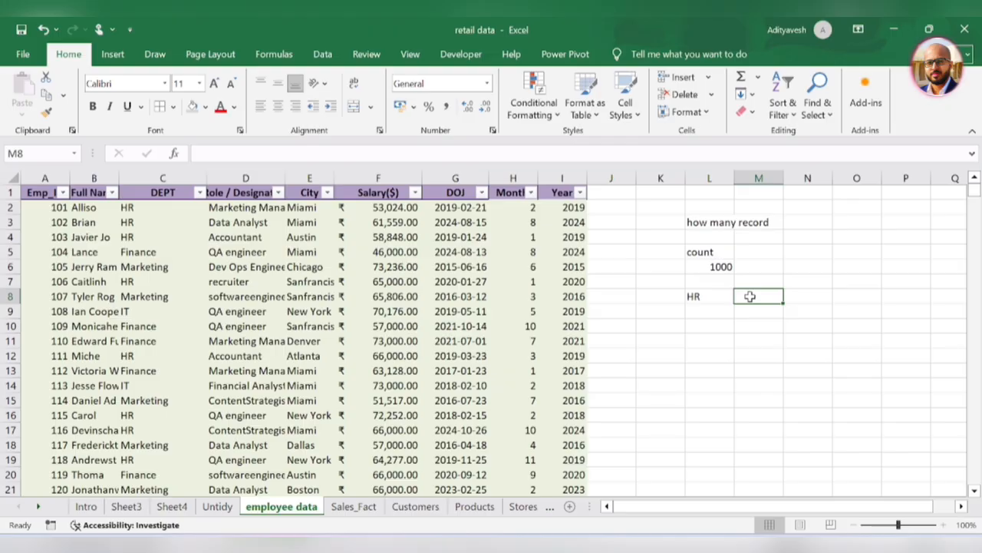
{"action": "type", "text": "=countif"}
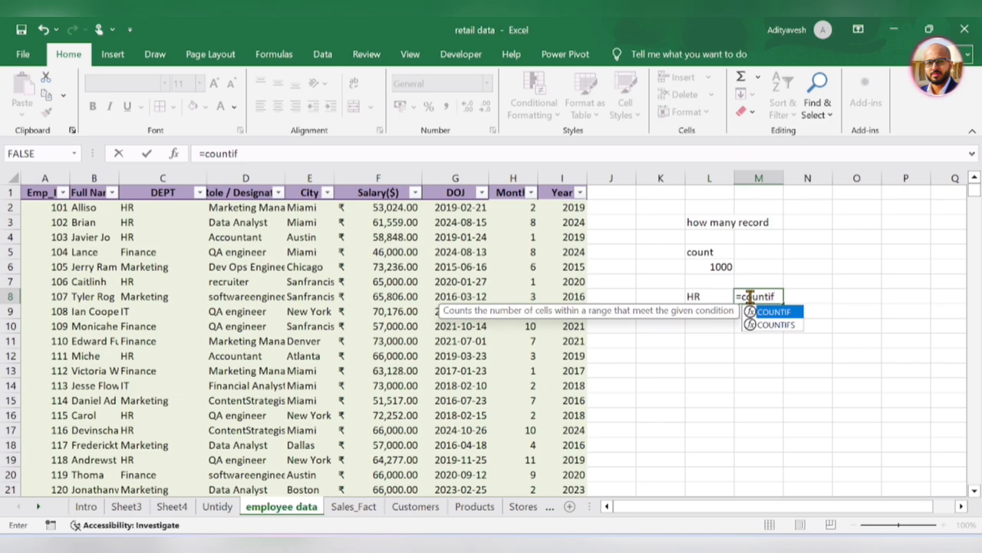
{"action": "key", "text": "Tab"}
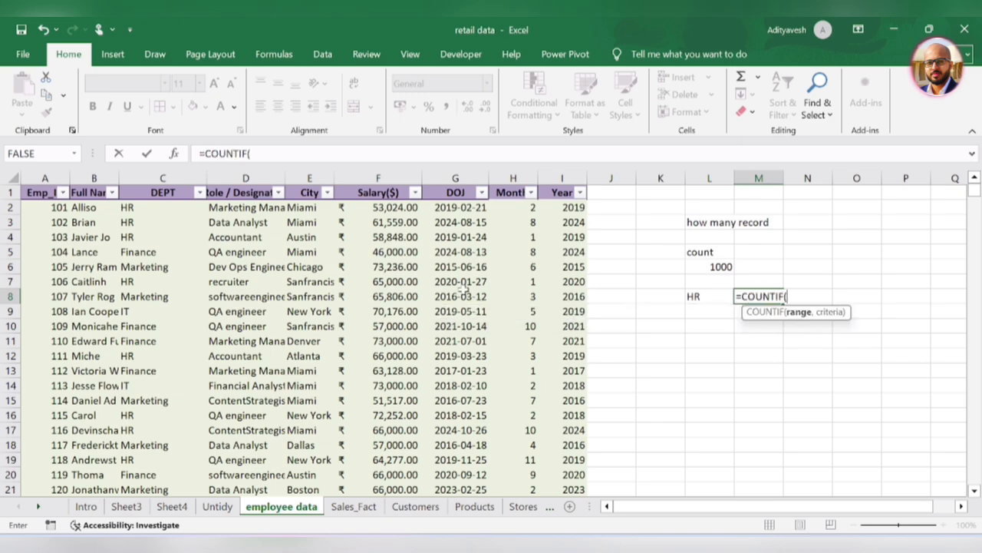
{"action": "left_click", "coordinate": [143, 210]}
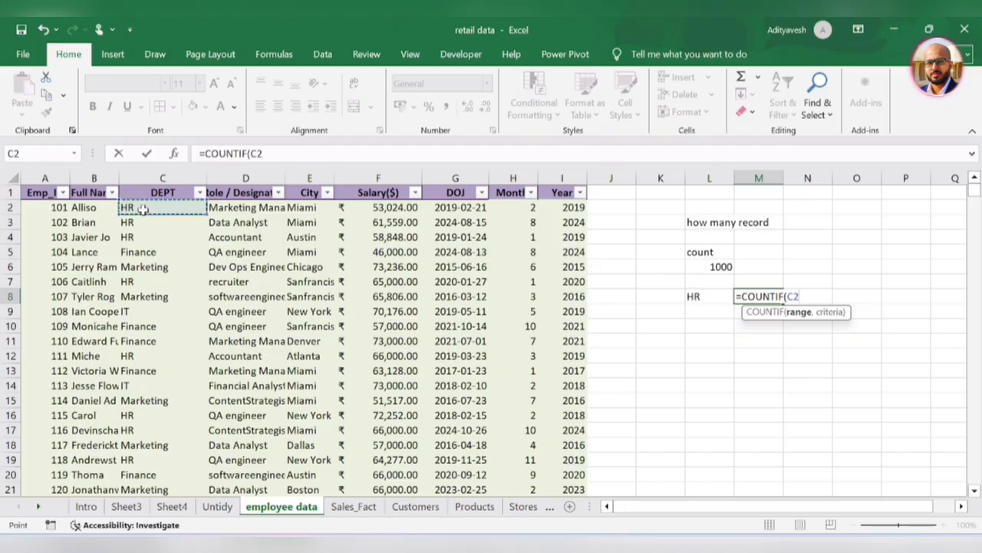
{"action": "key", "text": "ctrl+shift+Down"}
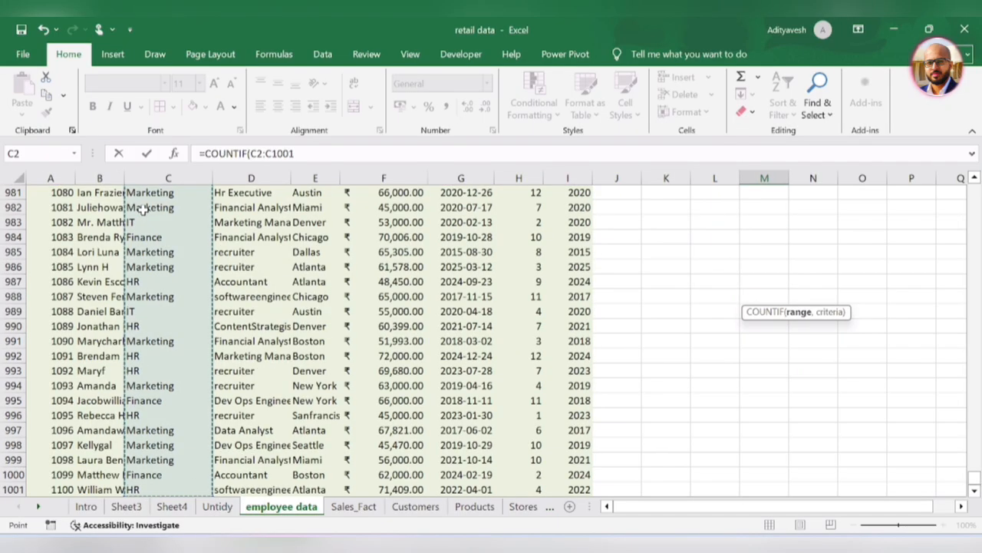
{"action": "type", "text": ","}
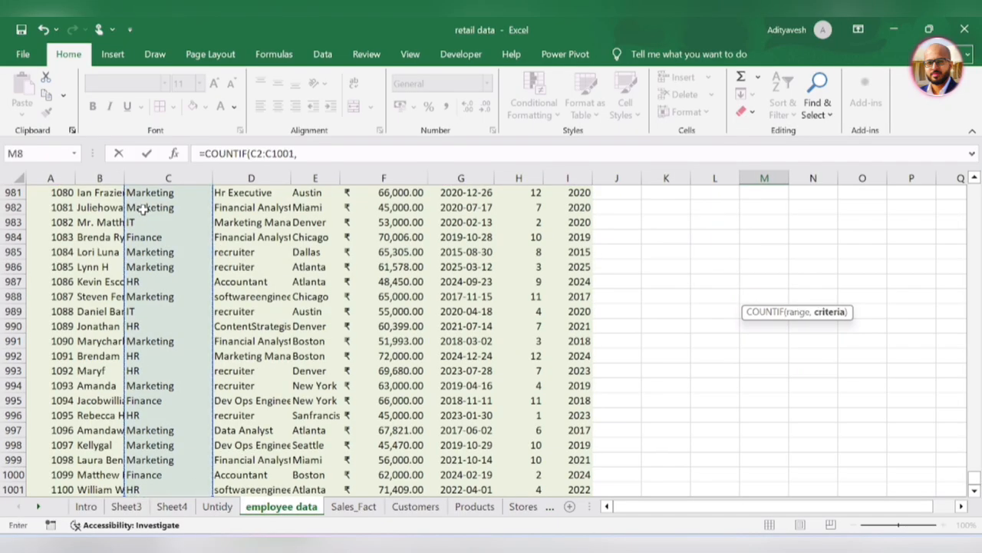
{"action": "left_click", "coordinate": [338, 157]}
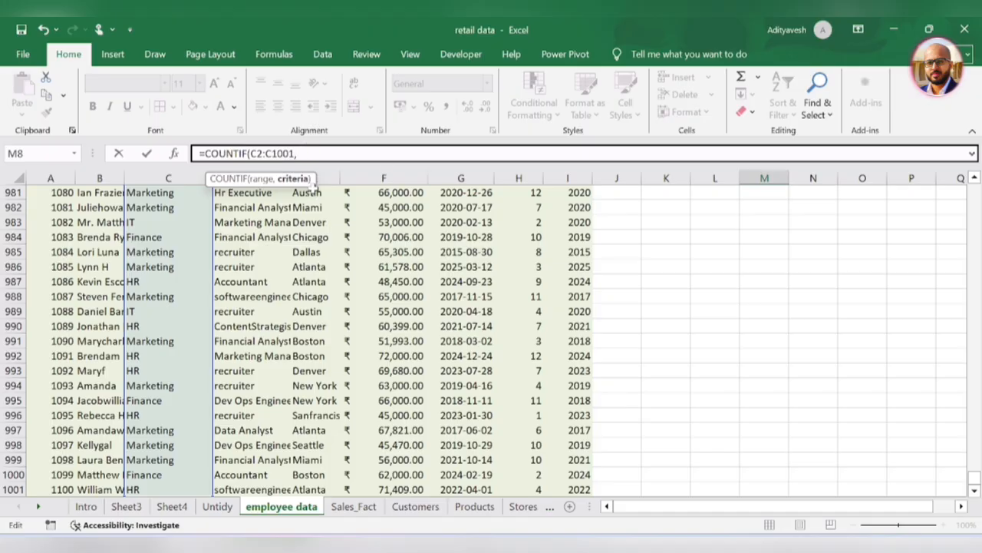
{"action": "left_click_drag", "start_coordinate": [974, 476], "coordinate": [975, 198]}
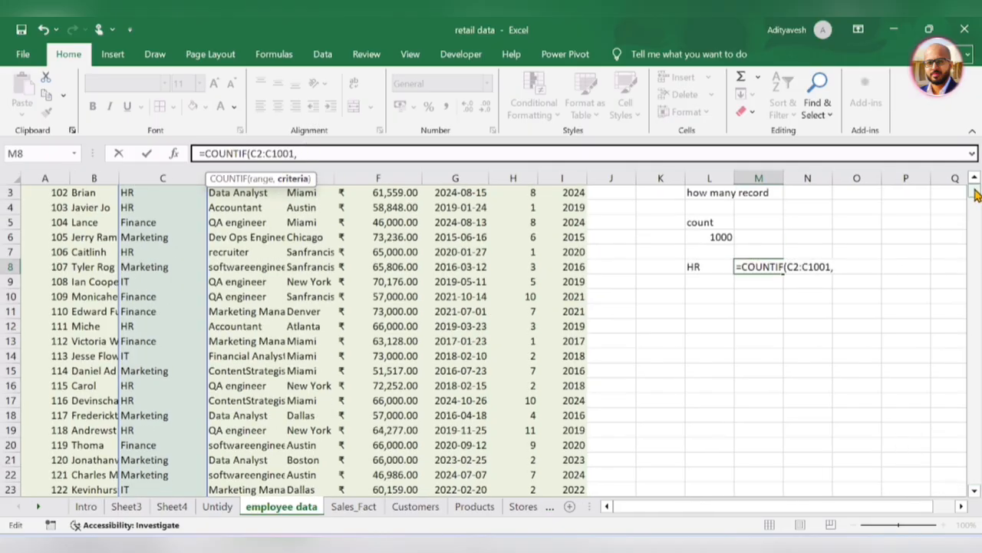
{"action": "left_click", "coordinate": [702, 269]}
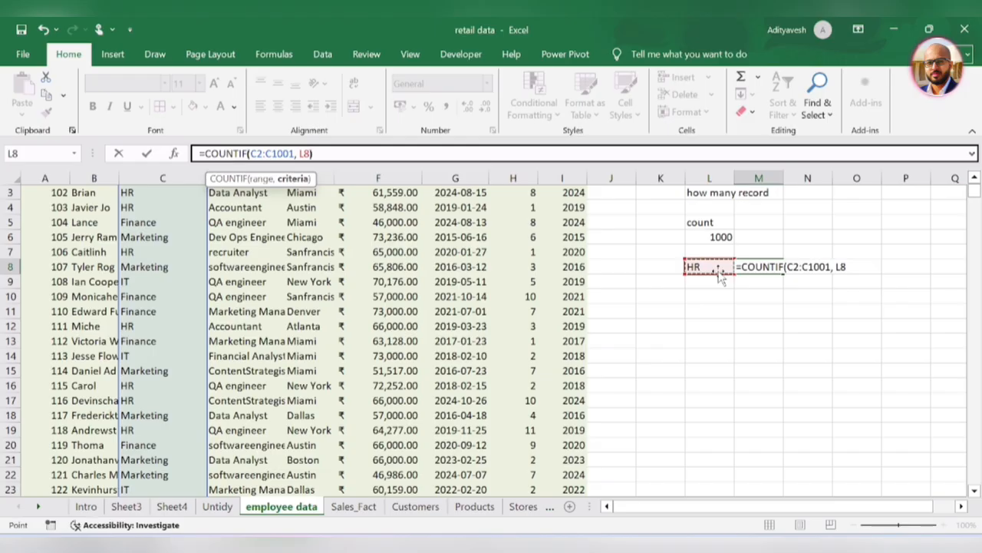
{"action": "key", "text": "Return"}
{"action": "left_click", "coordinate": [774, 277]}
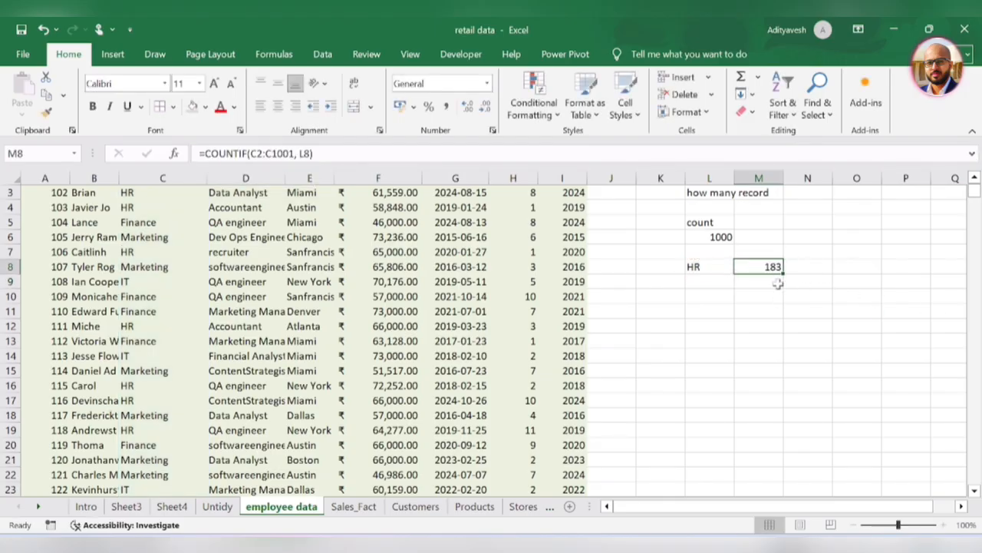
Review the HR label in L8, its COUNTIF formula in M8 and the first entry of the DEPT column.
{"action": "scroll", "coordinate": [735, 318], "scroll_direction": "up", "scroll_amount": 1}
{"action": "left_click", "coordinate": [698, 297]}
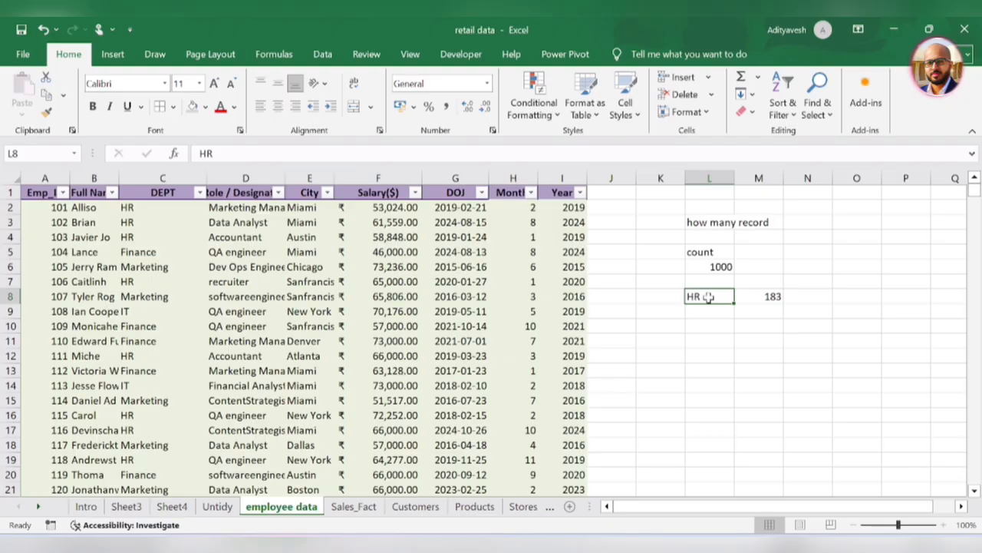
{"action": "left_click", "coordinate": [777, 298]}
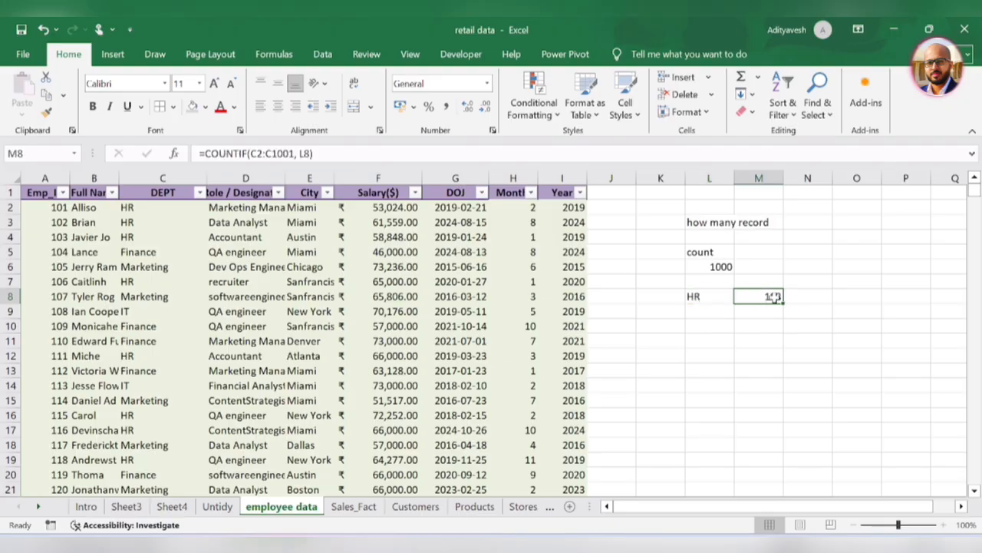
{"action": "left_click", "coordinate": [695, 299]}
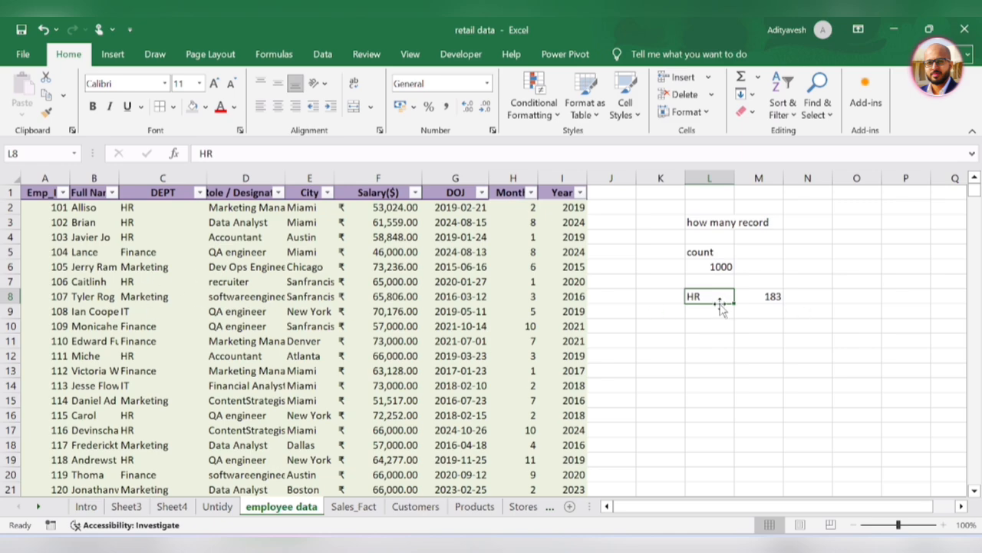
{"action": "left_click", "coordinate": [154, 208]}
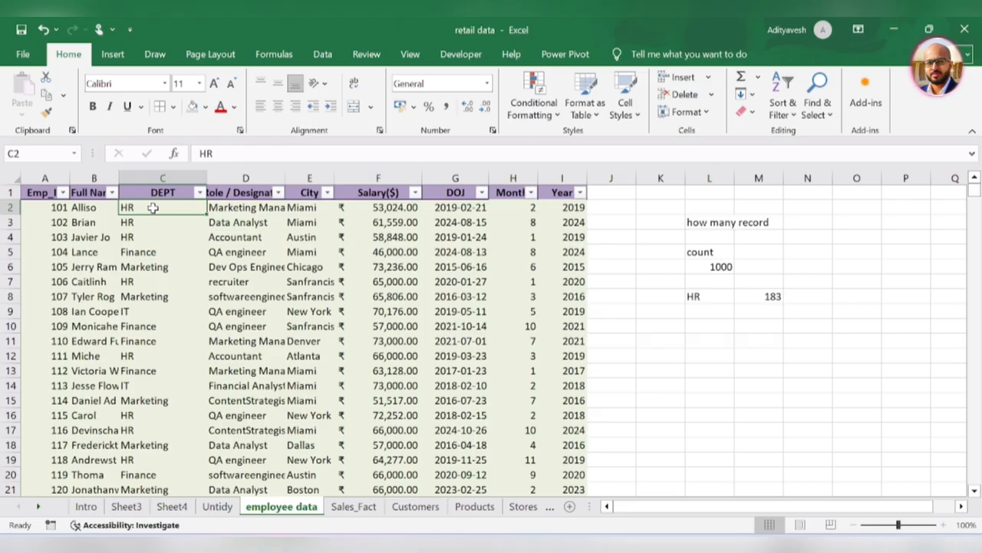
Copy all DEPT values from C2:C1001 and paste them into column O starting at cell O8.
{"action": "key", "text": "ctrl+shift+Down"}
{"action": "key", "text": "ctrl+c"}
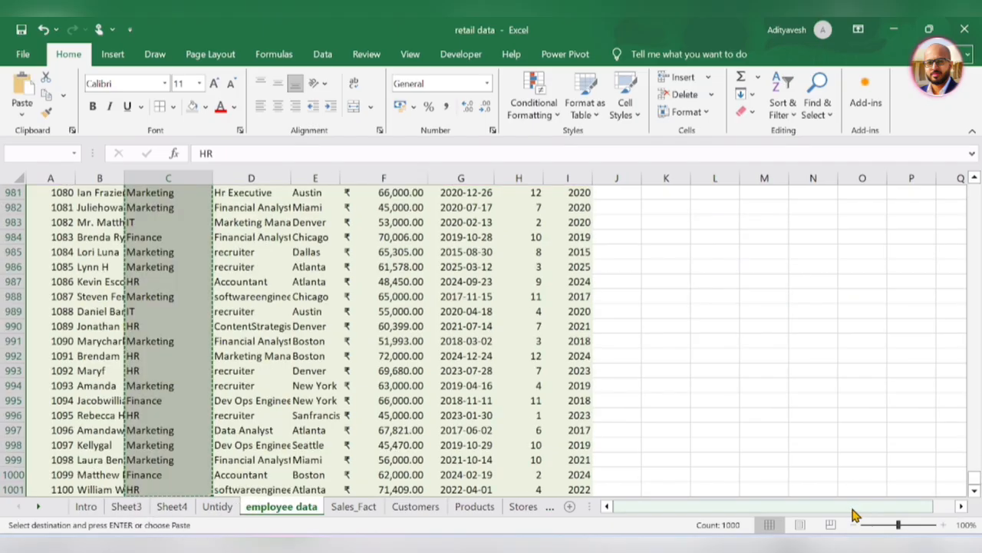
{"action": "scroll", "coordinate": [856, 514], "scroll_direction": "right", "scroll_amount": 1}
{"action": "scroll", "coordinate": [822, 307], "scroll_direction": "up", "scroll_amount": 13}
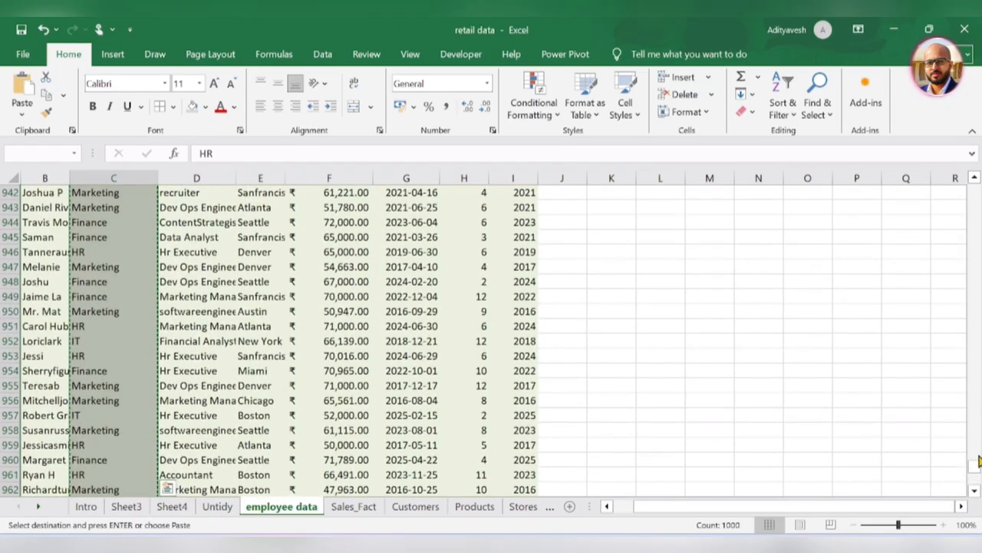
{"action": "left_click_drag", "start_coordinate": [978, 460], "coordinate": [977, 192]}
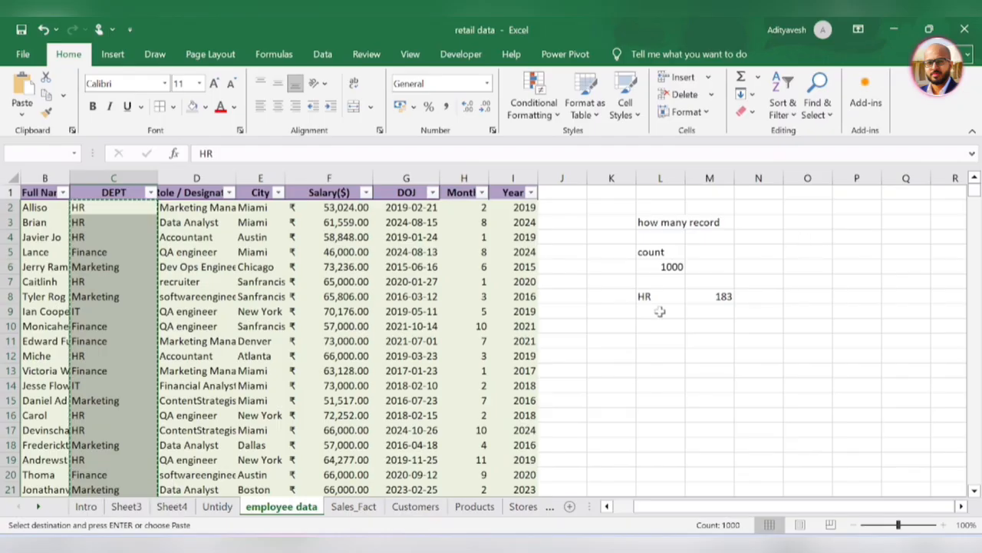
{"action": "left_click", "coordinate": [661, 298]}
{"action": "left_click", "coordinate": [817, 265]}
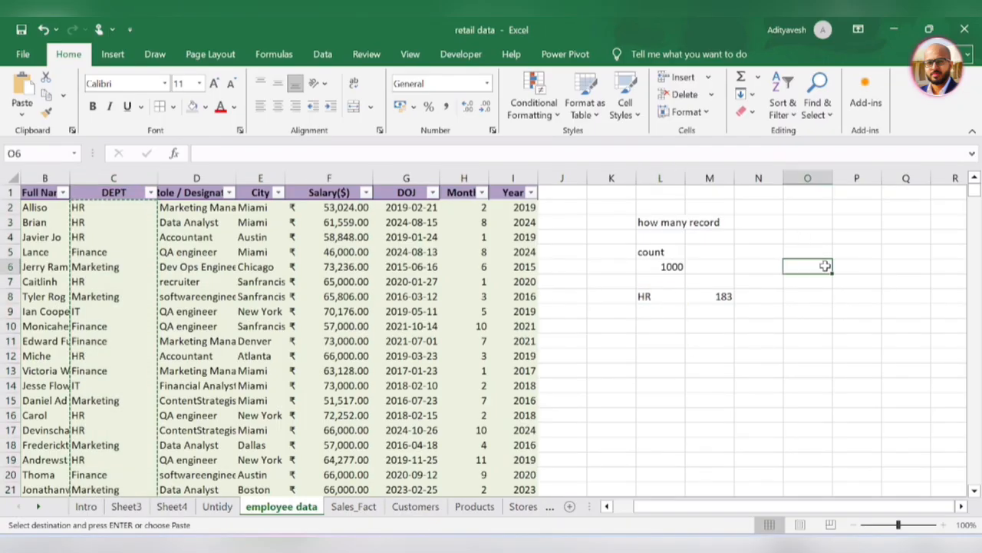
{"action": "left_click", "coordinate": [818, 296]}
{"action": "key", "text": "ctrl+v"}
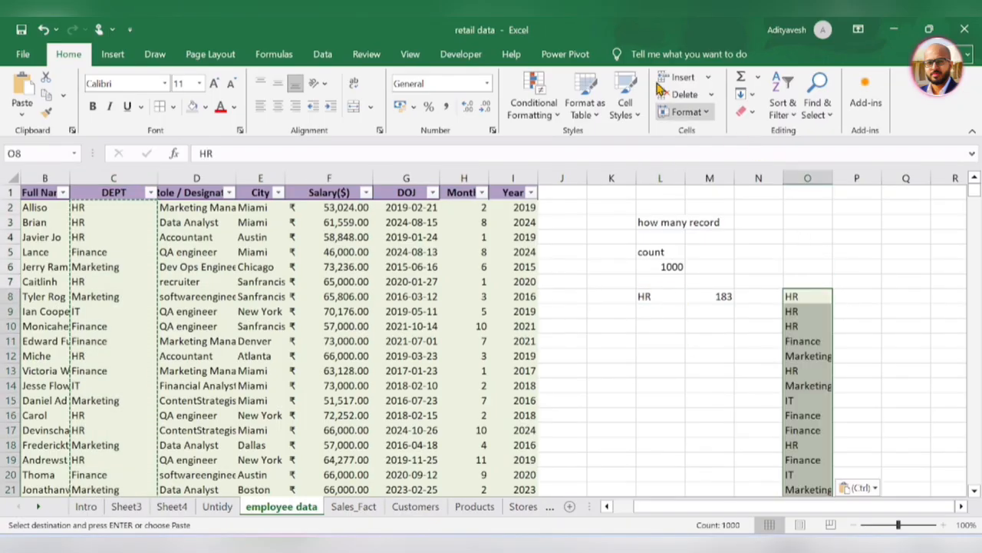
Remove the duplicate values from the pasted department list in column O.
{"action": "left_click", "coordinate": [323, 55]}
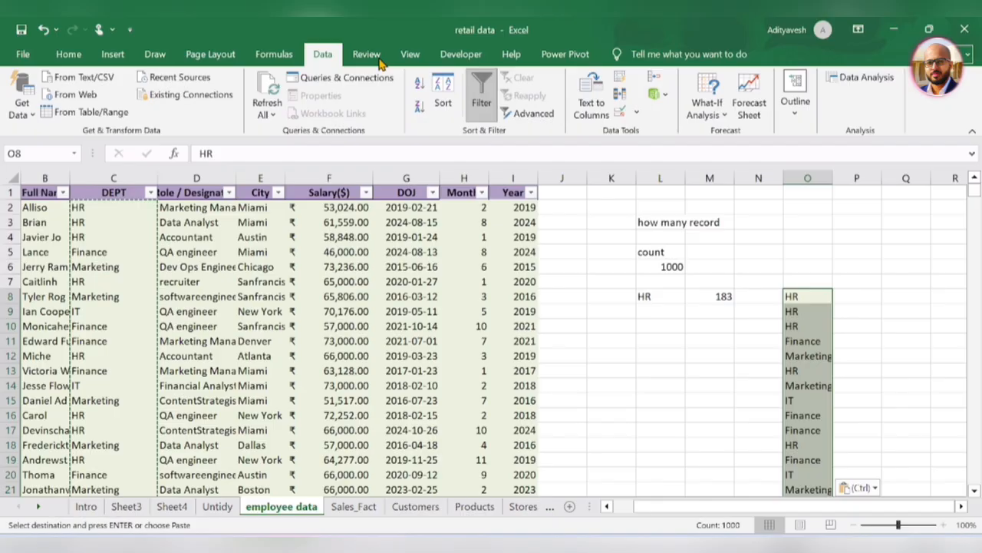
{"action": "left_click", "coordinate": [620, 94]}
{"action": "left_click", "coordinate": [636, 391]}
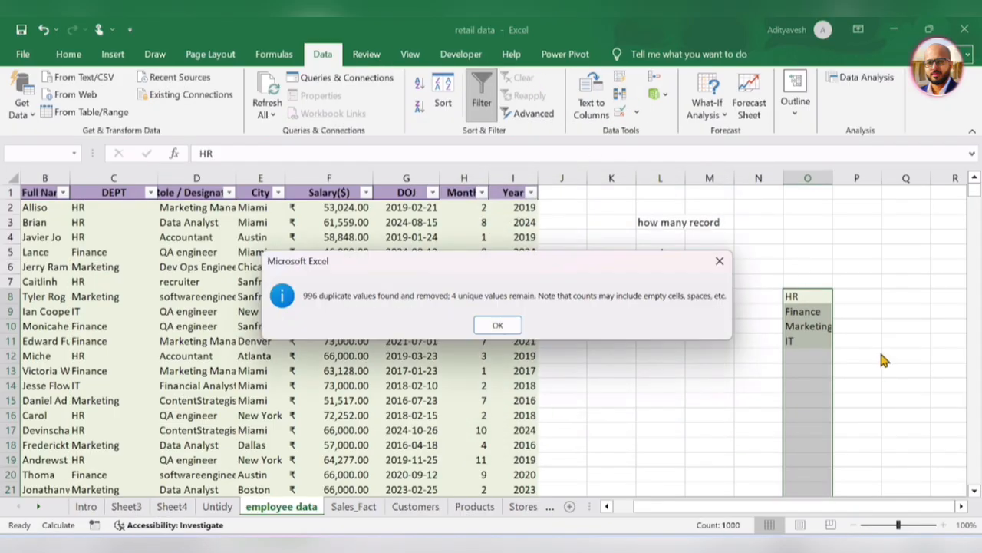
{"action": "left_click", "coordinate": [501, 326]}
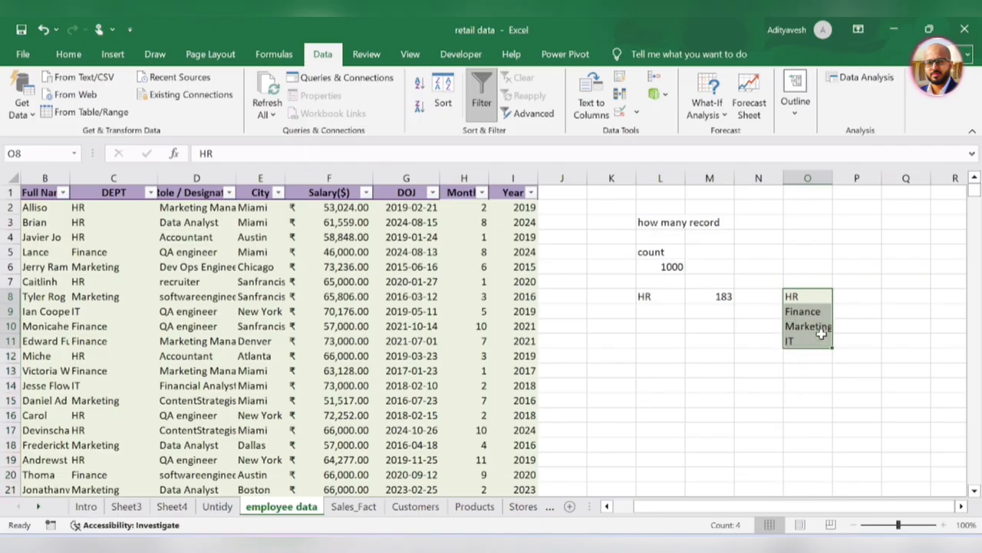
Add list data validation to cell L8 with the unique departments =$O$8:$O$11 as its source.
{"action": "left_click", "coordinate": [649, 296]}
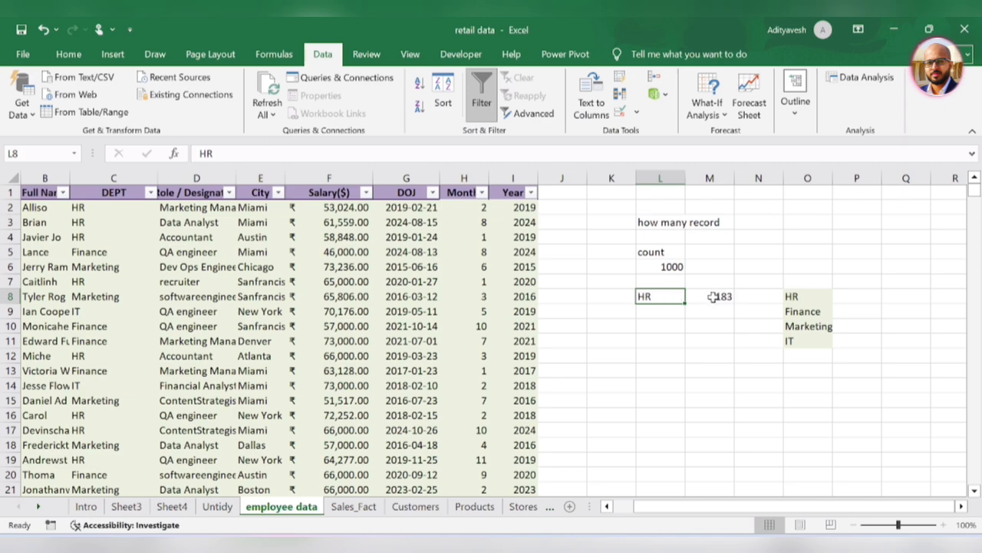
{"action": "left_click", "coordinate": [621, 114]}
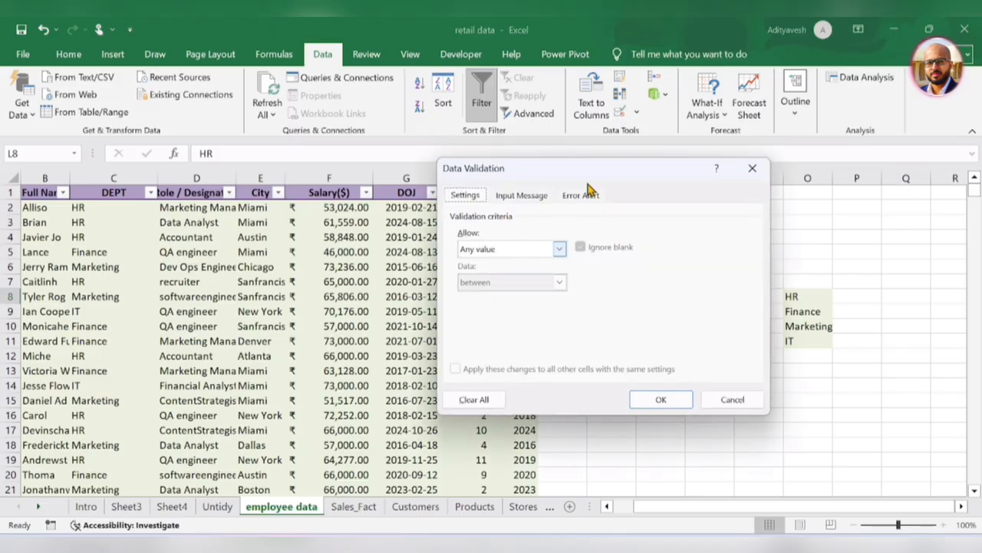
{"action": "left_click_drag", "start_coordinate": [587, 170], "coordinate": [340, 161]}
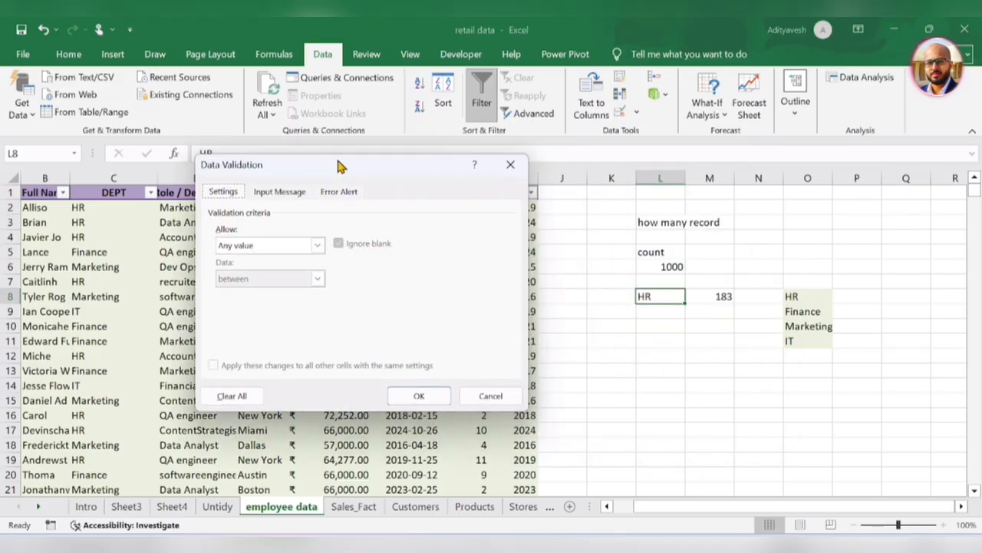
{"action": "left_click", "coordinate": [314, 240]}
{"action": "left_click", "coordinate": [261, 284]}
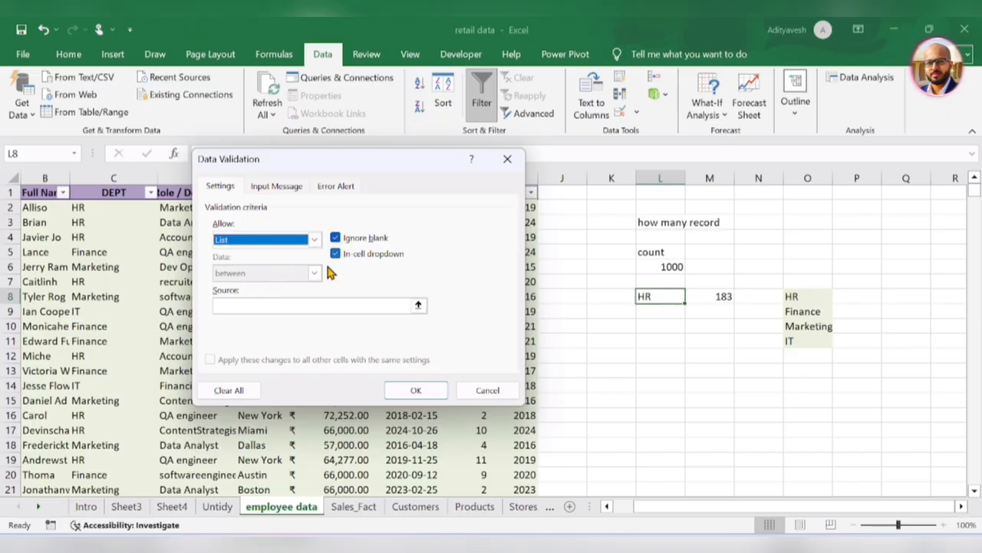
{"action": "left_click", "coordinate": [323, 306]}
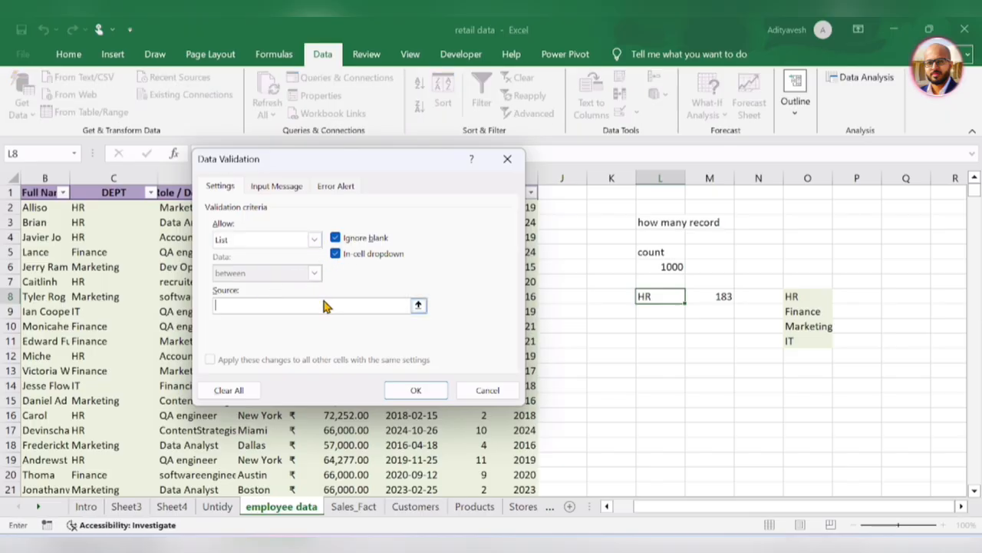
{"action": "left_click_drag", "start_coordinate": [827, 296], "coordinate": [814, 342]}
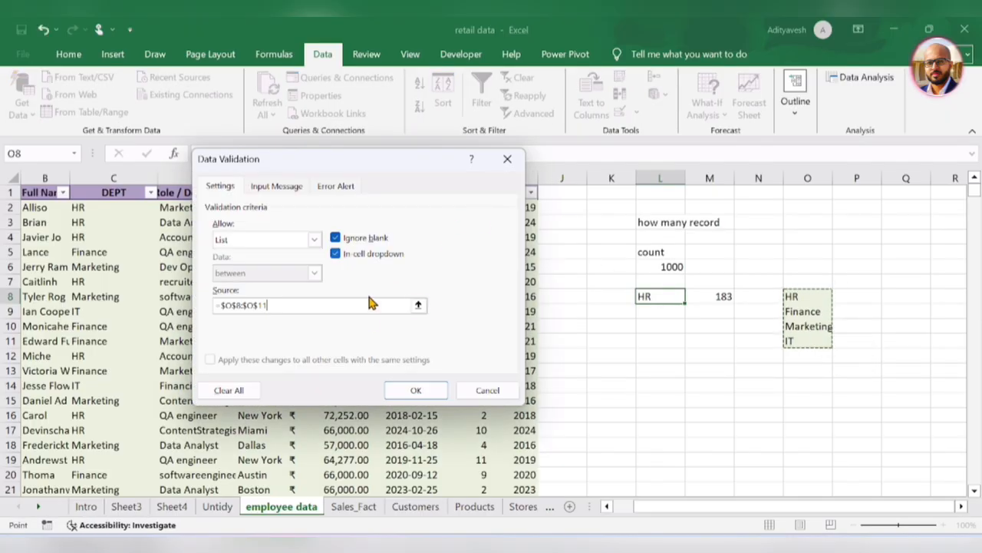
{"action": "left_click", "coordinate": [415, 389]}
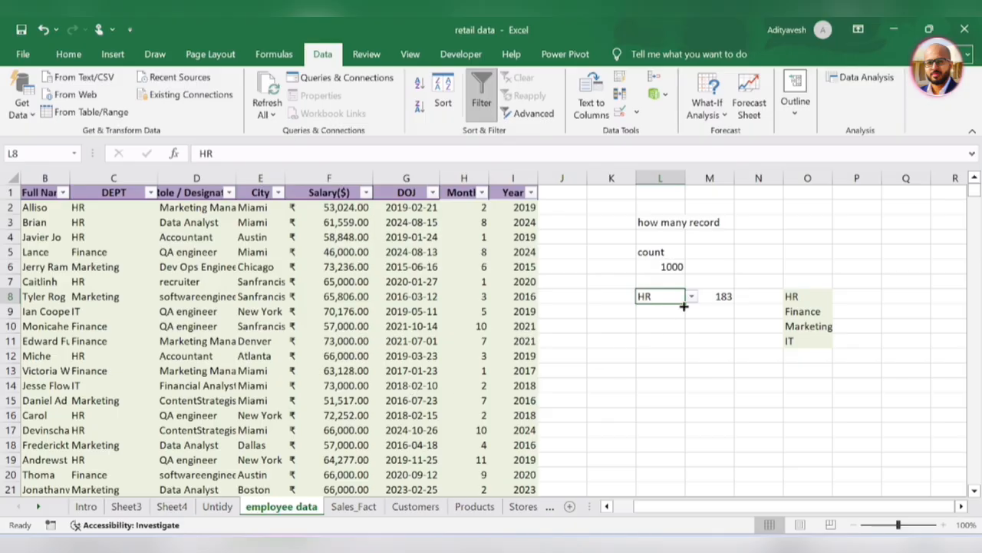
Try the department dropdown in L8 by choosing Finance, Marketing and finally IT.
{"action": "left_click_drag", "start_coordinate": [722, 505], "coordinate": [712, 507]}
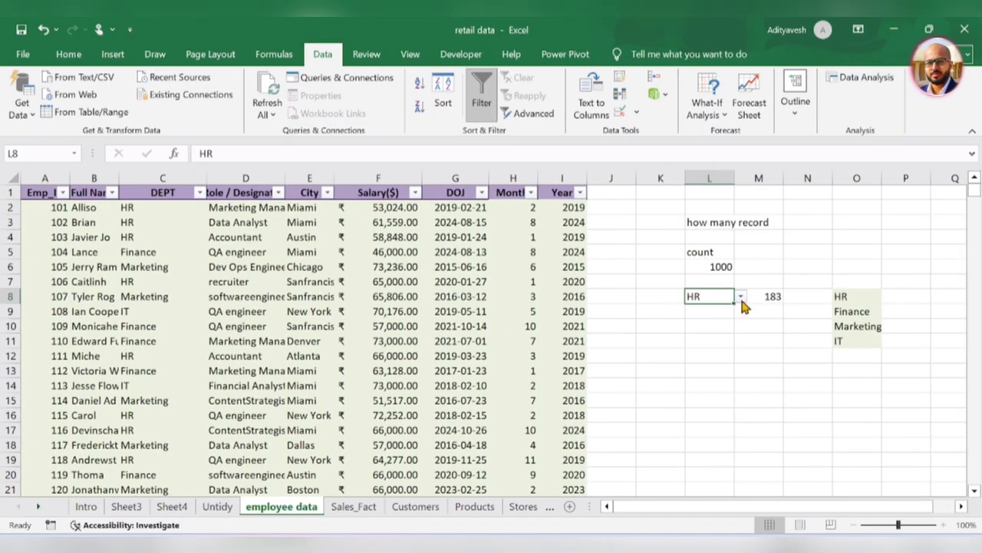
{"action": "left_click", "coordinate": [741, 298]}
{"action": "left_click", "coordinate": [716, 319]}
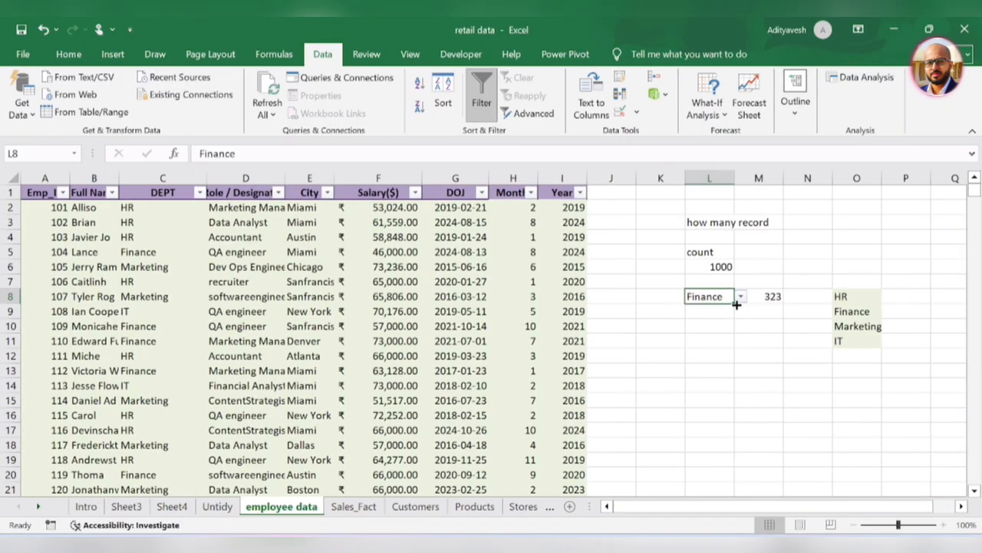
{"action": "left_click", "coordinate": [741, 296]}
{"action": "left_click", "coordinate": [716, 328]}
{"action": "left_click", "coordinate": [741, 298]}
{"action": "left_click", "coordinate": [720, 338]}
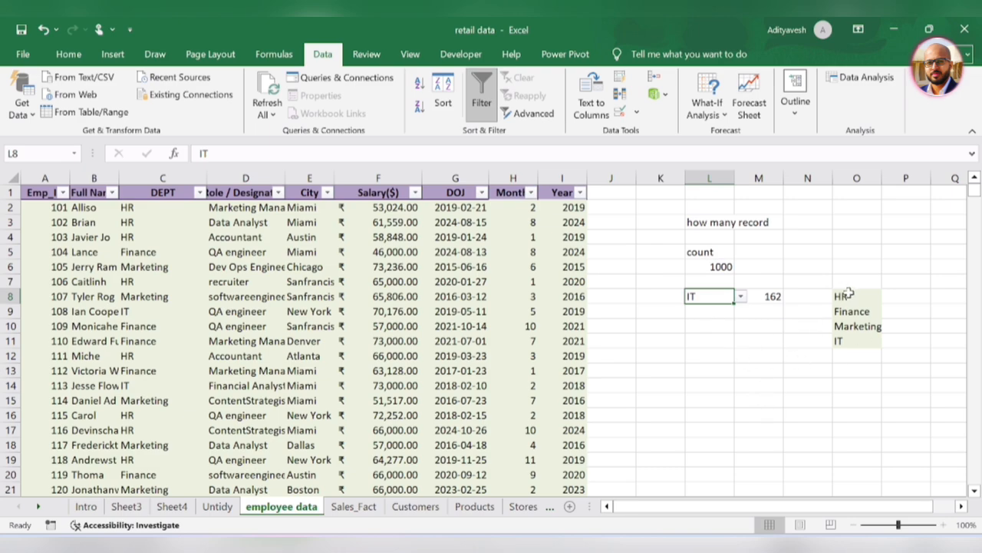
Copy the unique department list in O8:O11 and paste it starting at cell L10.
{"action": "left_click_drag", "start_coordinate": [840, 296], "coordinate": [857, 340]}
{"action": "key", "text": "ctrl+c"}
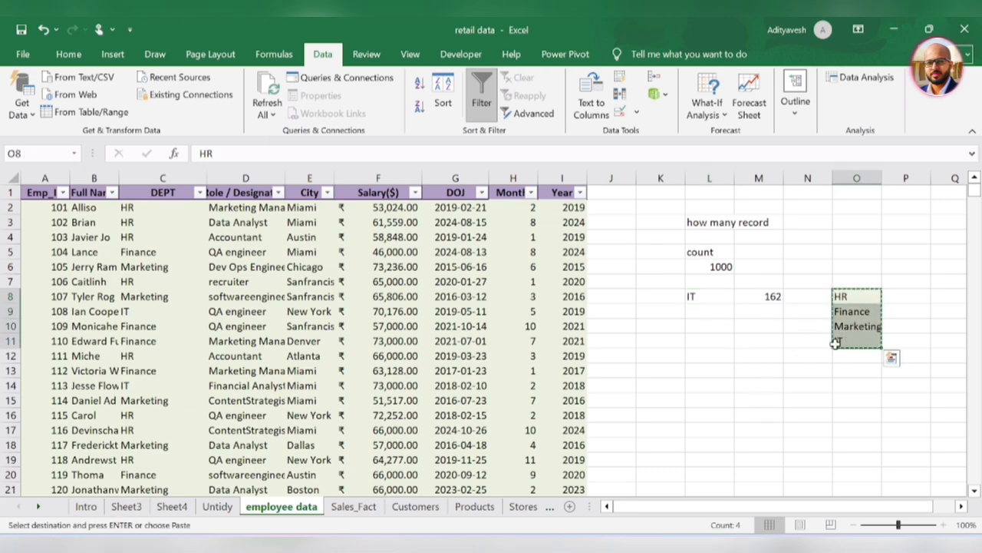
{"action": "left_click", "coordinate": [717, 327]}
{"action": "key", "text": "ctrl+v"}
Count each department's employees by entering =COUNTIF($C$2:$C$1001, L10) in M10 and filling the formula down to M13.
{"action": "left_click", "coordinate": [759, 327]}
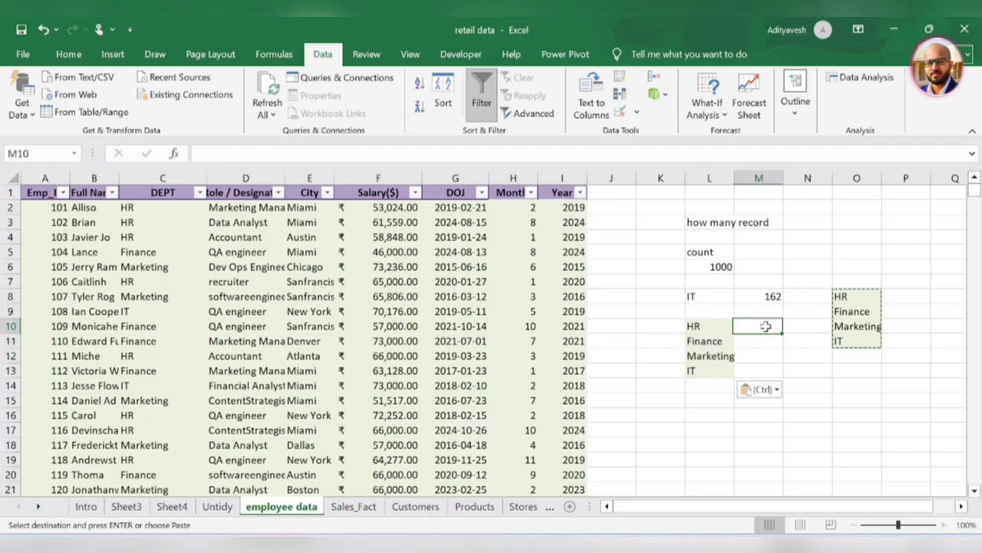
{"action": "type", "text": "=countif("}
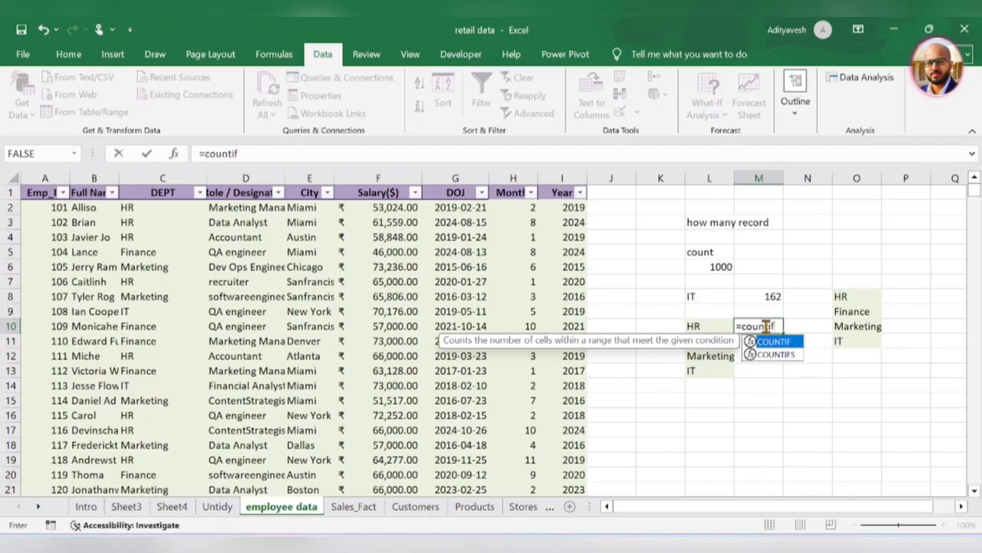
{"action": "left_click", "coordinate": [127, 207]}
{"action": "key", "text": "ctrl+shift+Down"}
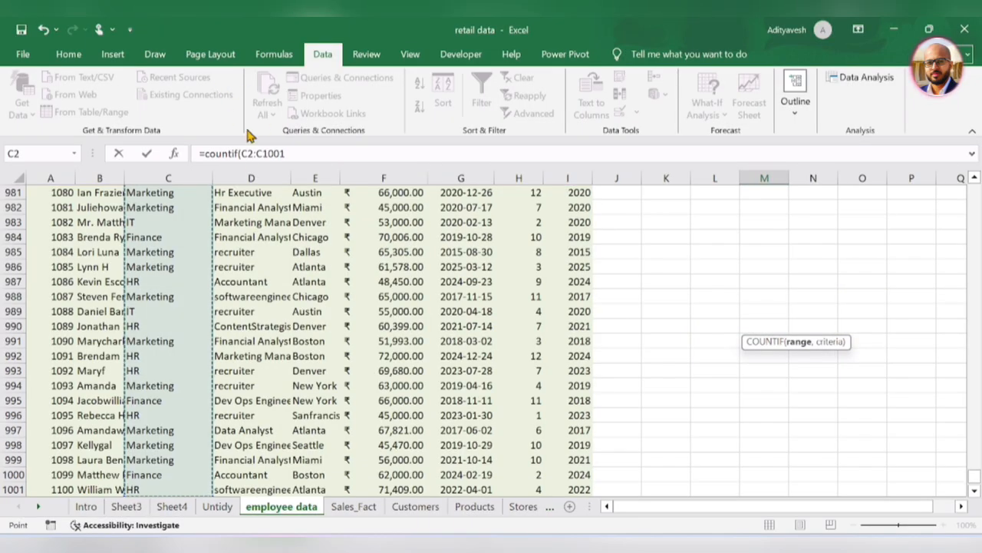
{"action": "double_click", "coordinate": [292, 154]}
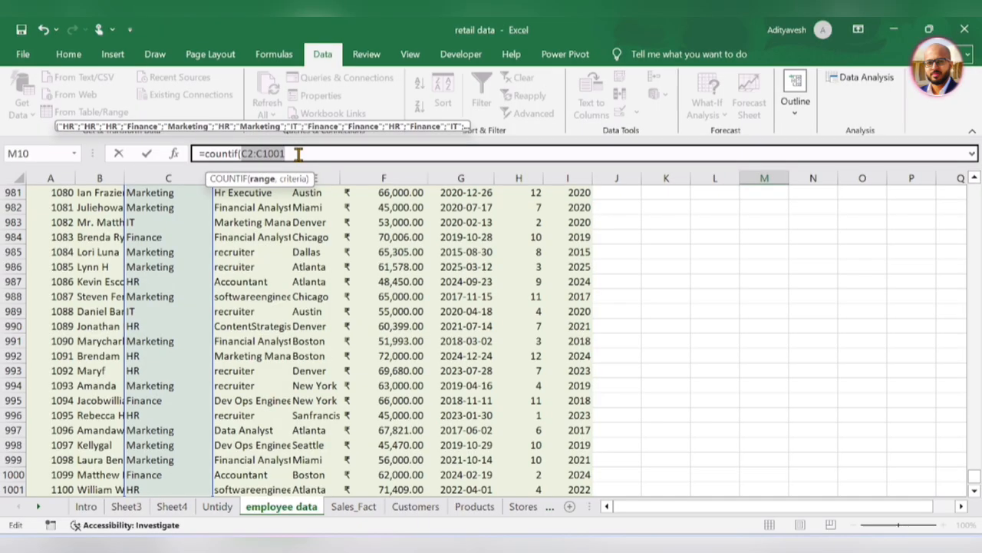
{"action": "key", "text": "F4"}
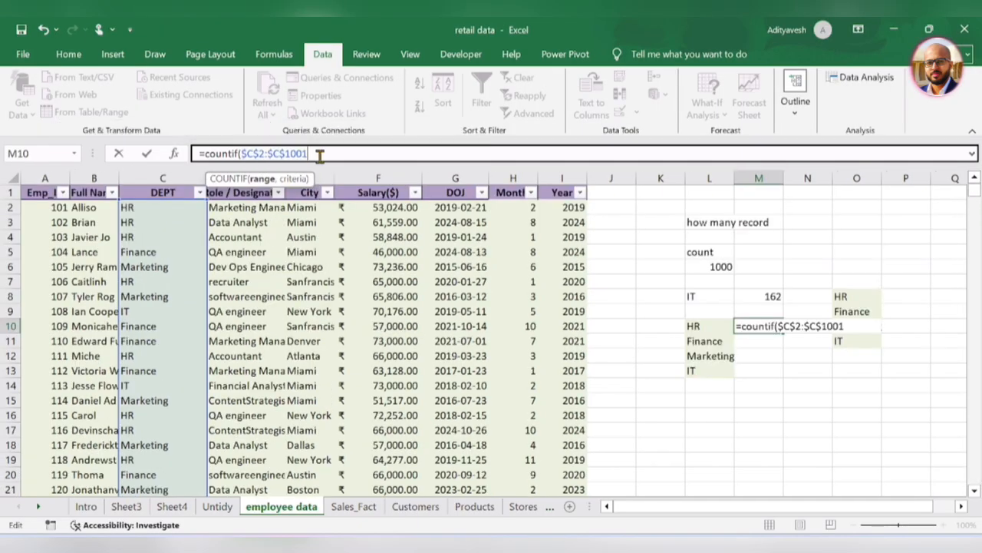
{"action": "type", "text": ","}
{"action": "left_click", "coordinate": [707, 325]}
{"action": "key", "text": "Return"}
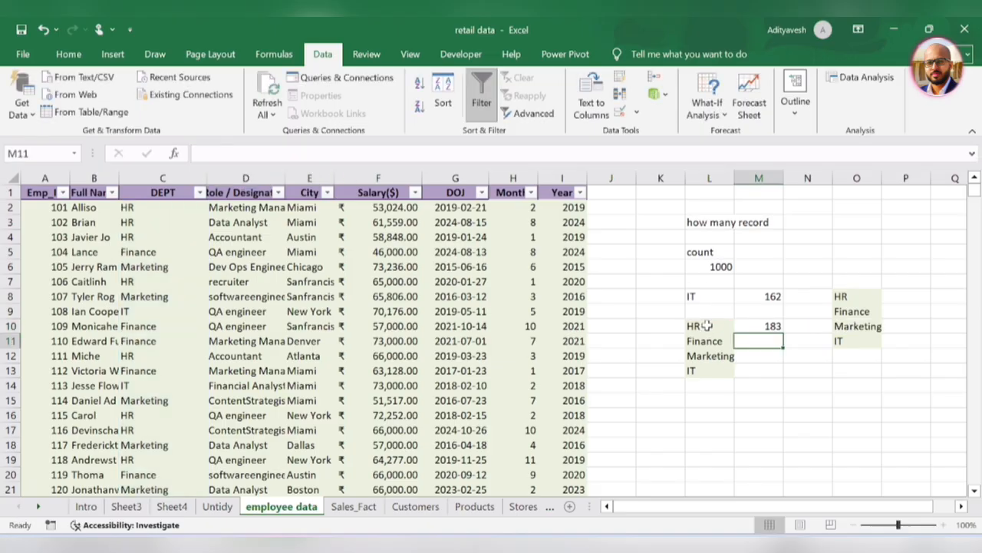
{"action": "left_click", "coordinate": [775, 327]}
{"action": "left_click_drag", "start_coordinate": [782, 333], "coordinate": [783, 373]}
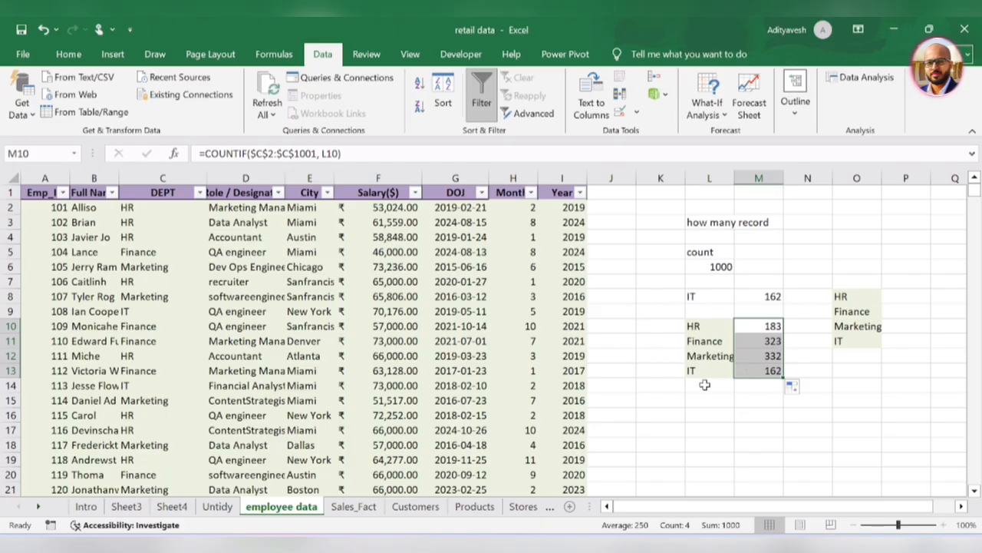
Total all salaries in cell L16 with =SUM(F2:F1001), covering the Salary($) column below the header.
{"action": "scroll", "coordinate": [713, 372], "scroll_direction": "down", "scroll_amount": 1}
{"action": "scroll", "coordinate": [713, 372], "scroll_direction": "up", "scroll_amount": 1}
{"action": "left_click", "coordinate": [707, 413]}
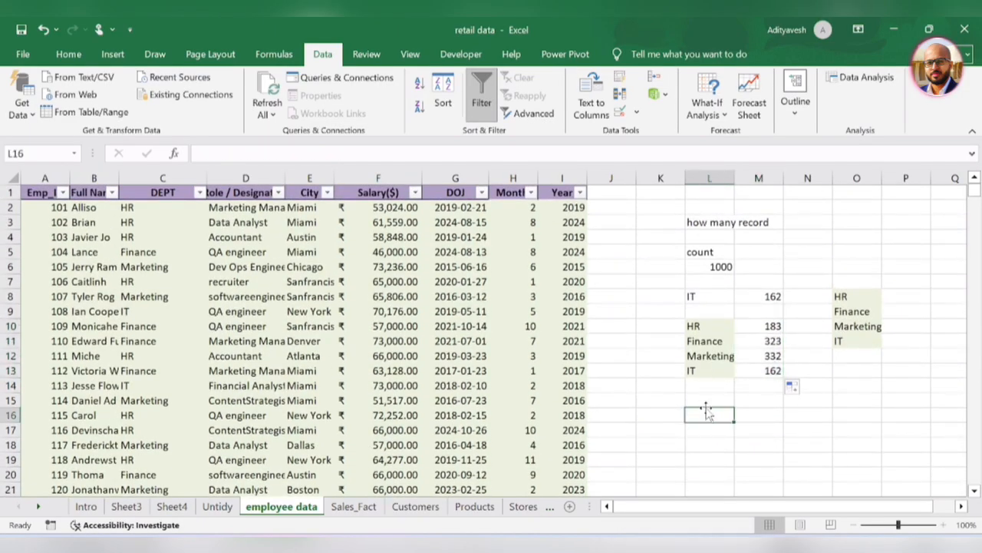
{"action": "type", "text": "sum"}
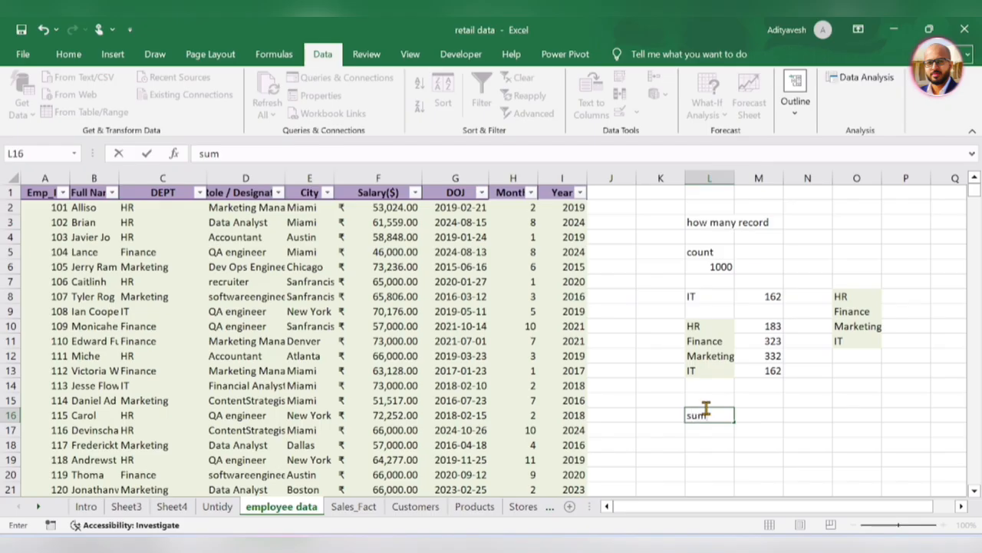
{"action": "key", "text": "BackSpace"}
{"action": "key", "text": "BackSpace"}
{"action": "type", "text": "sum("}
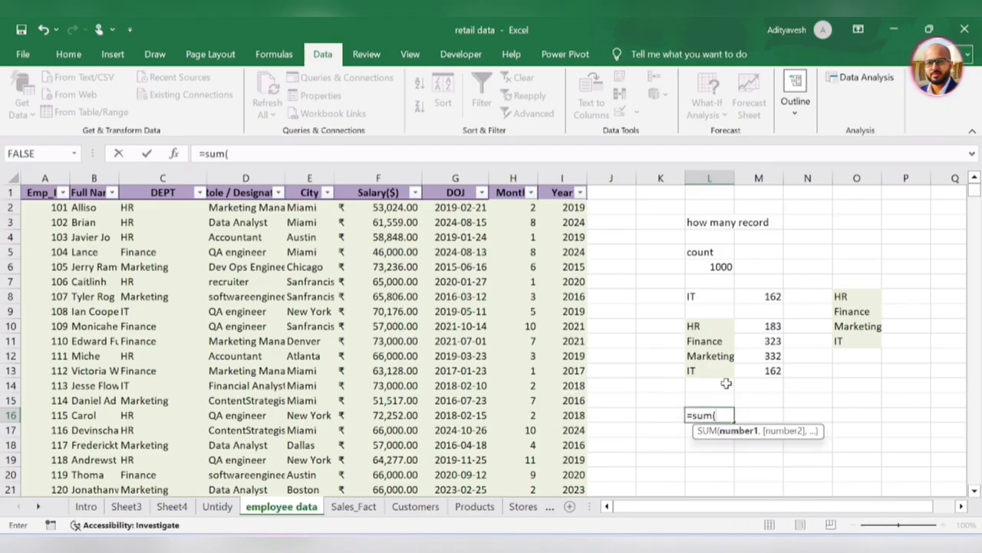
{"action": "left_click", "coordinate": [391, 208]}
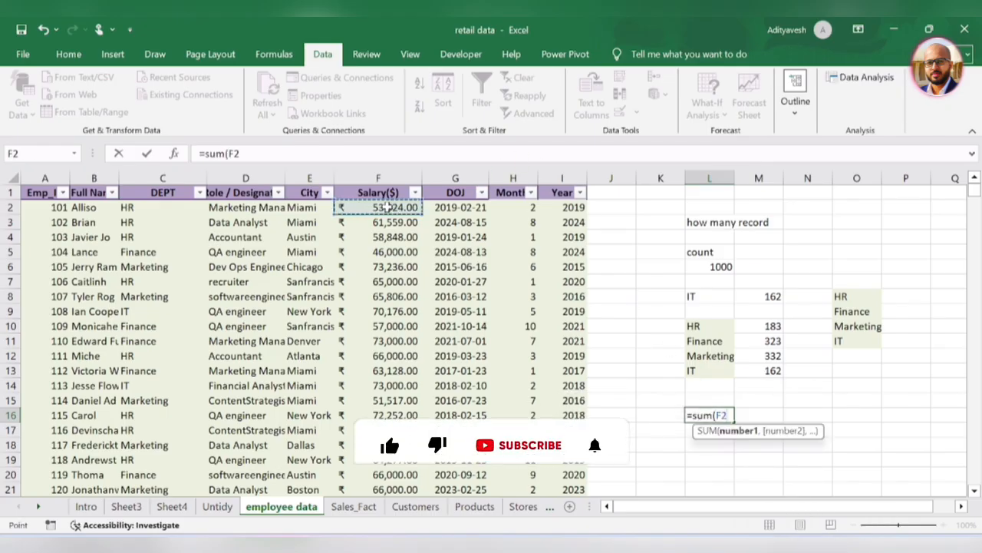
{"action": "key", "text": "ctrl+shift+Down"}
{"action": "type", "text": ")"}
{"action": "key", "text": "Return"}
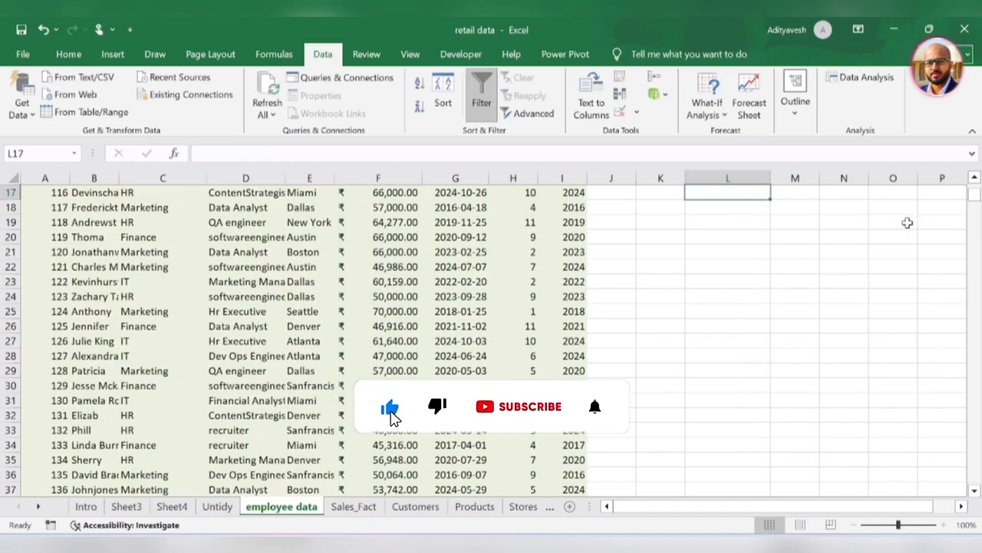
{"action": "scroll", "coordinate": [973, 193], "scroll_direction": "up", "scroll_amount": 5}
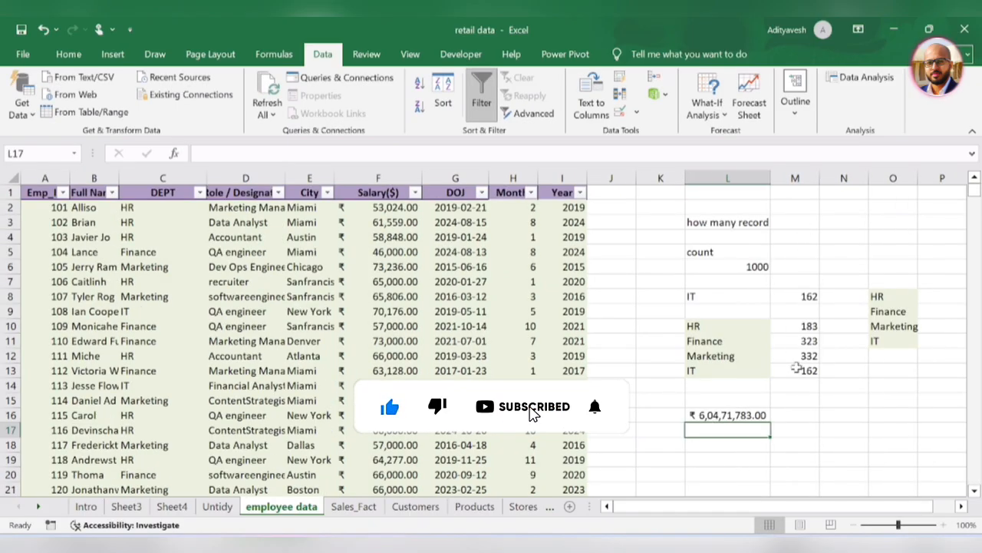
Examine the functions available in the Math & Trig, Date & Time, Text, Logical and Lookup & Reference categories.
{"action": "left_click", "coordinate": [721, 417]}
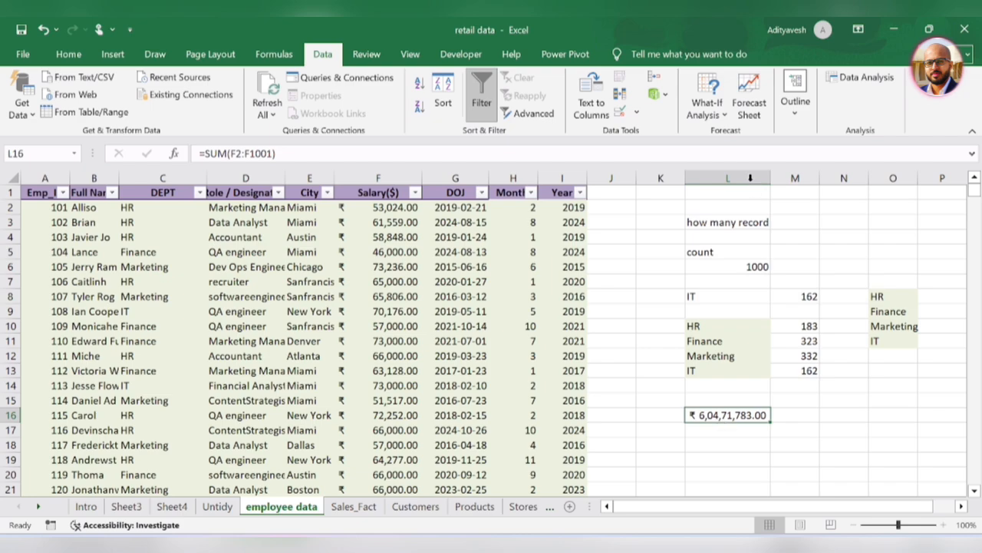
{"action": "left_click", "coordinate": [278, 55]}
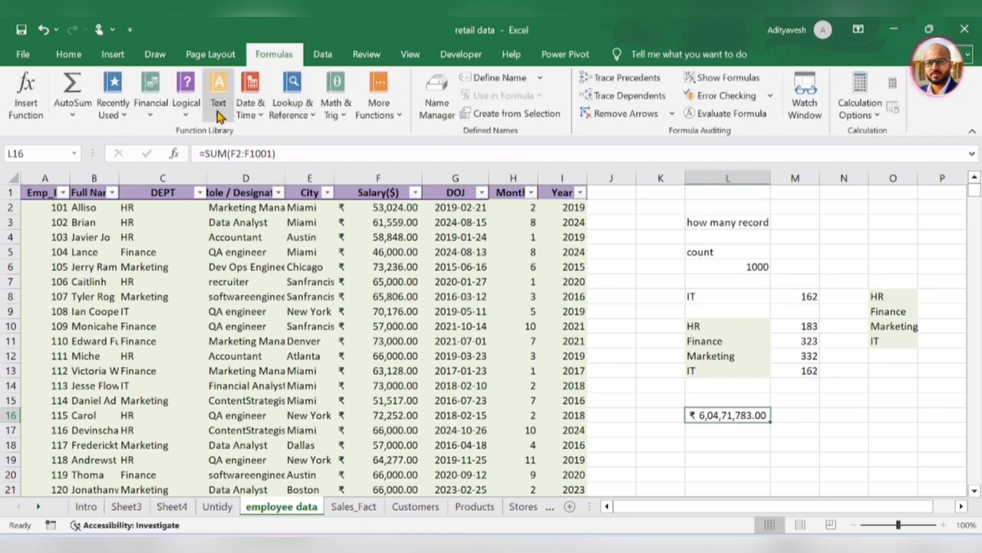
{"action": "left_click", "coordinate": [336, 112]}
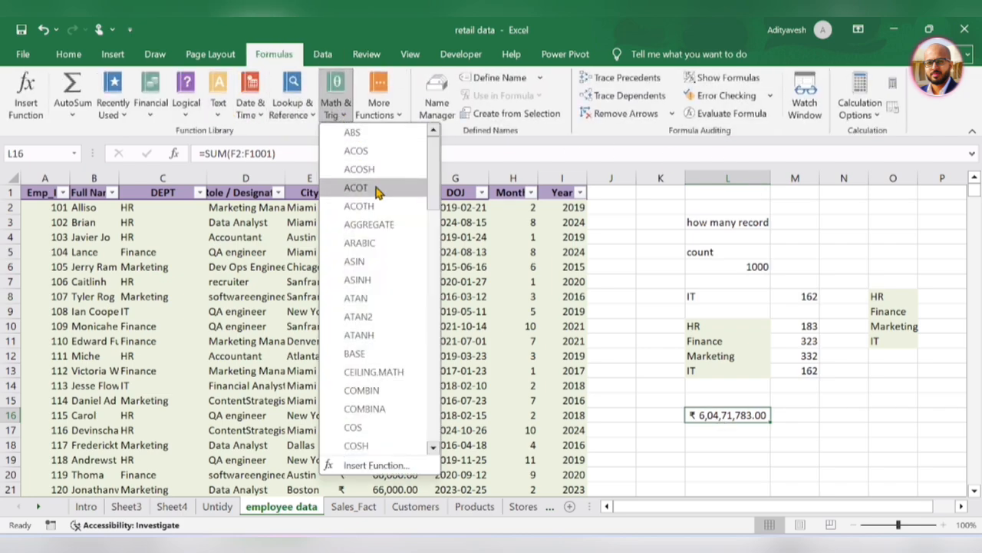
{"action": "scroll", "coordinate": [380, 307], "scroll_direction": "down", "scroll_amount": 19}
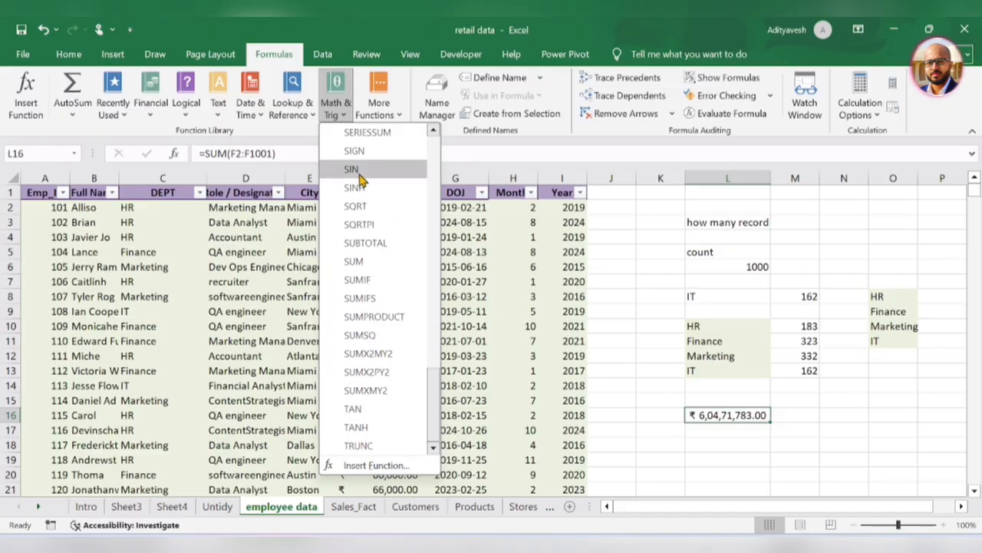
{"action": "left_click", "coordinate": [259, 111]}
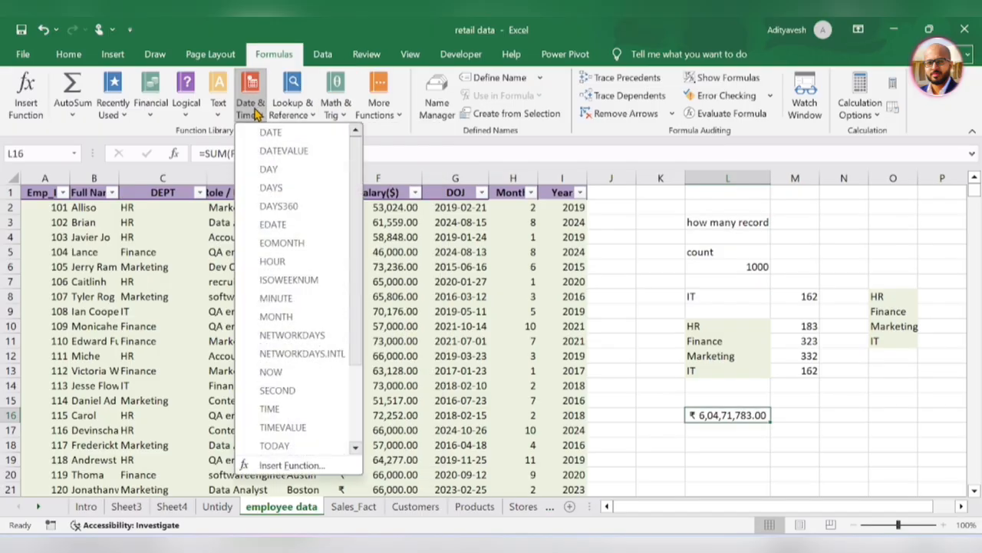
{"action": "scroll", "coordinate": [235, 147], "scroll_direction": "down", "scroll_amount": 3}
{"action": "left_click", "coordinate": [218, 105]}
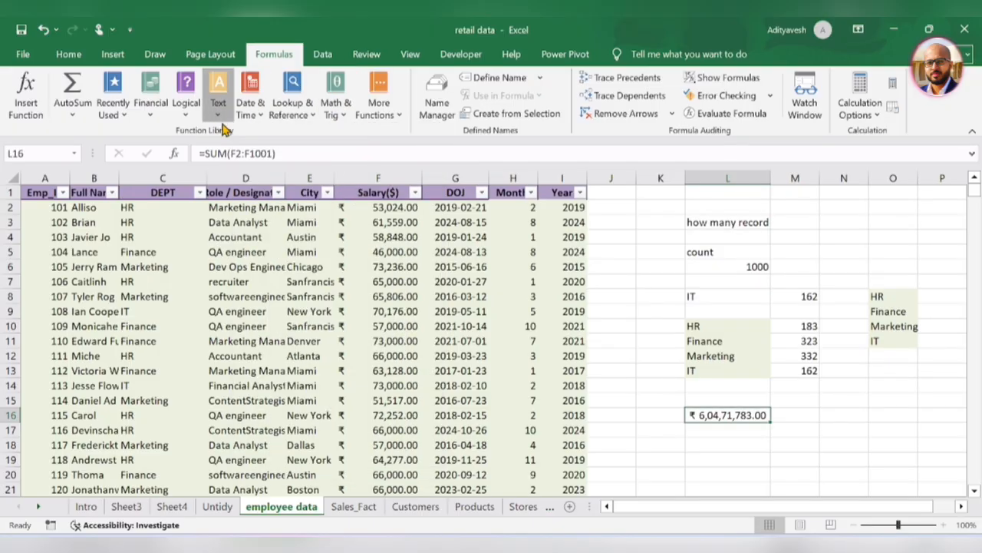
{"action": "left_click", "coordinate": [186, 105]}
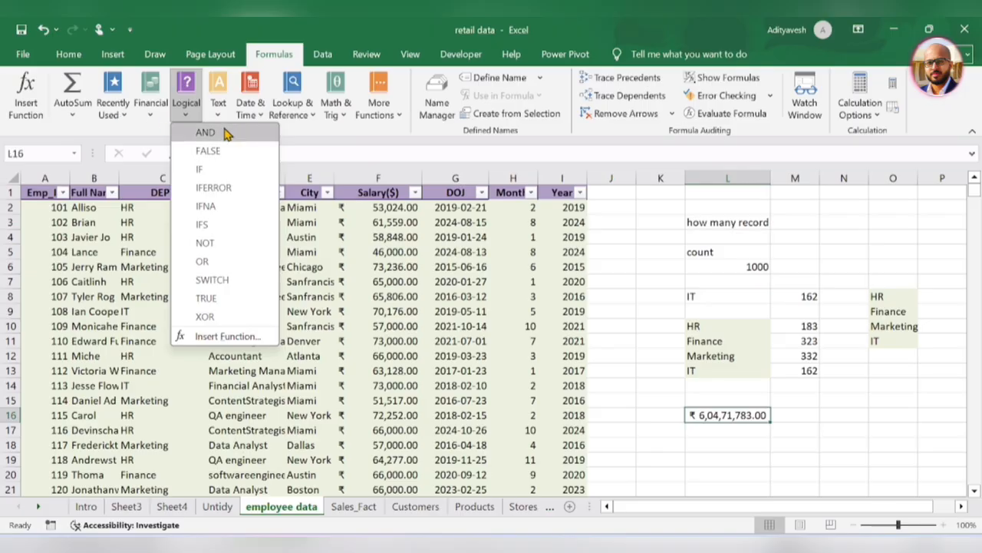
{"action": "left_click", "coordinate": [290, 120]}
{"action": "left_click", "coordinate": [290, 119]}
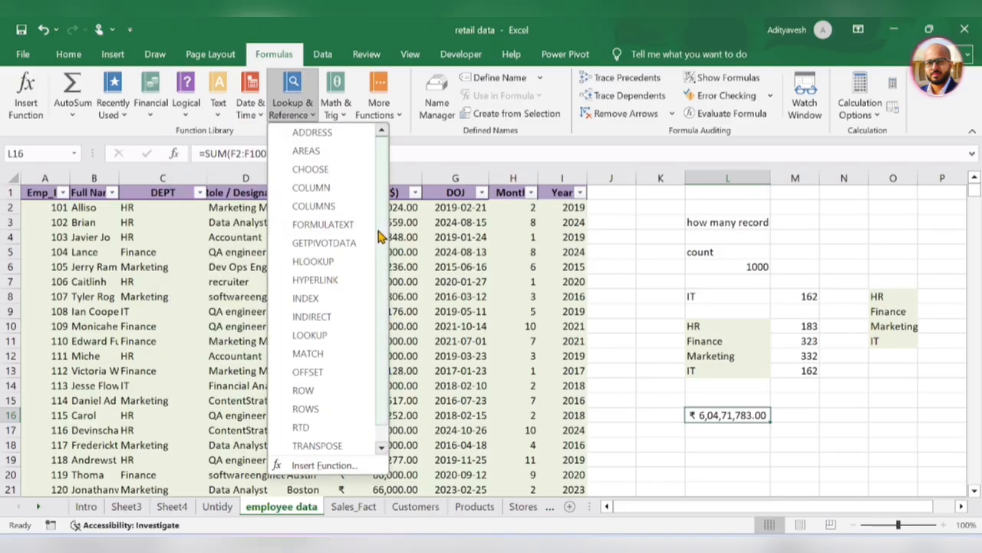
{"action": "left_click", "coordinate": [335, 107]}
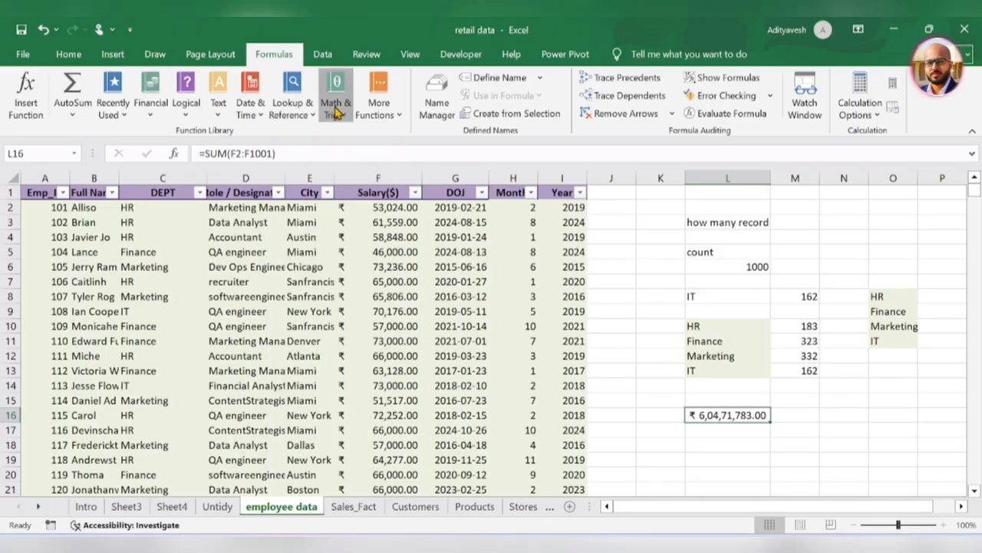
{"action": "left_click", "coordinate": [817, 412]}
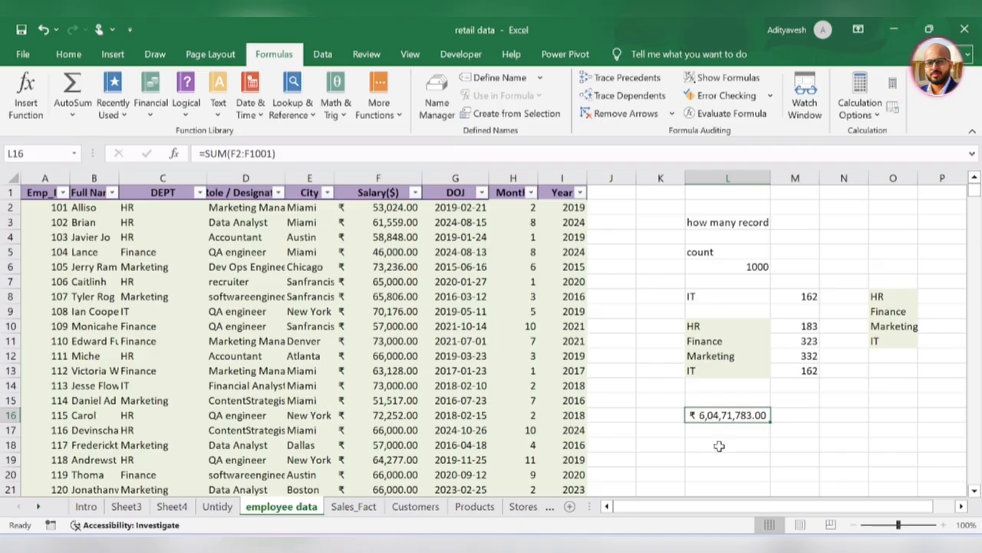